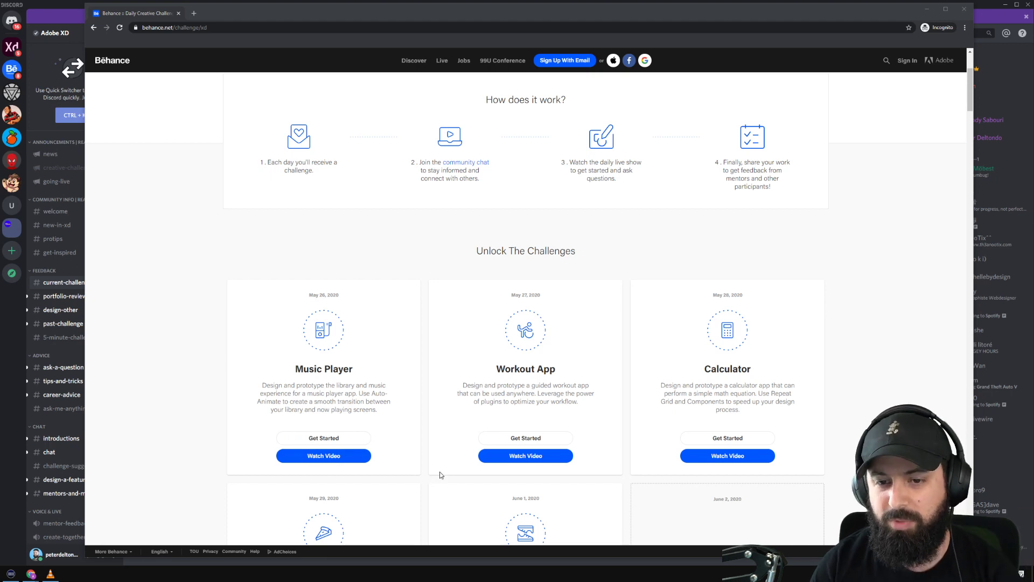
# Review the unlocked daily challenges on Behance and the current-challenge channel in Discord.
pyautogui.scroll(-3, 444, 473)
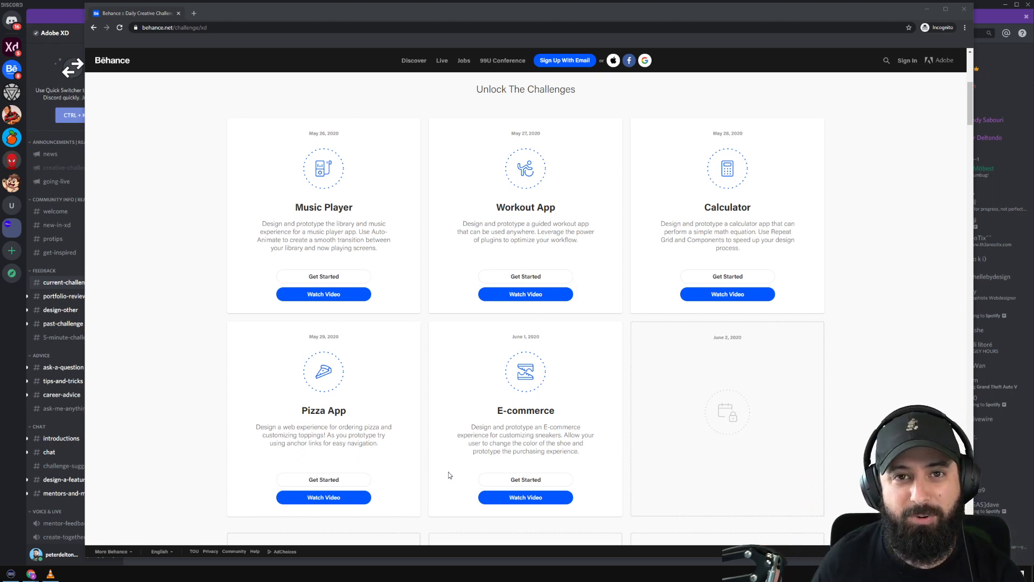
pyautogui.click(61, 12)
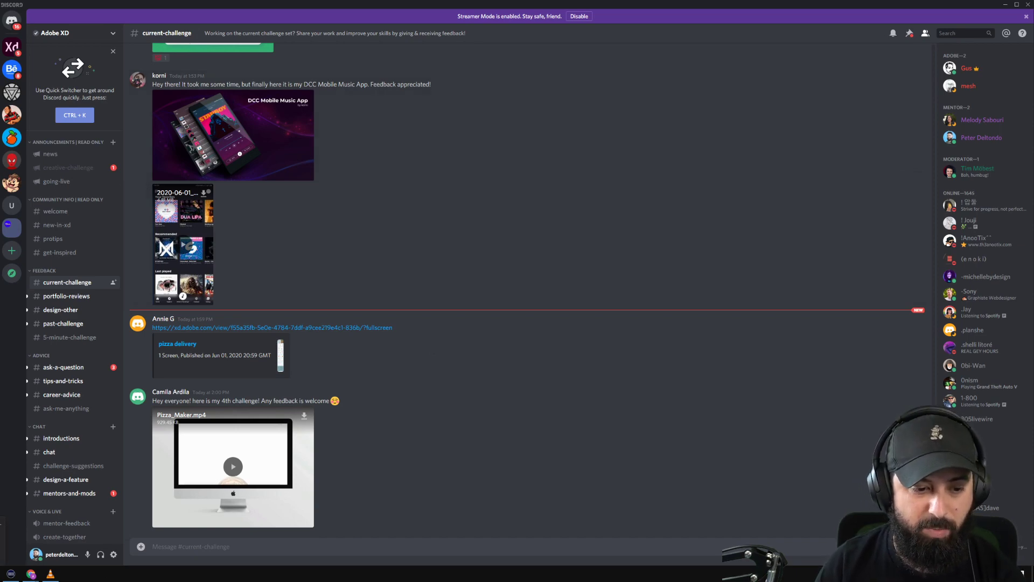
# Switch to Adobe XD and review the Day 5 challenge prompt, scoring list and inspiration images.
pyautogui.hotkey('alt', 'Tab')
pyautogui.moveTo(219, 323); pyautogui.dragTo(525, 318)
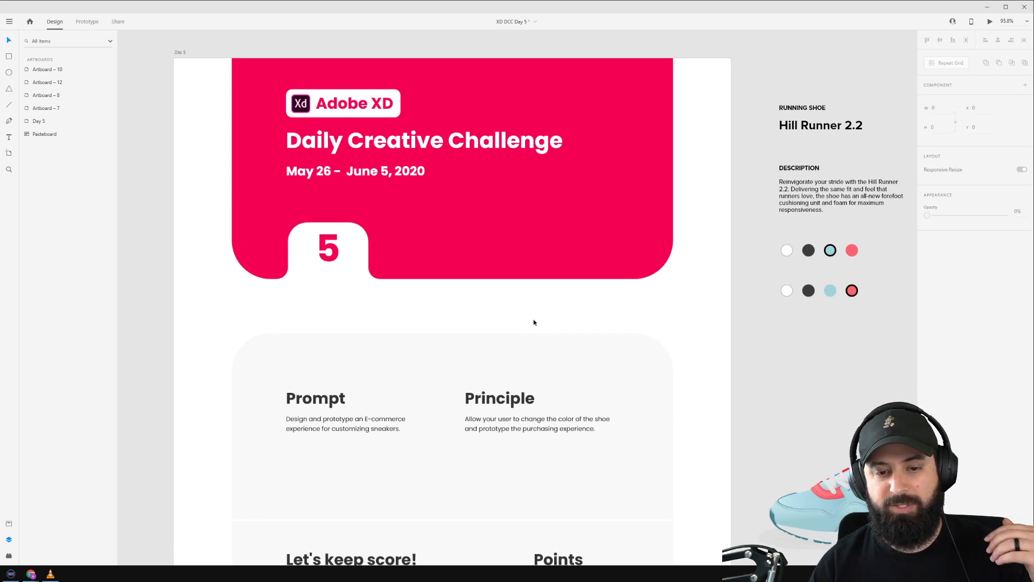
pyautogui.scroll(-1, 531, 341)
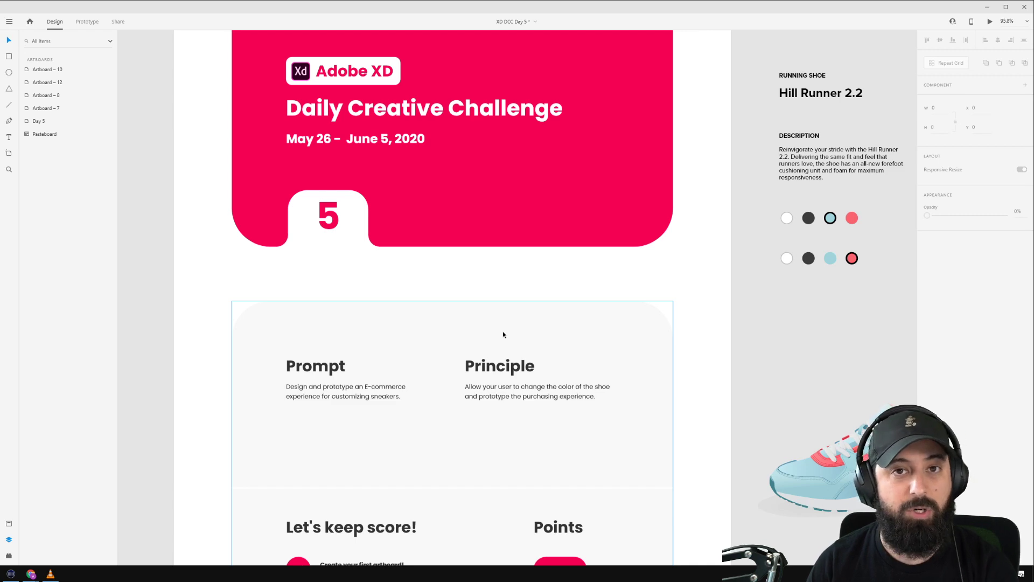
pyautogui.scroll(-15, 714, 513)
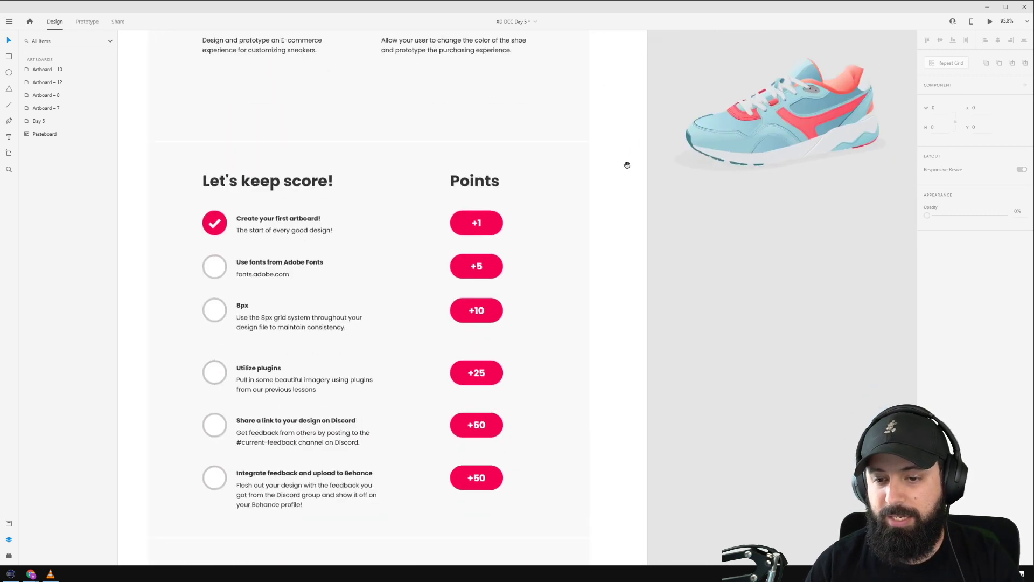
pyautogui.moveTo(580, 361); pyautogui.dragTo(616, 257)
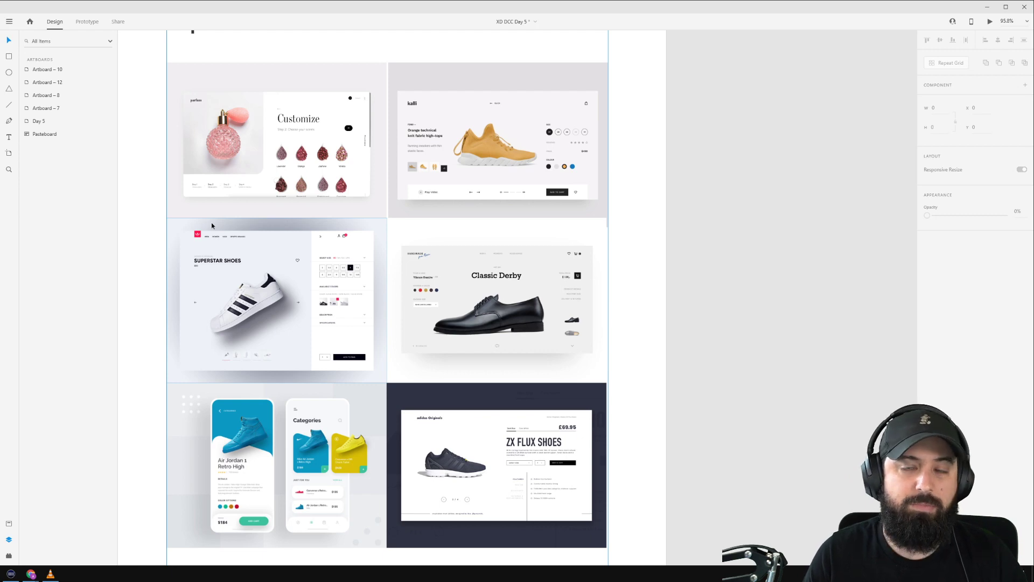
pyautogui.scroll(-5, 202, 223)
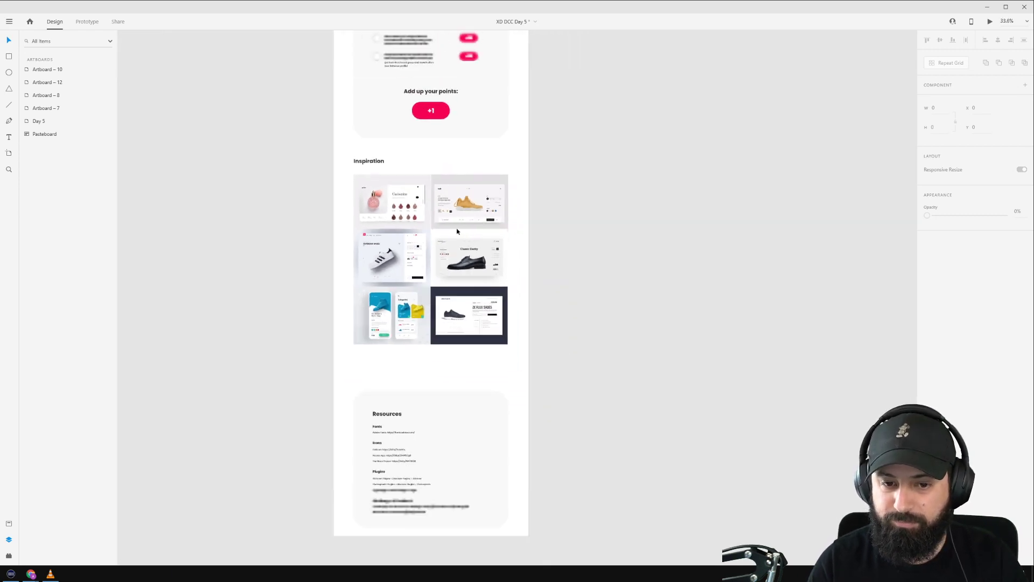
# Move the sneaker illustration from the pasteboard onto the middle of the empty artboard beside it.
pyautogui.scroll(6, 490, 318)
pyautogui.scroll(3, 465, 316)
pyautogui.scroll(5, 422, 311)
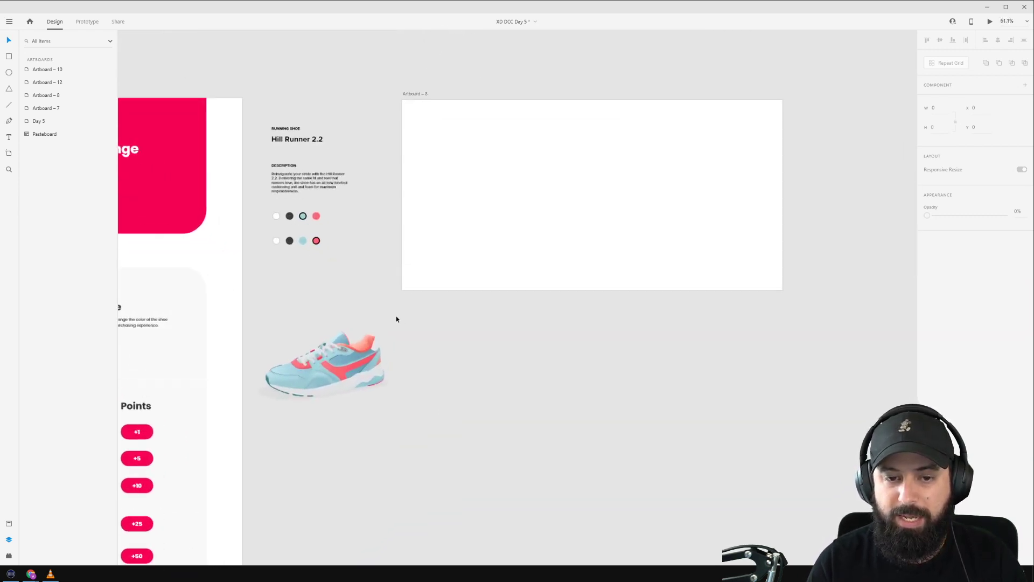
pyautogui.click(269, 387)
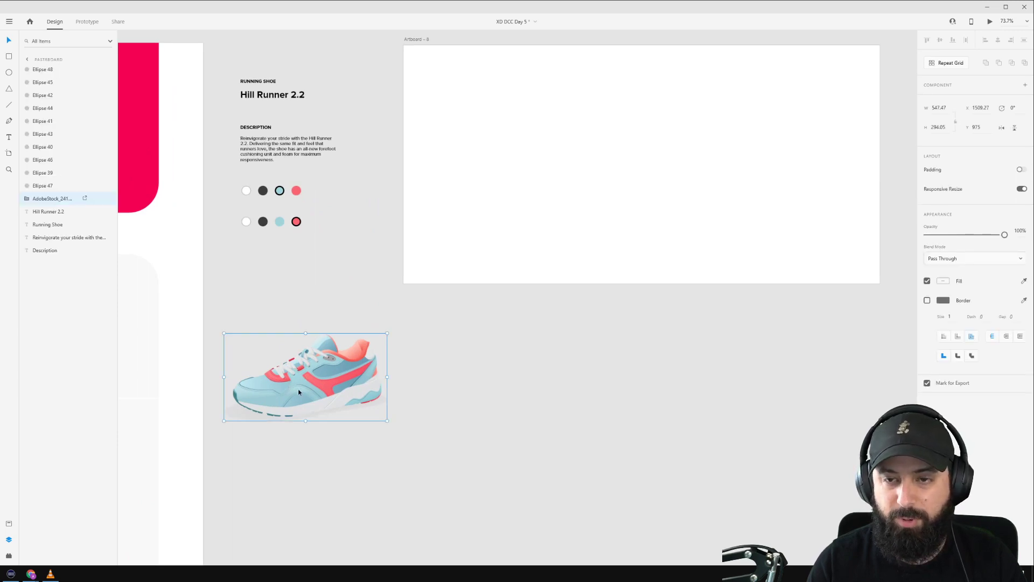
pyautogui.moveTo(299, 391); pyautogui.dragTo(629, 178)
pyautogui.moveTo(717, 99); pyautogui.dragTo(533, 176)
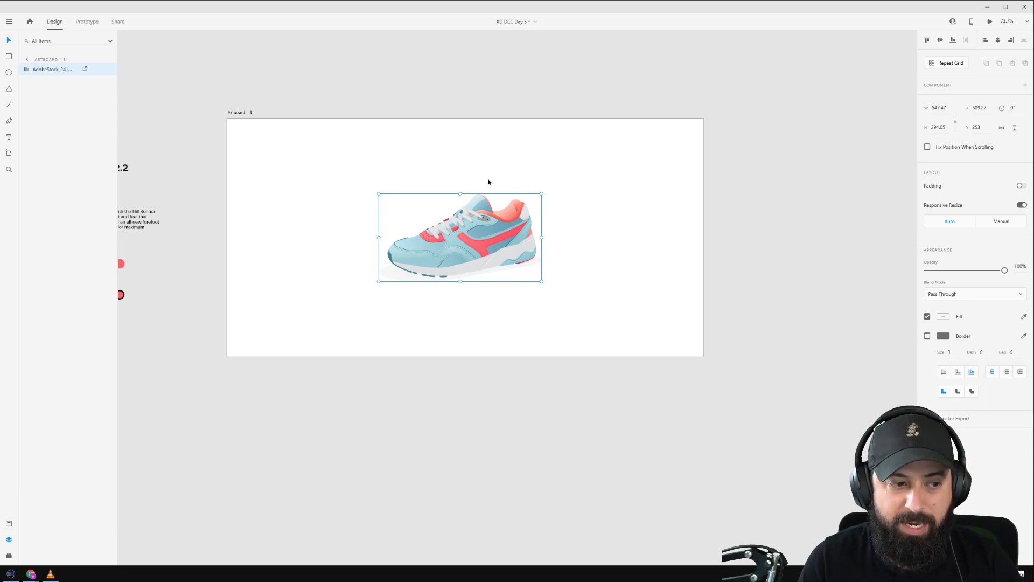
# Try shifting the hue of the blue side panel's gradient fill inside the sneaker group.
pyautogui.scroll(5, 484, 230)
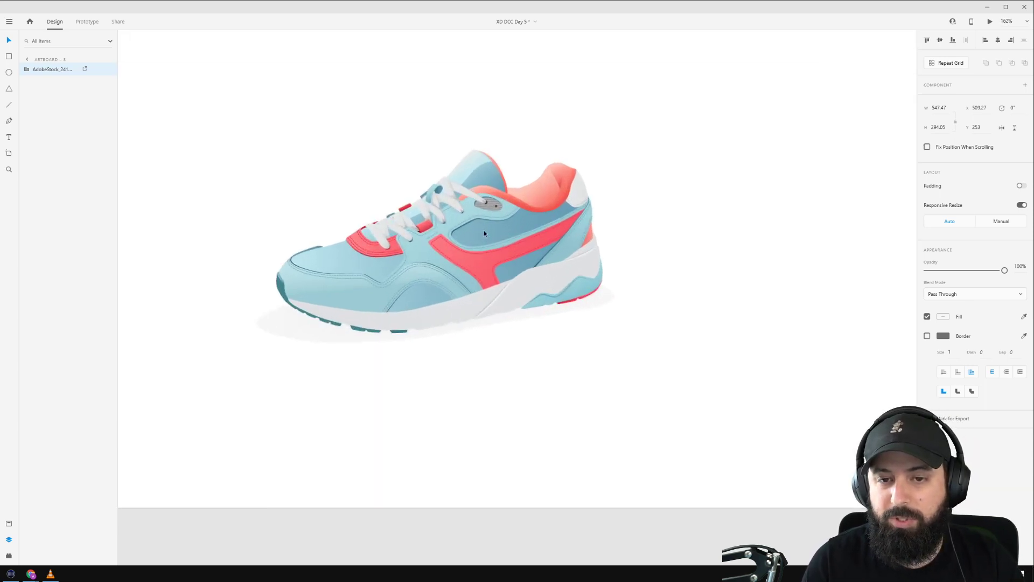
pyautogui.doubleClick(486, 231)
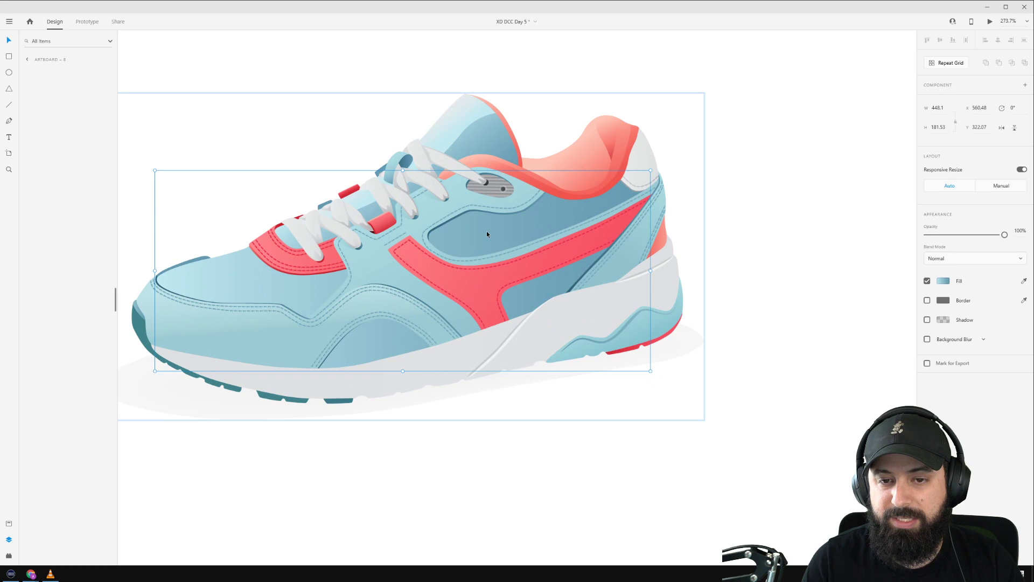
pyautogui.click(945, 282)
pyautogui.click(902, 257)
pyautogui.moveTo(902, 256)
pyautogui.mouseDown()
pyautogui.moveTo(902, 299)
pyautogui.moveTo(902, 257)
pyautogui.moveTo(904, 272)
pyautogui.mouseUp()
pyautogui.click(540, 463)
# Try replacing the red side stripe's gradient fill with the solid blue #7CA8FC.
pyautogui.click(456, 312)
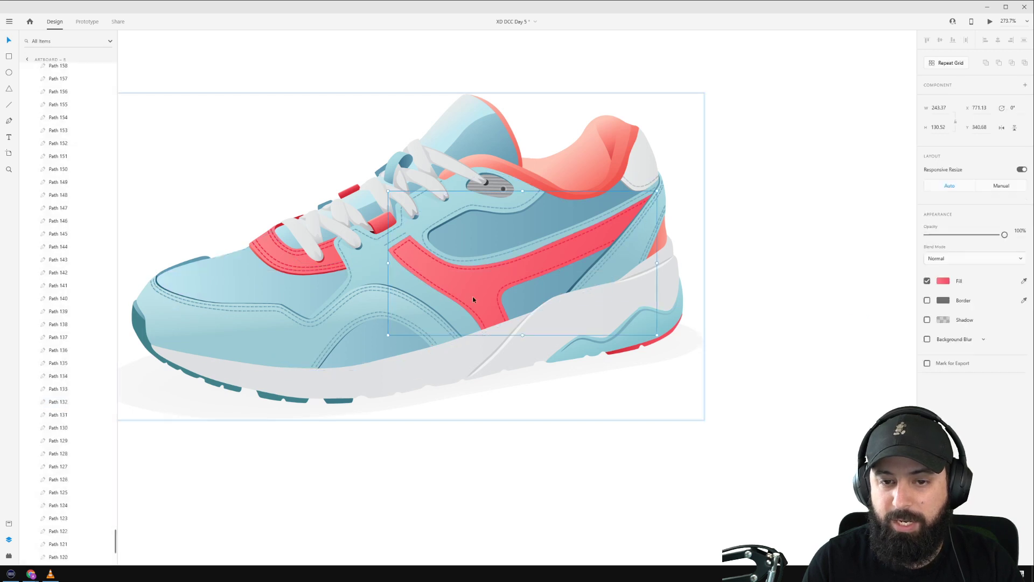
pyautogui.click(944, 281)
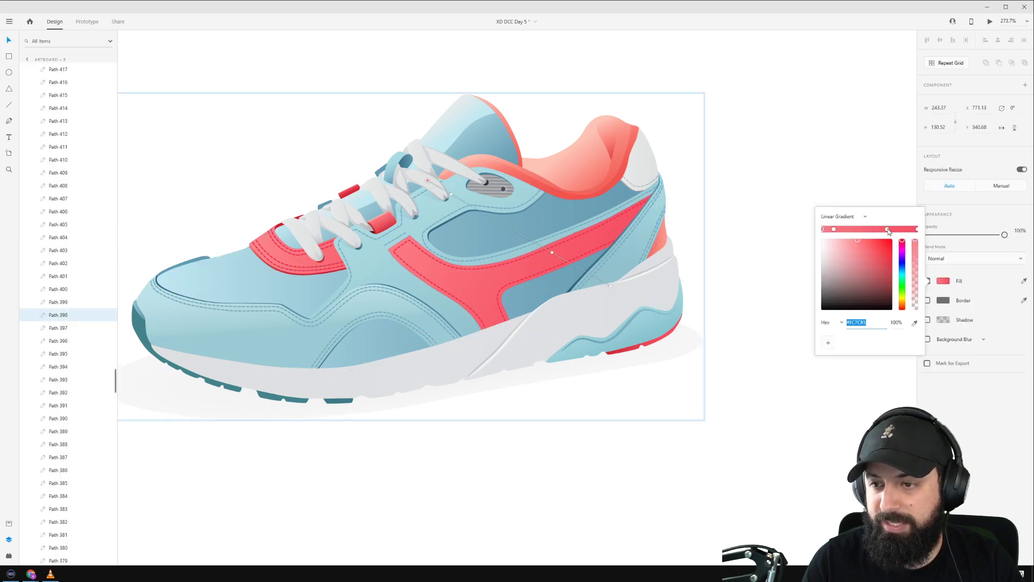
pyautogui.click(841, 216)
pyautogui.click(842, 201)
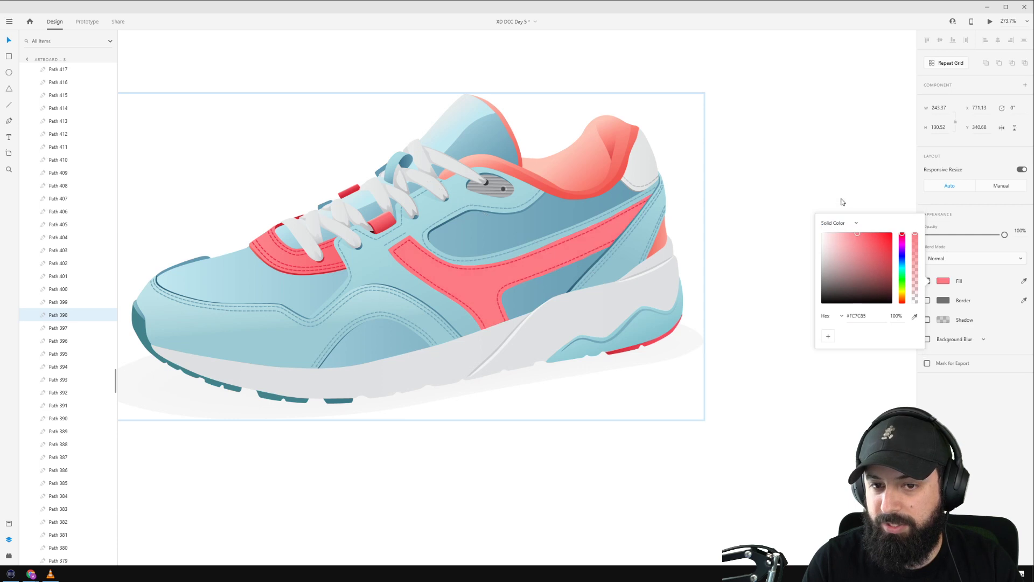
pyautogui.moveTo(902, 235); pyautogui.dragTo(904, 264)
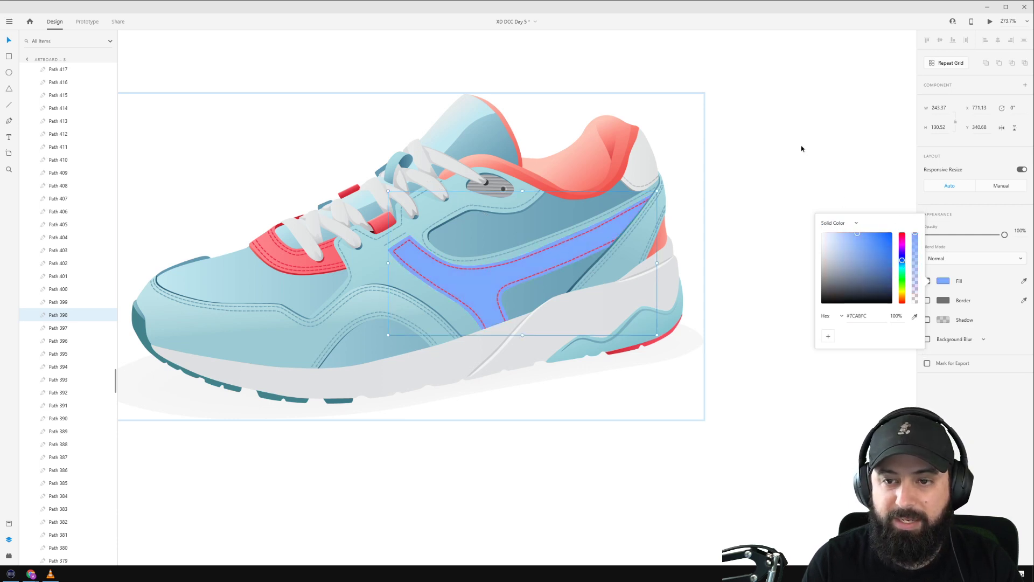
# Undo the side stripe's colour change and its switch to a solid fill.
pyautogui.hotkey('ctrl', 'z')
pyautogui.hotkey('ctrl', 'z')
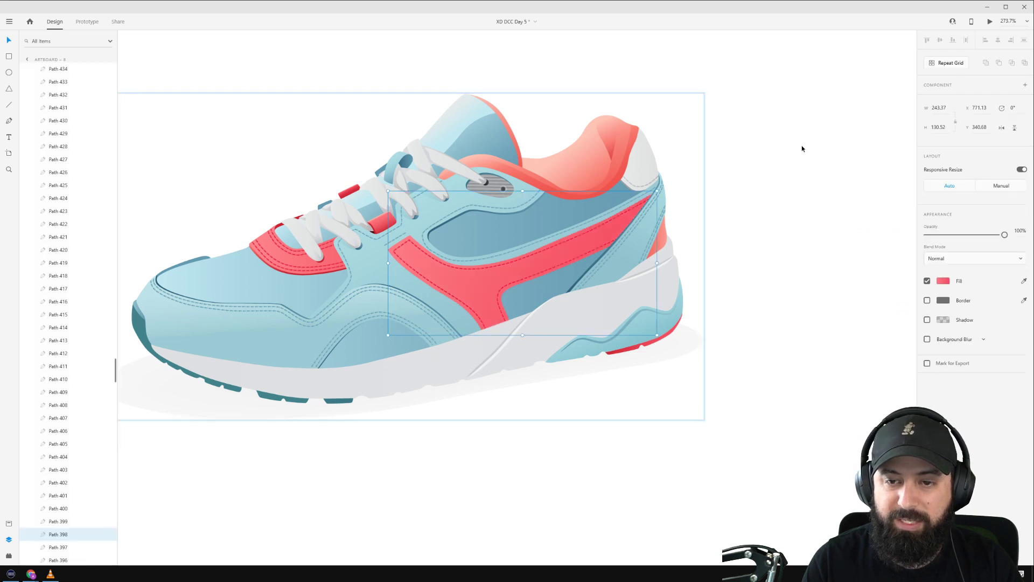
pyautogui.scroll(-5, 409, 364)
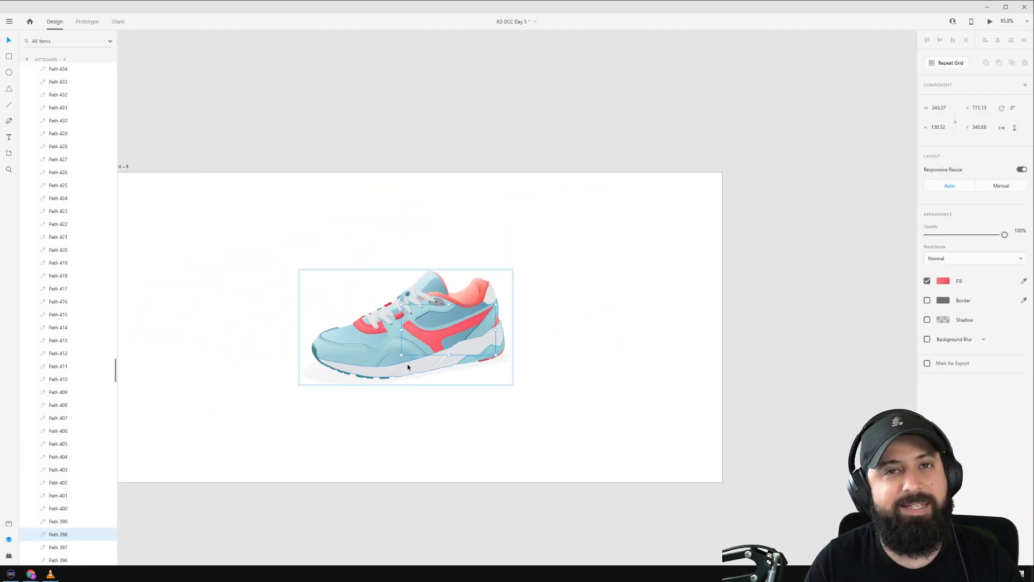
pyautogui.moveTo(368, 188); pyautogui.dragTo(440, 169)
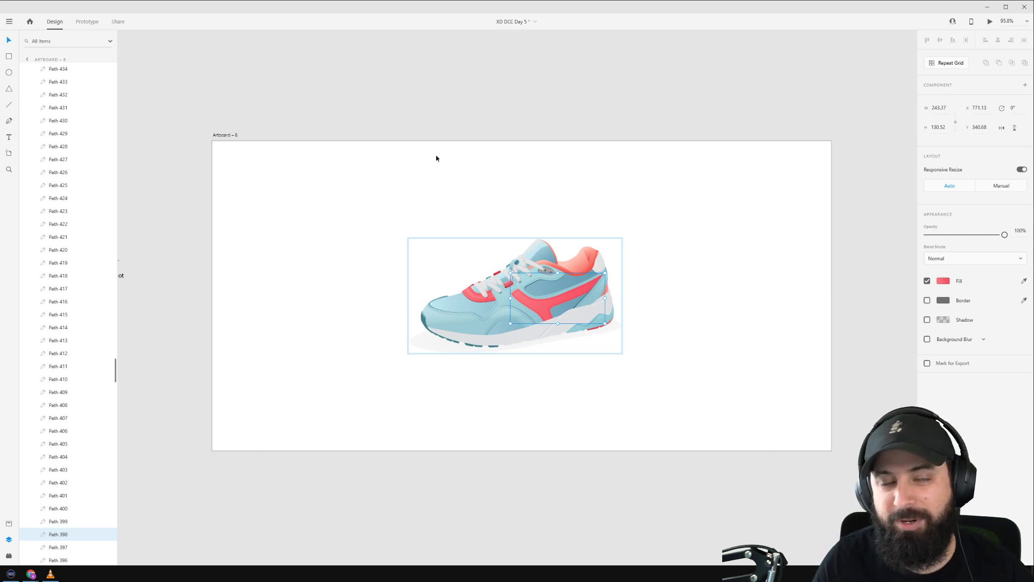
# Shift the whole sneaker illustration slightly down and to the left near the artboard's centre.
pyautogui.click(463, 210)
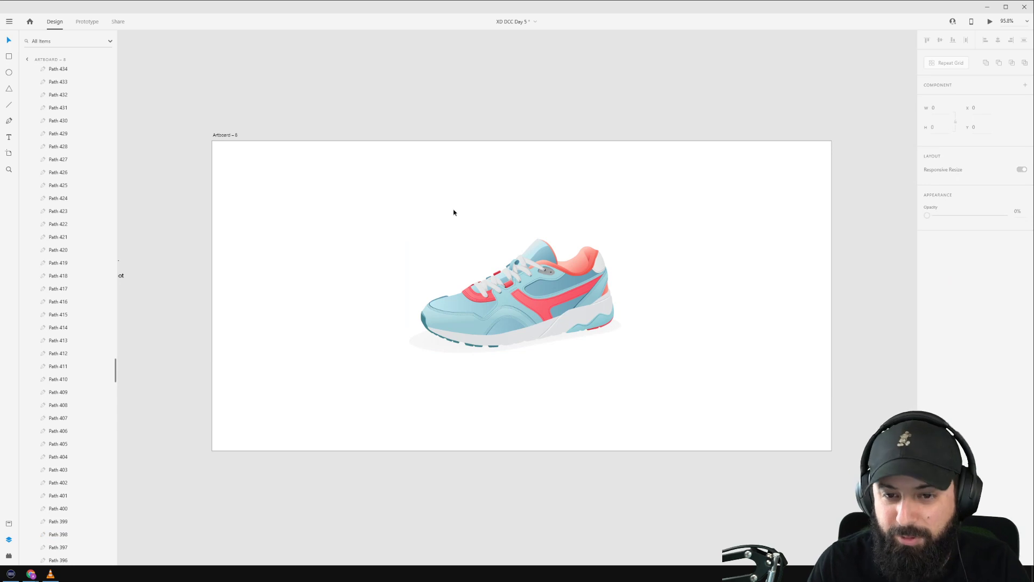
pyautogui.click(511, 291)
pyautogui.moveTo(574, 300); pyautogui.dragTo(566, 306)
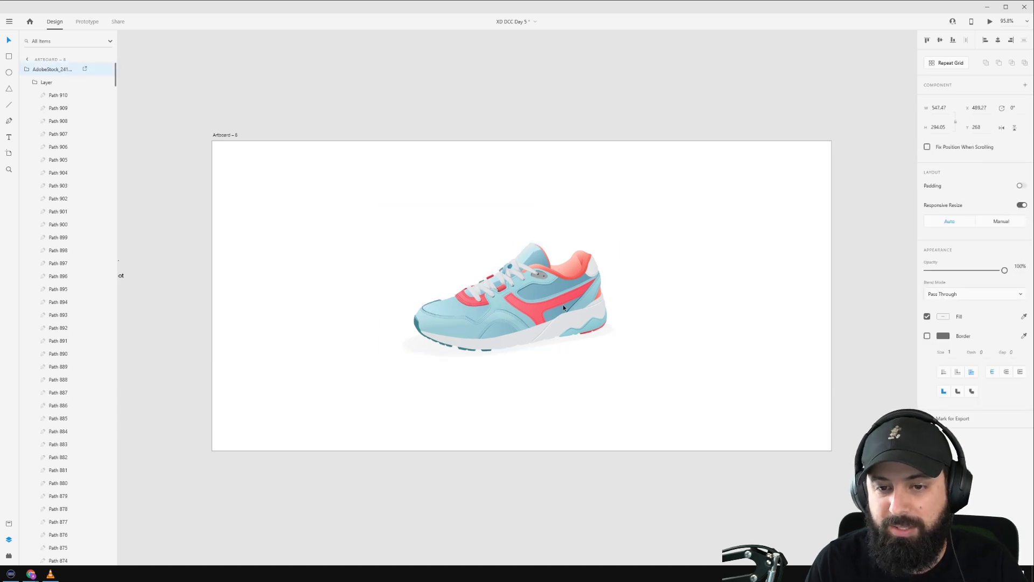
pyautogui.click(496, 206)
# Add the text "SNEAKS" near the artboard's upper-left corner and give it a near-black fill.
pyautogui.press('t')
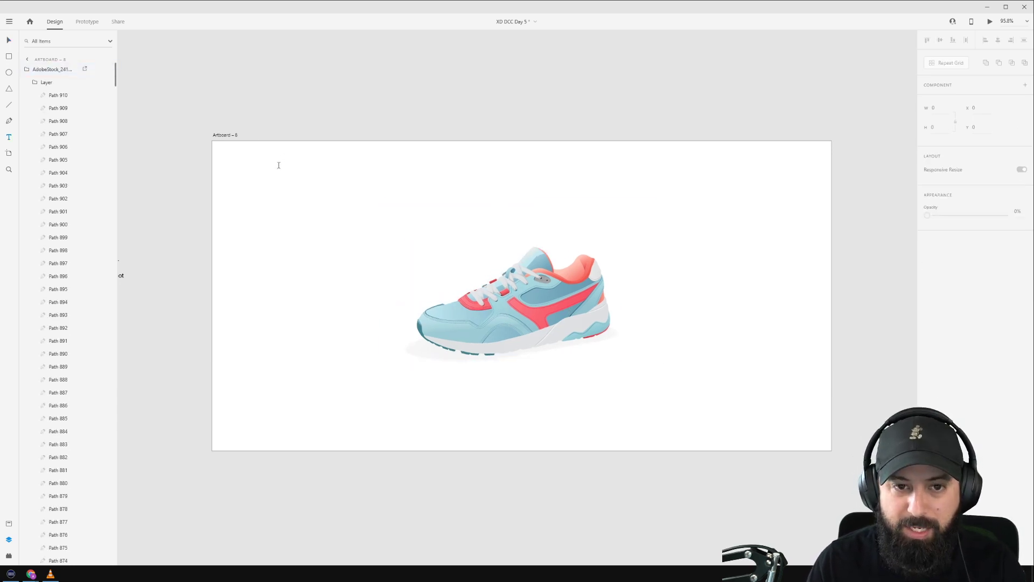
pyautogui.click(278, 164)
pyautogui.press('Escape')
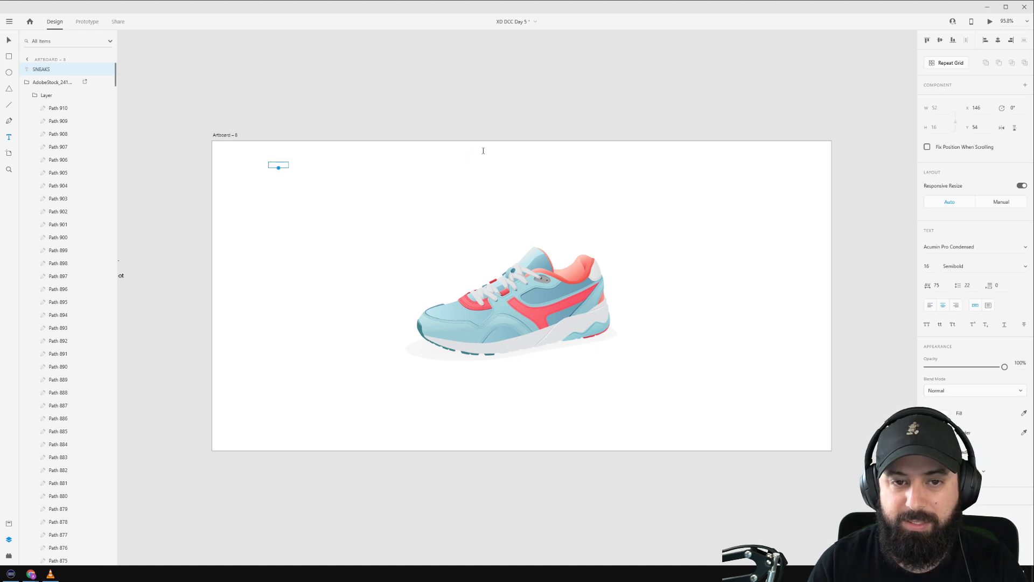
pyautogui.click(943, 414)
pyautogui.click(823, 422)
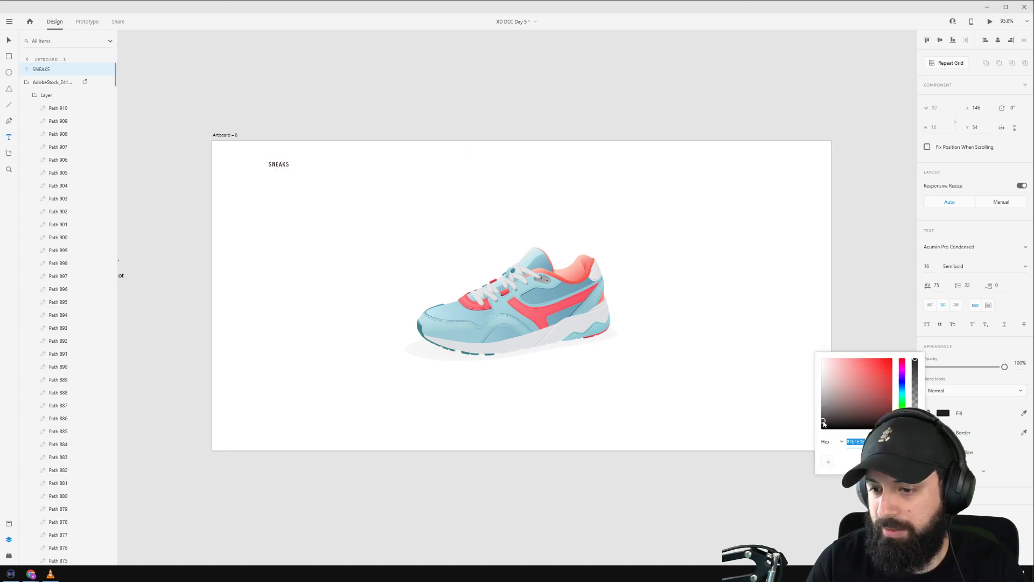
pyautogui.moveTo(826, 424); pyautogui.dragTo(828, 424)
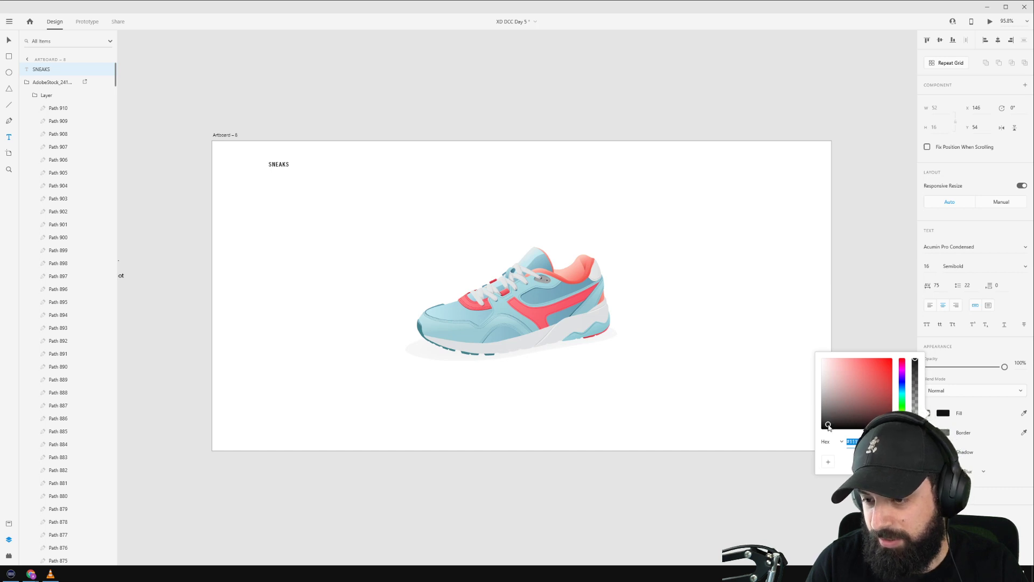
# Change the SNEAKS text's font to FreightSans Pro.
pyautogui.click(961, 248)
pyautogui.click(1025, 247)
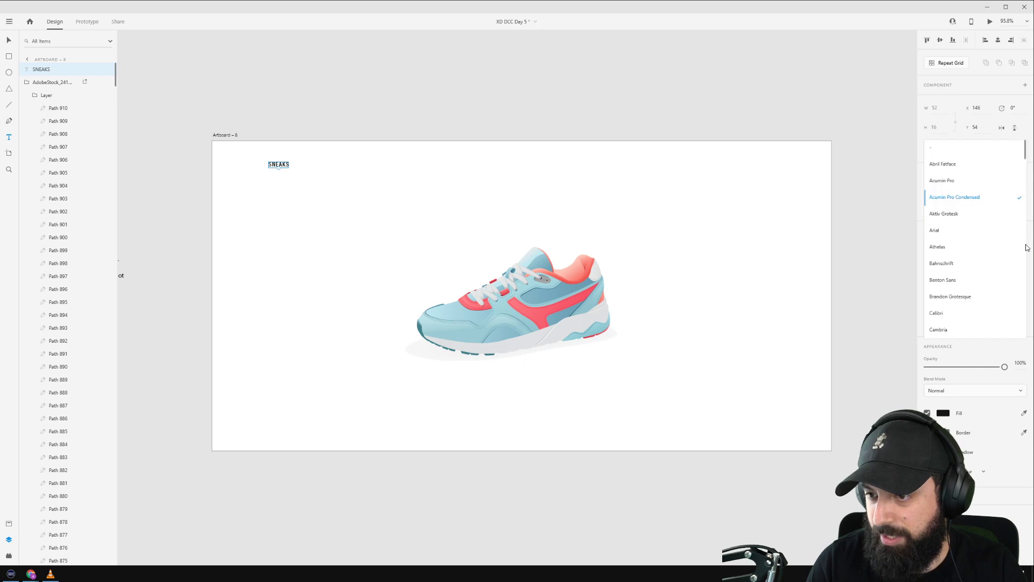
pyautogui.scroll(-10, 982, 287)
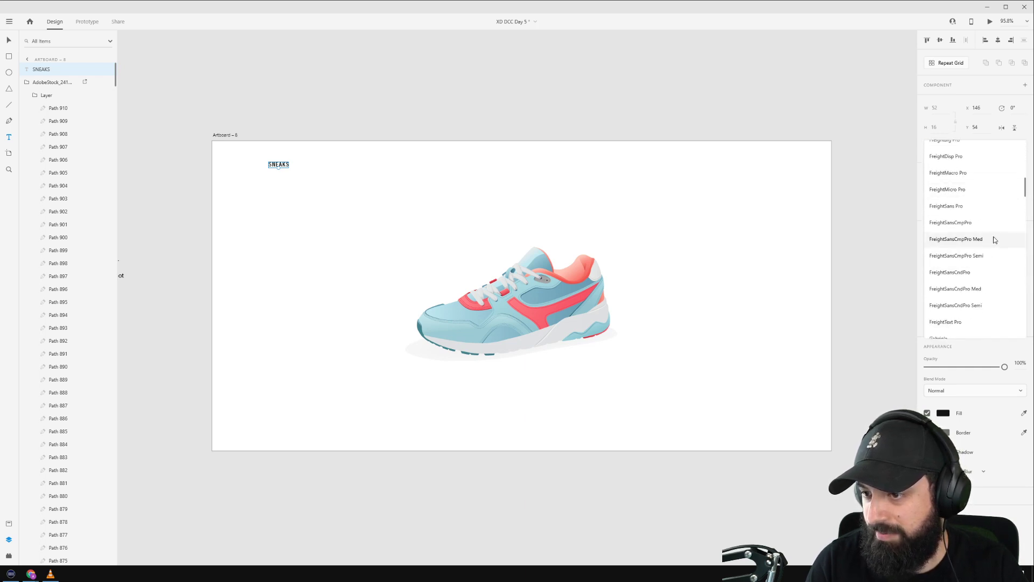
pyautogui.click(973, 210)
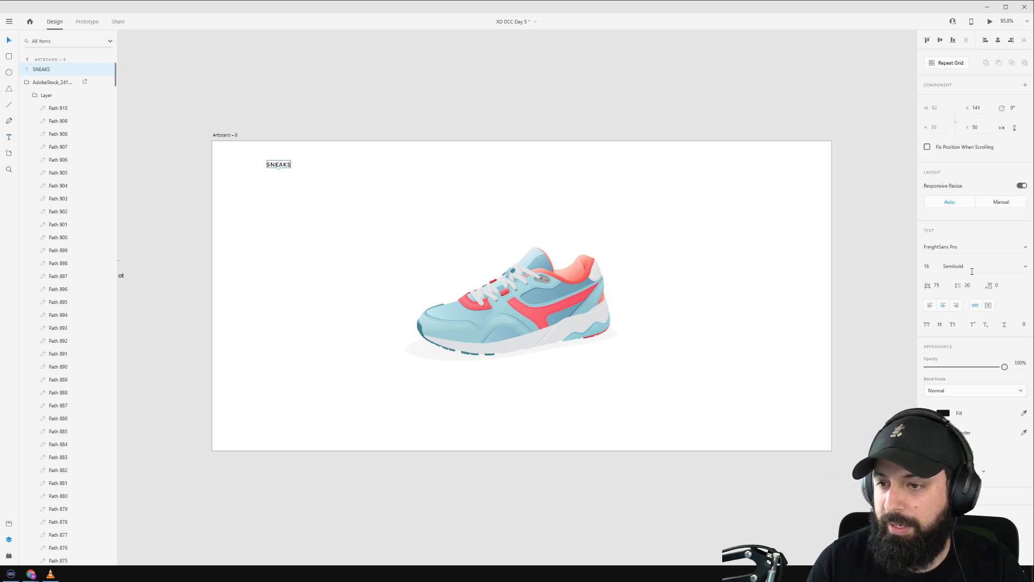
# Set the SNEAKS text to size 24 and Black weight.
pyautogui.click(926, 266)
pyautogui.write('24')
pyautogui.press('Return')
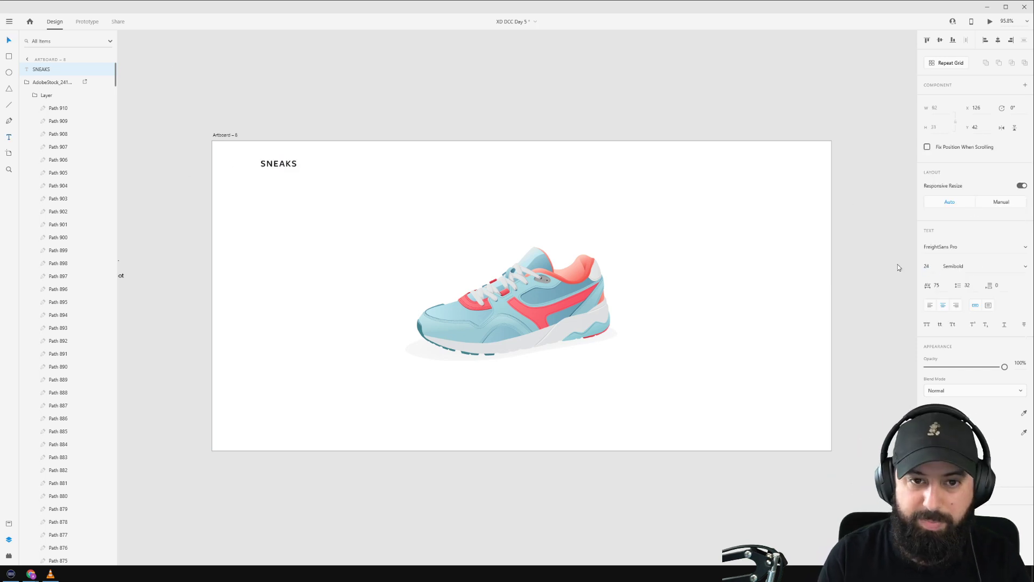
pyautogui.click(1025, 266)
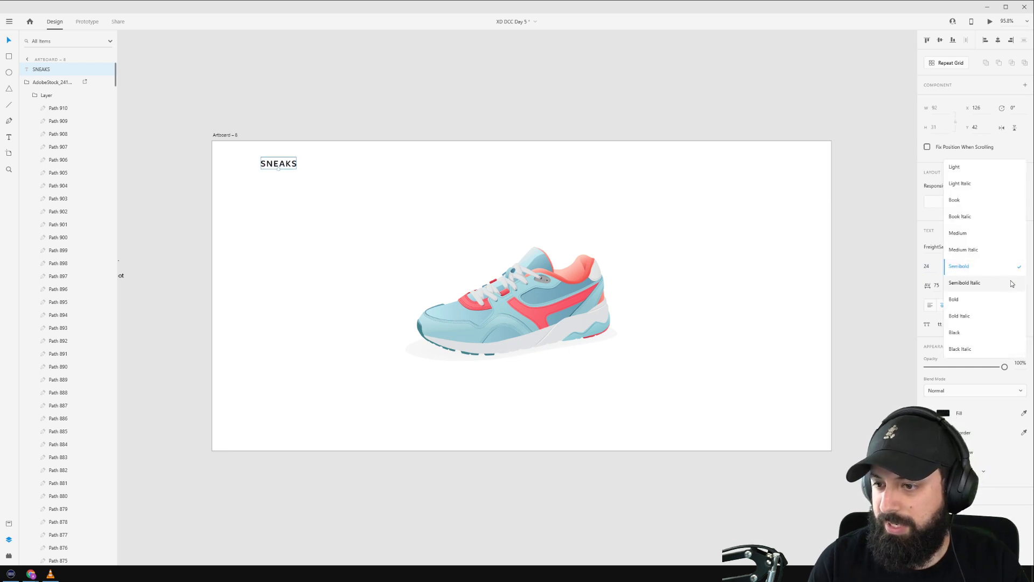
pyautogui.click(989, 329)
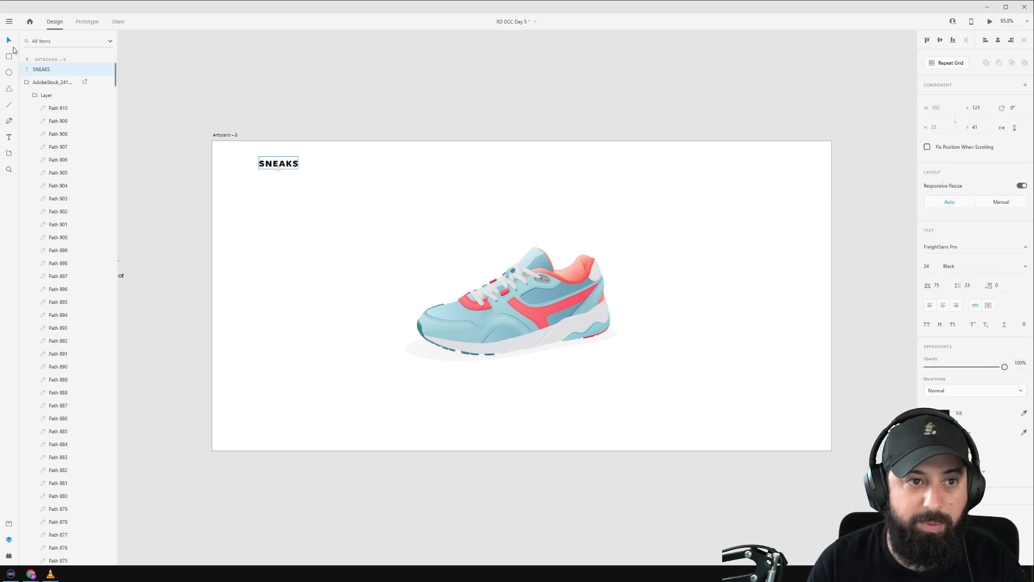
# Duplicate the SNEAKS text toward the artboard's upper-right area and set the copy to size 14 and Bold weight.
pyautogui.moveTo(286, 166); pyautogui.dragTo(676, 160)
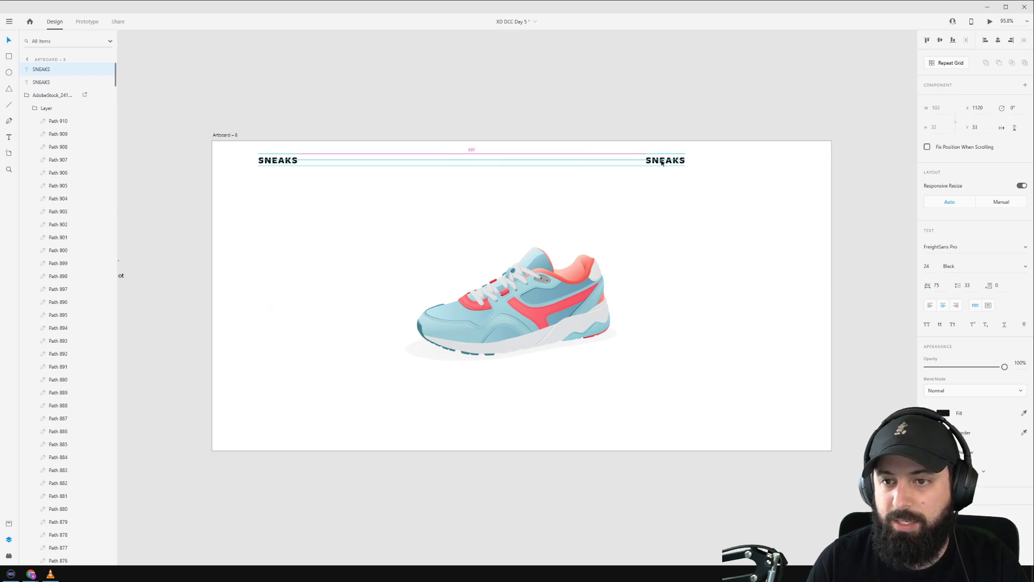
pyautogui.click(932, 264)
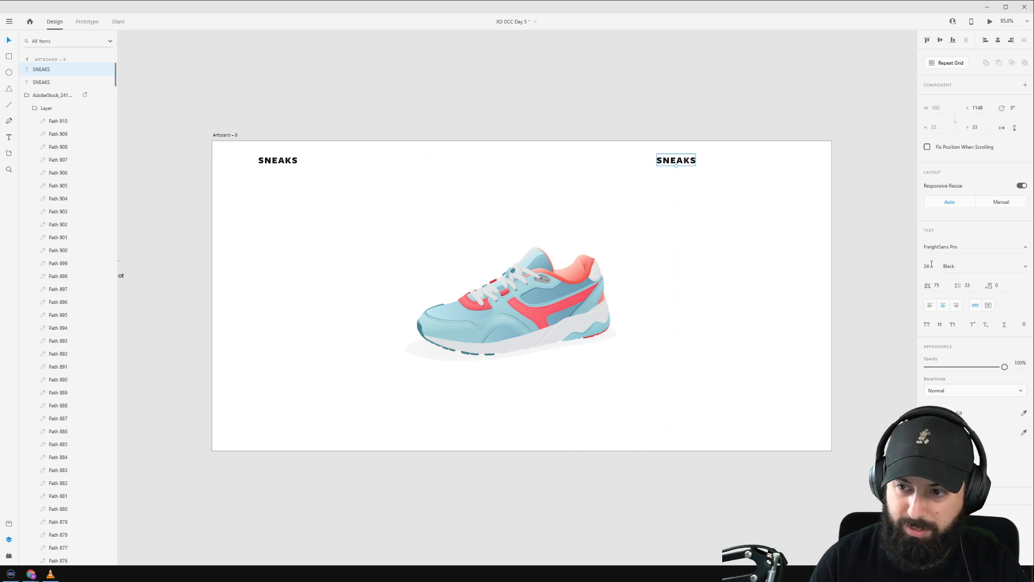
pyautogui.write('14')
pyautogui.press('Return')
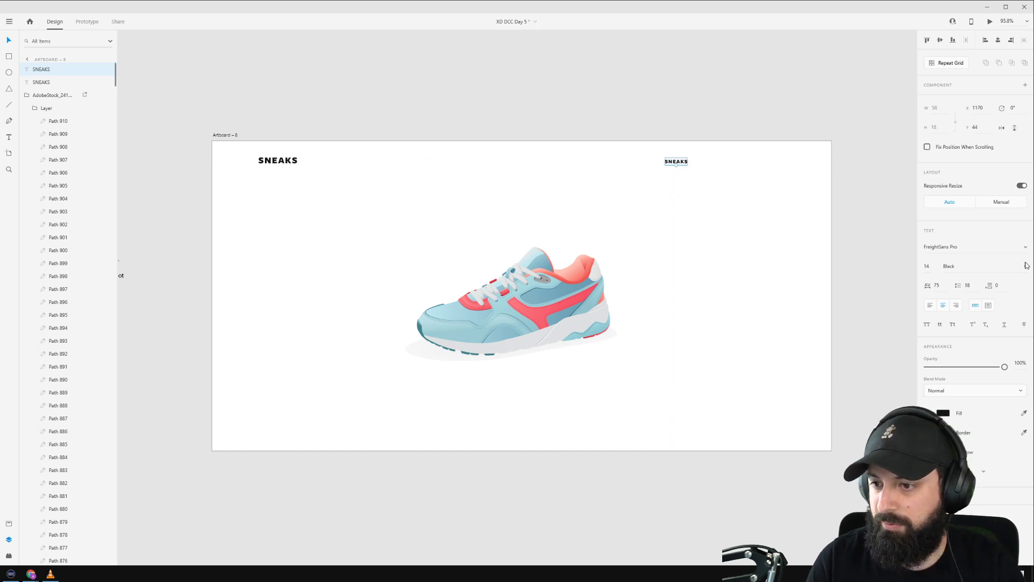
pyautogui.click(1025, 266)
pyautogui.click(986, 233)
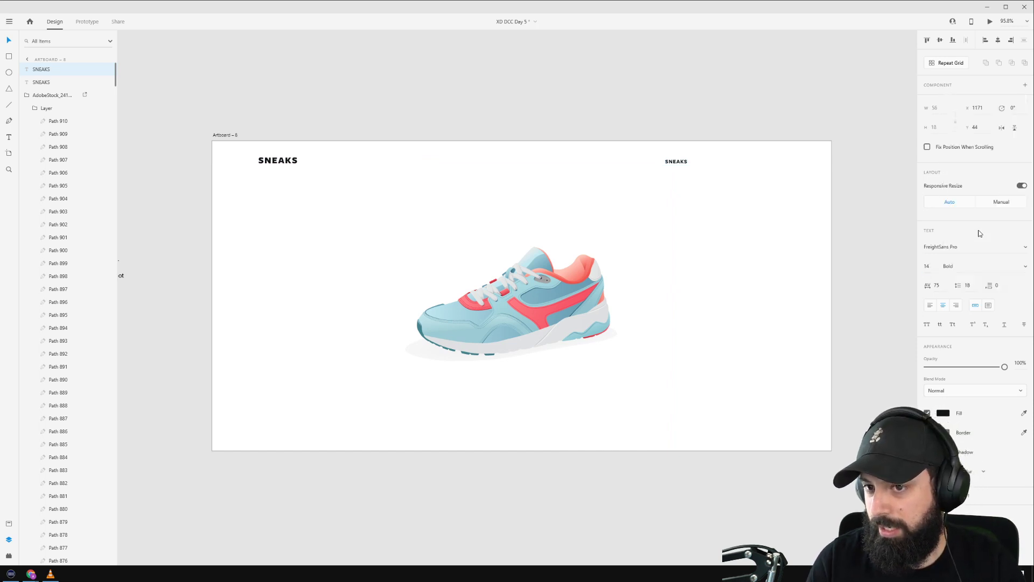
# Duplicate the small SNEAKS text beside itself in the header and change the two texts to "HOME" and "STORE".
pyautogui.moveTo(670, 161)
pyautogui.mouseDown()
pyautogui.moveTo(622, 161)
pyautogui.moveTo(664, 160)
pyautogui.mouseUp()
pyautogui.doubleClick(624, 160)
pyautogui.write('HOME')
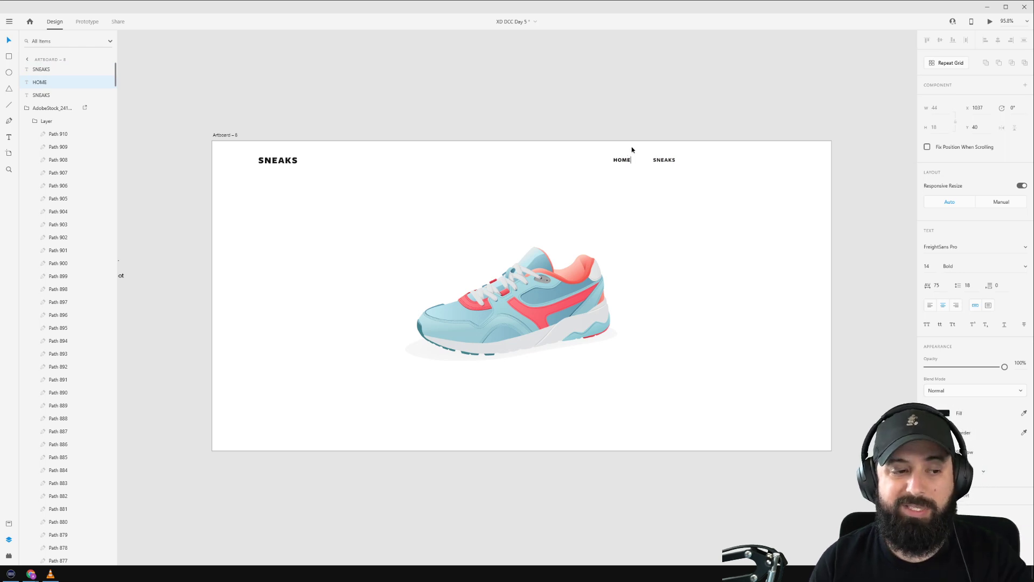
pyautogui.press('Escape')
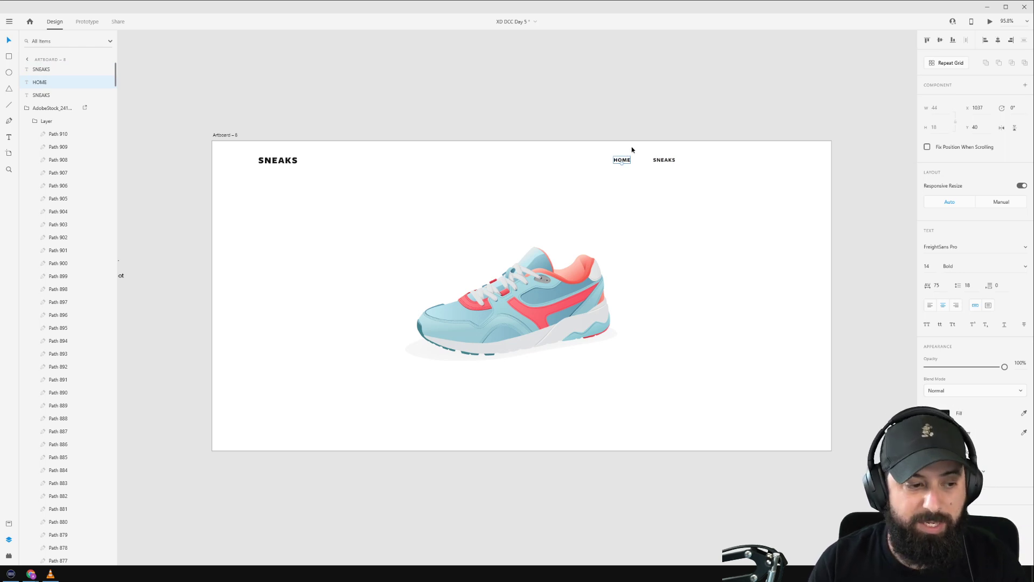
pyautogui.doubleClick(660, 161)
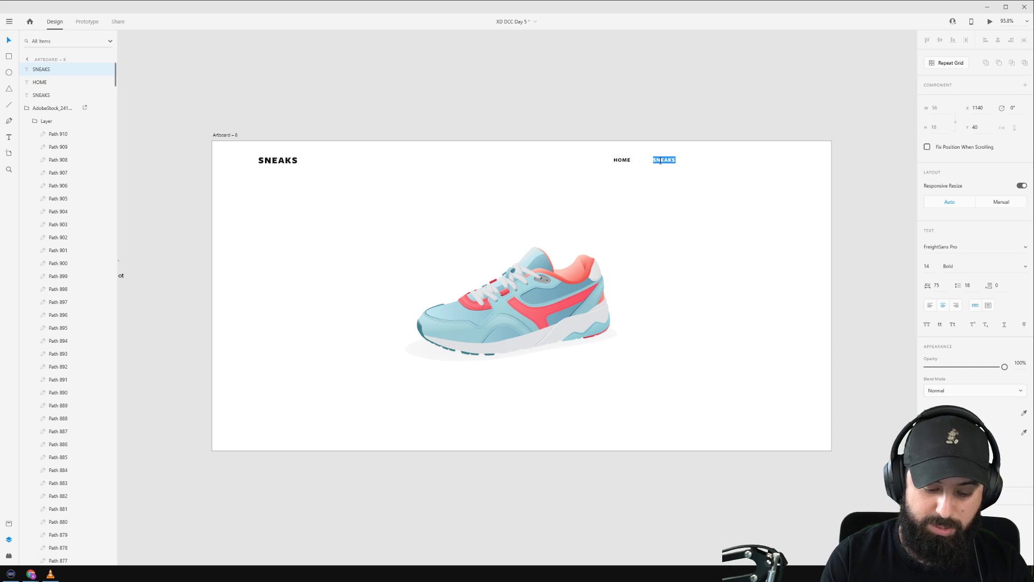
pyautogui.write('STORE')
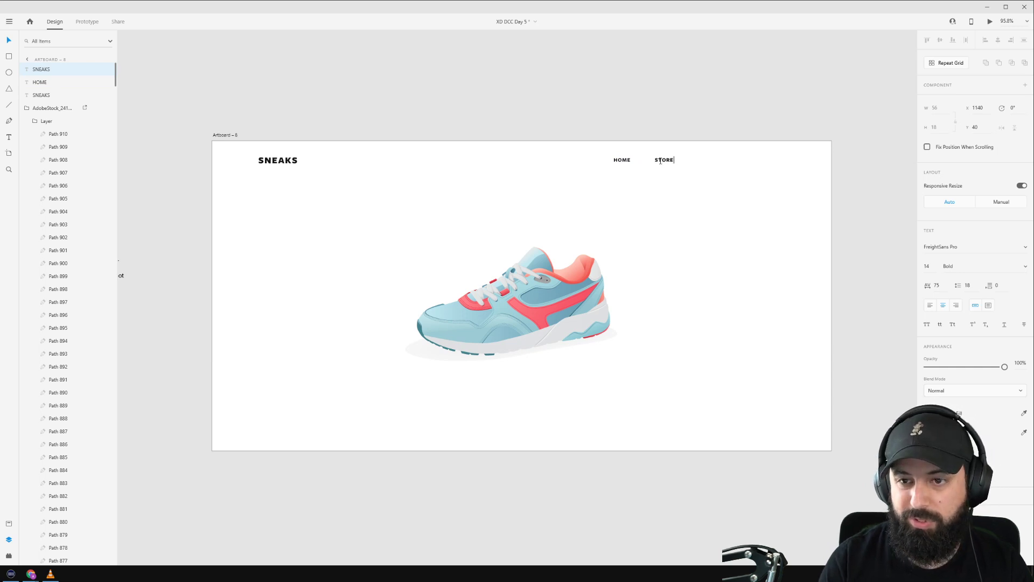
pyautogui.press('Escape')
# Duplicate the STORE text along the same header line, past the original, and change the copy to "CONTACT".
pyautogui.moveTo(665, 164); pyautogui.dragTo(699, 161)
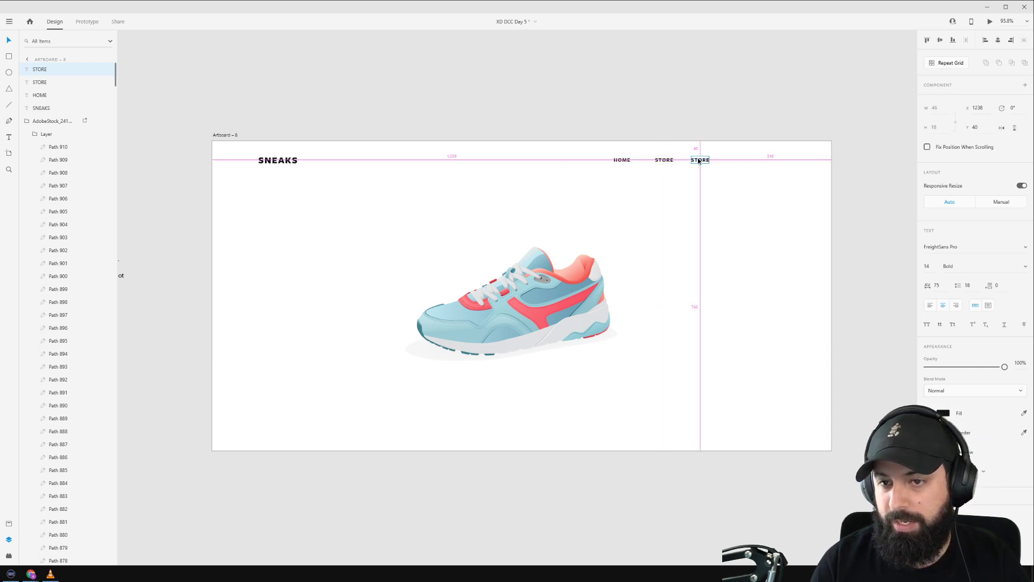
pyautogui.doubleClick(699, 160)
pyautogui.write('CONTACT')
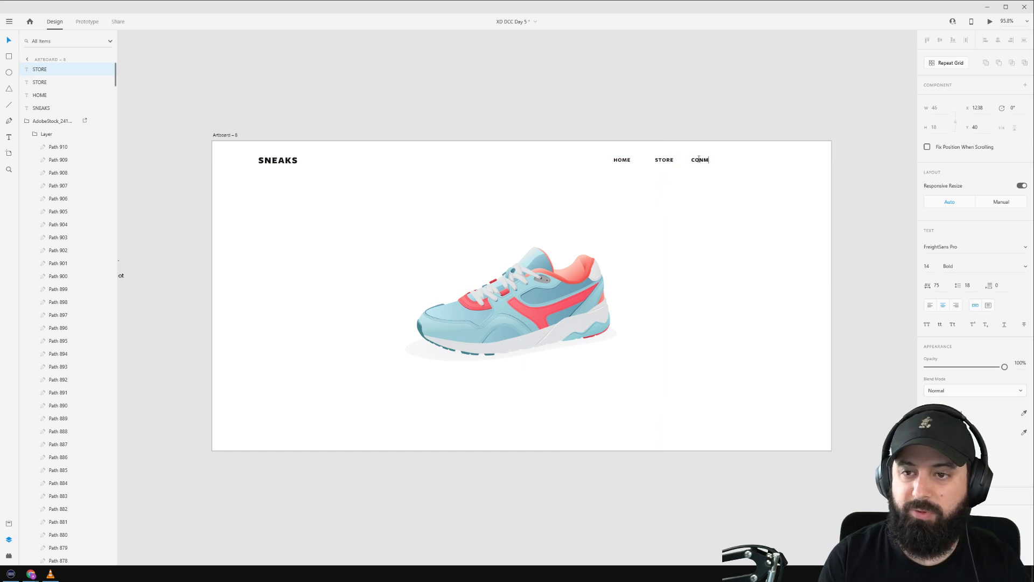
pyautogui.press('Escape')
# Distribute HOME, STORE and CONTACT evenly in a row and move them closer to the artboard's right edge.
pyautogui.keyDown('shift'); pyautogui.click(664, 159); pyautogui.keyUp('shift')
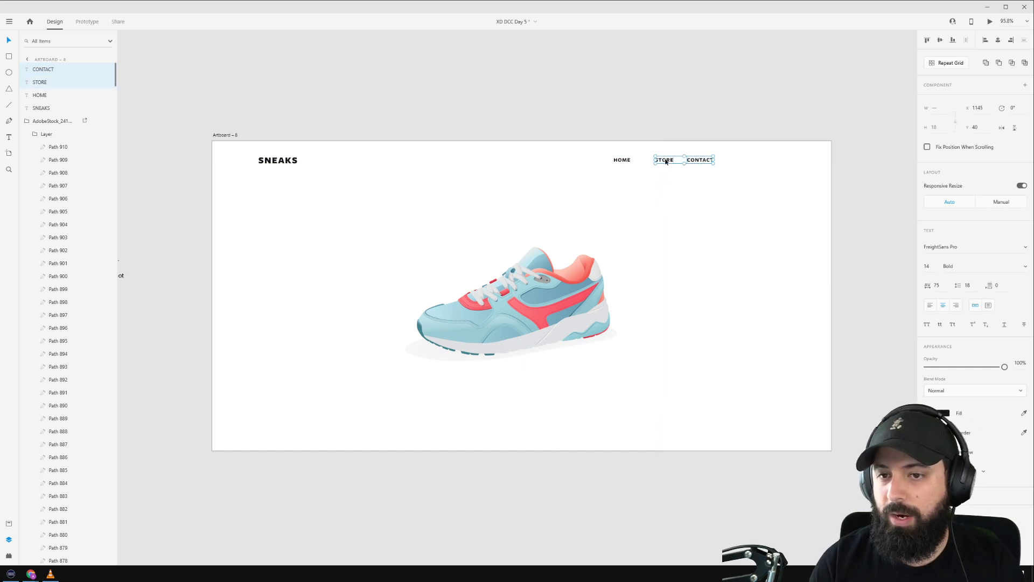
pyautogui.keyDown('shift'); pyautogui.click(622, 160); pyautogui.keyUp('shift')
pyautogui.click(966, 40)
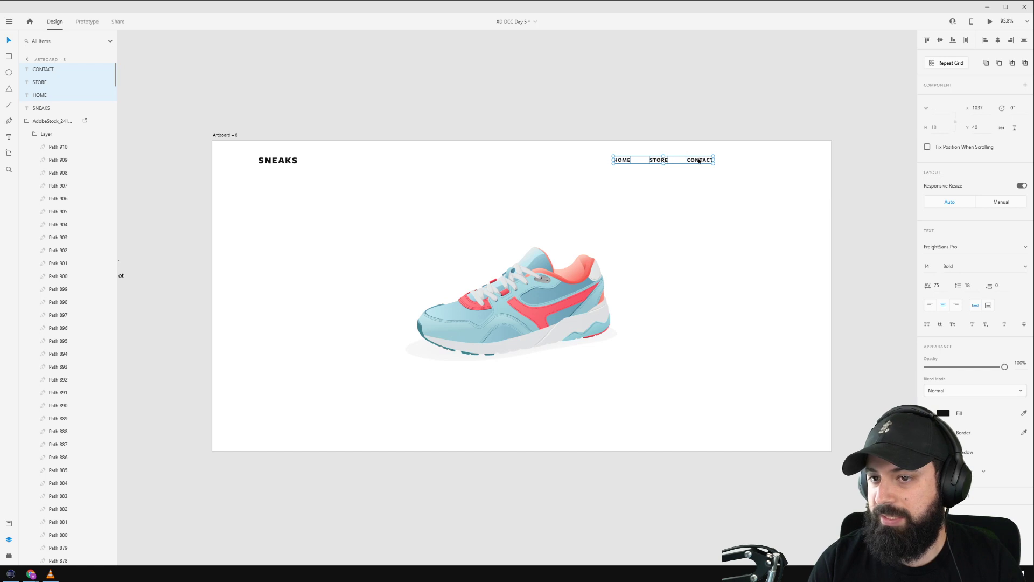
pyautogui.moveTo(702, 160); pyautogui.dragTo(759, 158)
# Move the SNEAKS logo text inward to X 160 and nudge the three menu texts left to X 1182.
pyautogui.moveTo(260, 161); pyautogui.dragTo(269, 192)
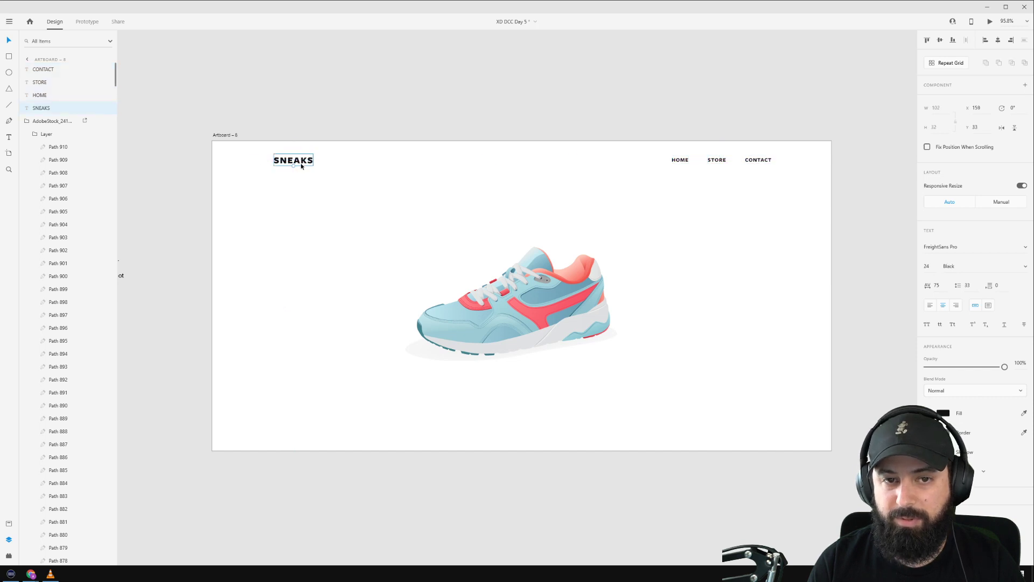
pyautogui.click(623, 156)
pyautogui.moveTo(623, 156); pyautogui.dragTo(713, 196)
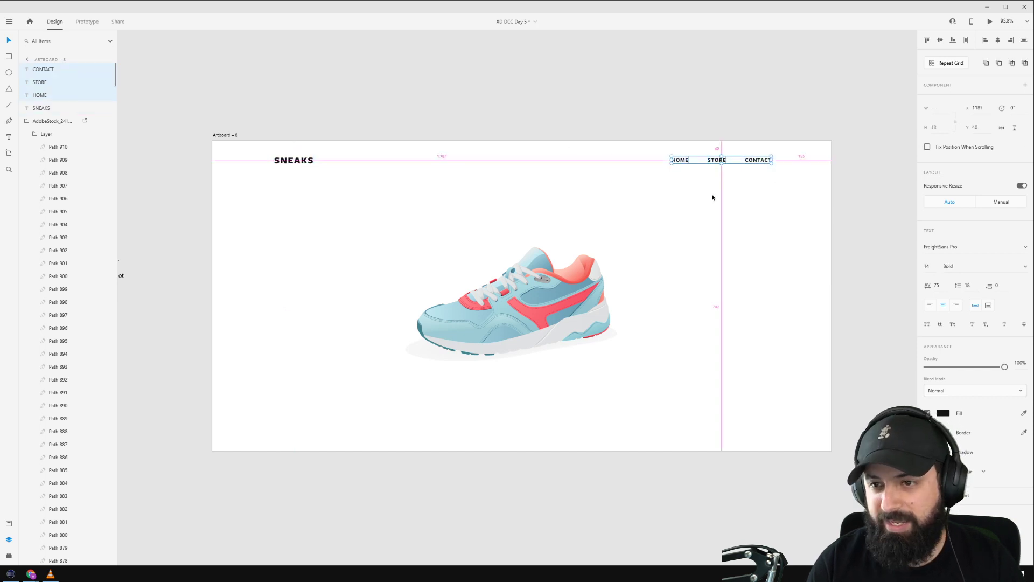
pyautogui.press('Left')
pyautogui.press('Left')
pyautogui.press('Left')
pyautogui.press('Left')
pyautogui.press('Left')
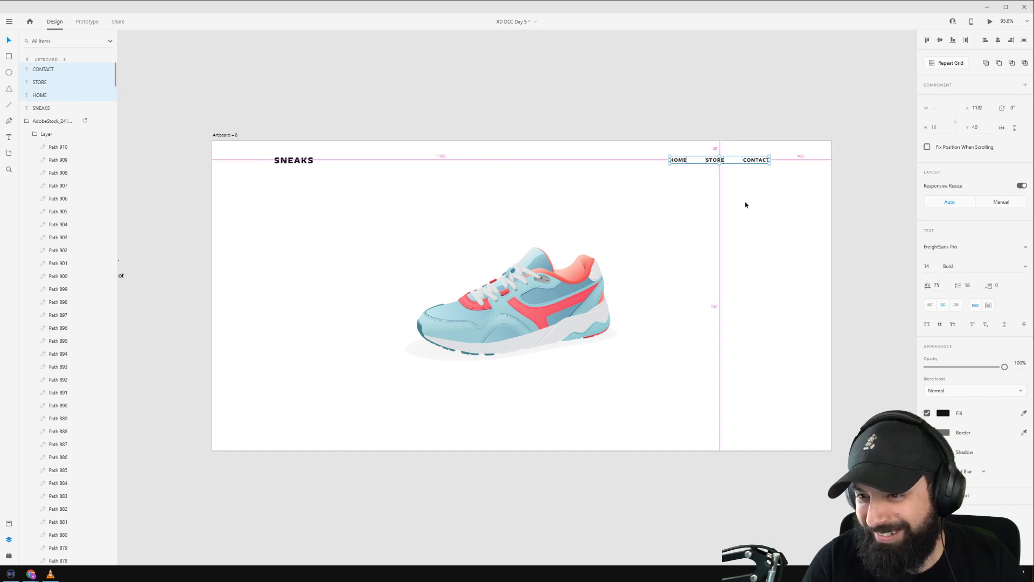
pyautogui.click(762, 198)
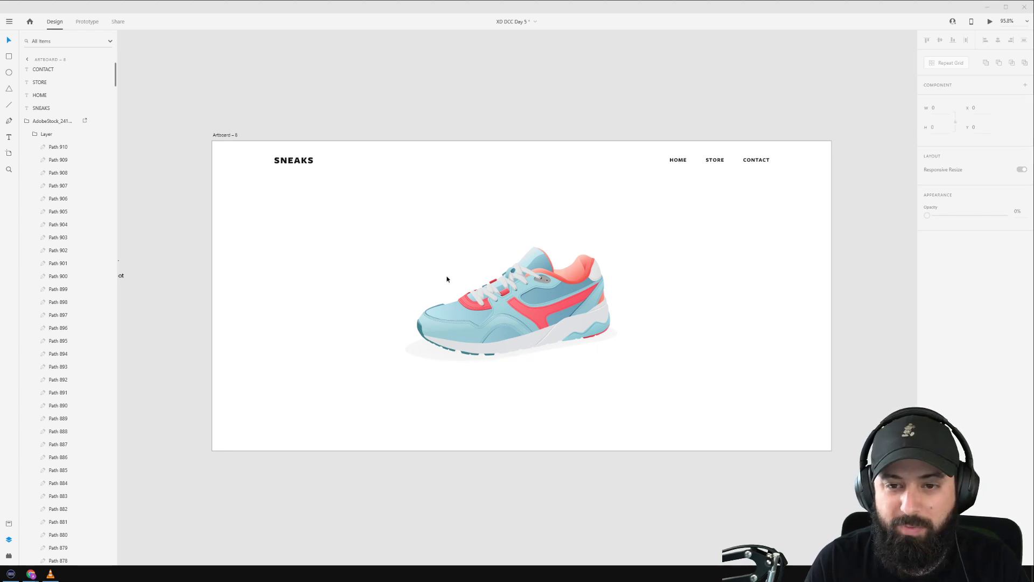
# Move the shoe illustration slightly to the right on the artboard.
pyautogui.click(513, 306)
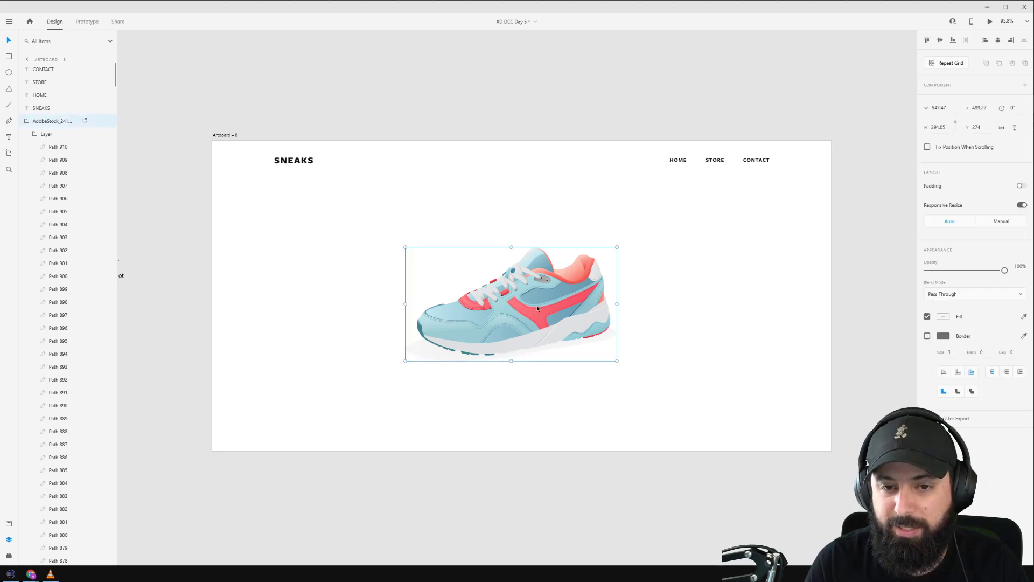
pyautogui.moveTo(531, 306); pyautogui.dragTo(557, 305)
pyautogui.click(291, 260)
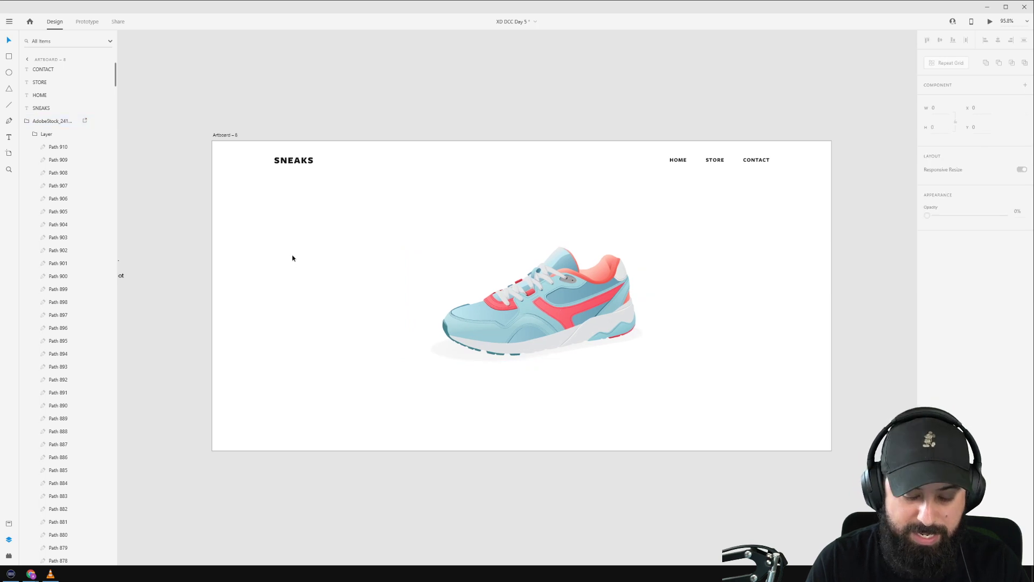
# Duplicate the SNEAKS logo text straight down to Y 242 and change the copy to "Hill Runner 2.2".
pyautogui.moveTo(311, 162); pyautogui.dragTo(311, 243)
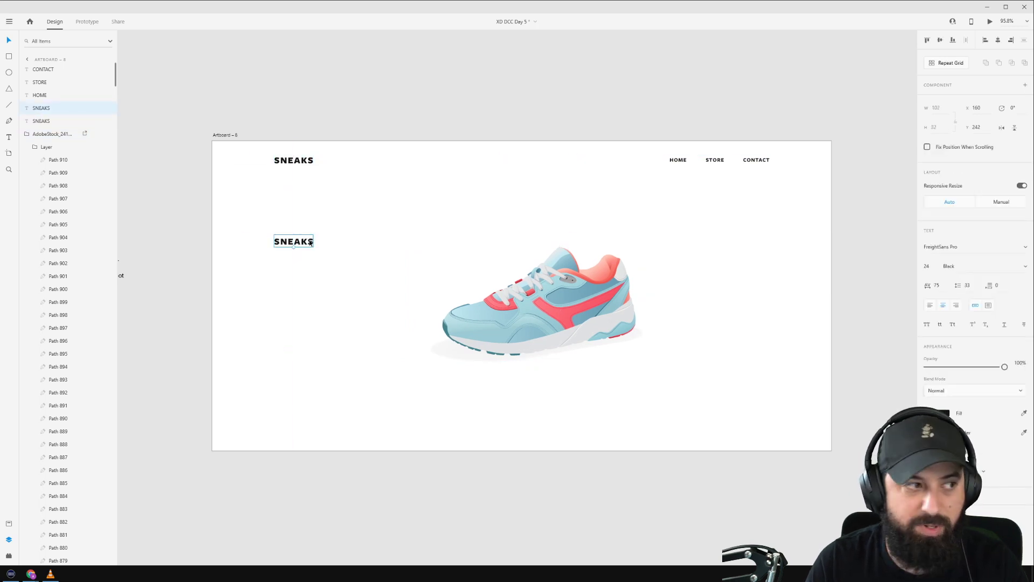
pyautogui.doubleClick(311, 243)
pyautogui.write('H')
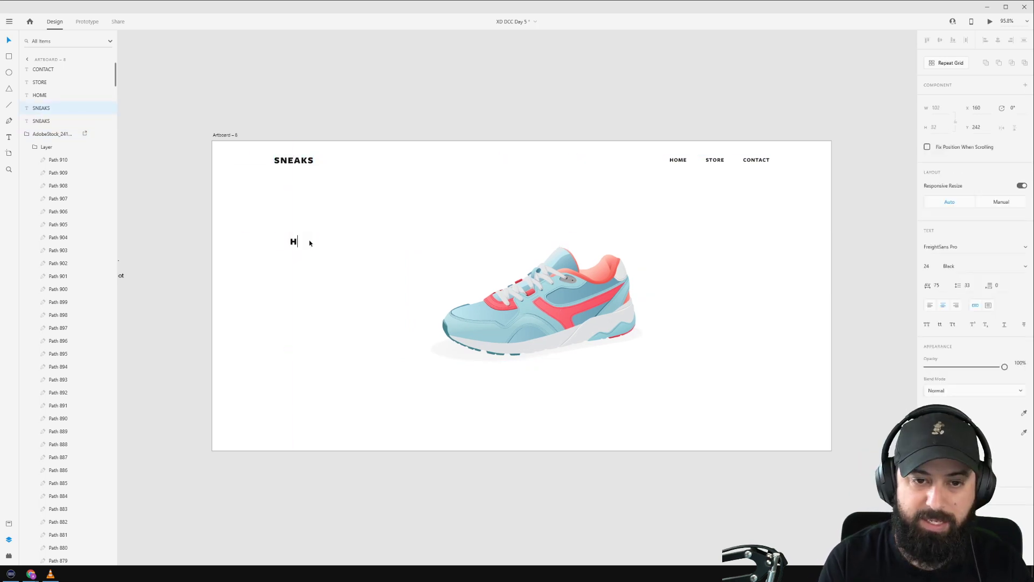
pyautogui.write('ill')
pyautogui.press('BackSpace')
pyautogui.press('BackSpace')
pyautogui.press('BackSpace')
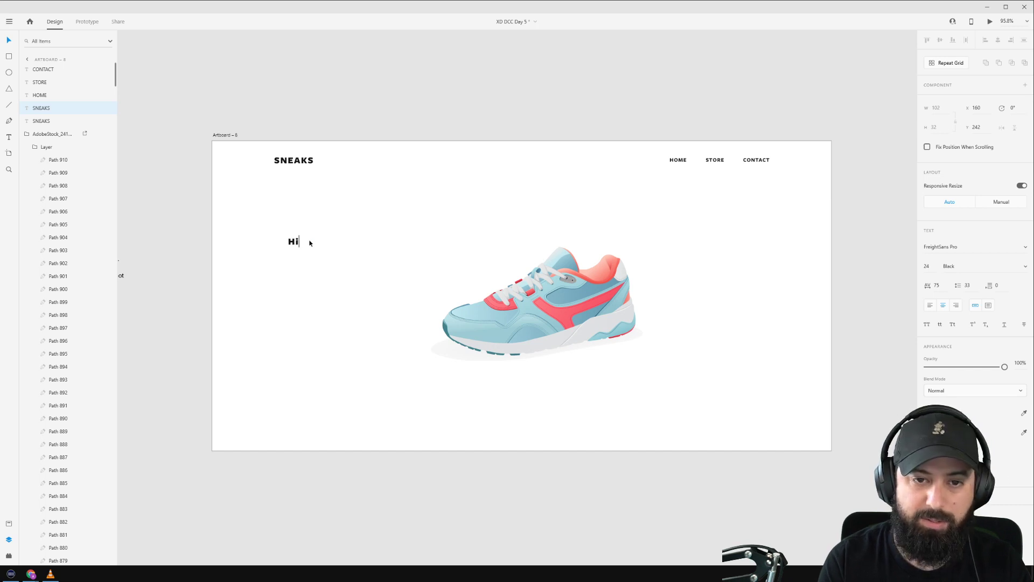
pyautogui.write('ll Runner 2.2')
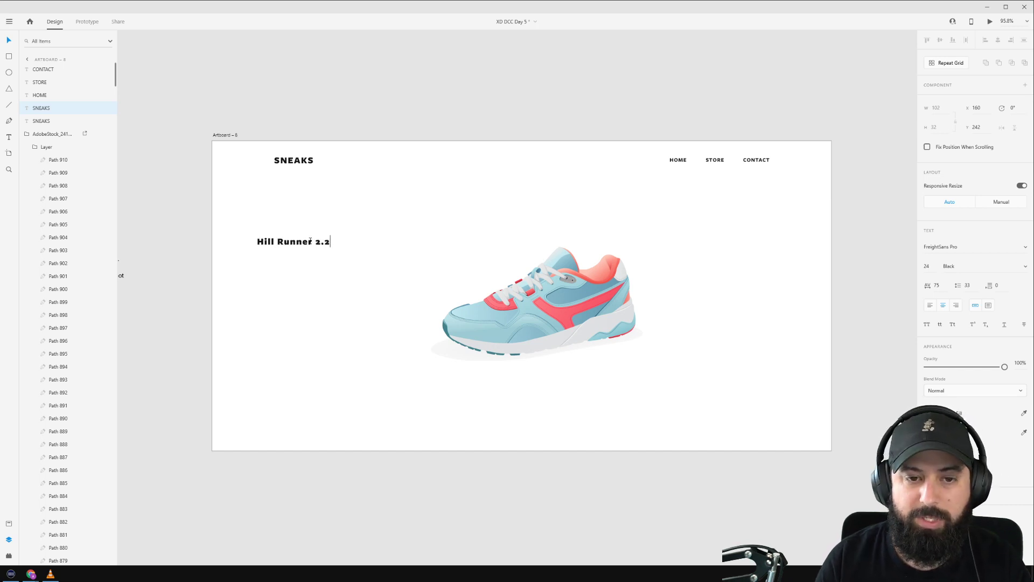
pyautogui.press('Escape')
# Duplicate the Hill Runner 2.2 heading just below itself and set the copy to size 16 and Book weight.
pyautogui.moveTo(293, 243); pyautogui.dragTo(311, 269)
pyautogui.press('alt')
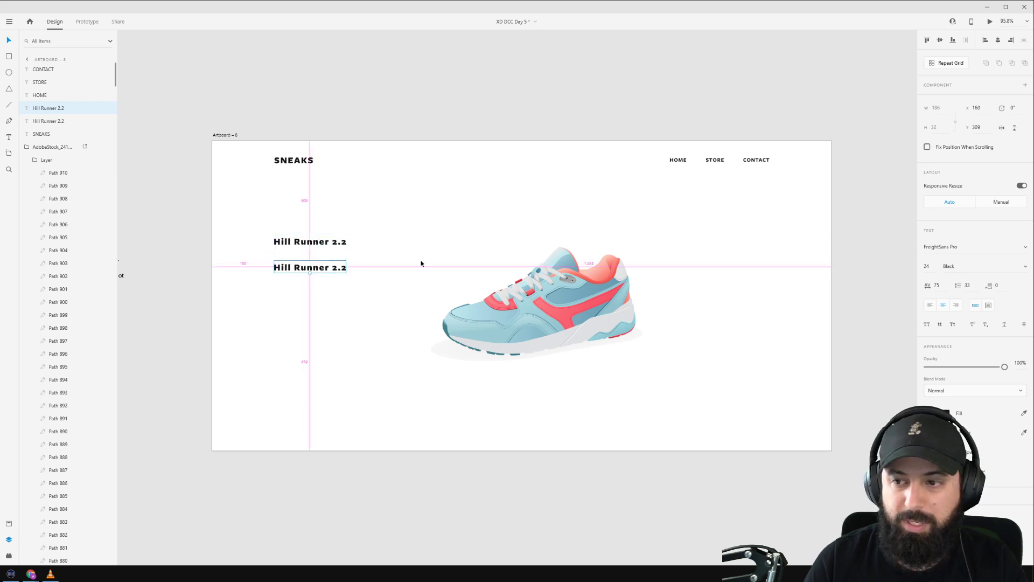
pyautogui.click(928, 266)
pyautogui.write('1')
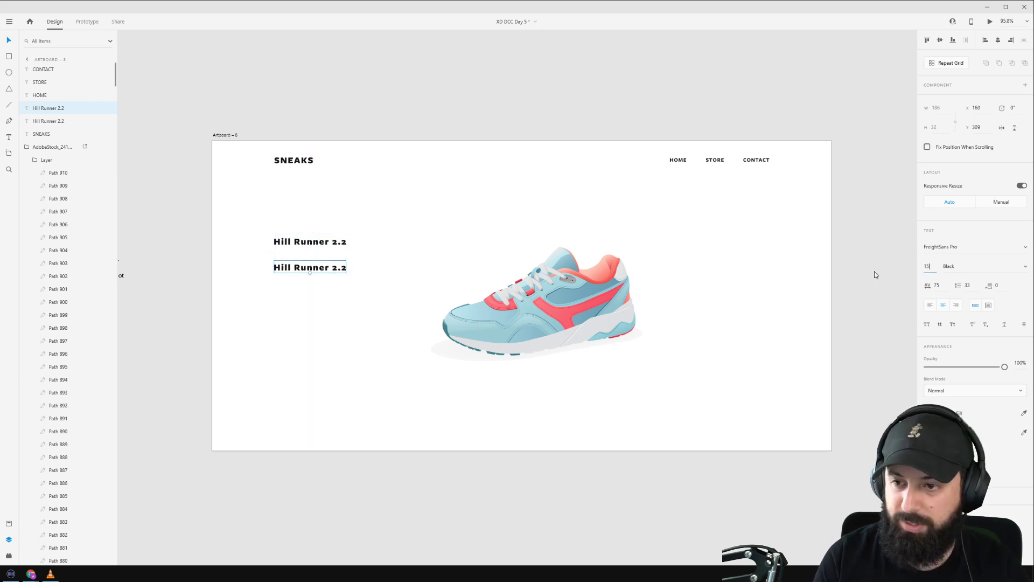
pyautogui.write('6')
pyautogui.press('Return')
pyautogui.click(1024, 267)
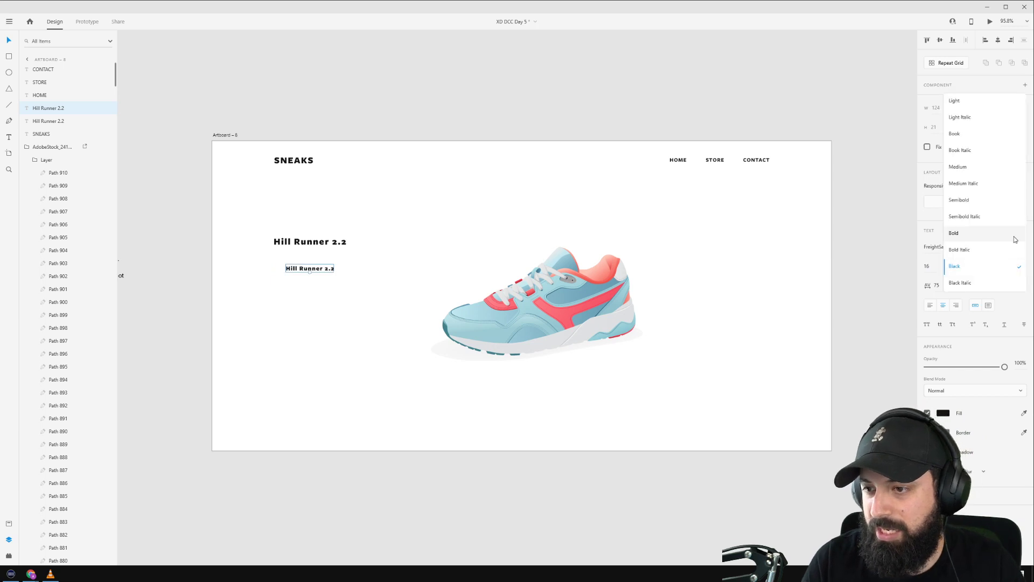
pyautogui.click(978, 133)
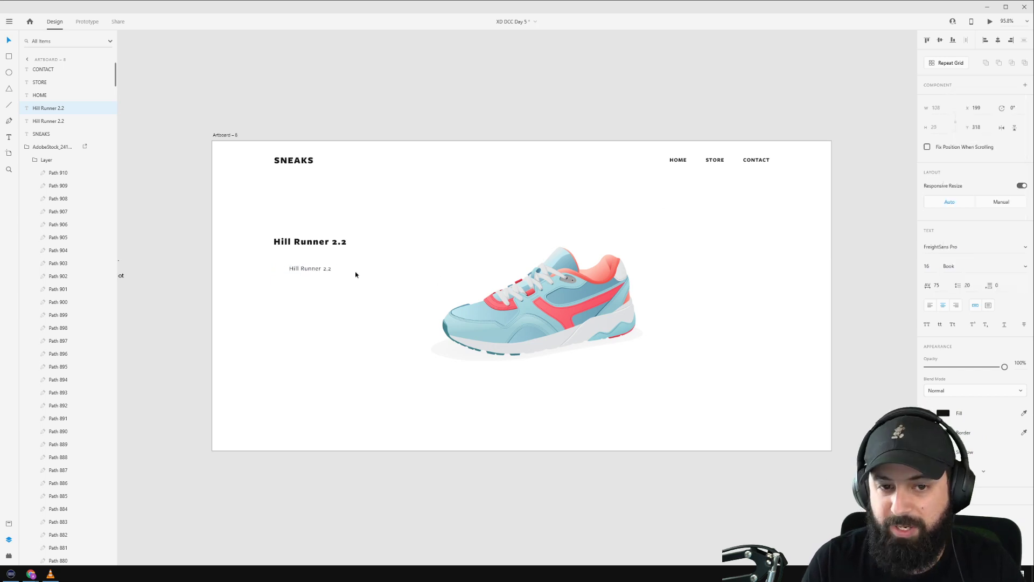
# Left-align the small Hill Runner 2.2 text with its heading and move it up to Y 293.
pyautogui.keyDown('shift'); pyautogui.click(312, 245); pyautogui.keyUp('shift')
pyautogui.click(985, 40)
pyautogui.click(321, 87)
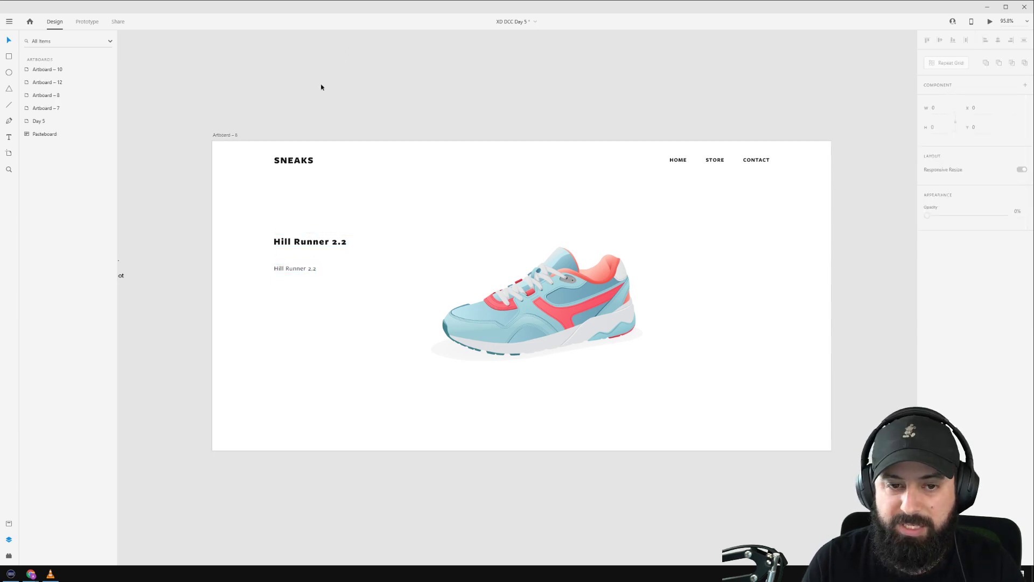
pyautogui.click(300, 269)
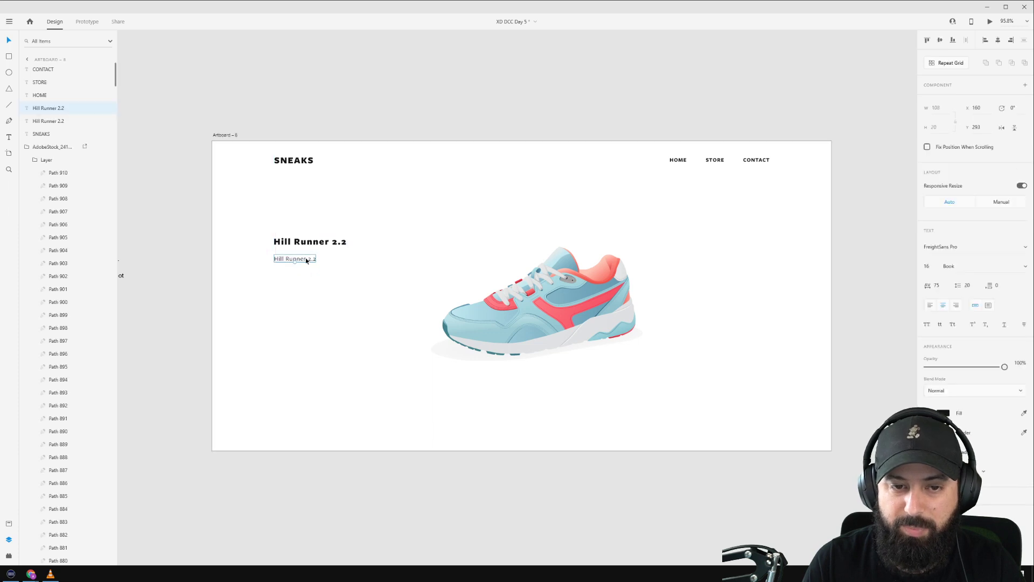
# Copy the shoe description paragraph from the pasteboard and replace the small Hill Runner 2.2 text with it.
pyautogui.moveTo(162, 260); pyautogui.dragTo(405, 230)
pyautogui.click(293, 258)
pyautogui.press('Return')
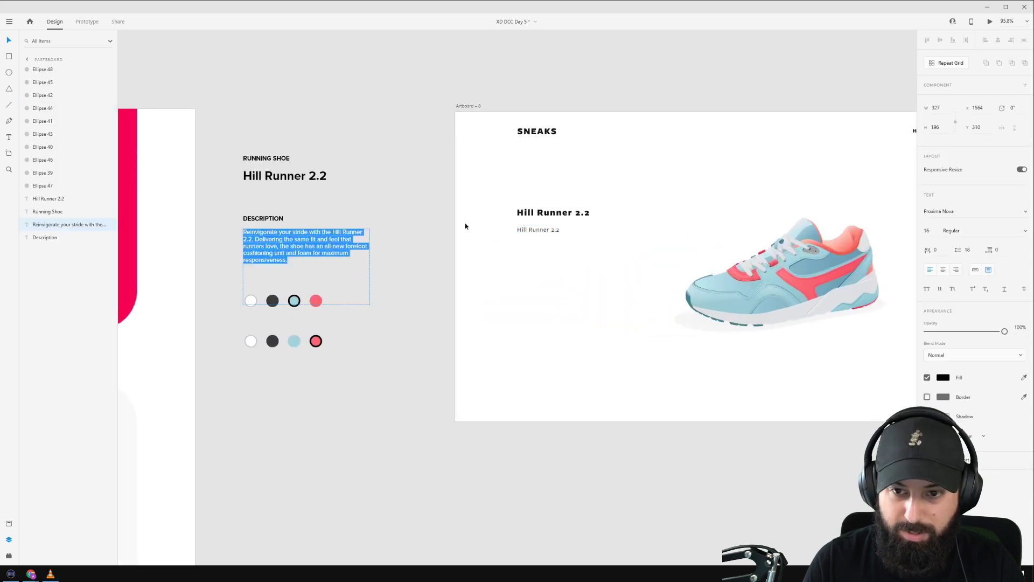
pyautogui.doubleClick(533, 230)
pyautogui.press('Escape')
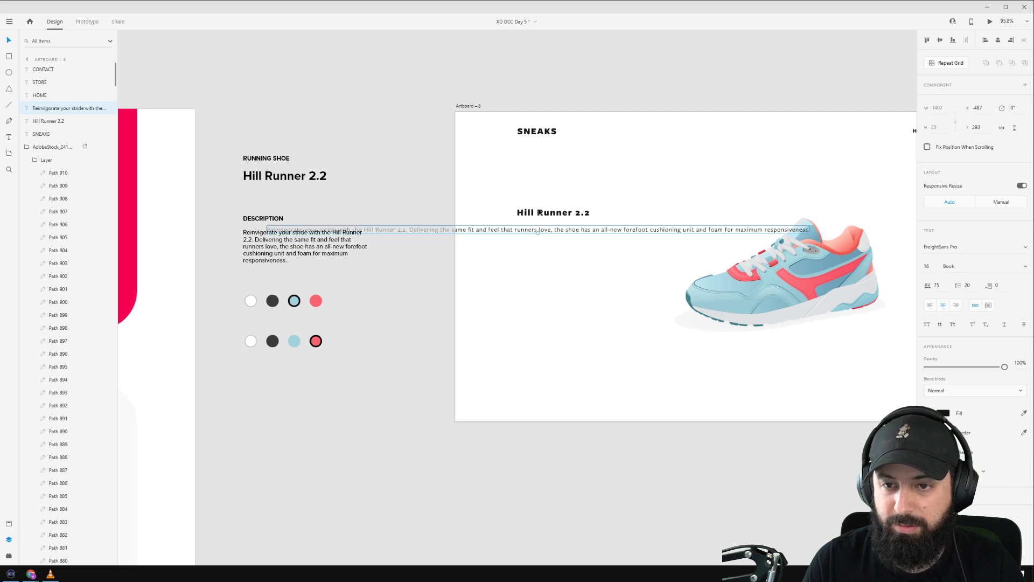
# Convert the description to area text, resize it to a narrow five-line block under the heading, and left-align it.
pyautogui.click(987, 306)
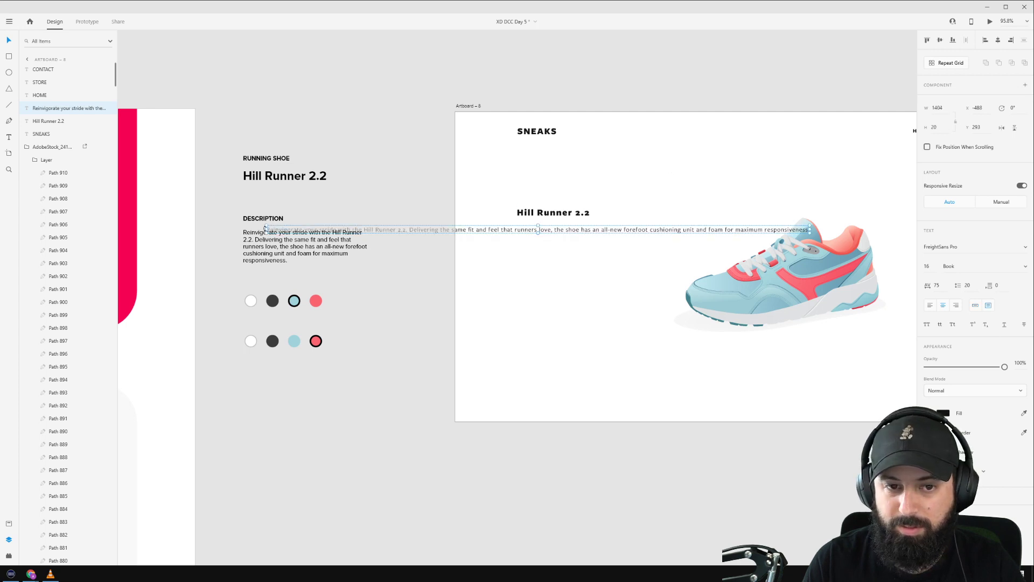
pyautogui.moveTo(267, 229); pyautogui.dragTo(518, 226)
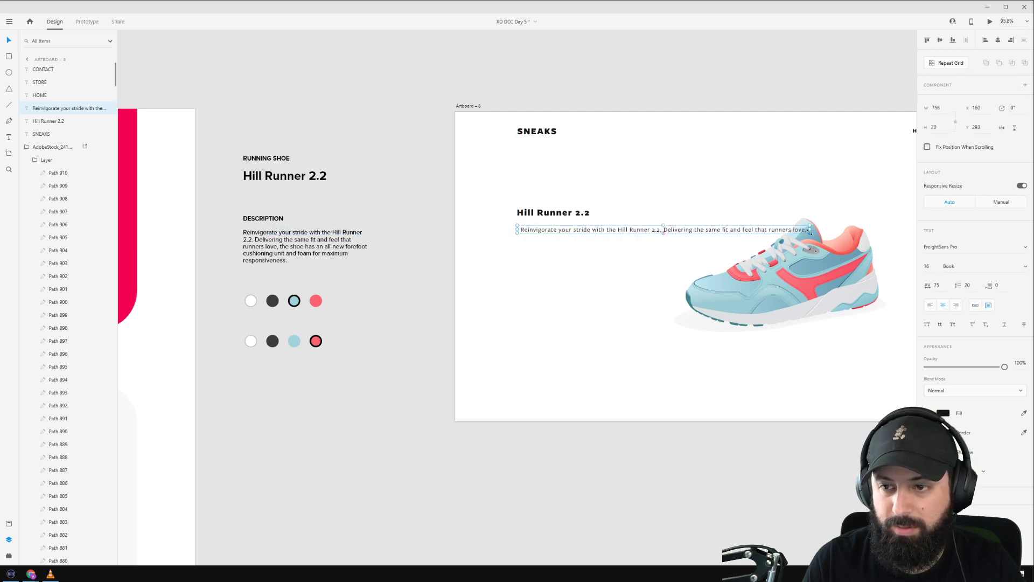
pyautogui.moveTo(809, 232); pyautogui.dragTo(644, 276)
pyautogui.click(931, 305)
pyautogui.click(768, 85)
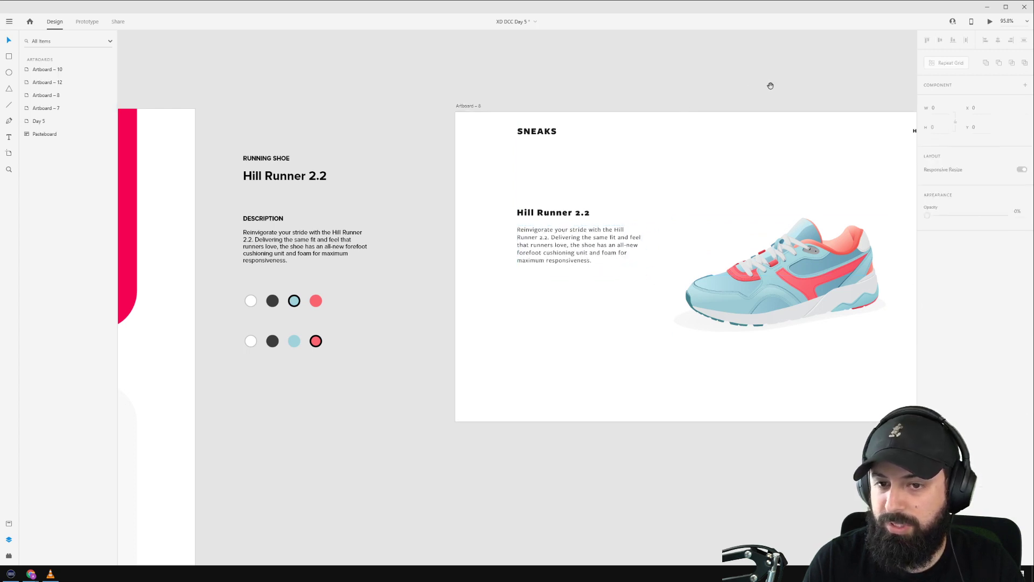
# Draw a rectangle about 1280 × 57 at X 160, Y 108, spanning from the logo to the CONTACT text.
pyautogui.moveTo(769, 85); pyautogui.dragTo(505, 120)
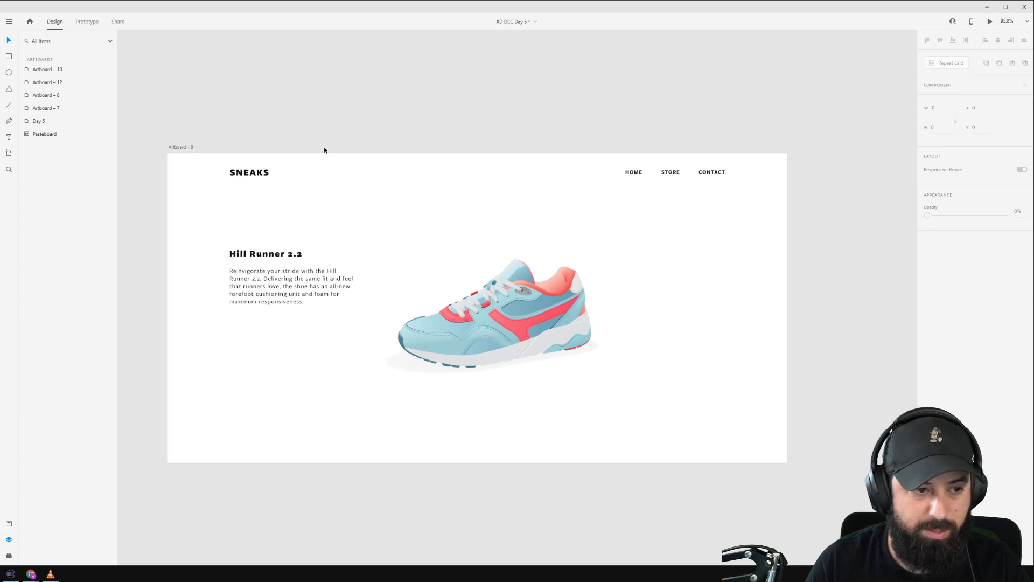
pyautogui.click(178, 148)
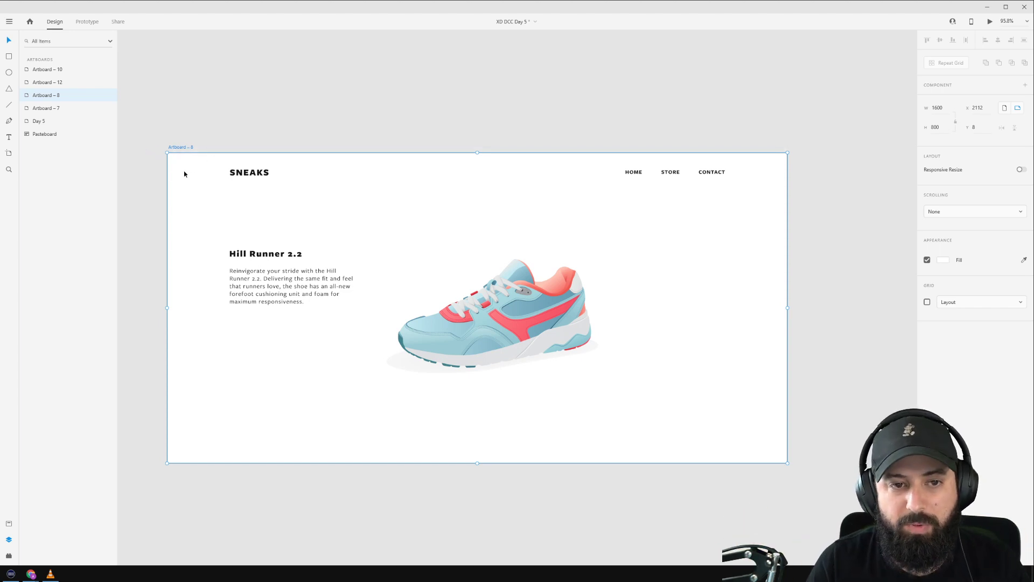
pyautogui.moveTo(231, 195); pyautogui.dragTo(727, 218)
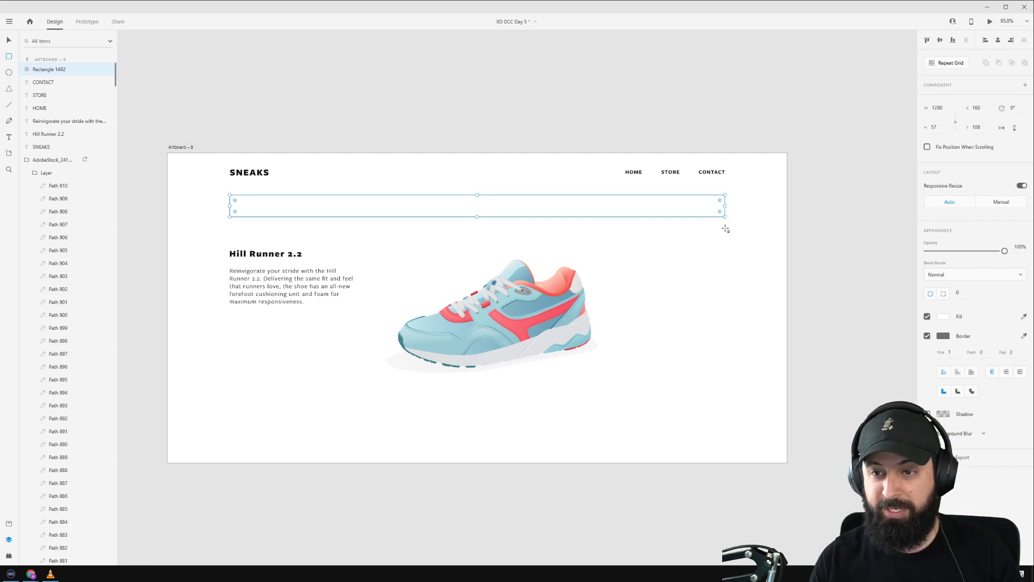
pyautogui.click(9, 43)
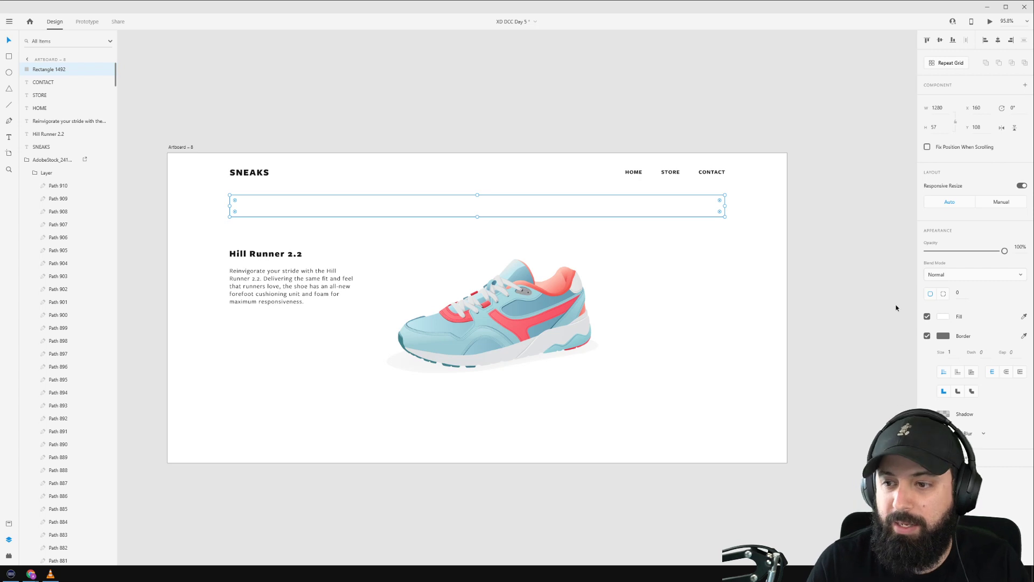
# Fill the rectangle with #B12F2F and move it straight up so it straddles the artboard's top edge.
pyautogui.click(941, 316)
pyautogui.write('#B12F2F')
pyautogui.press('Return')
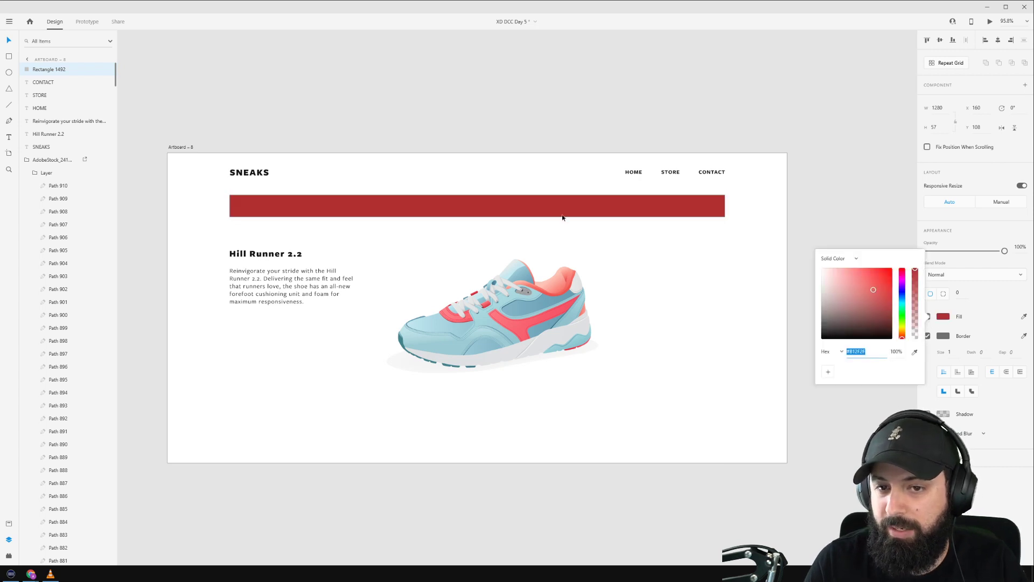
pyautogui.moveTo(554, 210); pyautogui.dragTo(559, 139)
pyautogui.click(506, 114)
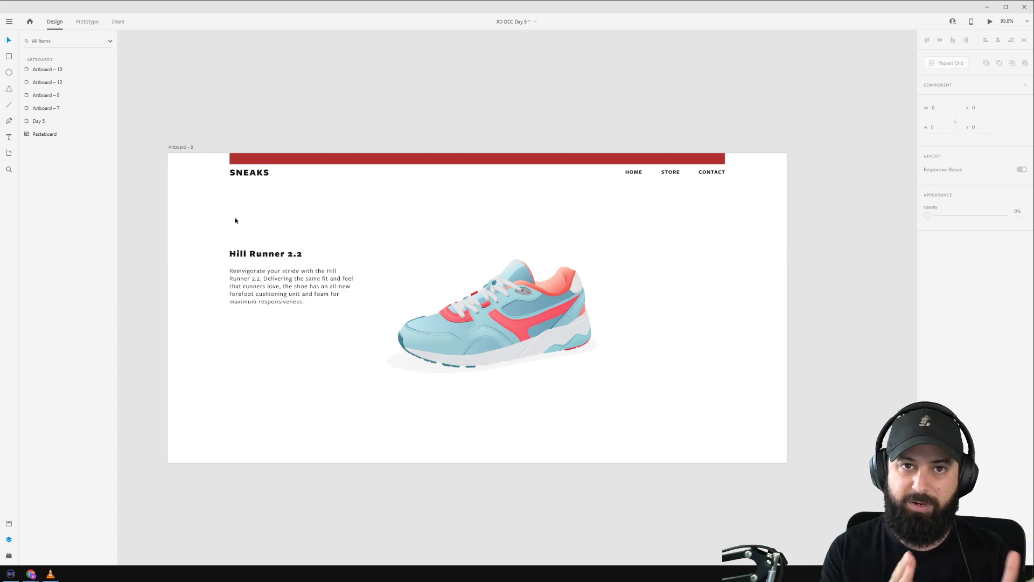
# Delete the red guide rectangle at the top edge of the artboard.
pyautogui.click(336, 159)
pyautogui.press('Delete')
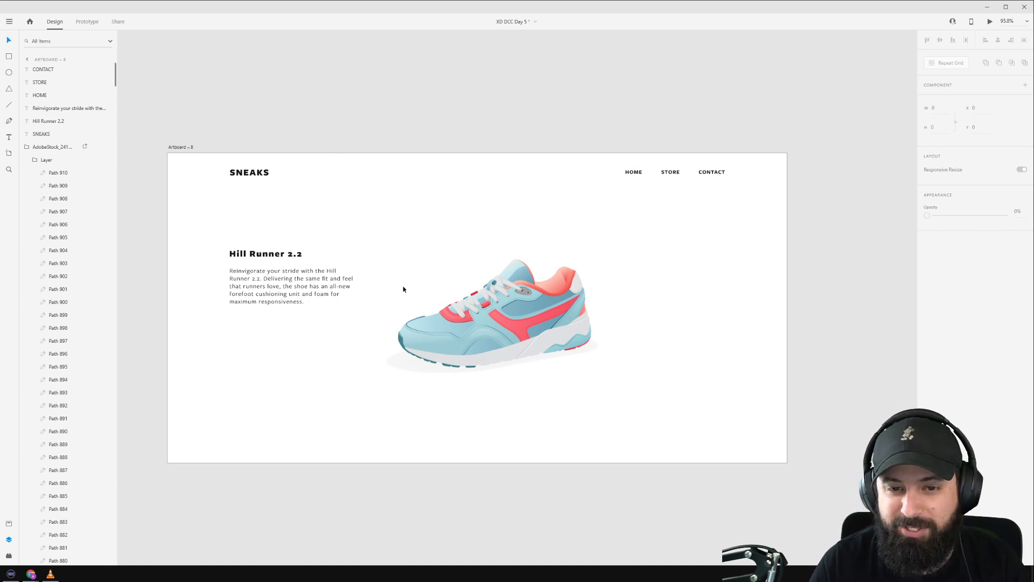
pyautogui.click(535, 320)
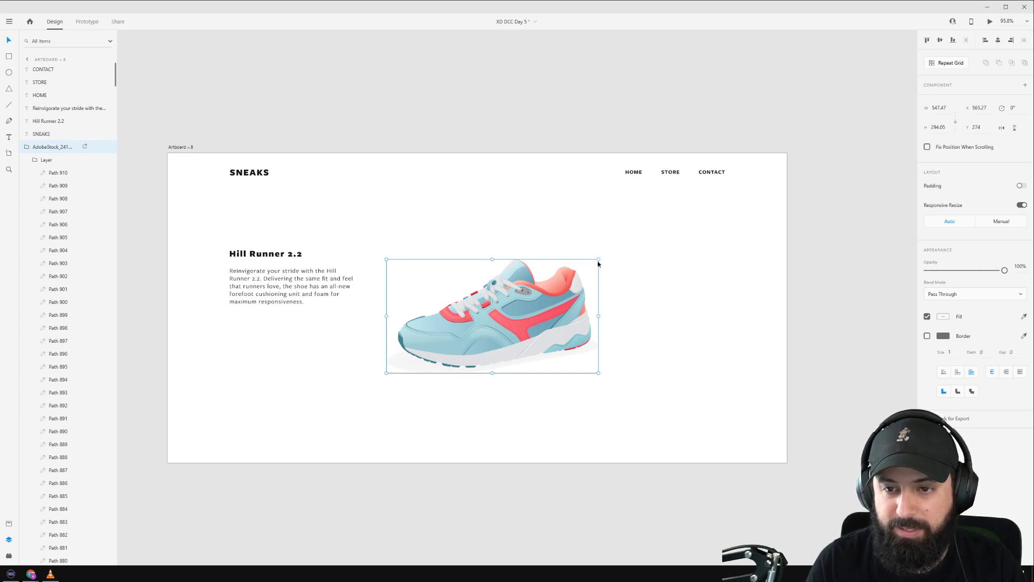
pyautogui.click(530, 234)
# Left-align the shoe description paragraph and move it straight down to Y 374.
pyautogui.moveTo(203, 238); pyautogui.dragTo(310, 329)
pyautogui.click(415, 248)
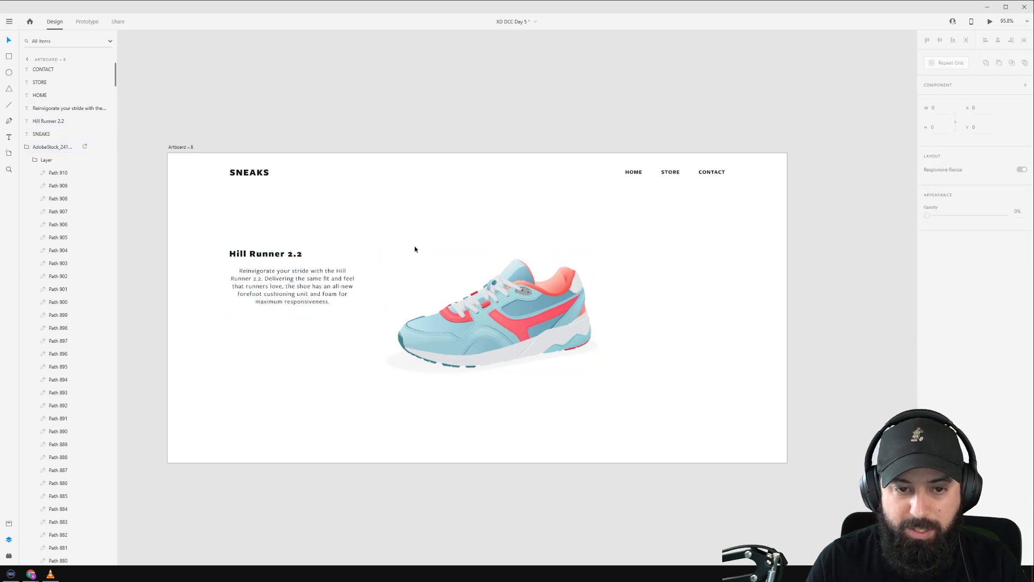
pyautogui.click(322, 287)
pyautogui.click(930, 305)
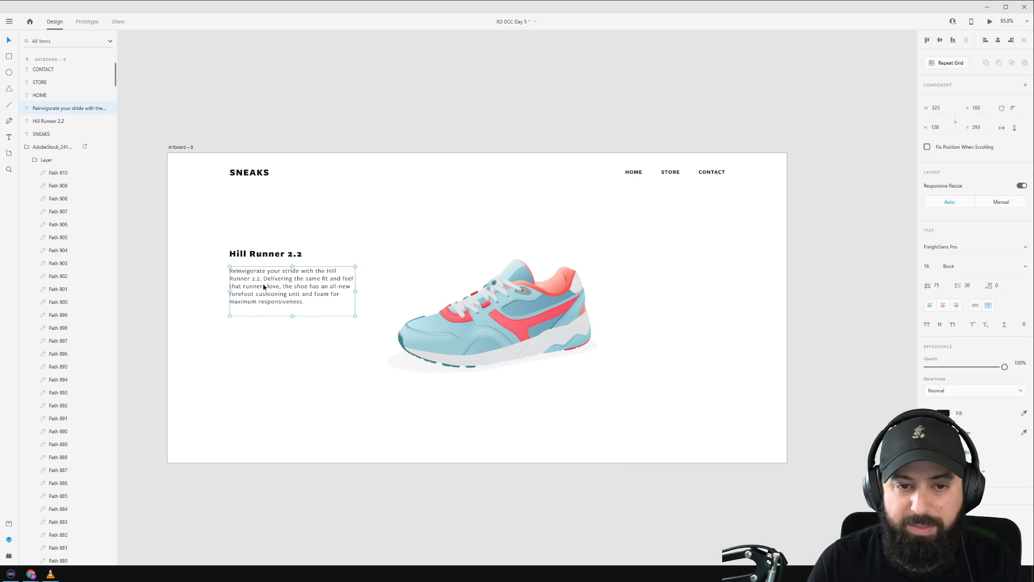
pyautogui.moveTo(264, 288); pyautogui.dragTo(264, 319)
pyautogui.click(267, 253)
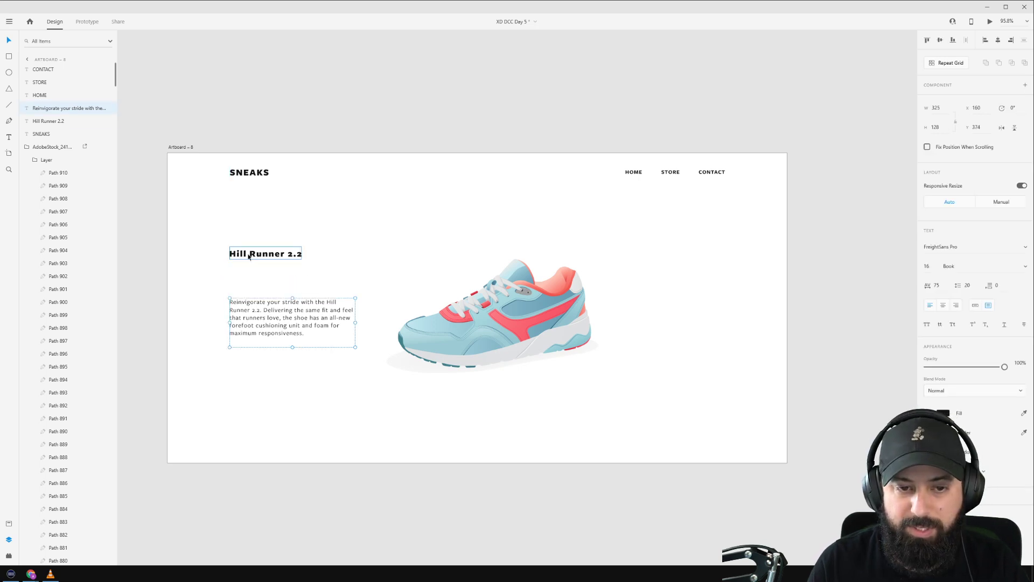
# Duplicate the HOME label just above the paragraph, change its text to Description, left-align it and place it at X 160, Y 344.
pyautogui.doubleClick(634, 171)
pyautogui.press('Escape')
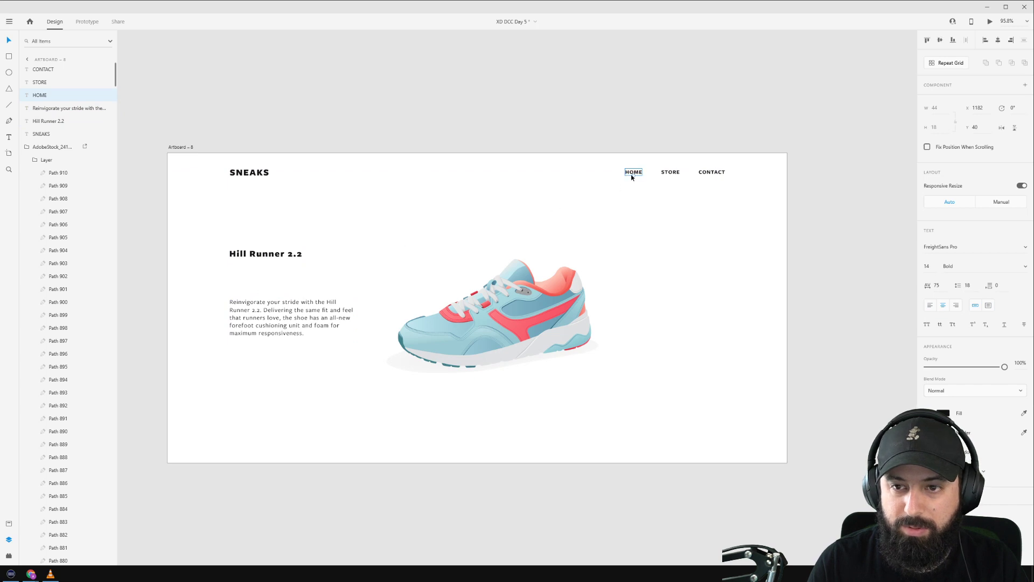
pyautogui.moveTo(633, 172); pyautogui.dragTo(238, 293)
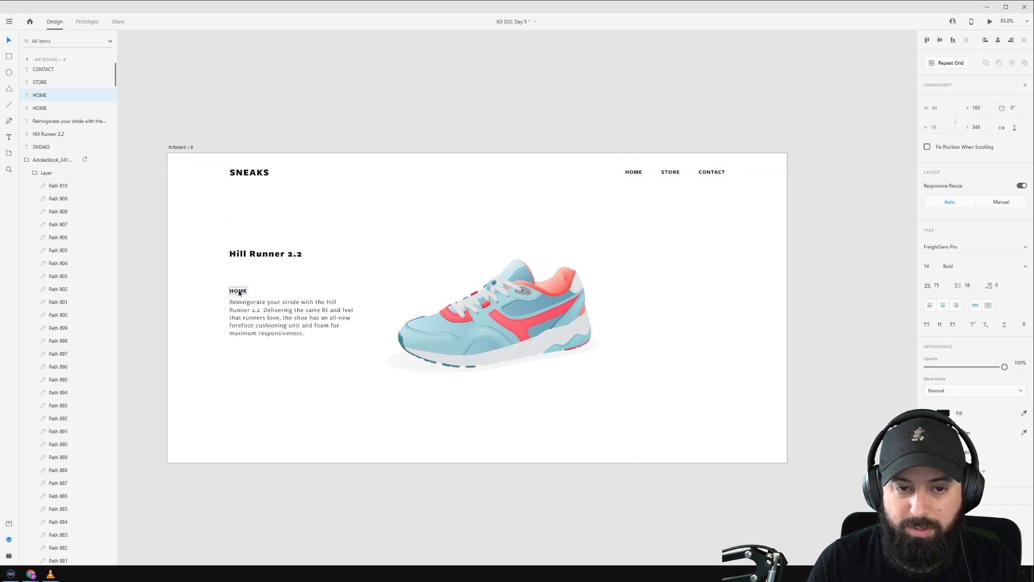
pyautogui.doubleClick(239, 291)
pyautogui.write('Description')
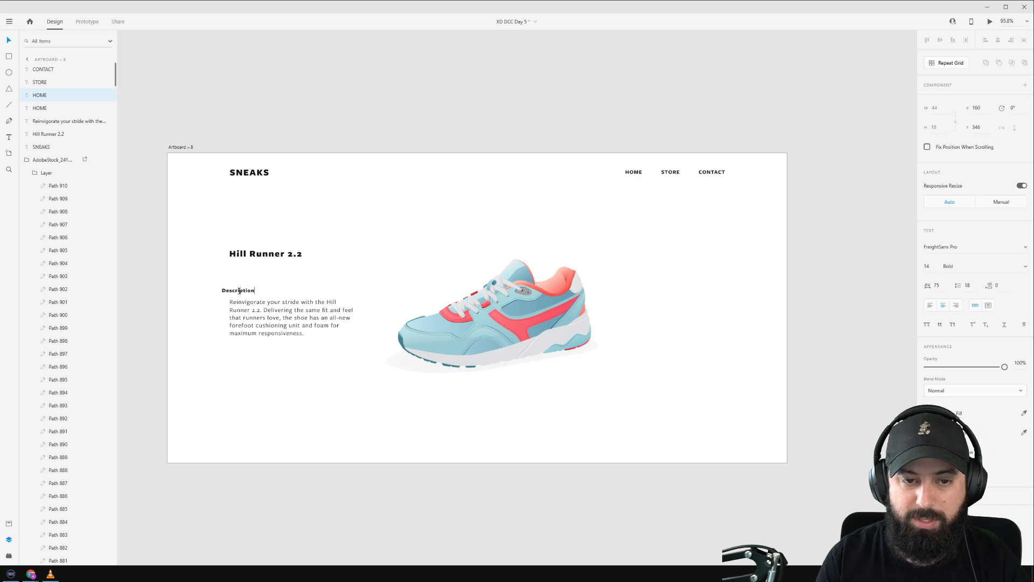
pyautogui.press('Escape')
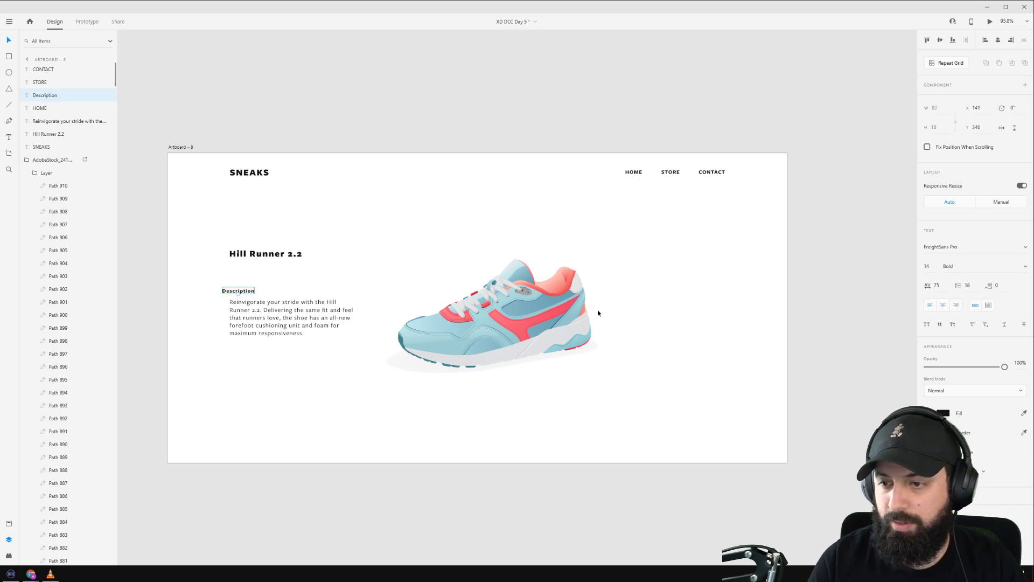
pyautogui.moveTo(227, 294); pyautogui.dragTo(237, 293)
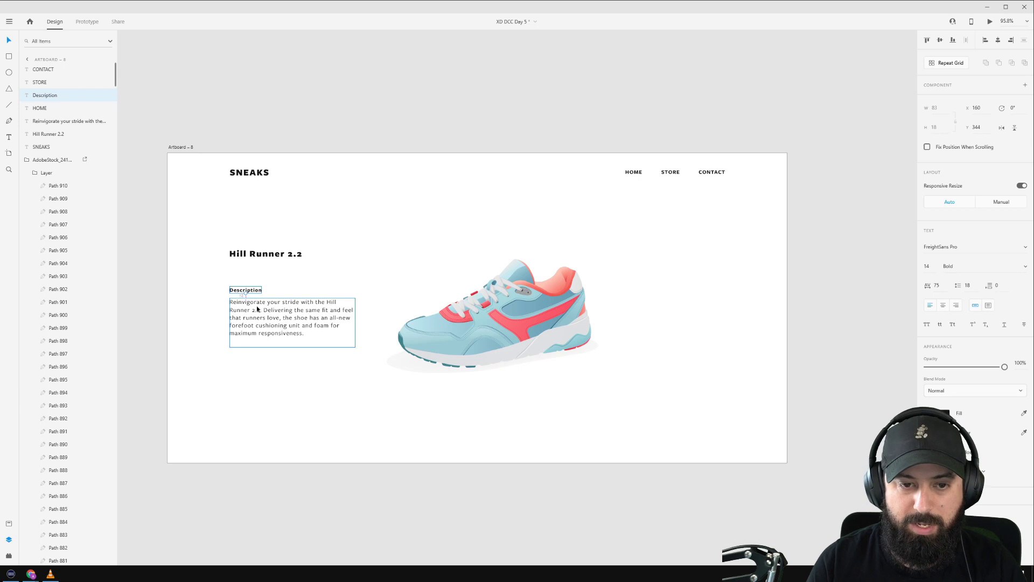
# Move the Description label and its paragraph together straight down, putting the label at Y 410.
pyautogui.keyDown('shift'); pyautogui.click(258, 309); pyautogui.keyUp('shift')
pyautogui.moveTo(258, 308); pyautogui.dragTo(258, 333)
pyautogui.click(258, 265)
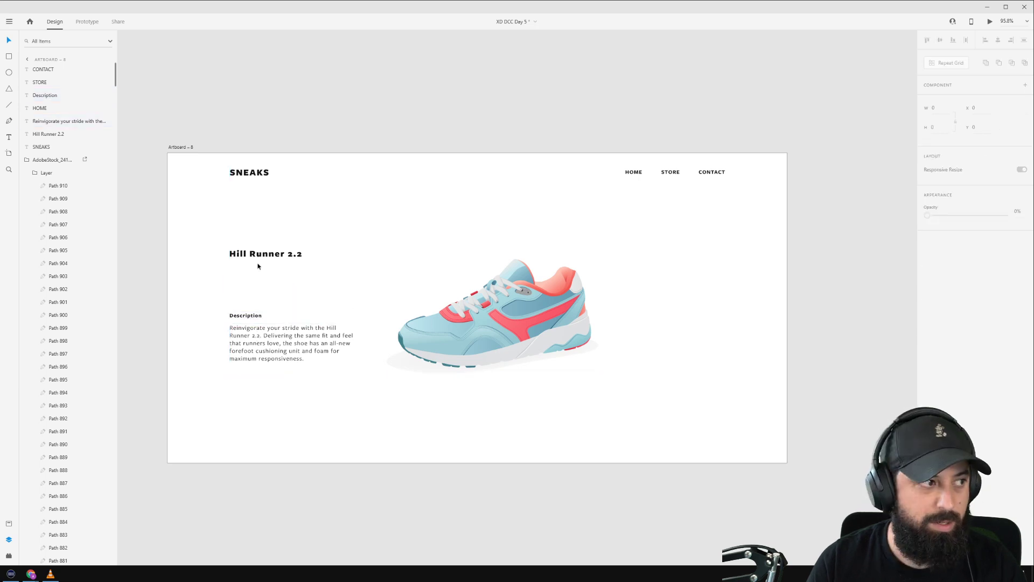
# Duplicate the Hill Runner 2.2 heading above itself at Y 186 and change the copy's text to RUNNING SHOES.
pyautogui.click(263, 254)
pyautogui.moveTo(264, 254); pyautogui.dragTo(270, 234)
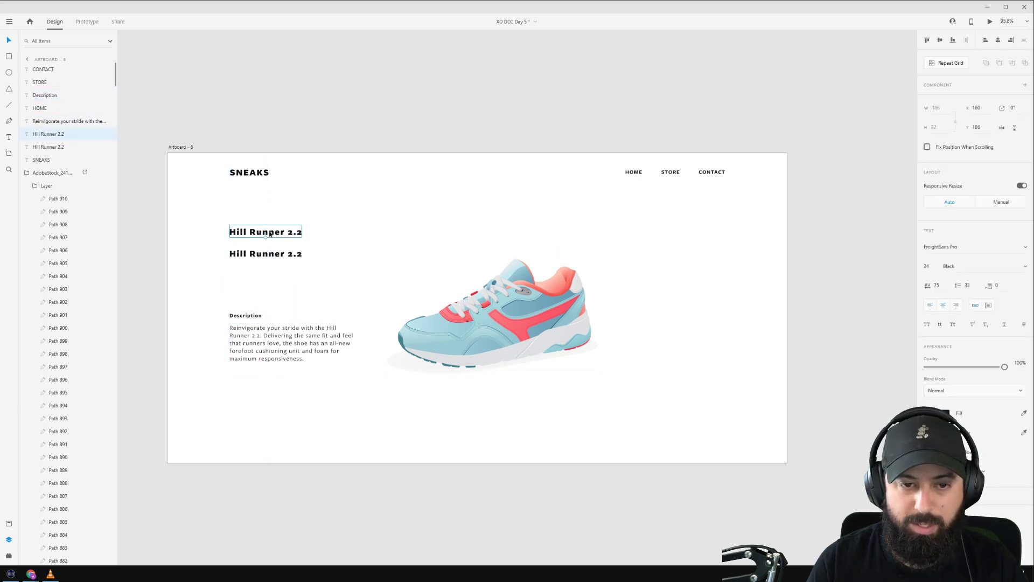
pyautogui.doubleClick(271, 234)
pyautogui.write('RUNNING S')
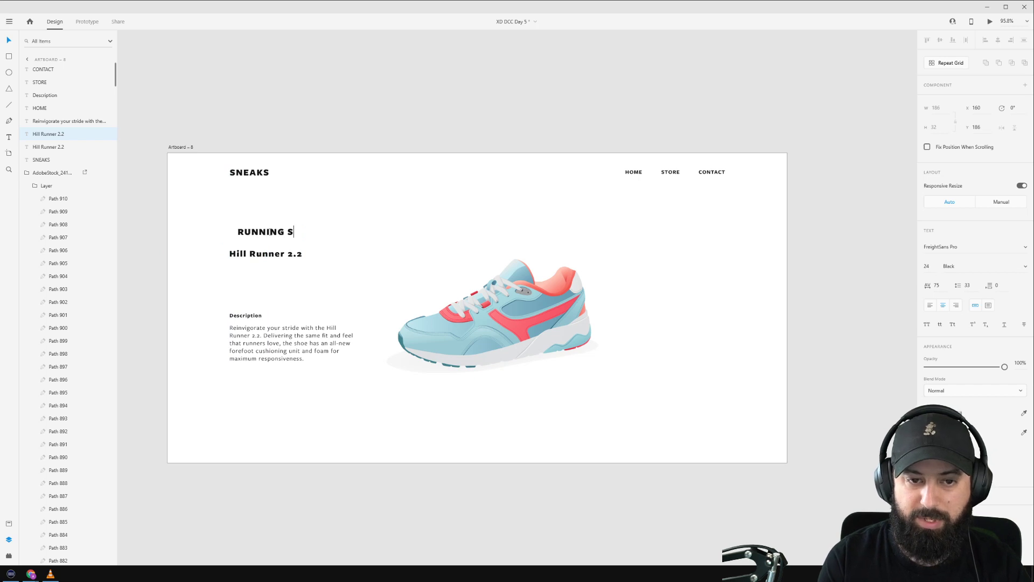
pyautogui.write('HOES')
pyautogui.press('Escape')
# Retype the Description label in capitals as DESCRIPTION.
pyautogui.click(237, 316)
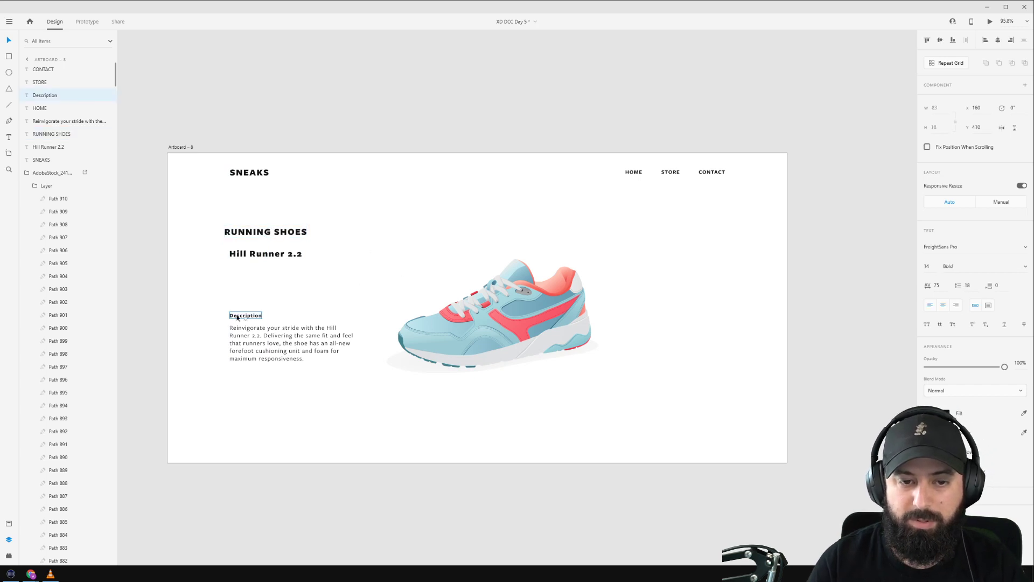
pyautogui.rightClick(237, 317)
pyautogui.click(307, 295)
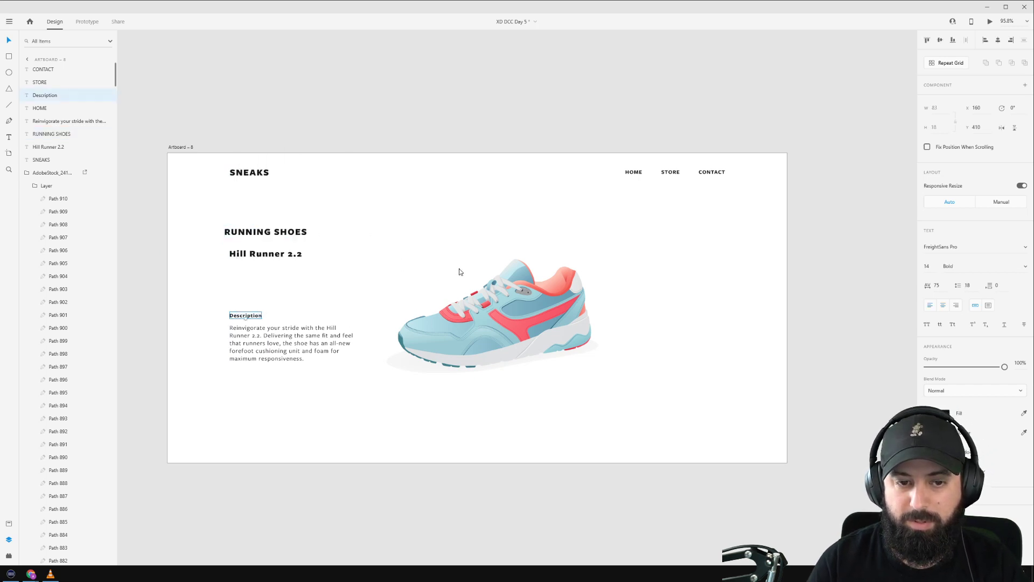
pyautogui.doubleClick(237, 315)
pyautogui.write('DESCR')
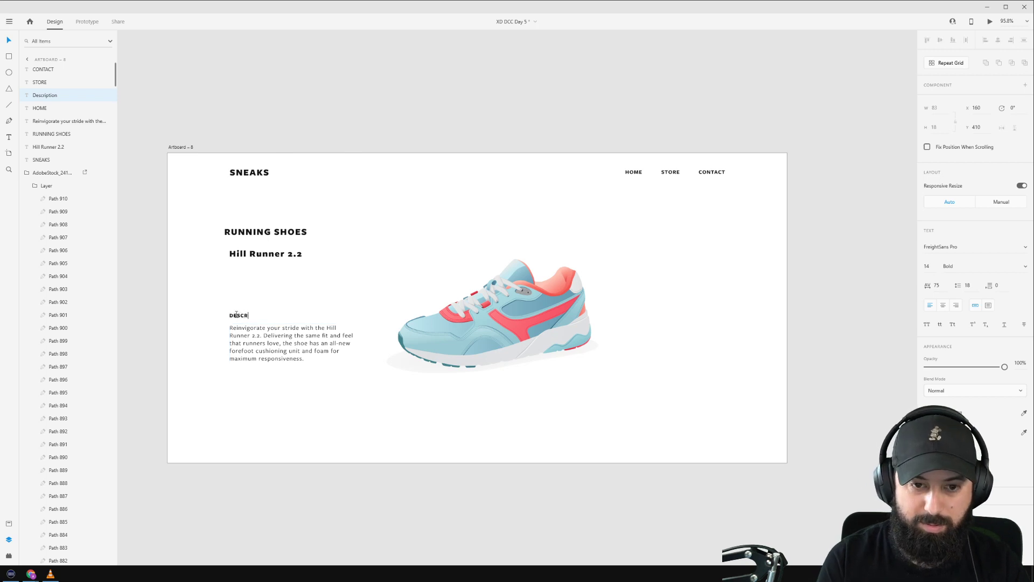
pyautogui.write('IPTION')
pyautogui.press('Escape')
# Set the RUNNING SHOES text to size 14 and enlarge the Hill Runner 2.2 heading to about 304 px wide.
pyautogui.click(263, 233)
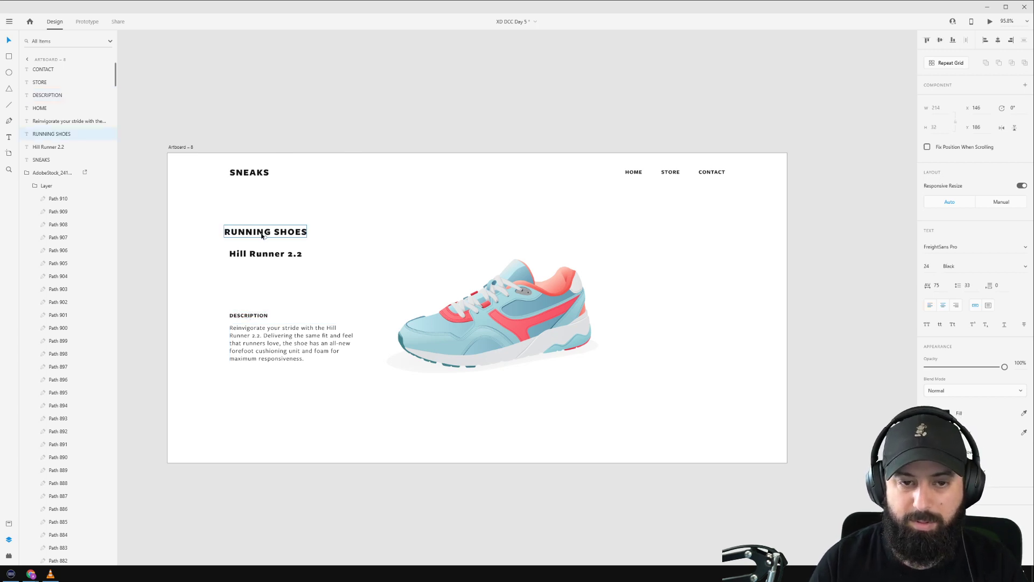
pyautogui.press('Return')
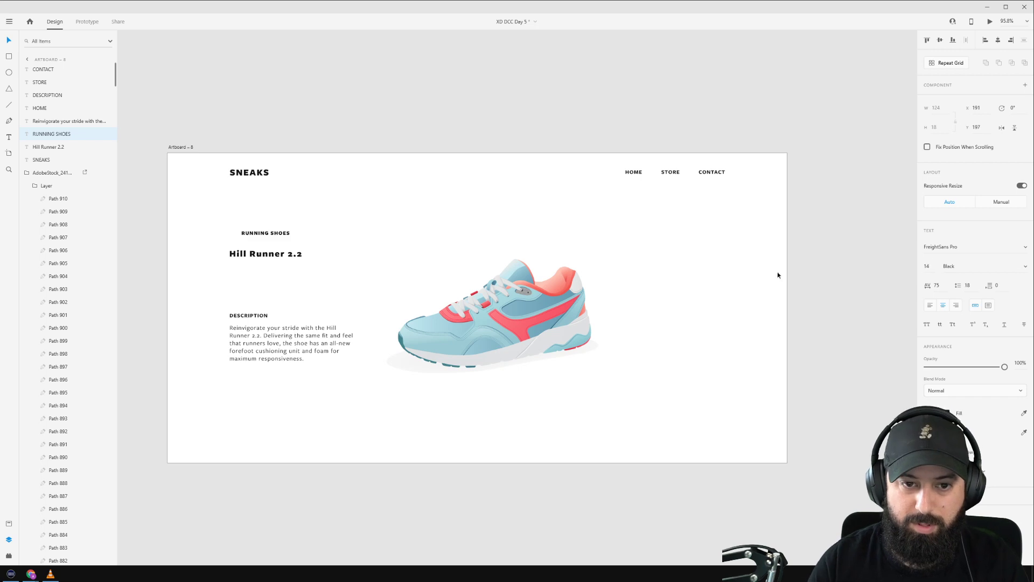
pyautogui.click(288, 255)
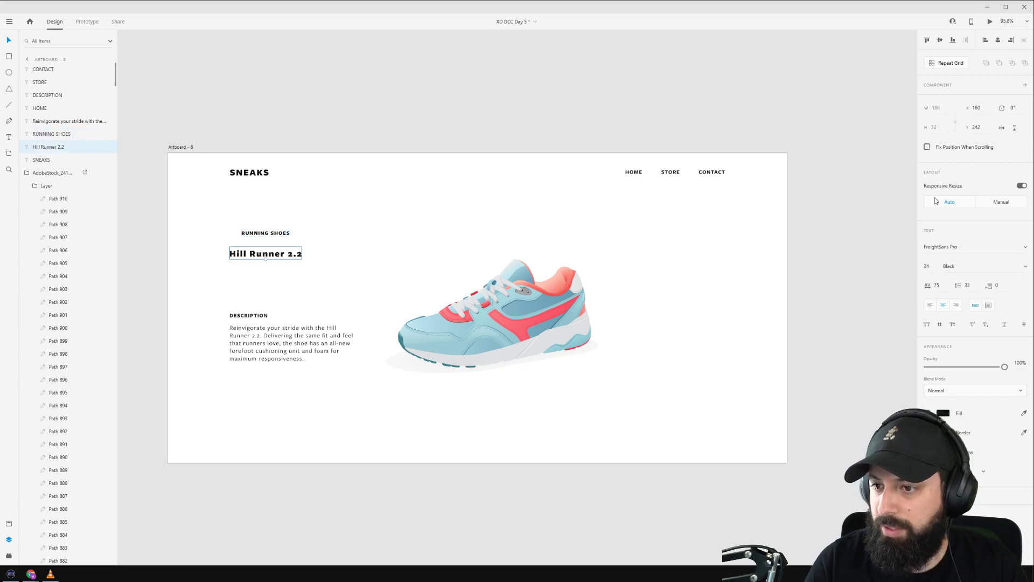
pyautogui.press('Up')
pyautogui.press('Up')
pyautogui.press('Up')
pyautogui.press('Up')
pyautogui.press('Up')
pyautogui.press('Up')
pyautogui.press('Up')
pyautogui.press('Up')
pyautogui.press('Up')
pyautogui.press('Up')
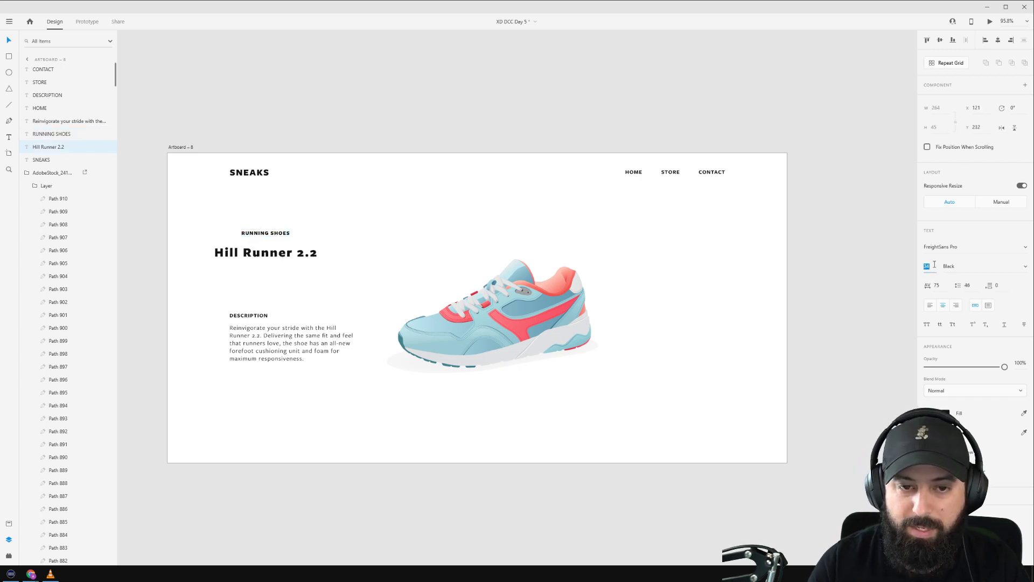
pyautogui.press('Up')
pyautogui.press('Up')
pyautogui.press('Up')
pyautogui.press('Up')
pyautogui.press('Up')
pyautogui.press('Up')
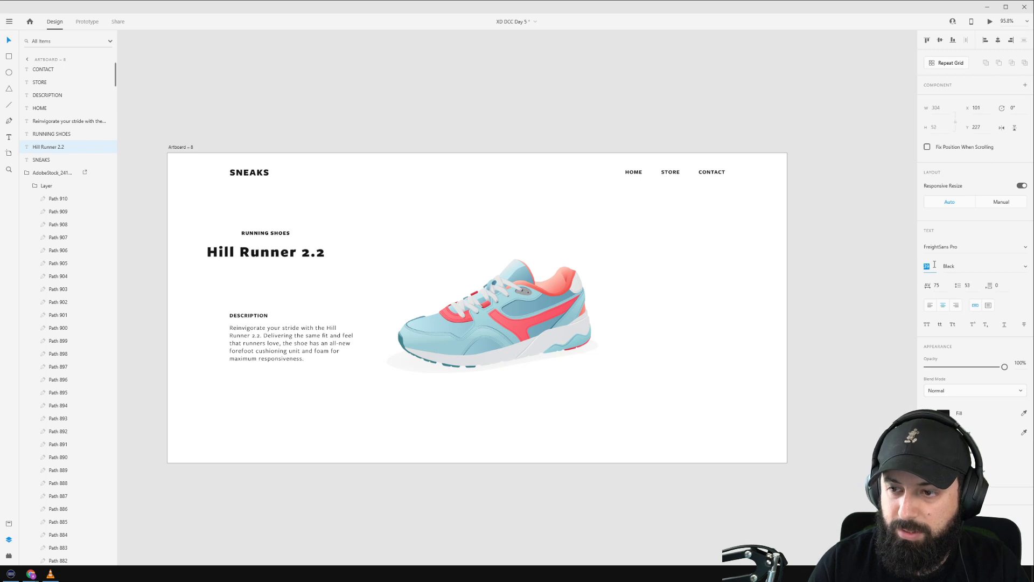
# Align the four product texts at X 160 as one compact block with its top at Y 285, closing the gap above DESCRIPTION.
pyautogui.moveTo(260, 253); pyautogui.dragTo(250, 344)
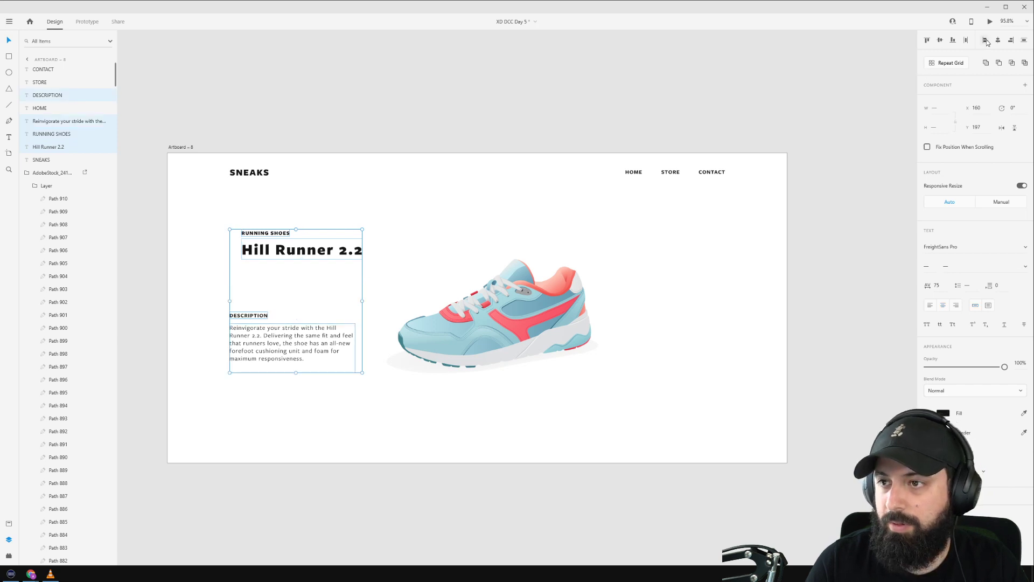
pyautogui.press('Escape')
pyautogui.moveTo(210, 299); pyautogui.dragTo(280, 315)
pyautogui.press('Escape')
pyautogui.moveTo(202, 231); pyautogui.dragTo(278, 349)
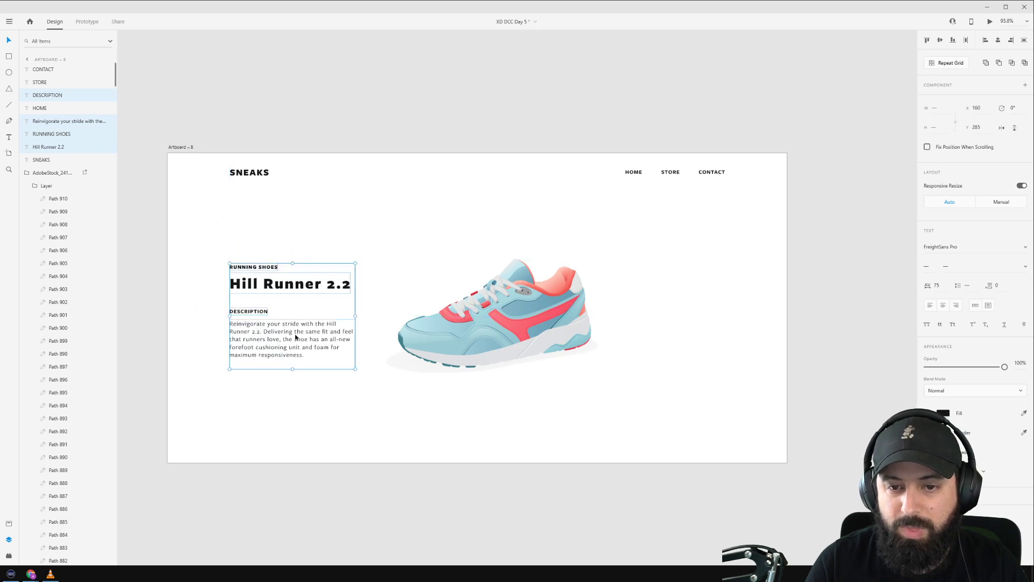
# Move the shoe illustration horizontally closer to the product text, to X 517.27.
pyautogui.click(537, 318)
pyautogui.moveTo(560, 327); pyautogui.dragTo(541, 323)
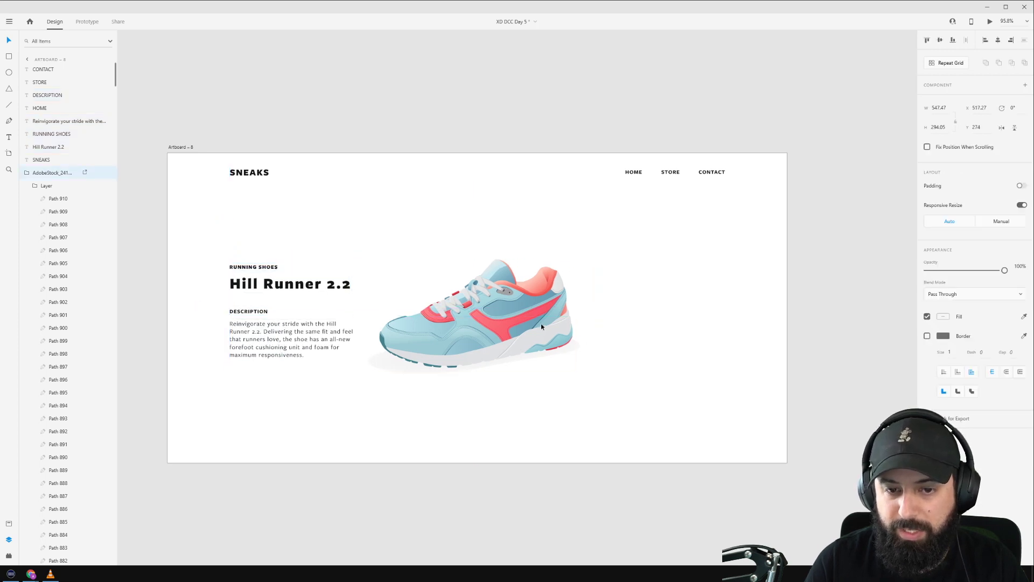
pyautogui.click(676, 275)
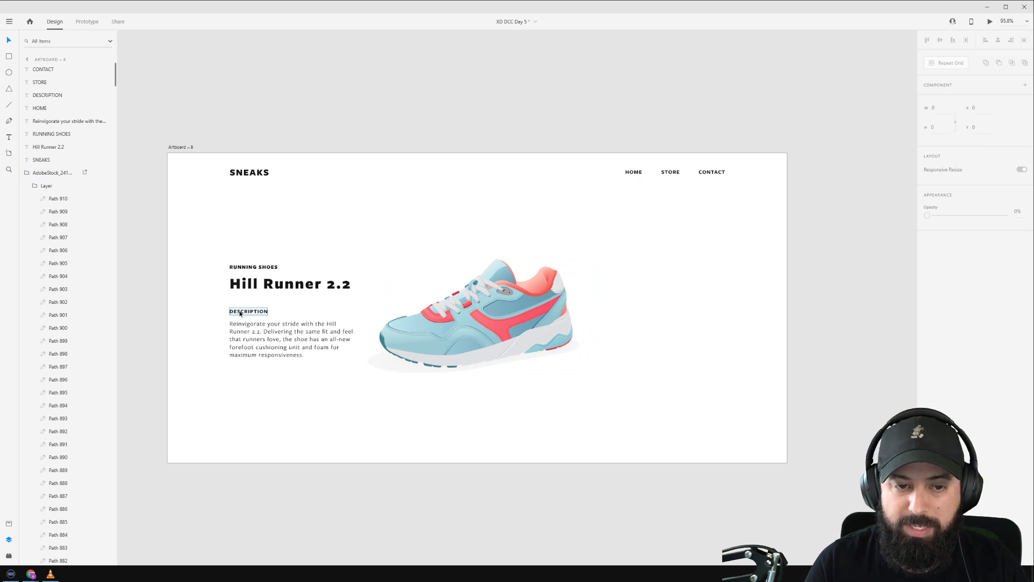
# Duplicate the DESCRIPTION label to the other side of the shoe at X 1121, Y 214 and change its text to SIZE.
pyautogui.moveTo(245, 311); pyautogui.dragTo(610, 241)
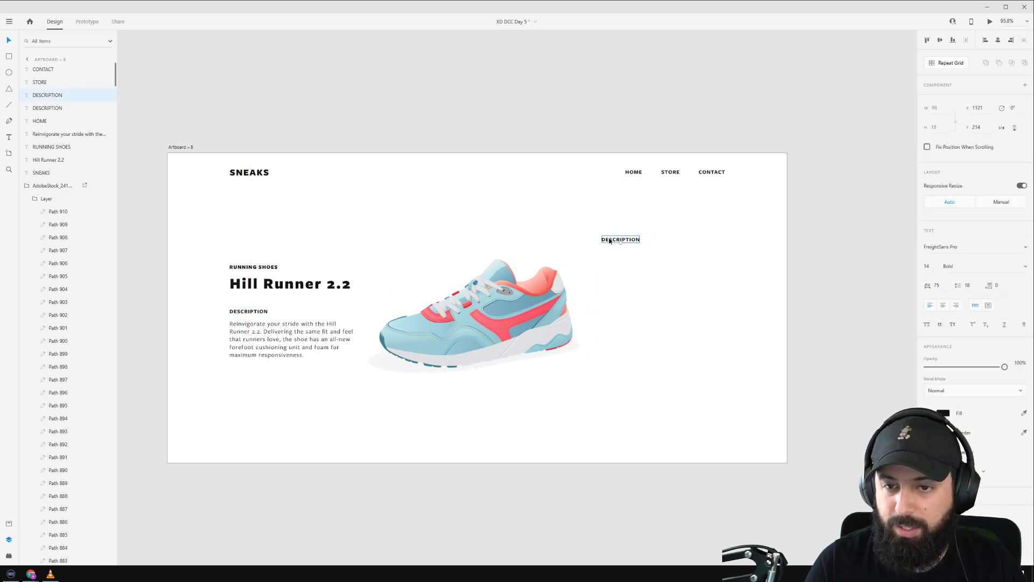
pyautogui.write('SIZE')
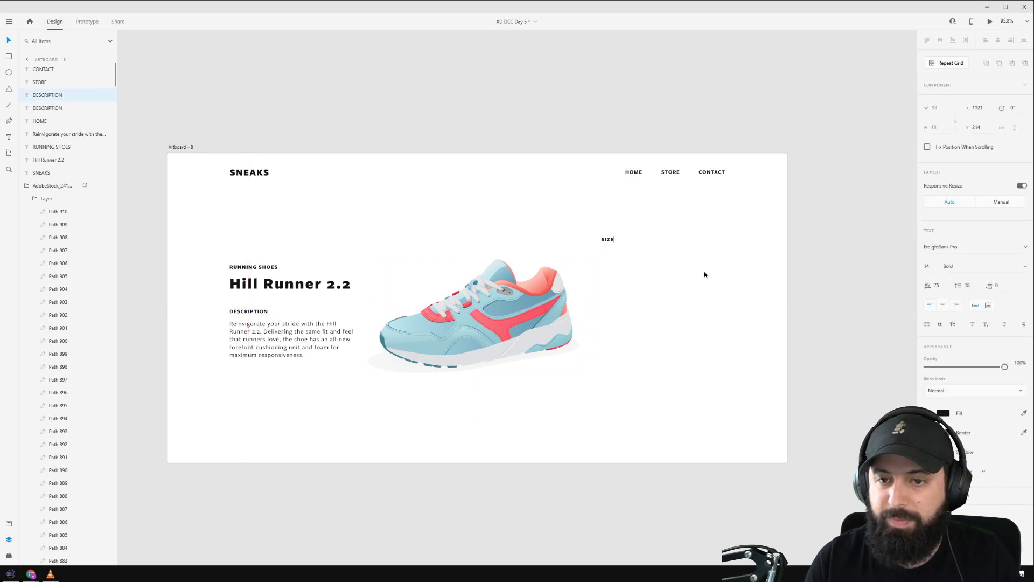
pyautogui.press('Escape')
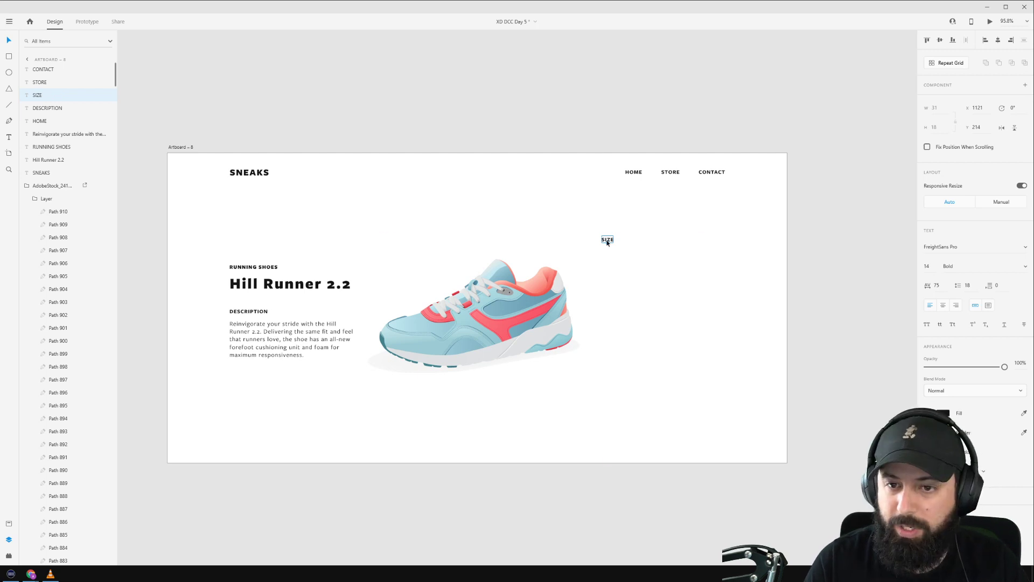
# Duplicate the SIZE label straight down to Y 300 and change the copy's text to PRIMARY.
pyautogui.moveTo(607, 242); pyautogui.dragTo(609, 274)
pyautogui.doubleClick(608, 273)
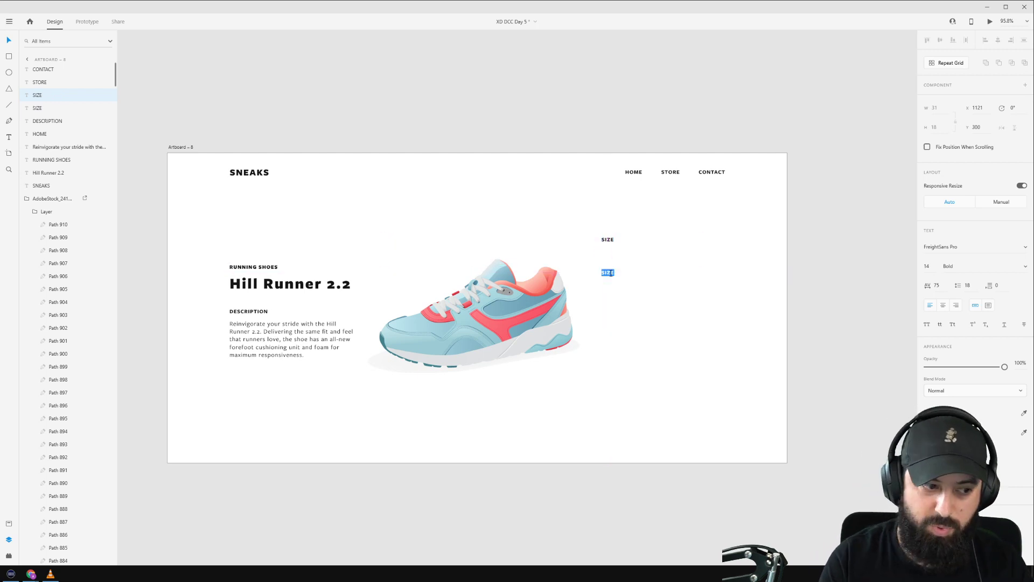
pyautogui.write('PRIMARY')
pyautogui.press('Escape')
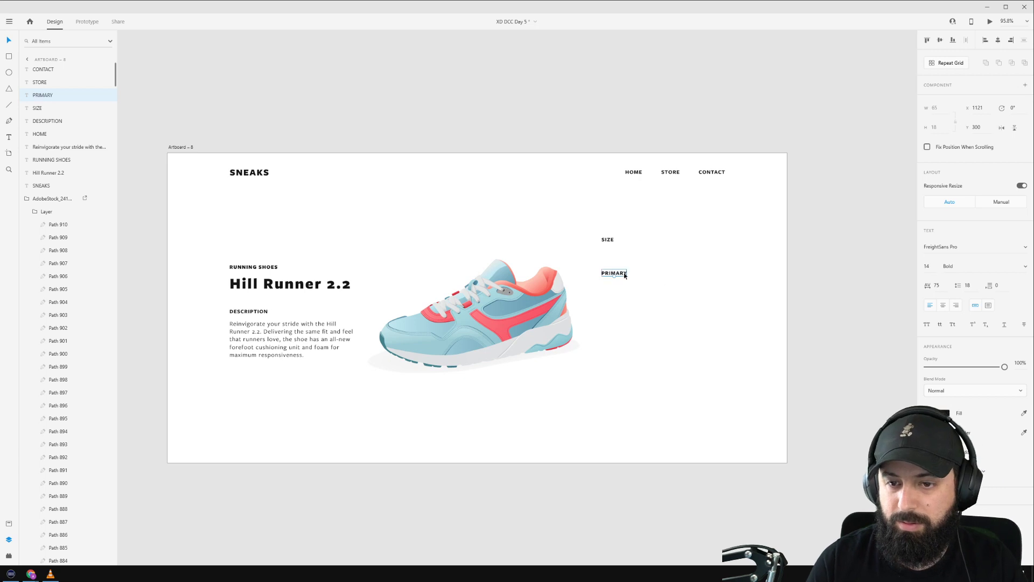
# Duplicate the PRIMARY label straight down to Y 386 and change the copy's text to ACCENT.
pyautogui.moveTo(611, 274); pyautogui.dragTo(616, 307)
pyautogui.doubleClick(616, 307)
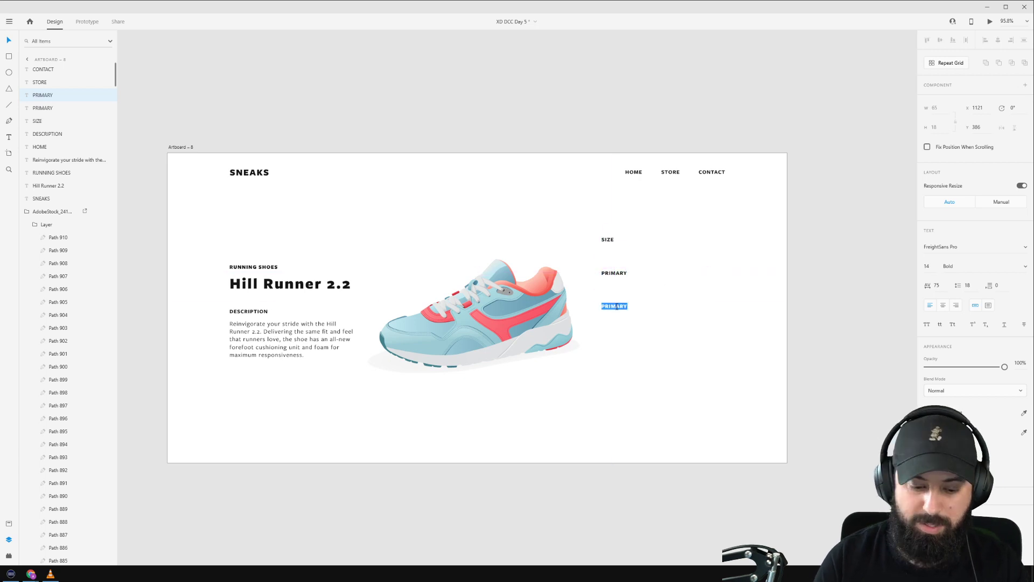
pyautogui.write('ACCENT COLORS')
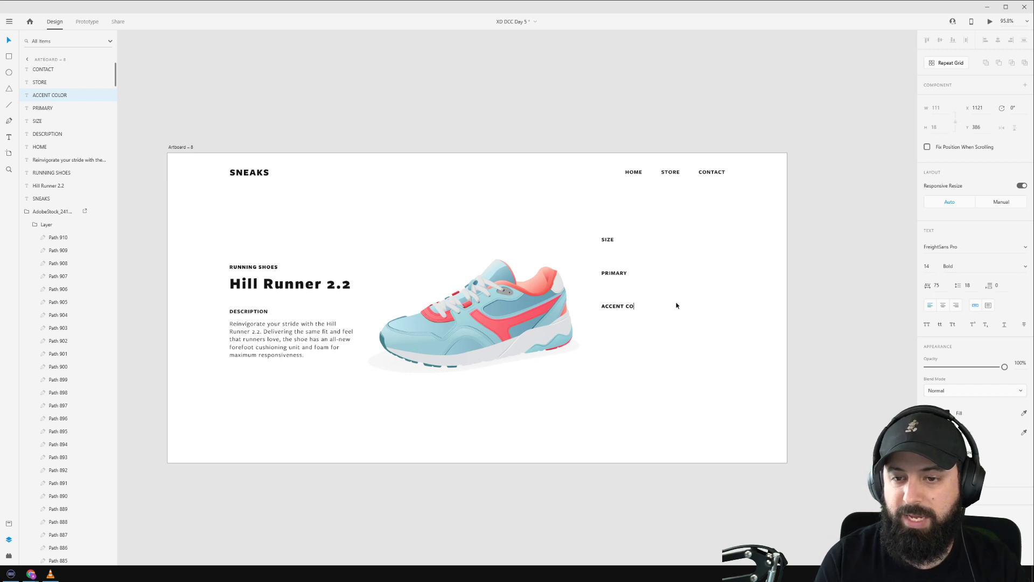
pyautogui.press('Escape')
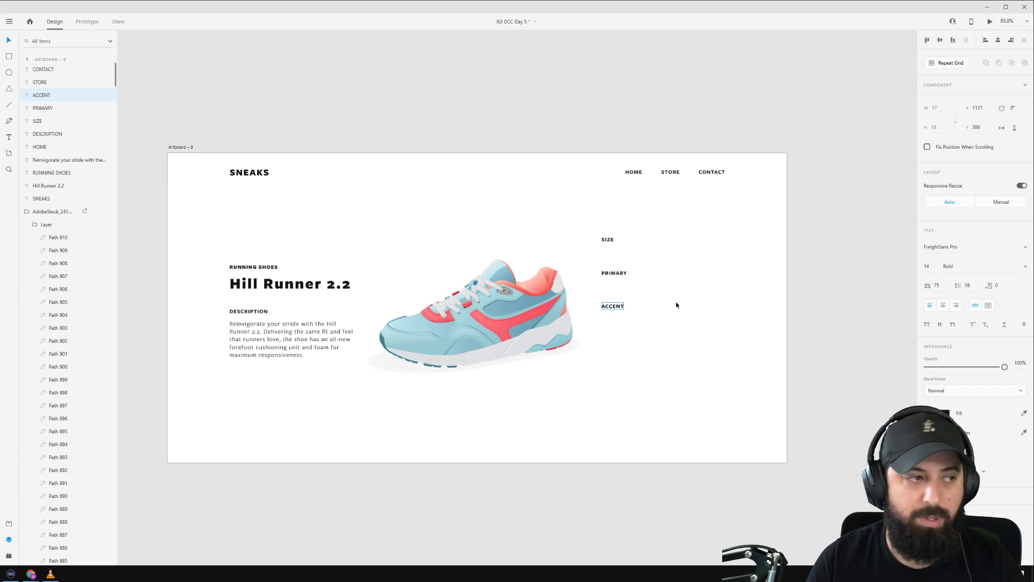
# Duplicate the ACCENT label straight down to Y 476 and change the copy's text to PRICE.
pyautogui.press('alt')
pyautogui.moveTo(606, 309); pyautogui.dragTo(611, 345)
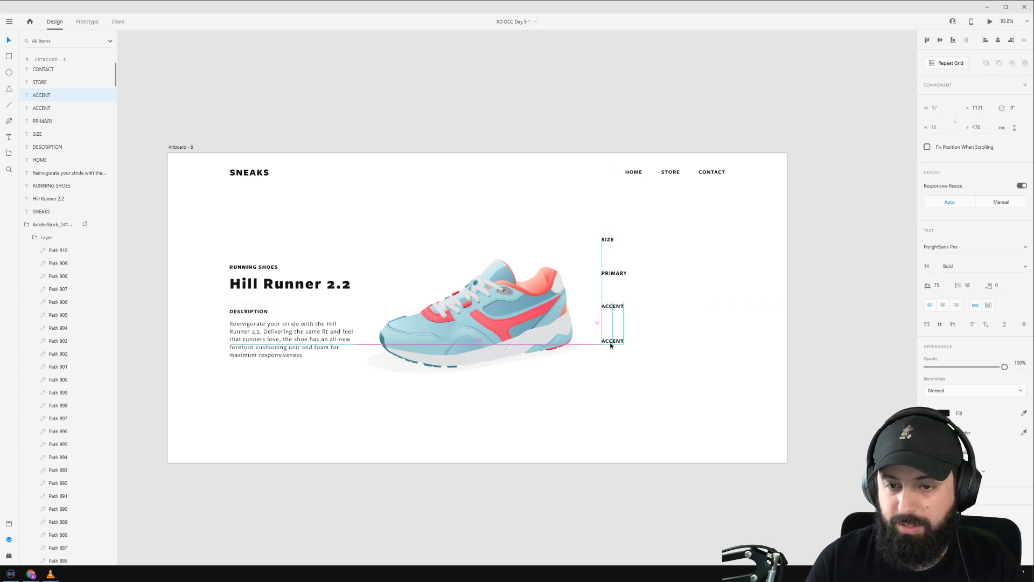
pyautogui.doubleClick(610, 345)
pyautogui.write('PRICE')
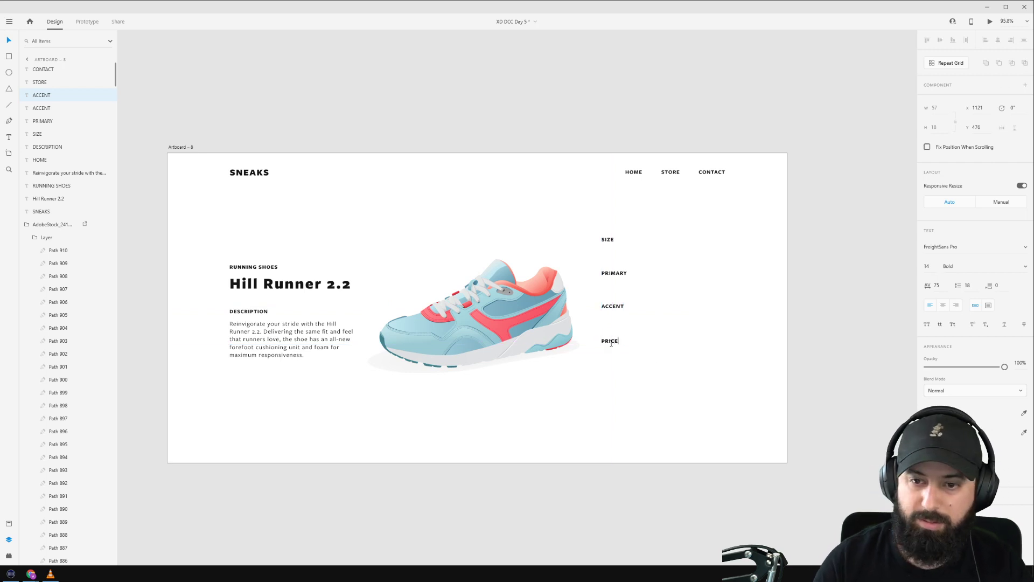
# Draw a rectangle about 319 wide below the PRICE label at X 1121, Y 533 and set its height to 56.
pyautogui.press('Escape')
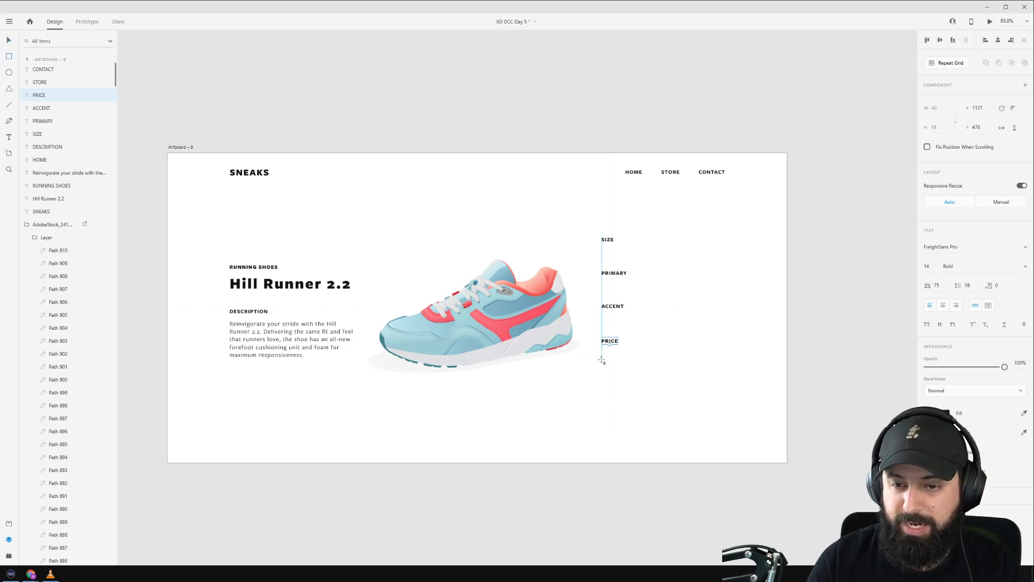
pyautogui.moveTo(602, 360)
pyautogui.mouseDown()
pyautogui.moveTo(674, 387)
pyautogui.moveTo(724, 384)
pyautogui.mouseUp()
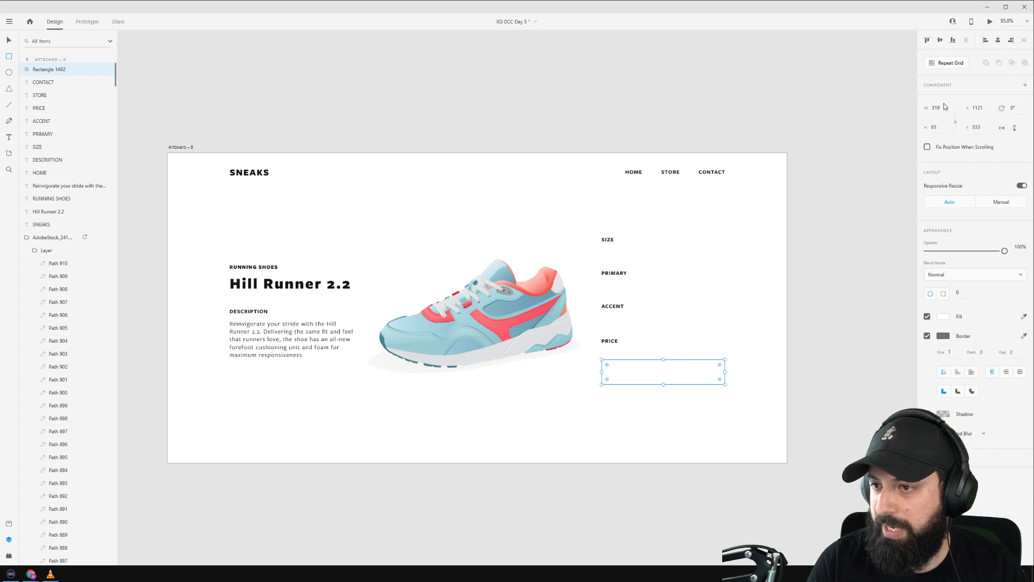
pyautogui.click(935, 127)
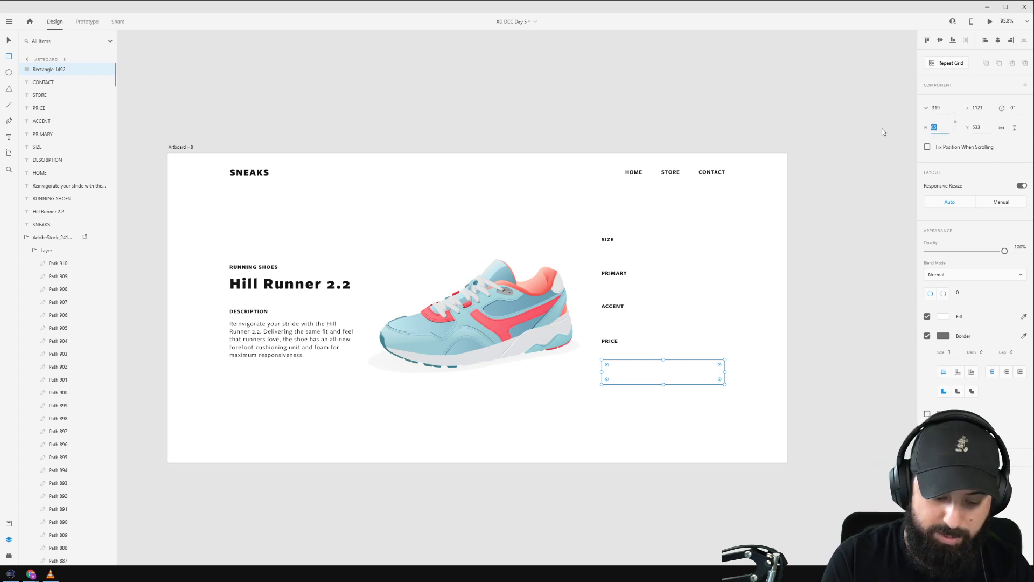
pyautogui.write('56')
pyautogui.press('Return')
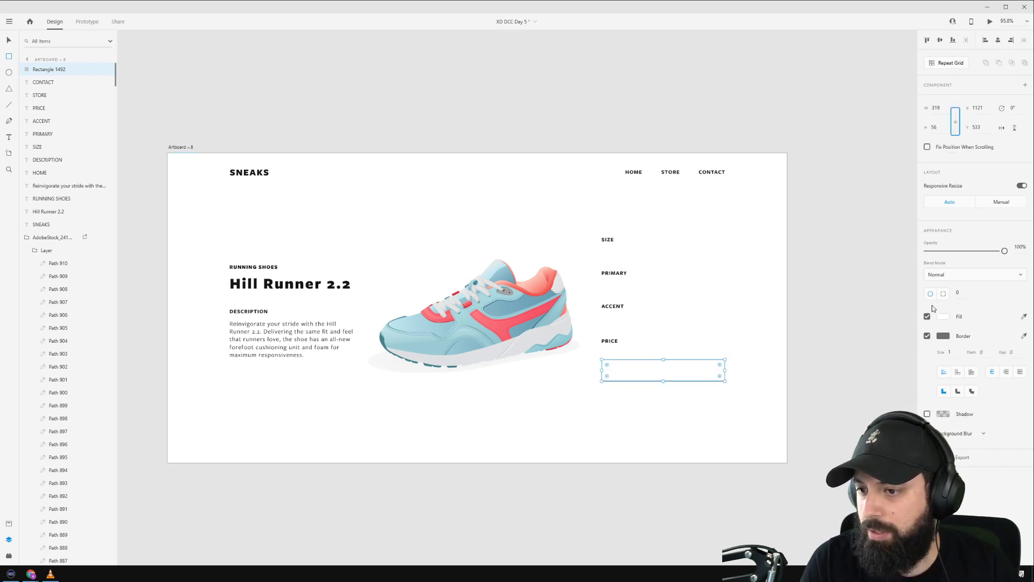
# Remove the rectangle's border and fill it with the near-black colour sampled from the SNEAKS logo.
pyautogui.click(927, 336)
pyautogui.click(1024, 316)
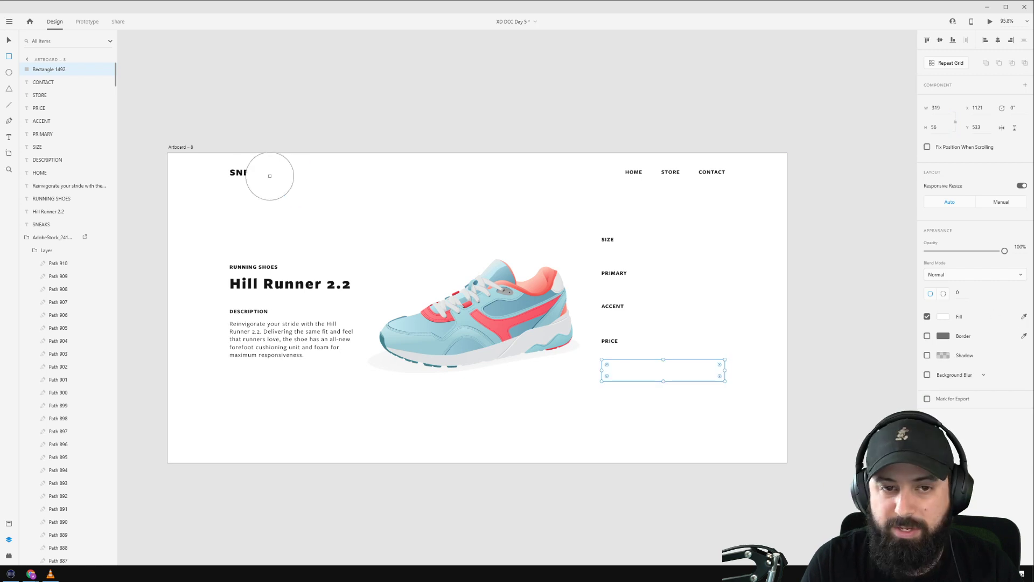
pyautogui.click(238, 171)
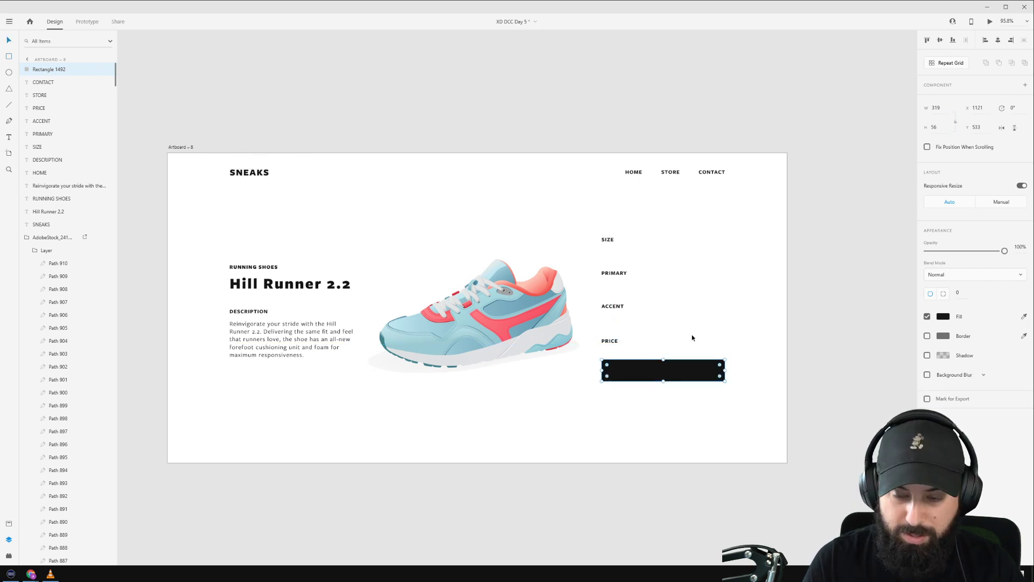
# Place a white copy of the PRICE label on the black rectangle at X 1235, Y 552 and change its text to ADD TO CART.
pyautogui.click(621, 348)
pyautogui.click(610, 342)
pyautogui.click(648, 372)
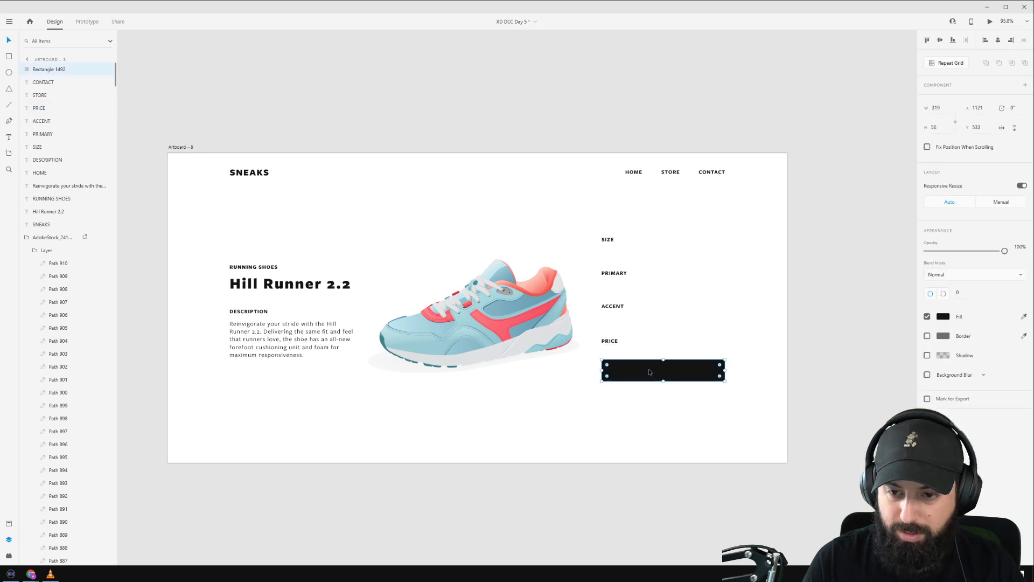
pyautogui.hotkey('ctrl', 'v')
pyautogui.click(1023, 414)
pyautogui.click(677, 347)
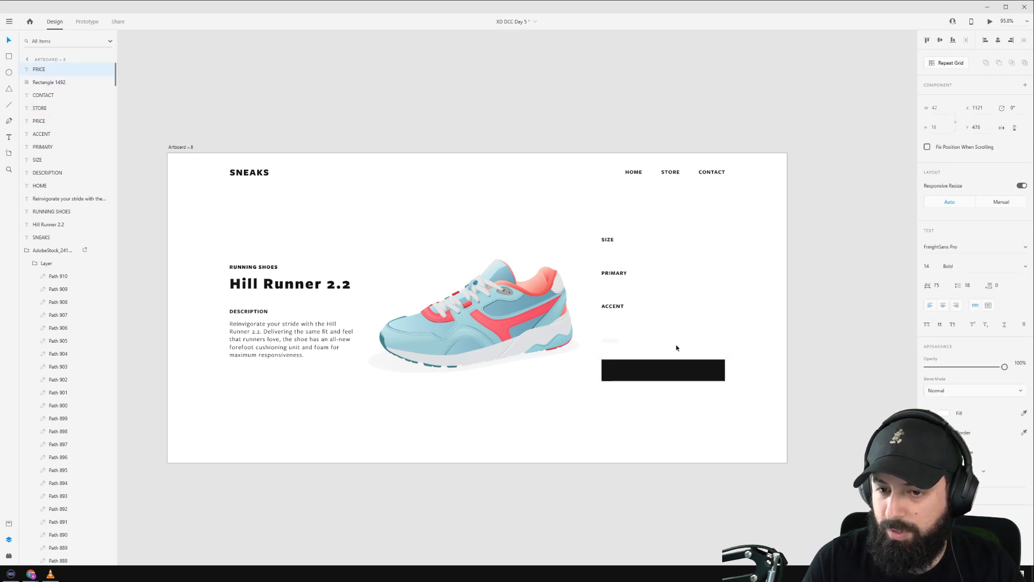
pyautogui.moveTo(613, 344); pyautogui.dragTo(664, 373)
pyautogui.doubleClick(664, 372)
pyautogui.write('A')
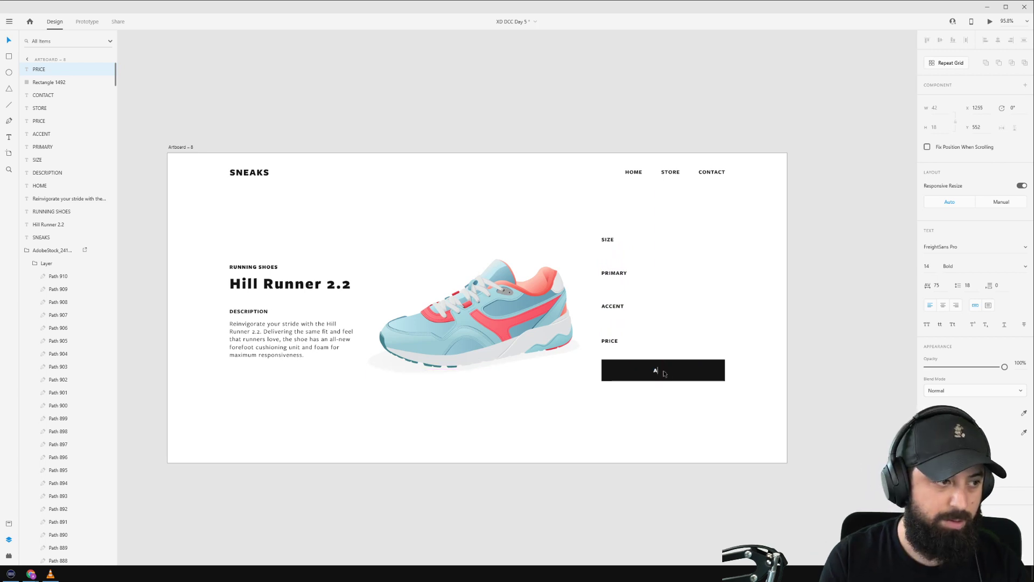
pyautogui.write('DD TO CART')
pyautogui.press('Escape')
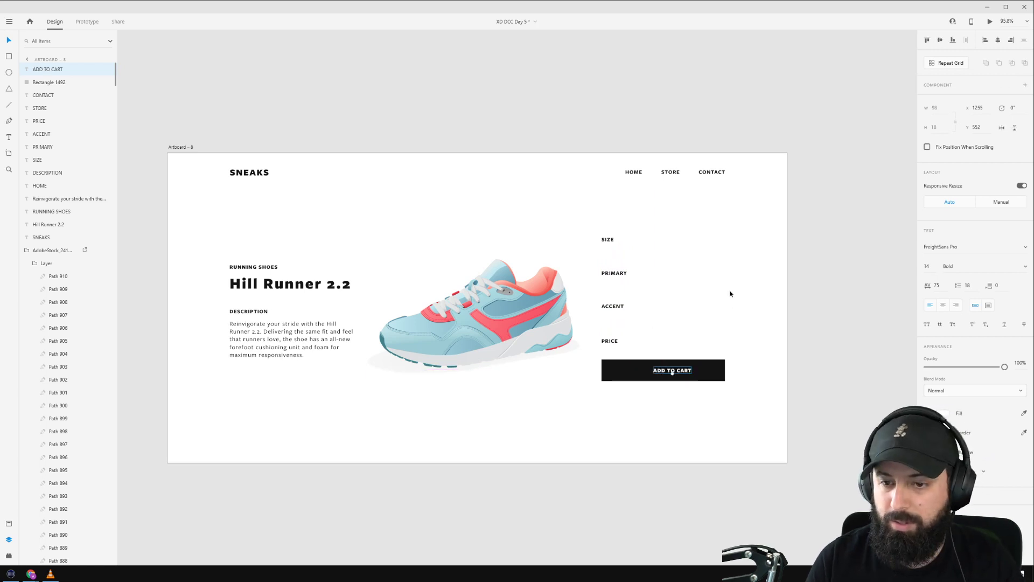
# Move the ADD TO CART text toward the start of the black rectangle and narrow the rectangle to 171 wide.
pyautogui.moveTo(668, 374); pyautogui.dragTo(627, 374)
pyautogui.click(700, 371)
pyautogui.moveTo(725, 371); pyautogui.dragTo(668, 371)
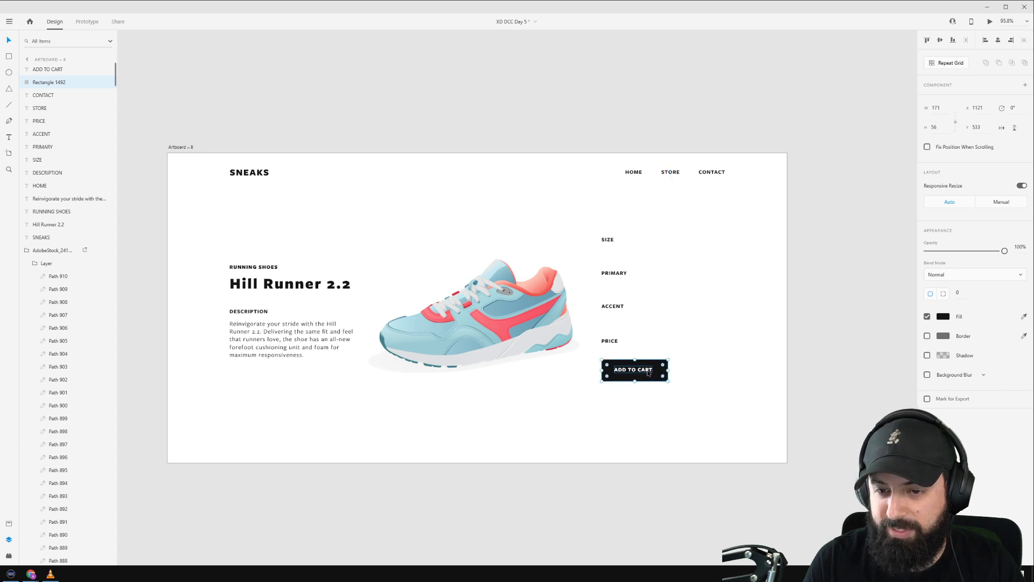
# Align the ADD TO CART text and its rectangle to each other's centres, both vertically and horizontally.
pyautogui.keyDown('shift'); pyautogui.click(648, 372); pyautogui.keyUp('shift')
pyautogui.click(940, 40)
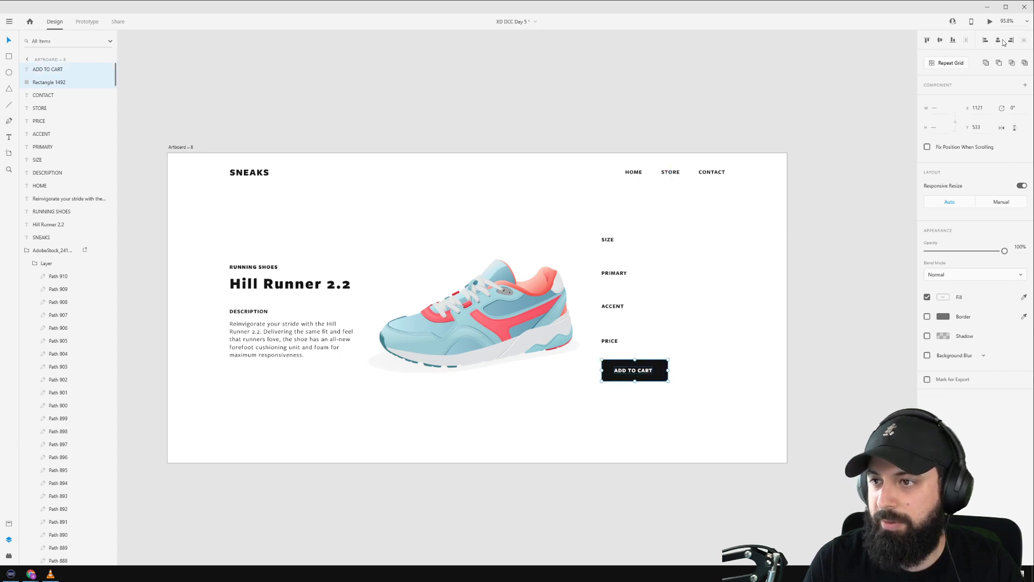
pyautogui.click(999, 40)
pyautogui.click(754, 266)
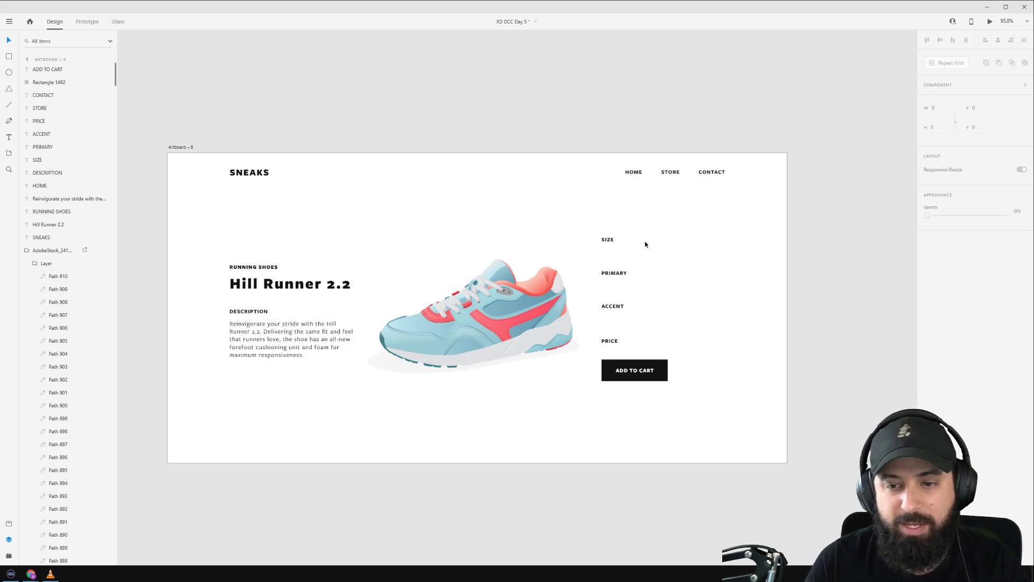
# Move the SIZE, PRIMARY, ACCENT and PRICE labels straight up together, widening the gap above the ADD TO CART button.
pyautogui.moveTo(653, 241); pyautogui.dragTo(599, 349)
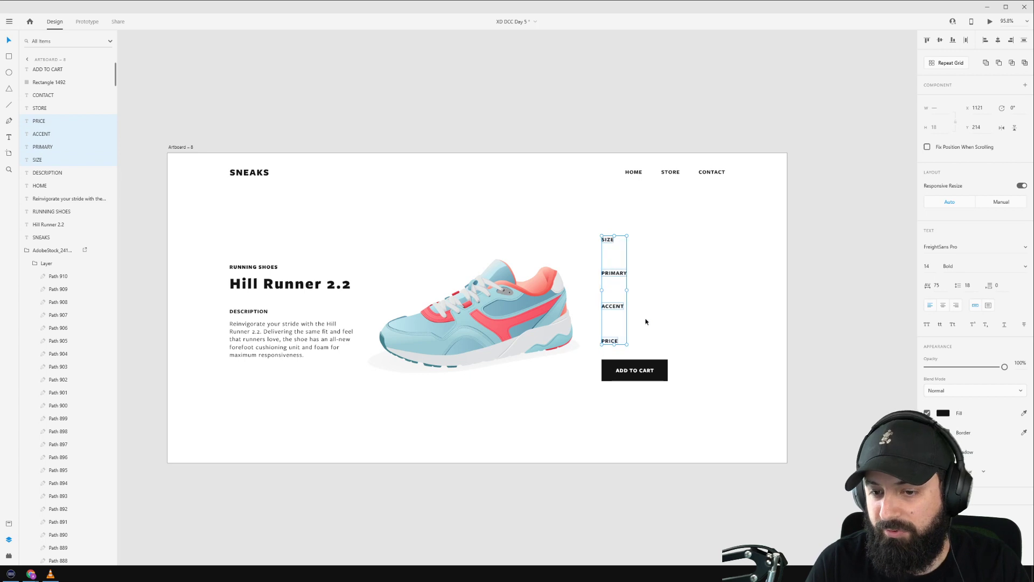
pyautogui.click(610, 341)
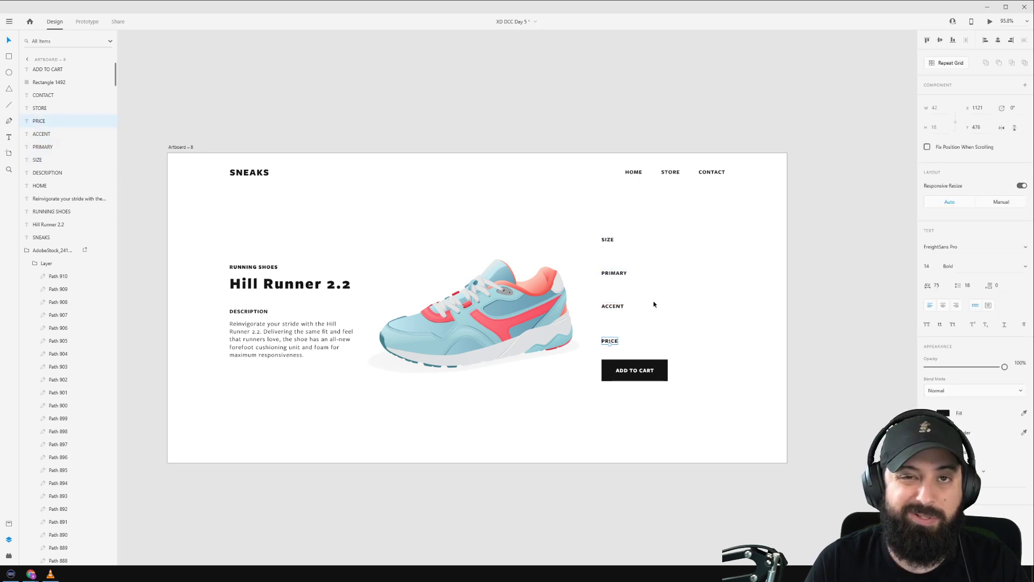
pyautogui.moveTo(648, 228); pyautogui.dragTo(589, 349)
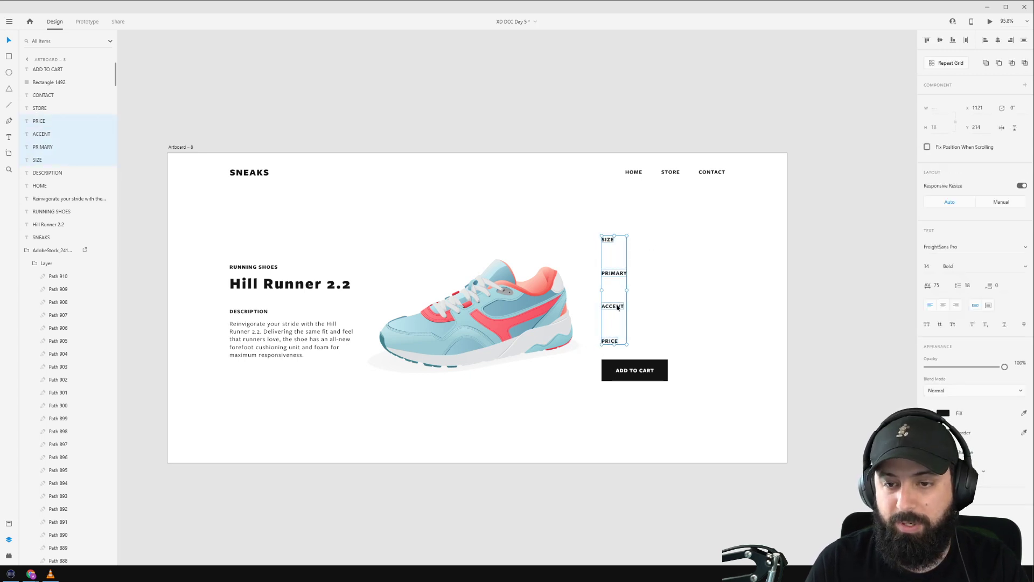
pyautogui.moveTo(617, 307); pyautogui.dragTo(634, 282)
# Duplicate the description paragraph below SIZE at X 1121, Y 175, change the copy's text to 8 and make it auto-width text.
pyautogui.click(242, 341)
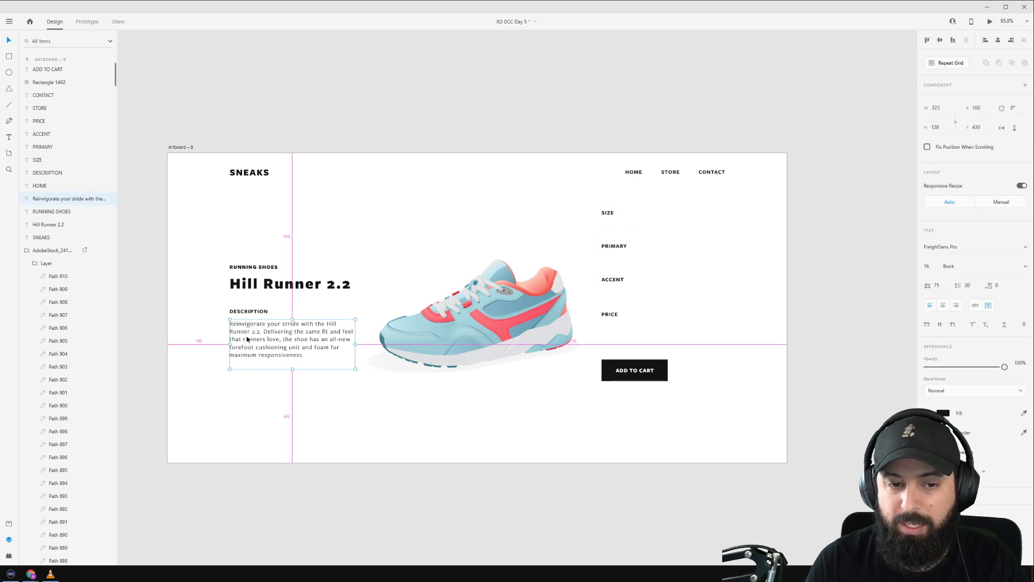
pyautogui.moveTo(256, 345); pyautogui.dragTo(622, 236)
pyautogui.doubleClick(623, 236)
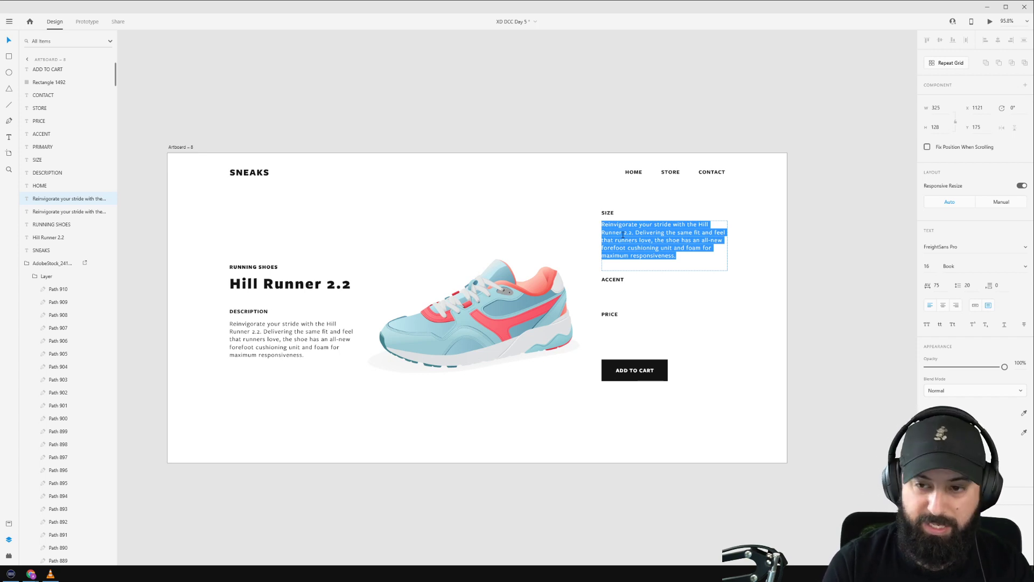
pyautogui.write('8')
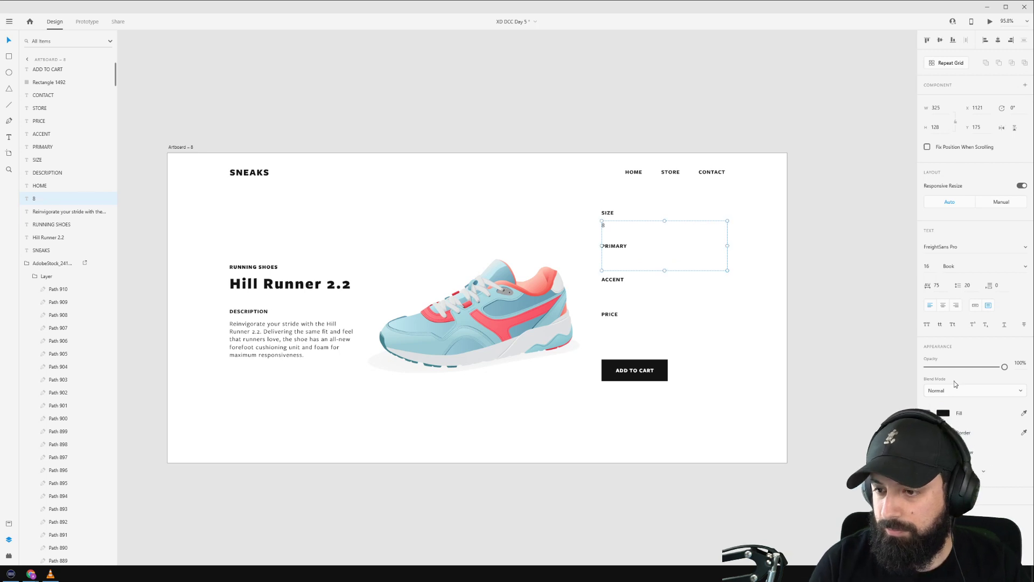
pyautogui.press('Escape')
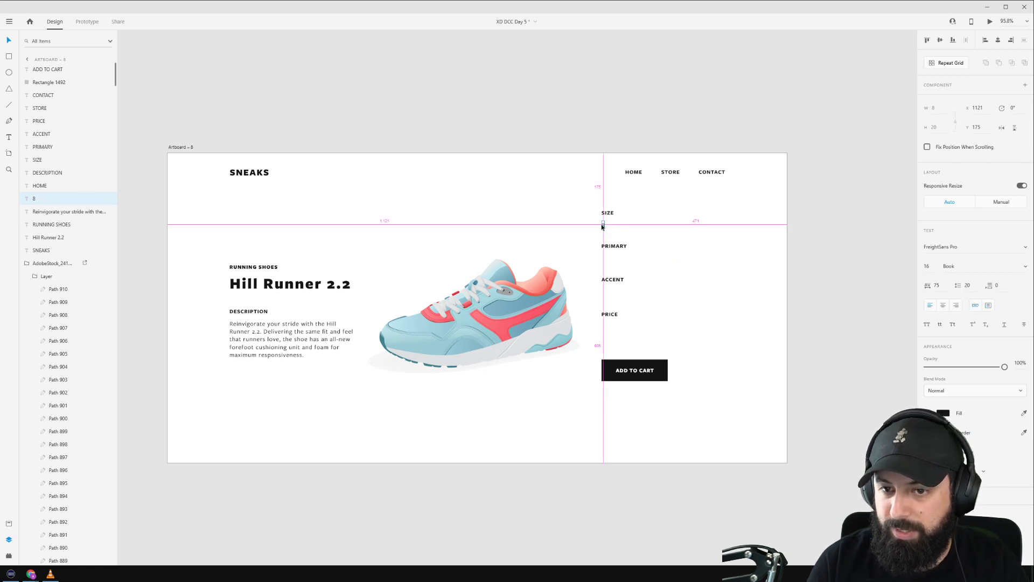
pyautogui.keyDown('alt'); pyautogui.moveTo(607, 229); pyautogui.dragTo(611, 226); pyautogui.keyUp('alt')
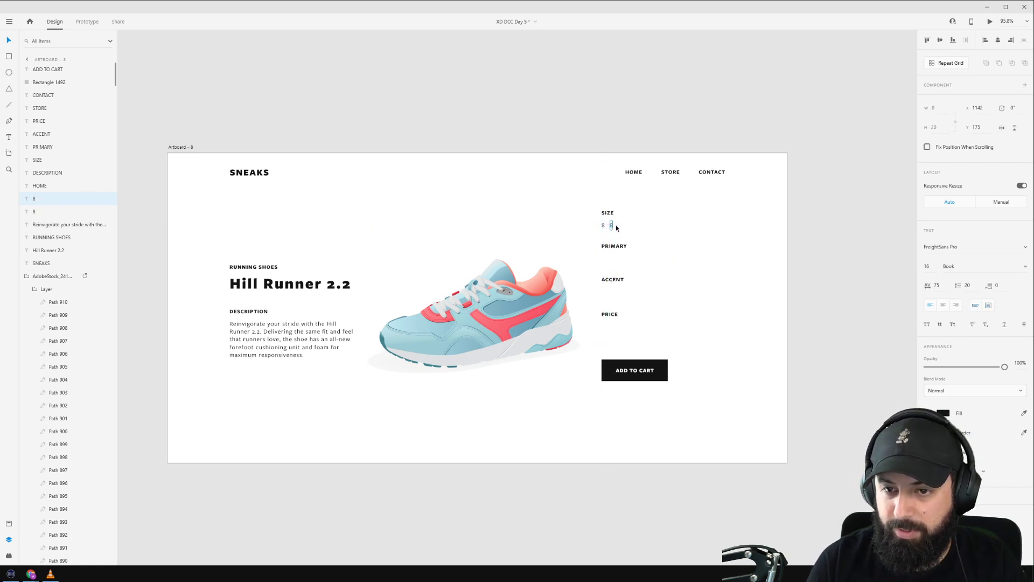
pyautogui.press('Delete')
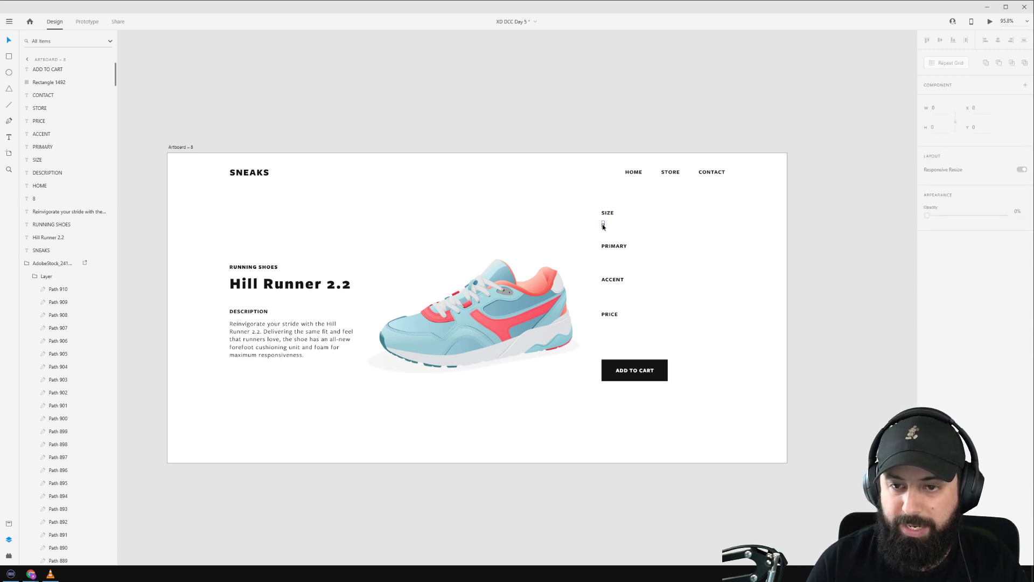
# Duplicate the size number 8 below the PRICE label at X 1121, Y 450 and change the copy's text to $120.
pyautogui.keyDown('alt'); pyautogui.moveTo(603, 225); pyautogui.dragTo(611, 329); pyautogui.keyUp('alt')
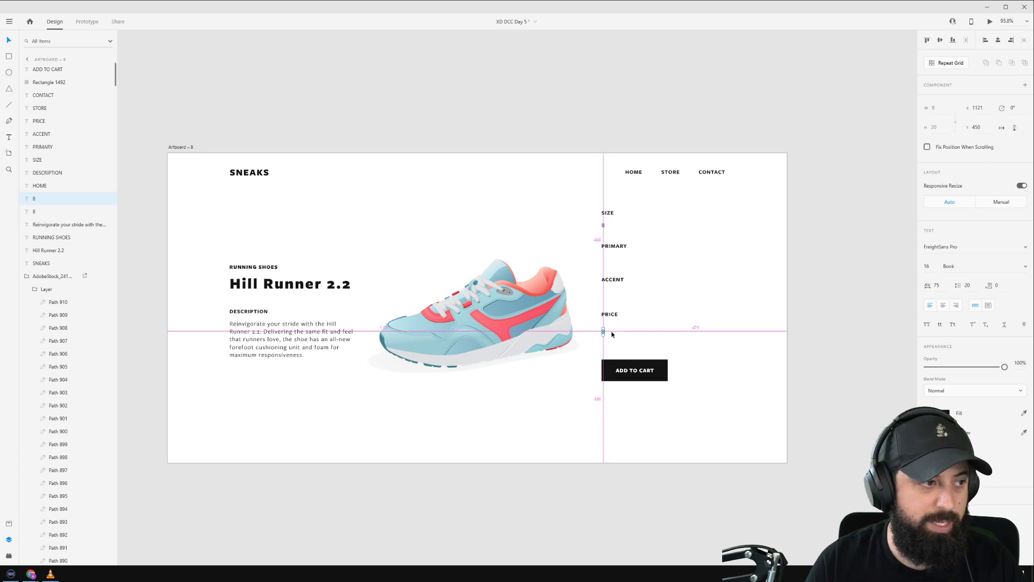
pyautogui.scroll(2, 609, 334)
pyautogui.scroll(3, 608, 334)
pyautogui.doubleClick(599, 331)
pyautogui.write('$120')
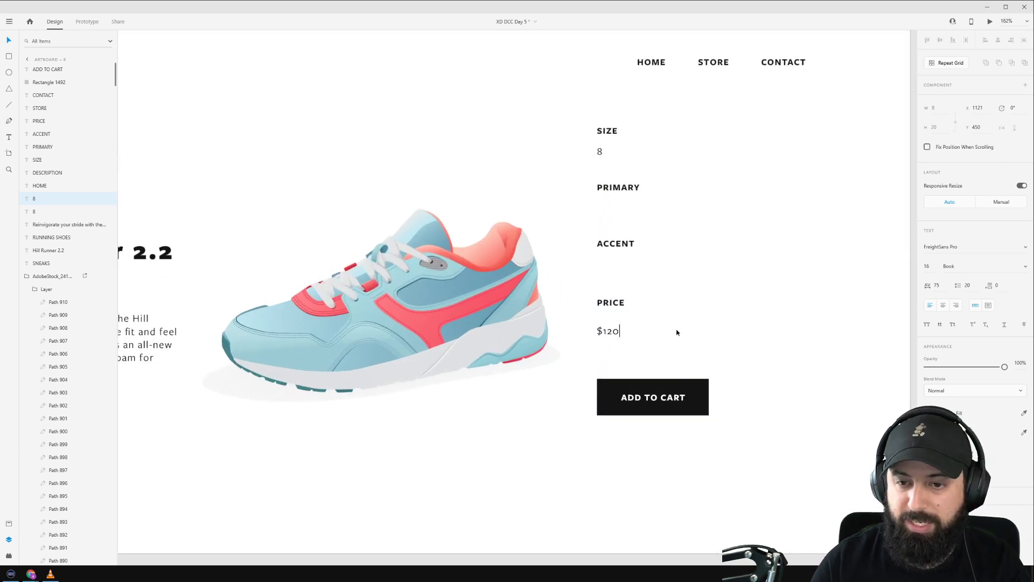
pyautogui.press('Escape')
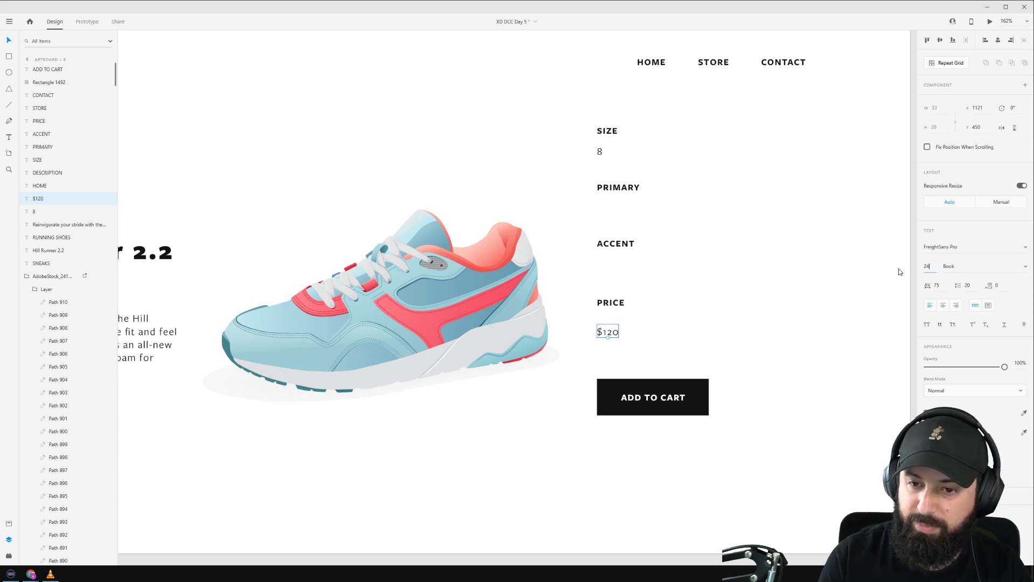
# Set the $120 price text's font size to 24.
pyautogui.write('24')
pyautogui.press('Return')
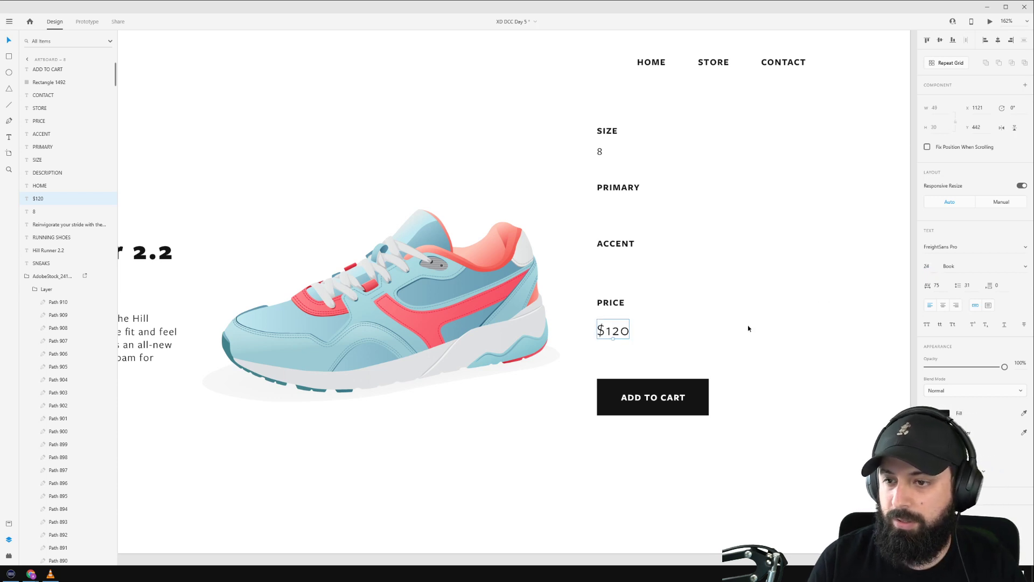
pyautogui.click(683, 323)
# Move the ADD TO CART text and its rectangle together straight up to Y 508.
pyautogui.hotkey('ctrl', '0')
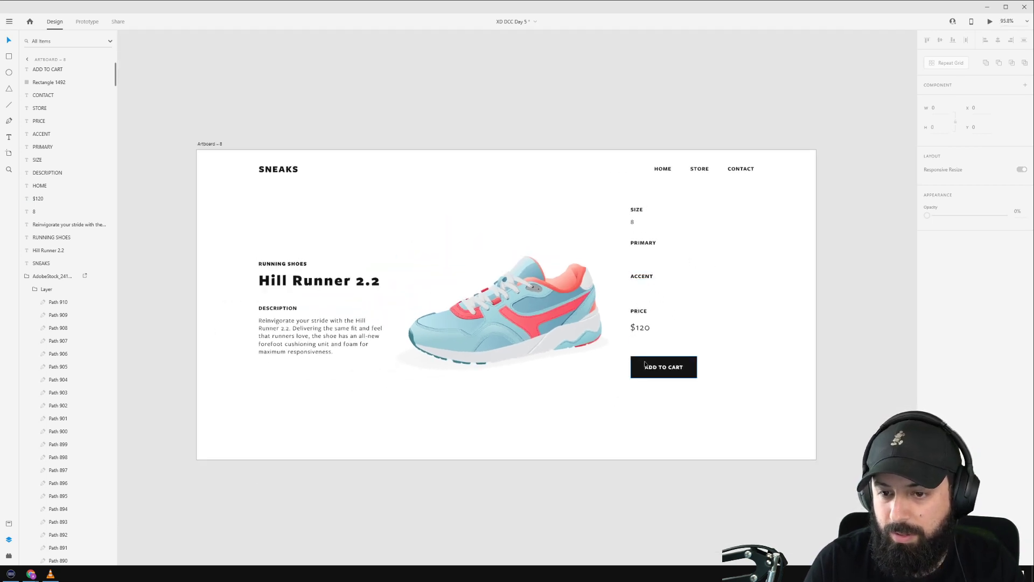
pyautogui.moveTo(620, 362); pyautogui.dragTo(671, 361)
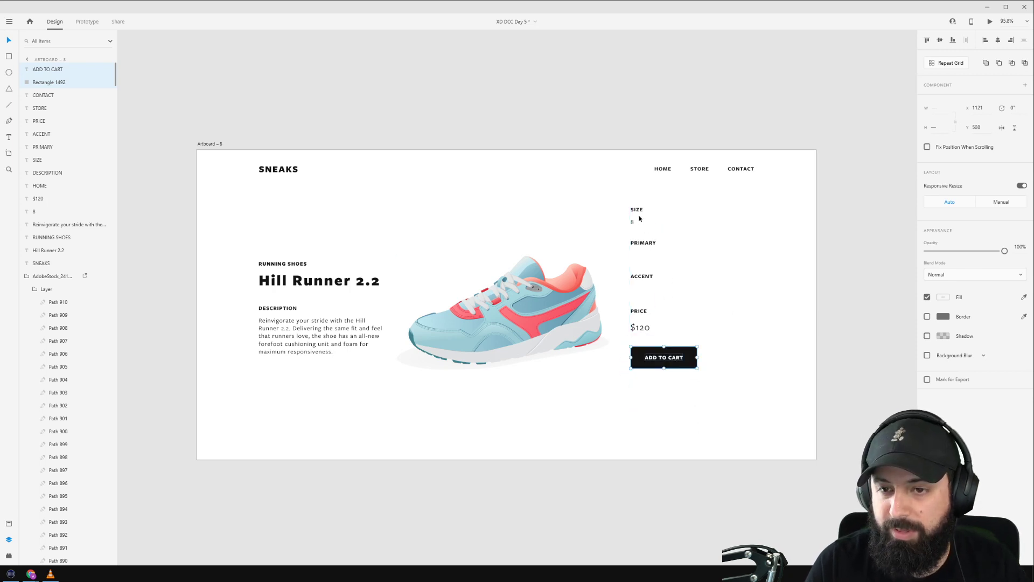
# Draw a circle about 34 by 34 centred on the size number 8 and send it to the back.
pyautogui.scroll(5, 633, 222)
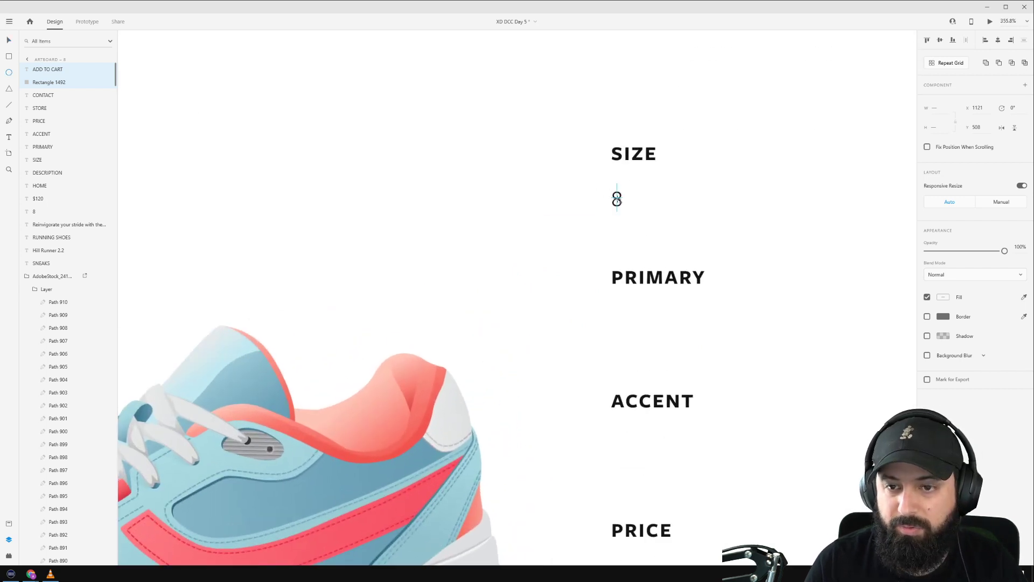
pyautogui.moveTo(617, 198); pyautogui.dragTo(635, 175)
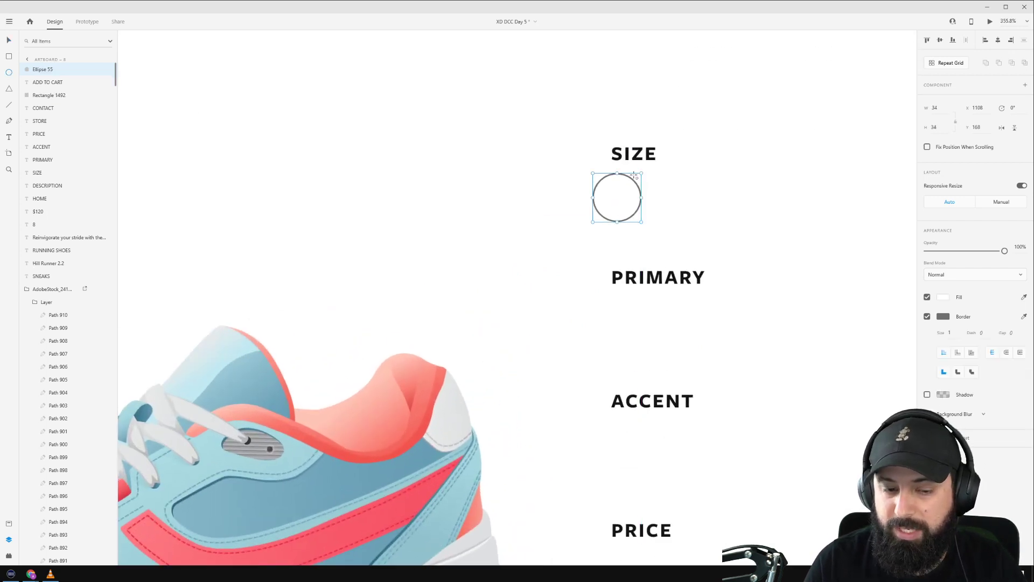
pyautogui.rightClick(625, 200)
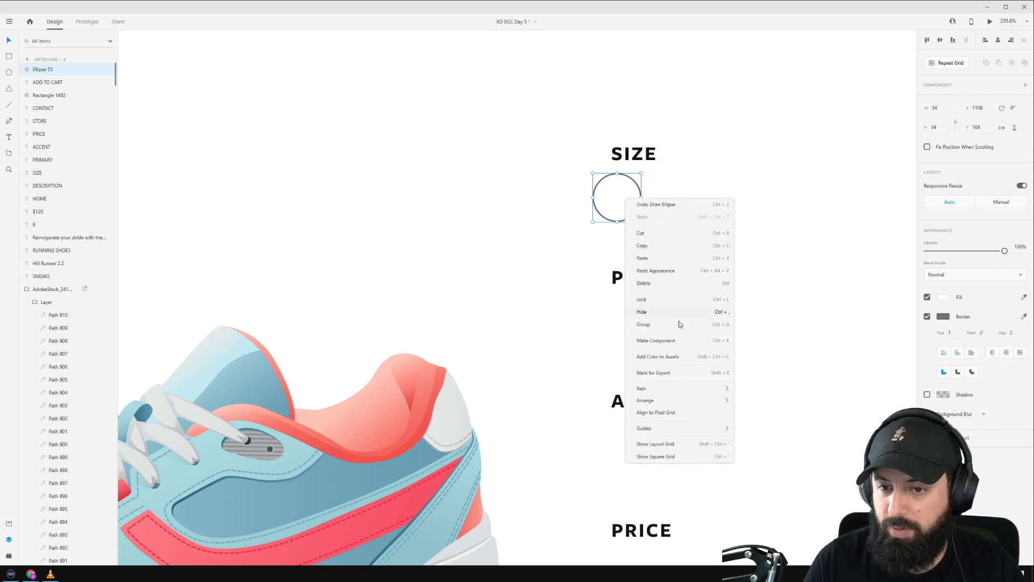
pyautogui.moveTo(676, 400)
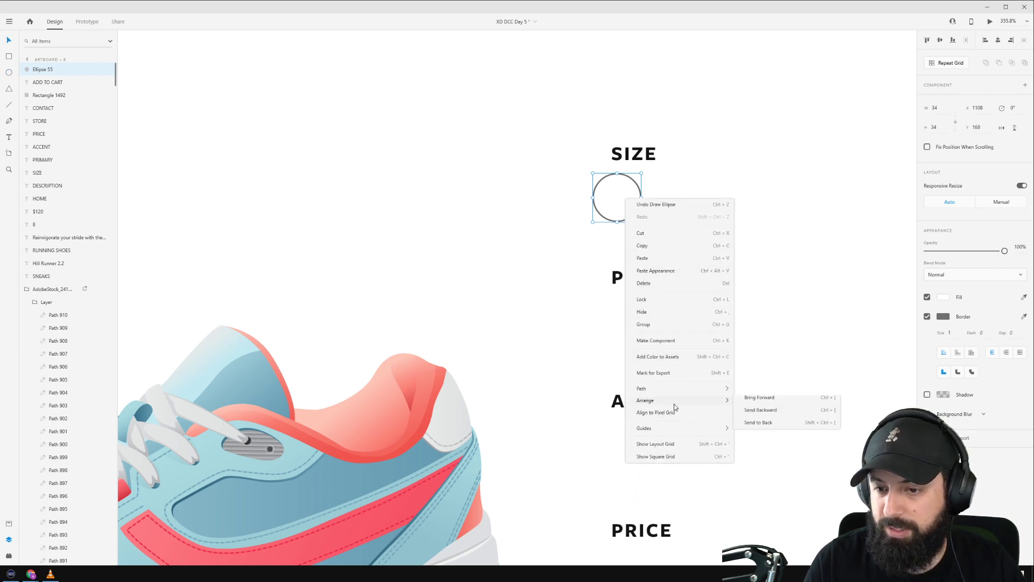
pyautogui.click(775, 438)
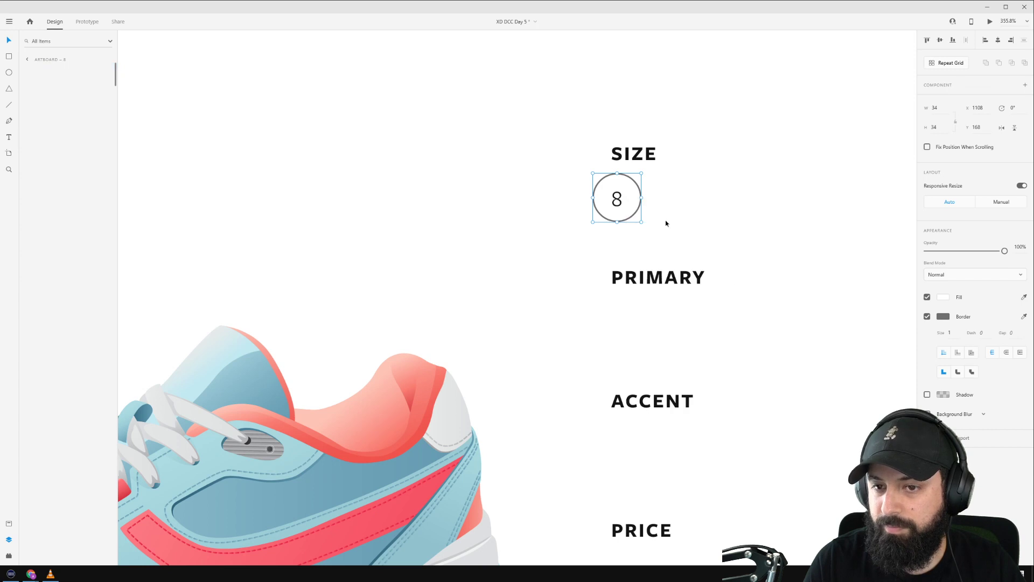
# Nudge the size number 8 up to Y 174 so it sits centred in the circle.
pyautogui.click(621, 201)
pyautogui.doubleClick(623, 202)
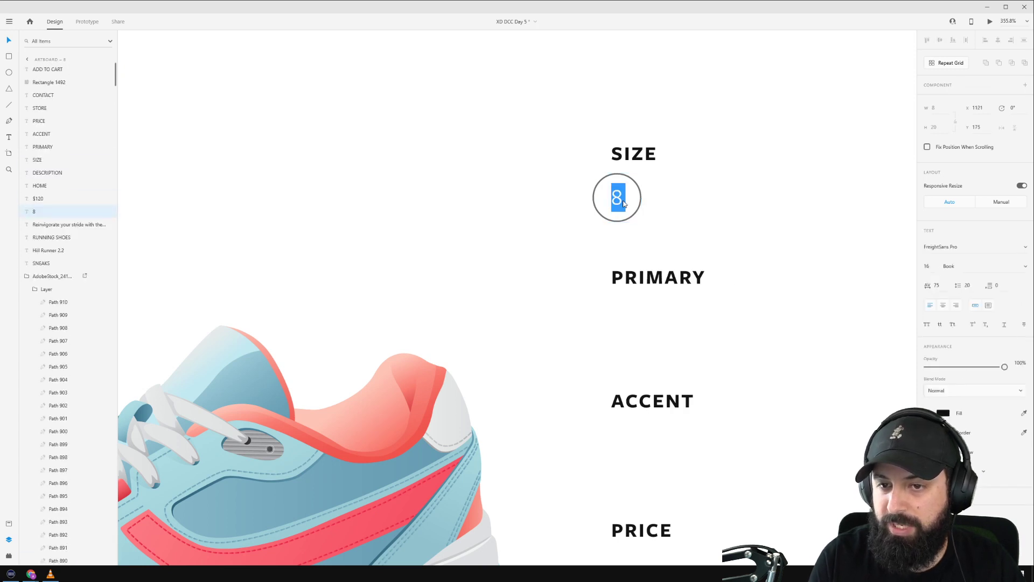
pyautogui.press('Escape')
pyautogui.press('Up')
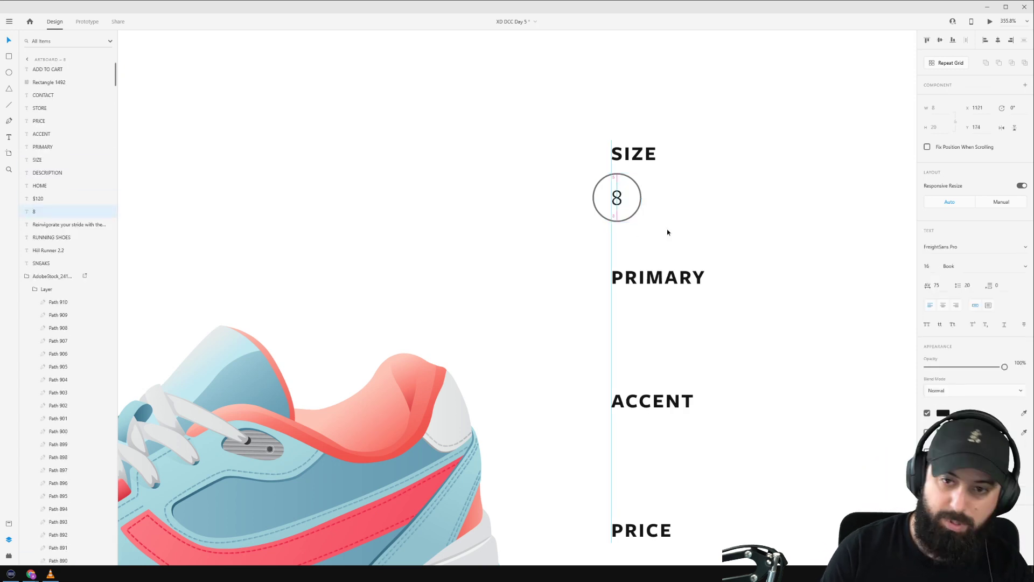
# Align the circled 8 with the left edge of the SIZE heading at X 1121 and match the circle's border to the PRIMARY heading's black.
pyautogui.click(682, 223)
pyautogui.moveTo(662, 192); pyautogui.dragTo(635, 202)
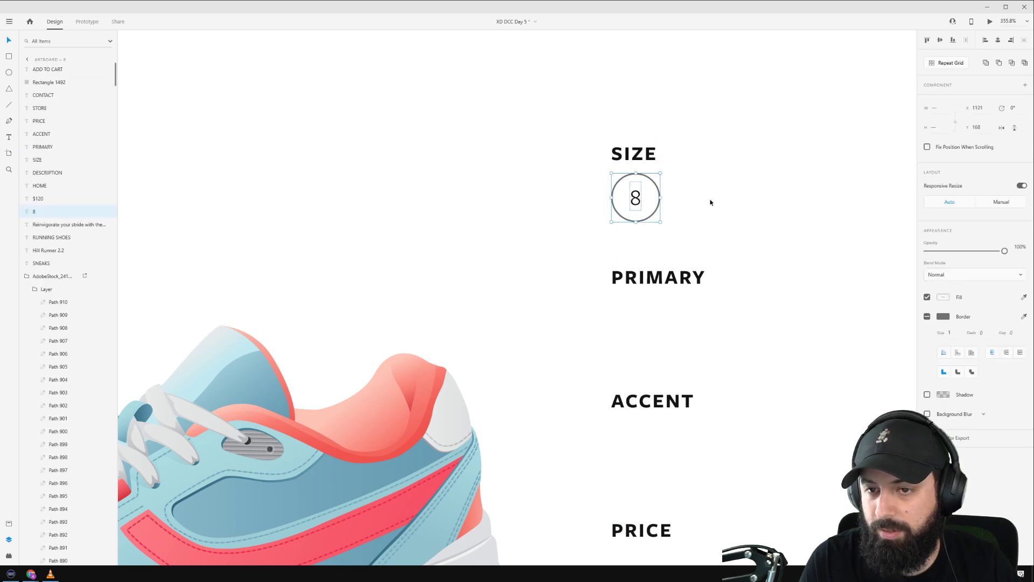
pyautogui.click(662, 197)
pyautogui.click(661, 197)
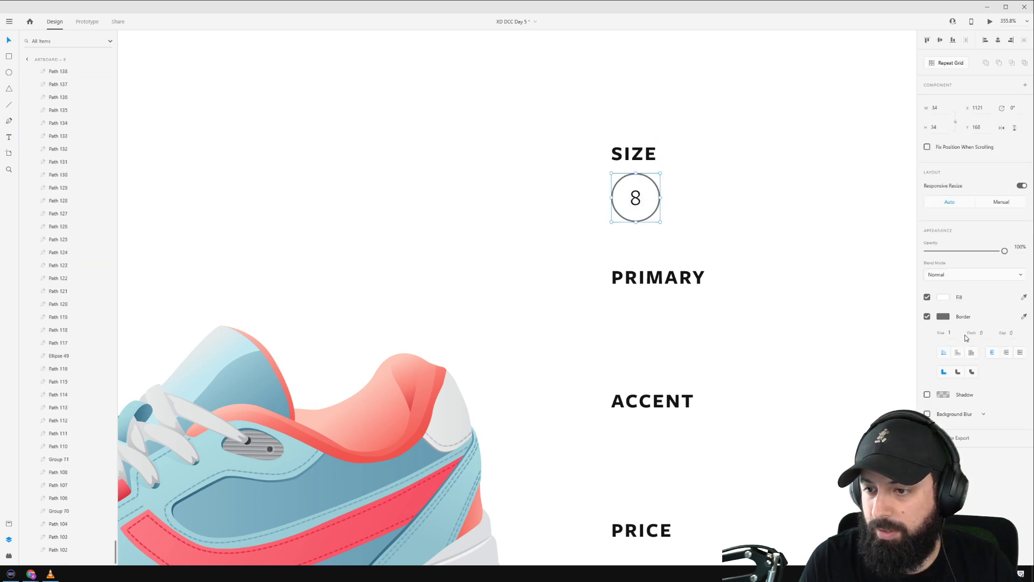
pyautogui.click(1024, 317)
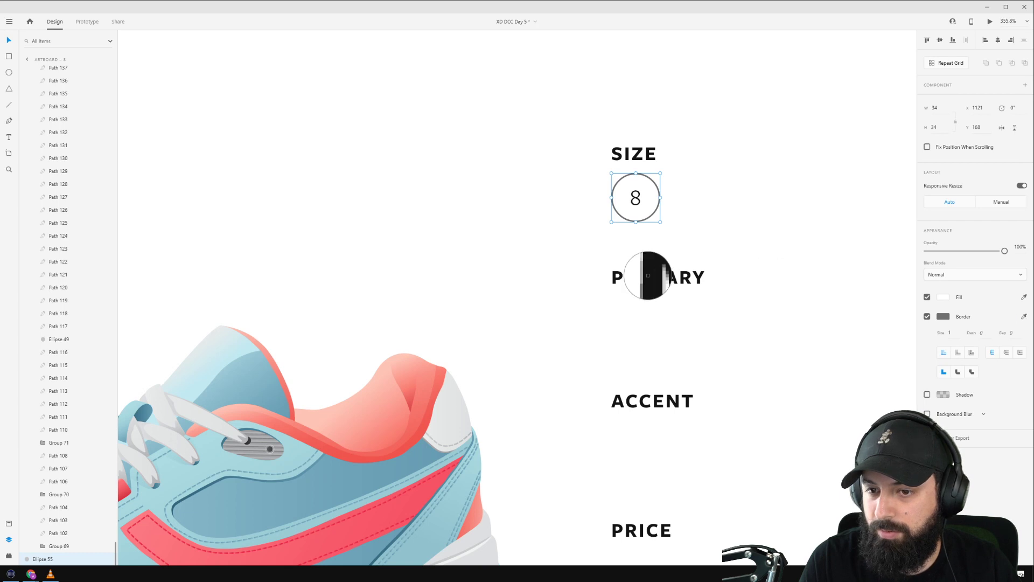
pyautogui.click(650, 277)
pyautogui.click(718, 231)
# Nudge the SIZE heading up for more space above the circled 8, and group the circle with its number.
pyautogui.scroll(-3, 717, 231)
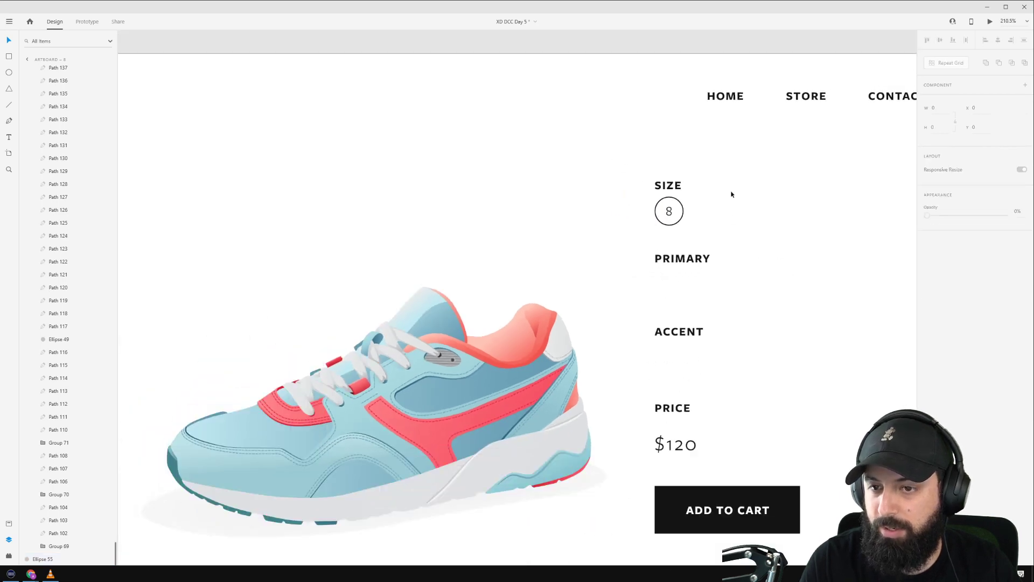
pyautogui.click(677, 189)
pyautogui.press('Up')
pyautogui.press('Up')
pyautogui.press('Up')
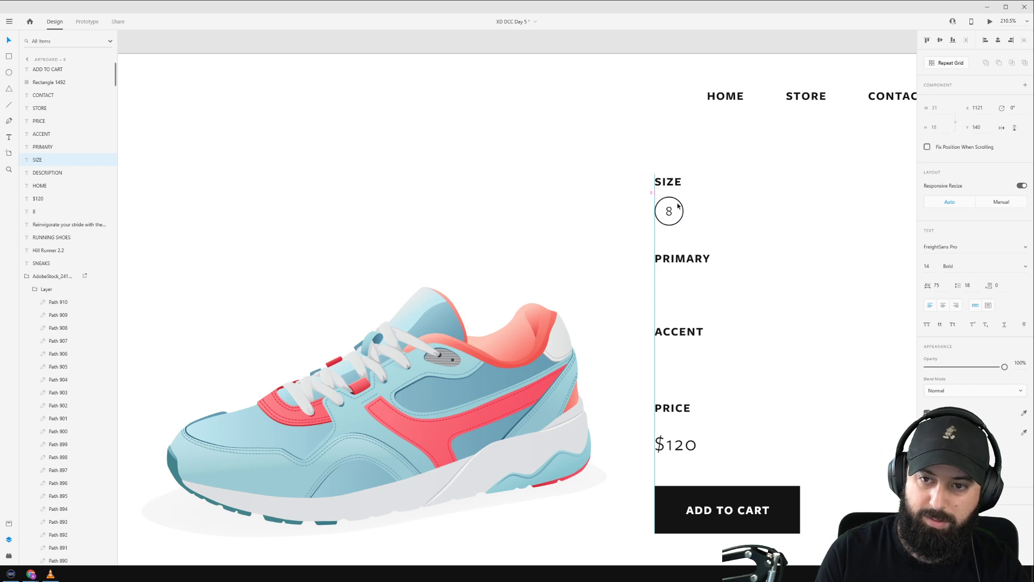
pyautogui.press('Up')
pyautogui.press('Up')
pyautogui.click(717, 216)
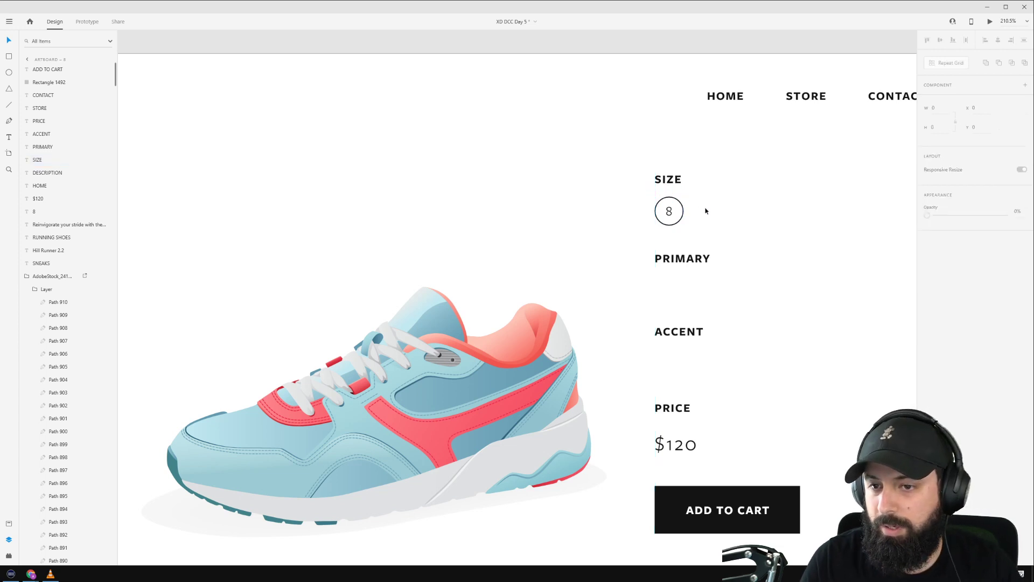
pyautogui.moveTo(706, 211); pyautogui.dragTo(635, 229)
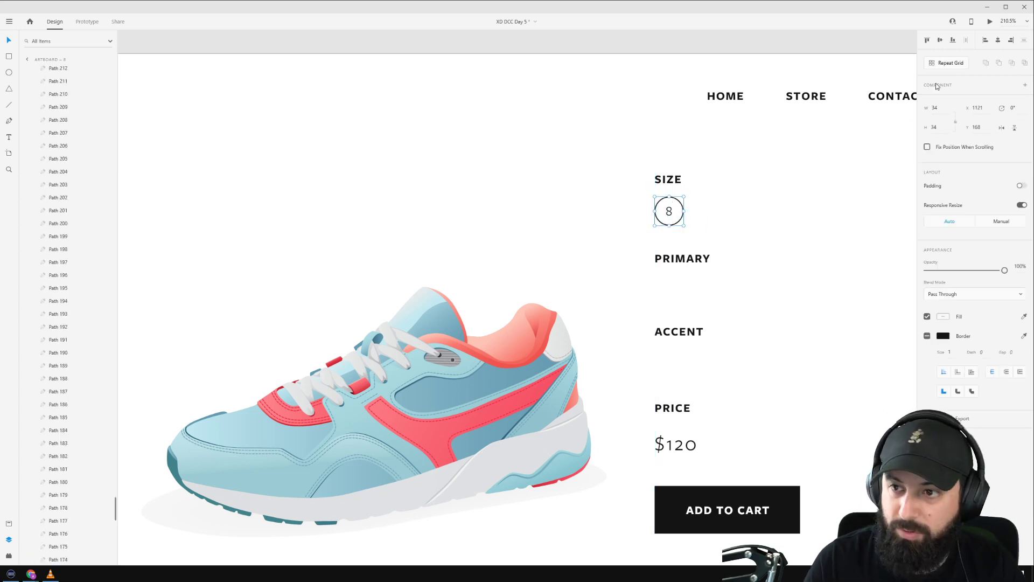
pyautogui.click(945, 63)
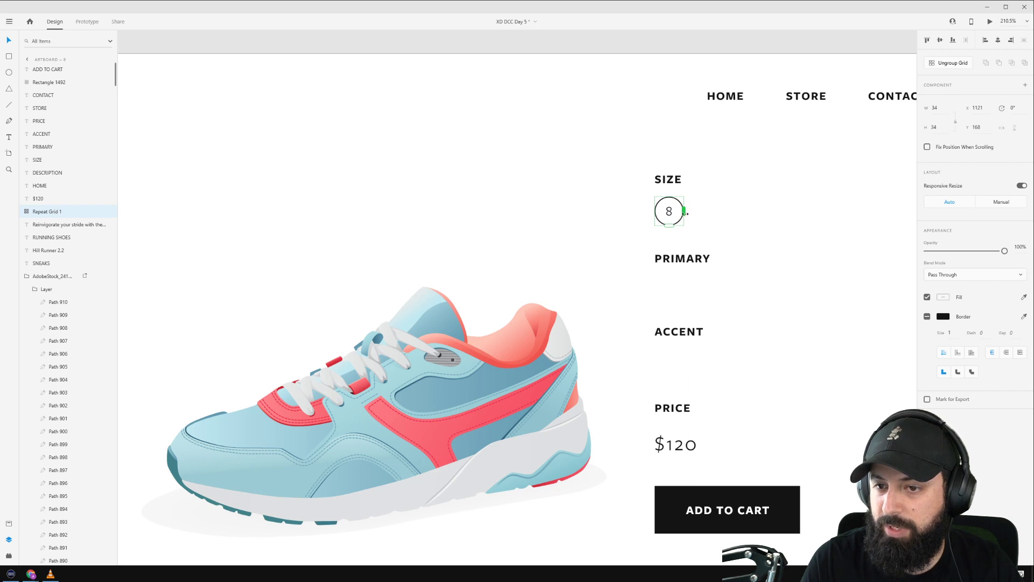
pyautogui.moveTo(685, 212); pyautogui.dragTo(874, 212)
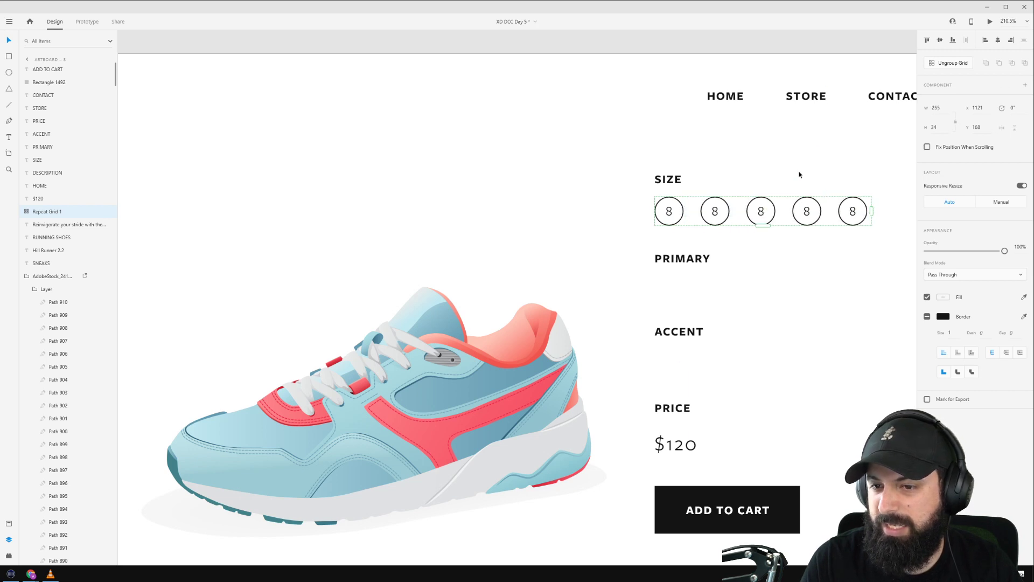
pyautogui.doubleClick(715, 213)
pyautogui.doubleClick(715, 213)
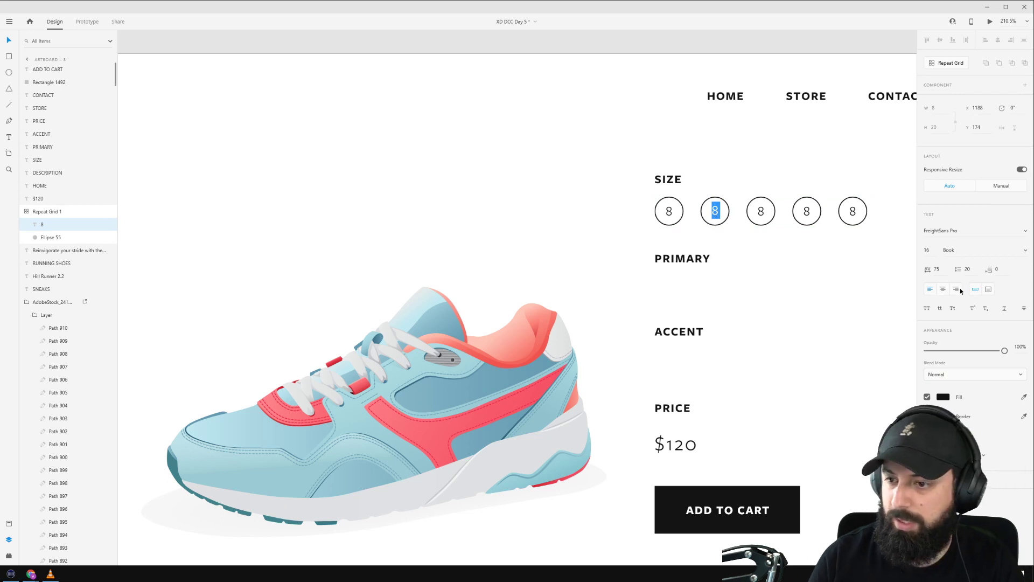
pyautogui.press('Escape')
pyautogui.press('Escape')
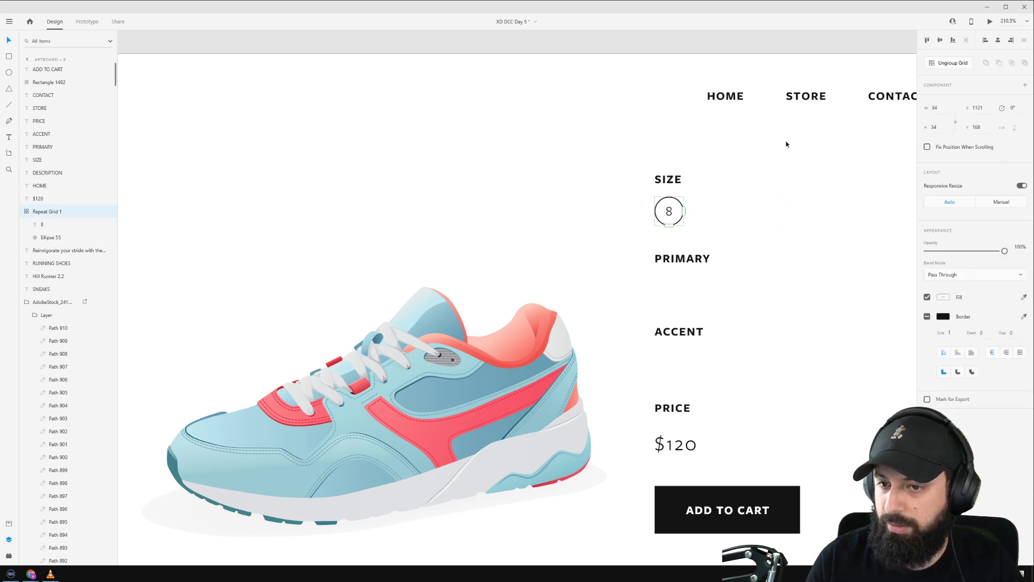
pyautogui.doubleClick(670, 218)
pyautogui.hotkey('ctrl', 'shift', 'g')
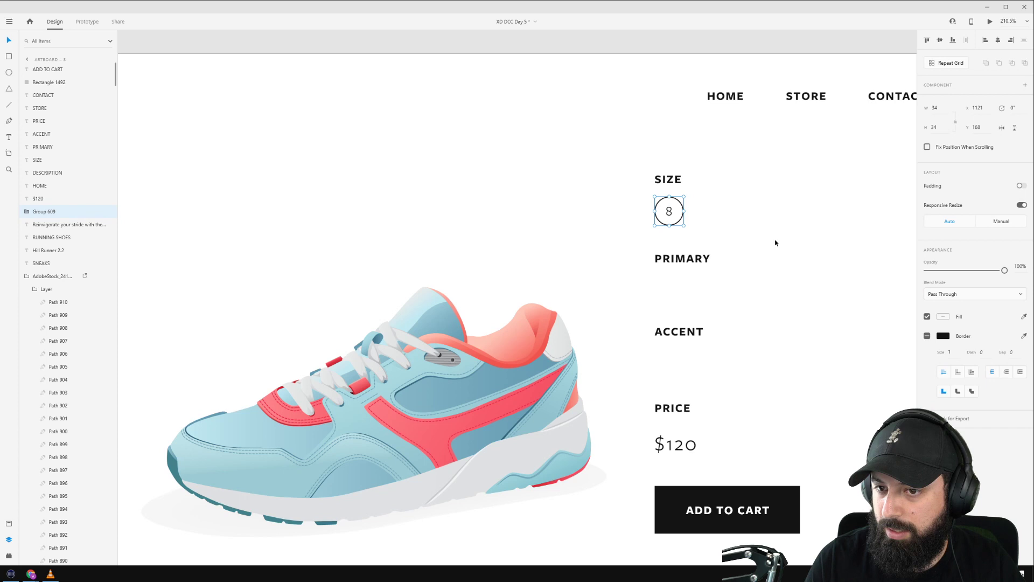
# Centre-align the number 8's text and repeat its circle group horizontally with Repeat Grid into a row of six.
pyautogui.doubleClick(672, 218)
pyautogui.click(840, 259)
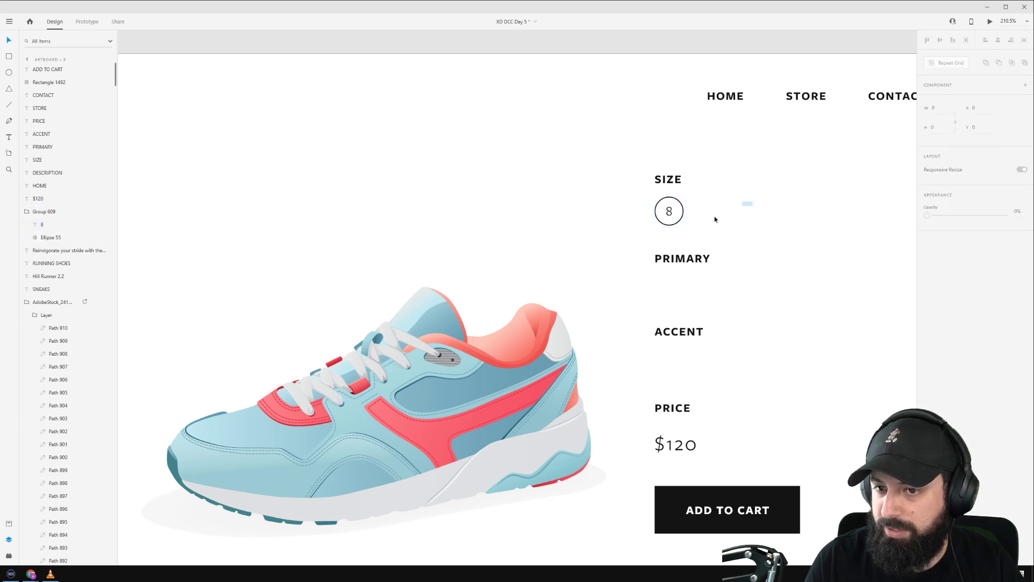
pyautogui.moveTo(746, 200); pyautogui.dragTo(622, 251)
pyautogui.click(946, 64)
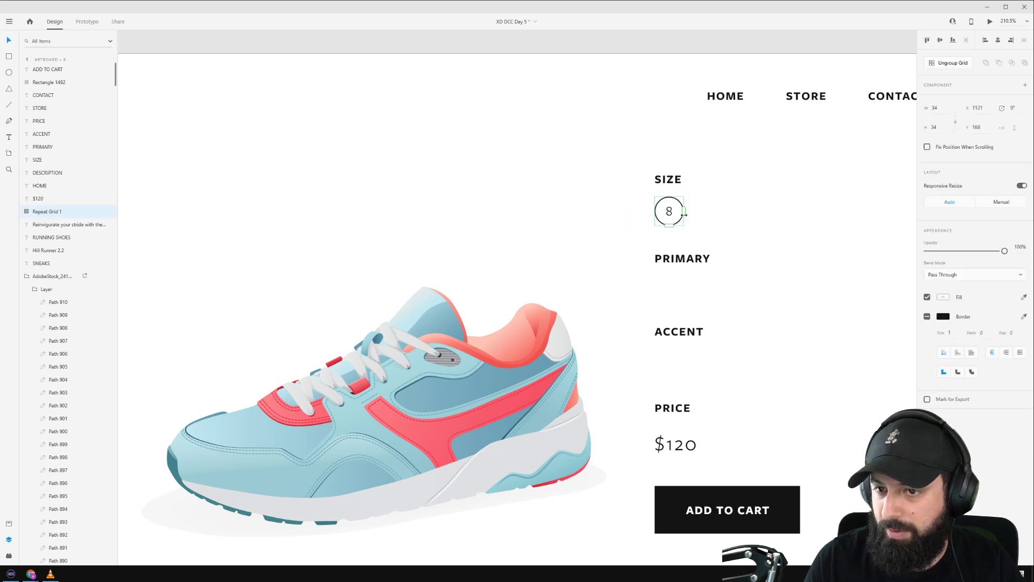
pyautogui.moveTo(685, 215); pyautogui.dragTo(887, 202)
pyautogui.click(847, 242)
# Change the numbers in the second to fifth size circles to 8.5, 9, 9.5 and 10.
pyautogui.doubleClick(681, 211)
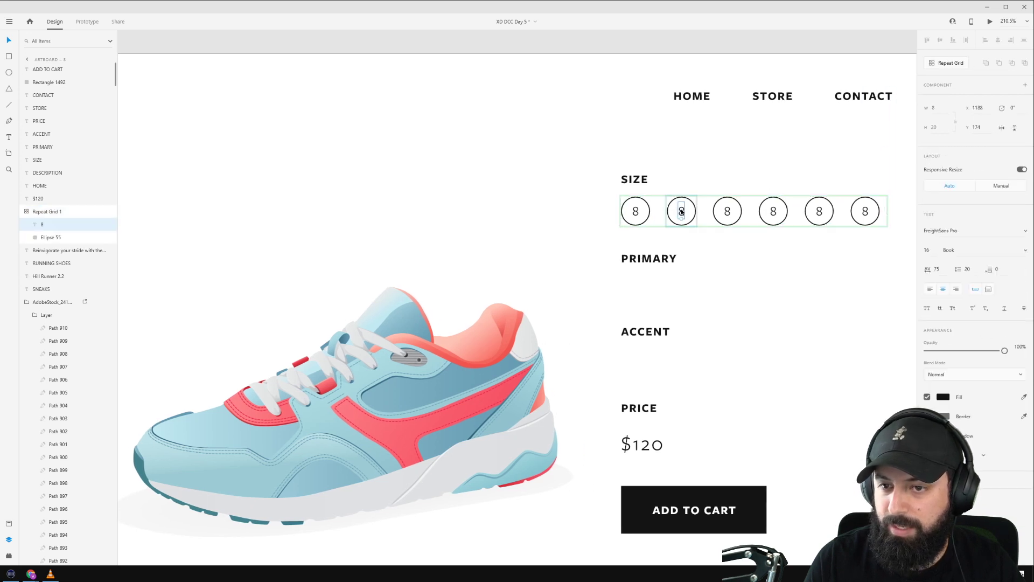
pyautogui.doubleClick(681, 212)
pyautogui.write('8.5')
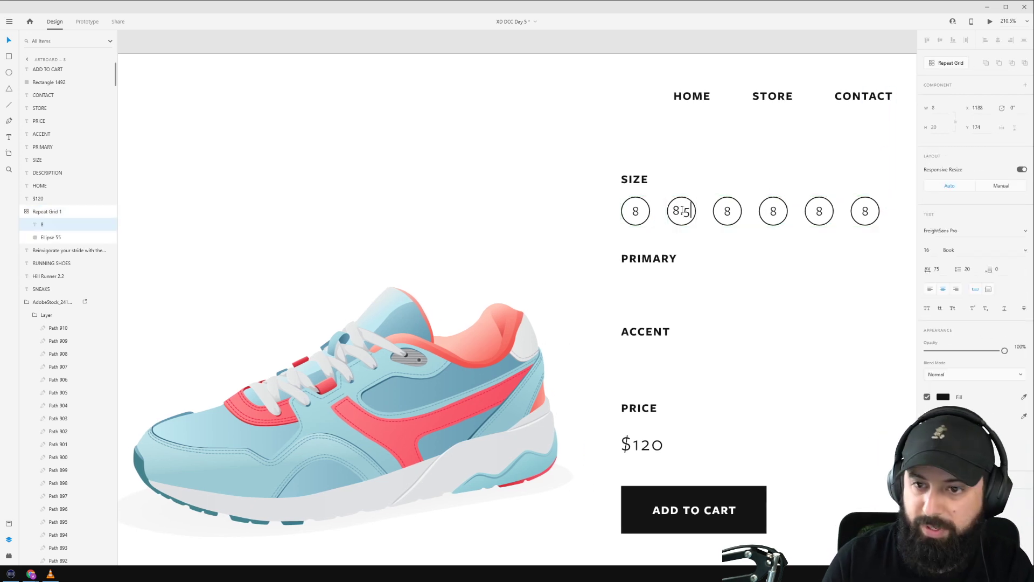
pyautogui.doubleClick(727, 212)
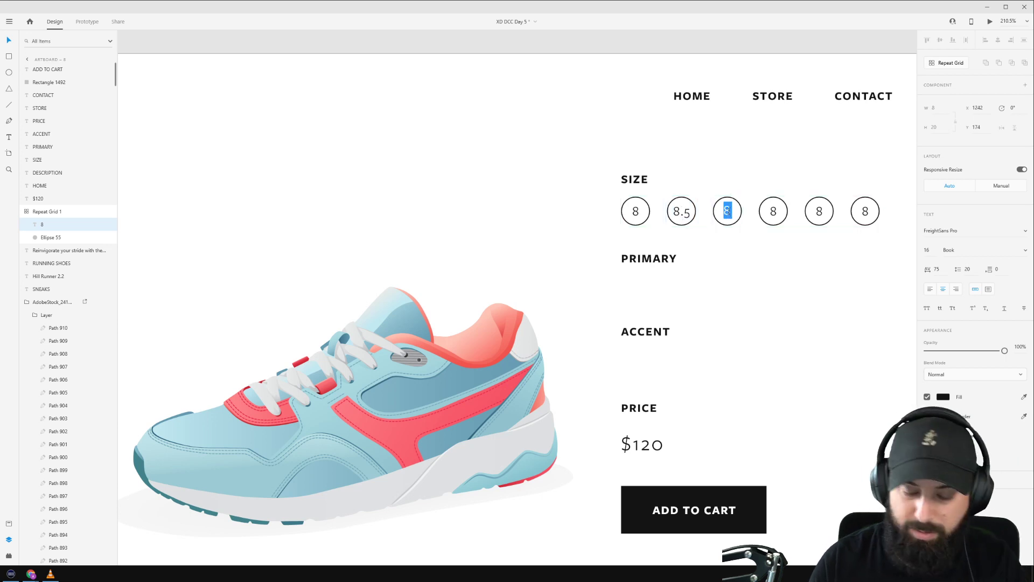
pyautogui.write('9')
pyautogui.doubleClick(773, 211)
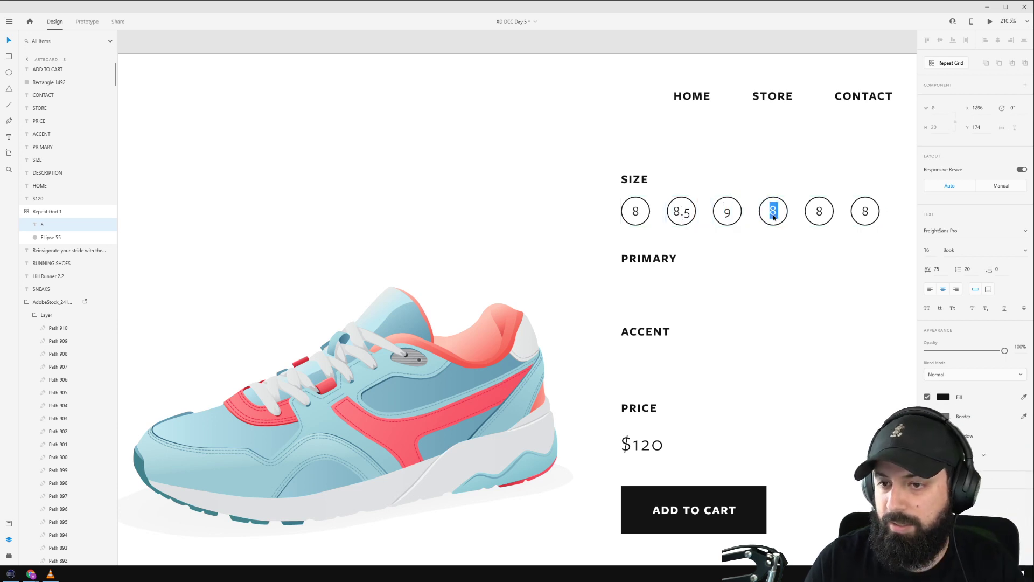
pyautogui.write('9.5')
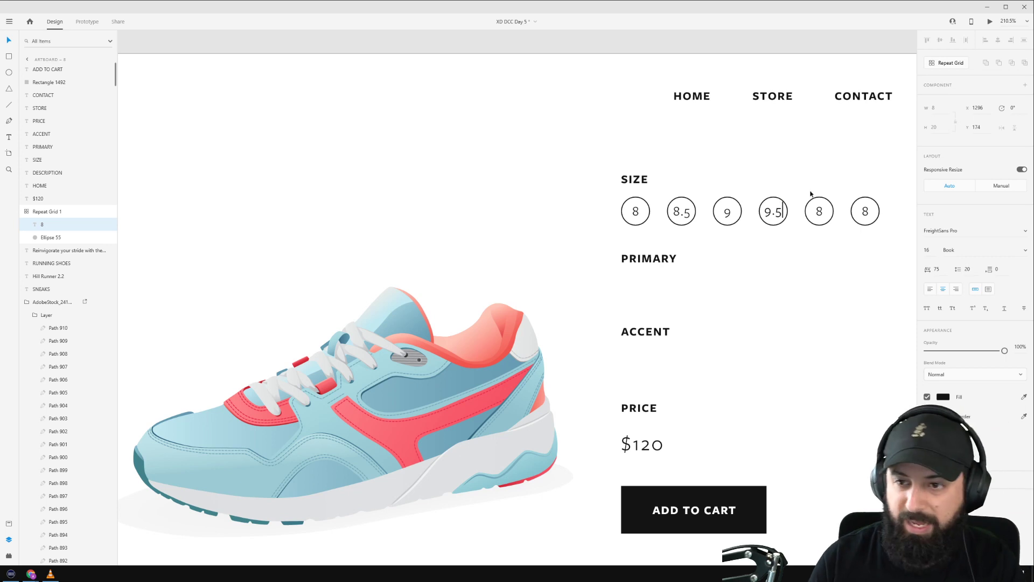
pyautogui.press('Escape')
pyautogui.doubleClick(819, 211)
pyautogui.write('10')
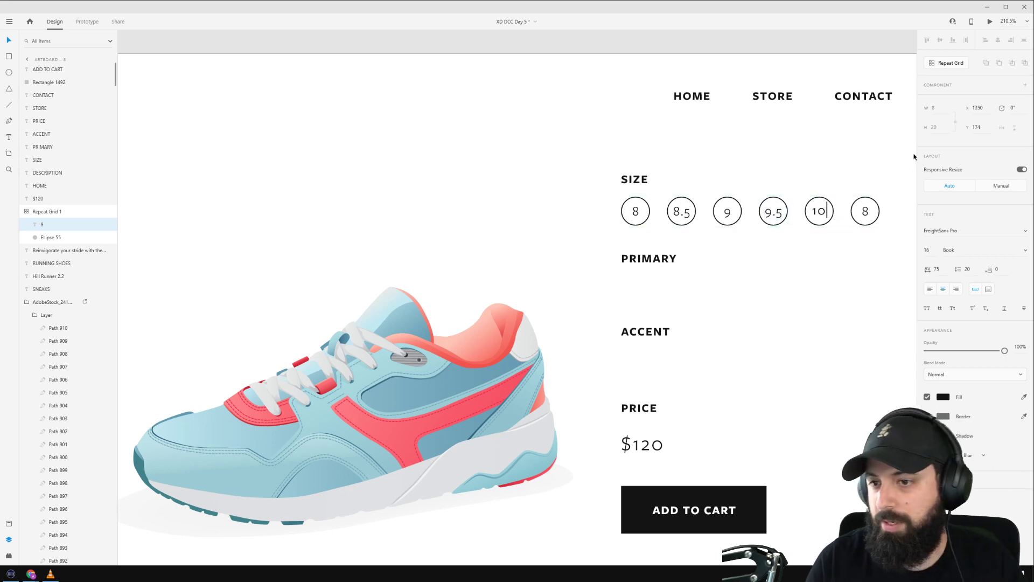
pyautogui.press('Escape')
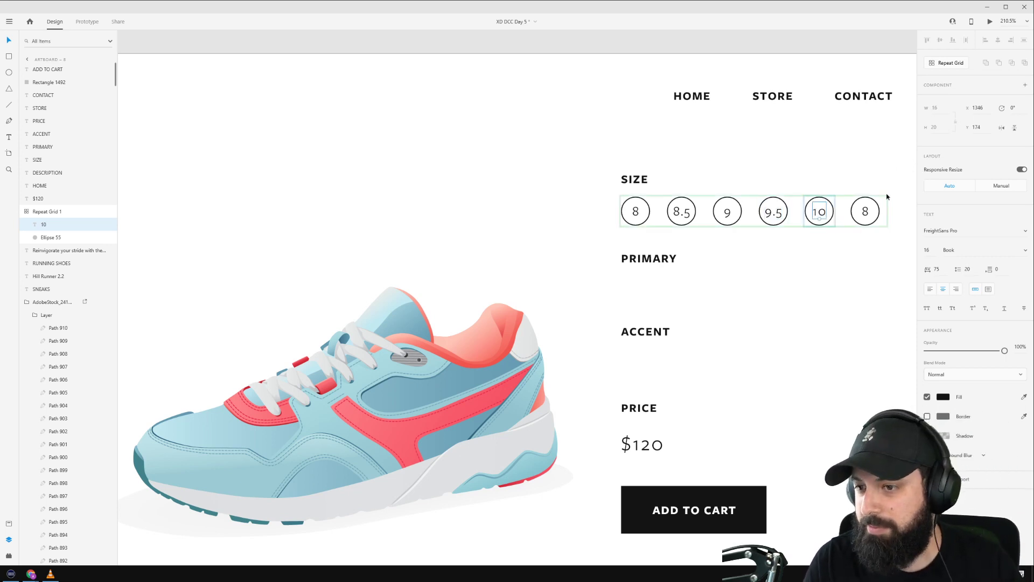
# Shorten the size repeat grid to five circles, ending at 10, and tighten the spacing between them.
pyautogui.click(872, 212)
pyautogui.click(880, 176)
pyautogui.click(874, 217)
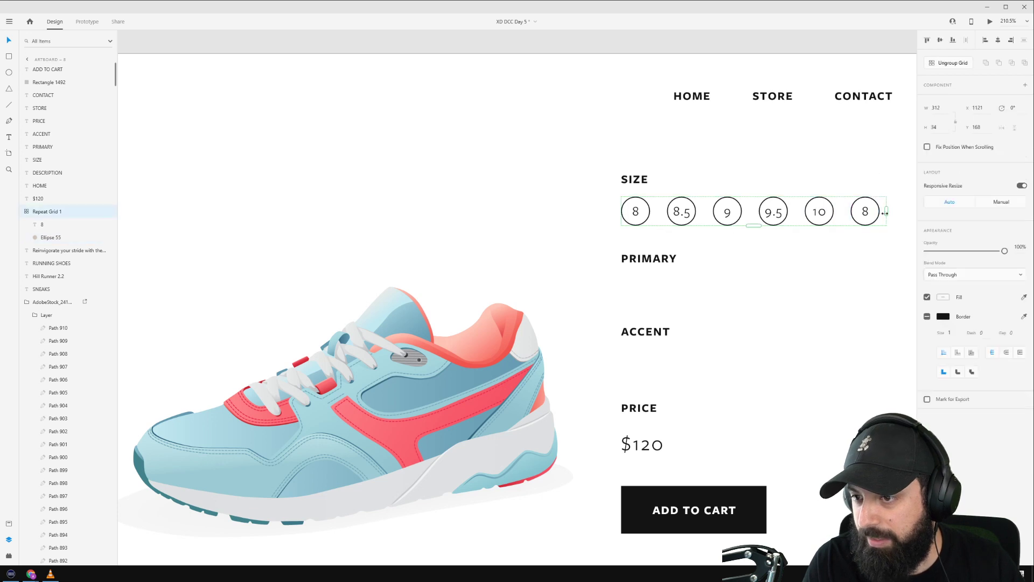
pyautogui.moveTo(886, 212); pyautogui.dragTo(784, 208)
pyautogui.click(828, 159)
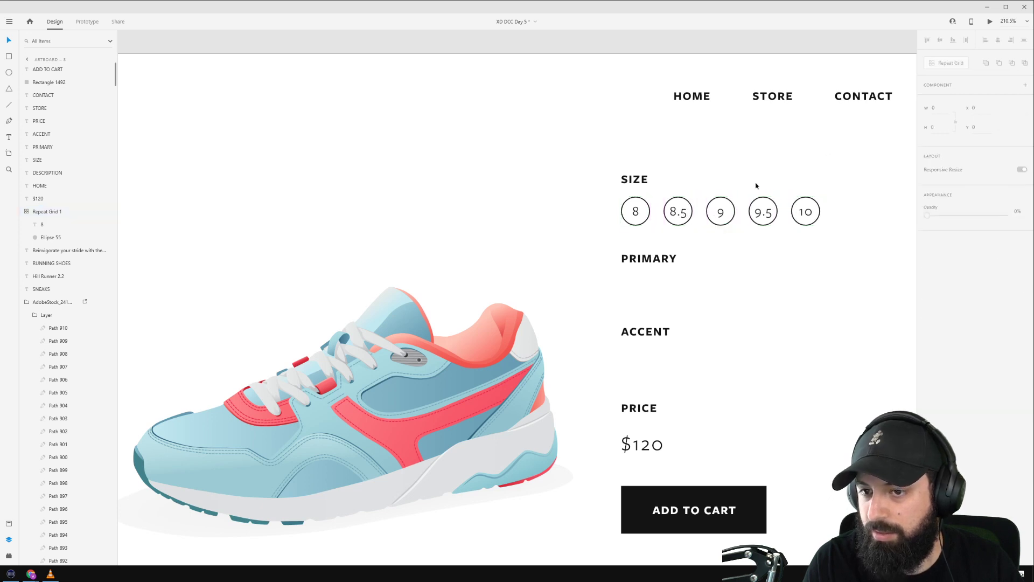
# Ungroup the repeat grid of size circles into separate groups.
pyautogui.doubleClick(720, 213)
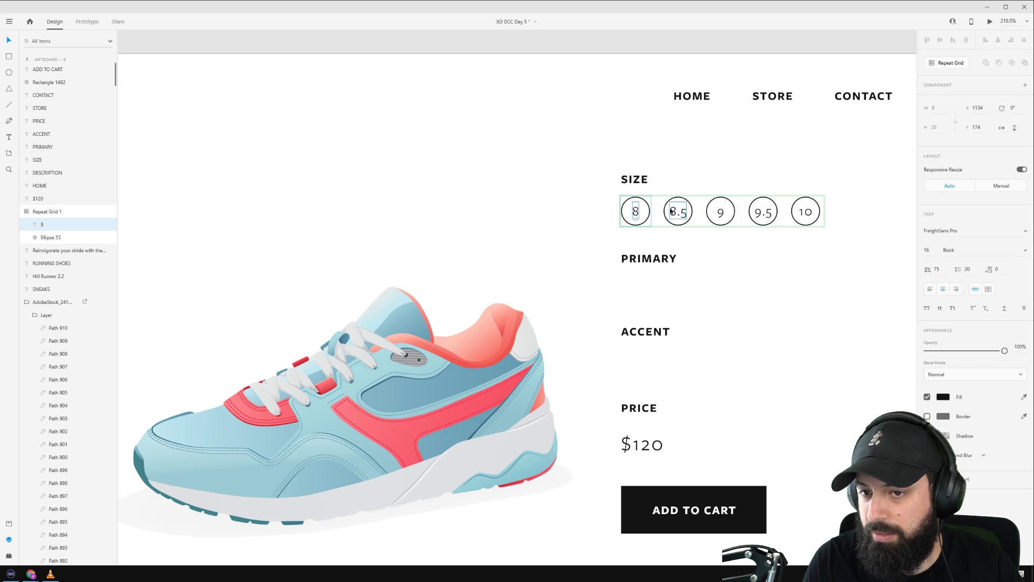
pyautogui.doubleClick(763, 212)
pyautogui.press('Escape')
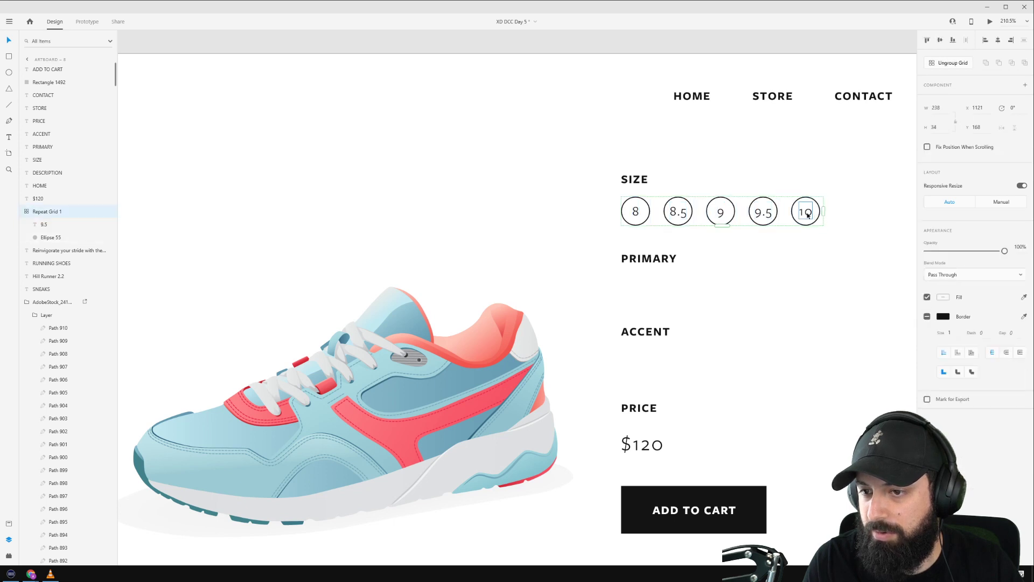
pyautogui.press('Escape')
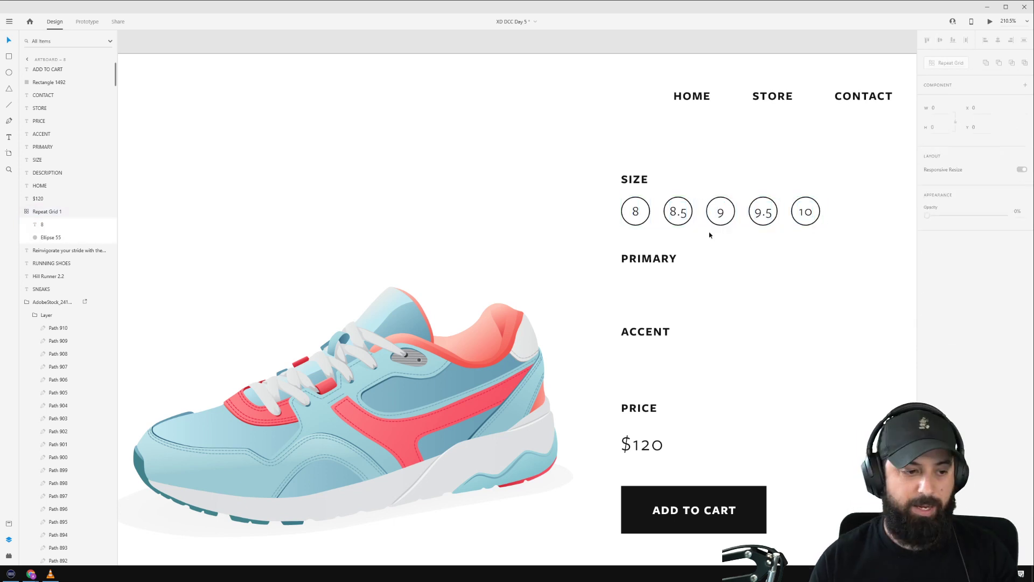
pyautogui.click(683, 211)
pyautogui.click(958, 64)
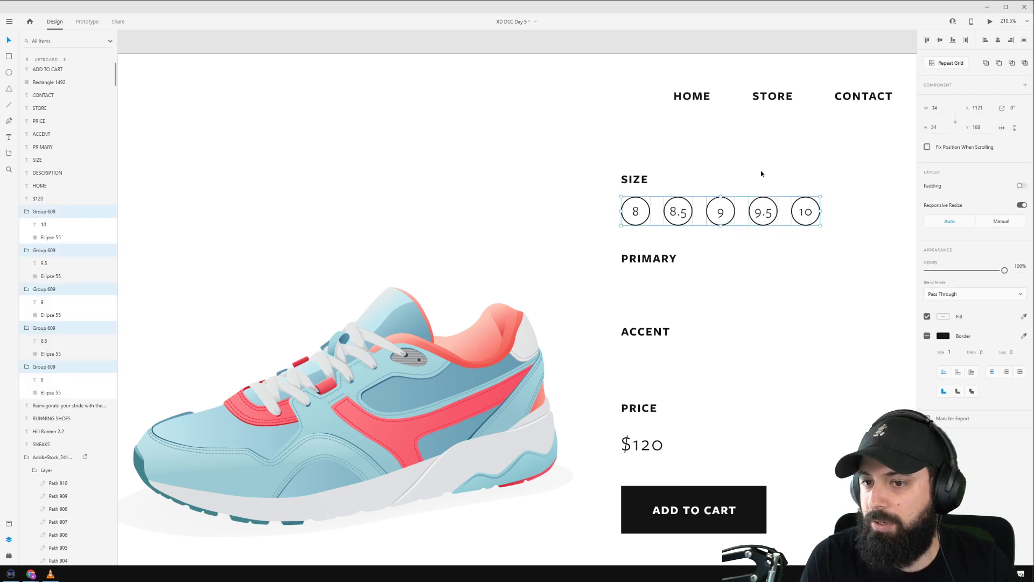
# Nudge the size numbers 9 and 9.5 up to Y 172 and the number 10 up to Y 173 within their circles.
pyautogui.click(761, 173)
pyautogui.keyDown('ctrl'); pyautogui.click(720, 217); pyautogui.keyUp('ctrl')
pyautogui.keyDown('ctrl'); pyautogui.keyDown('shift'); pyautogui.click(762, 214); pyautogui.keyUp('shift'); pyautogui.keyUp('ctrl')
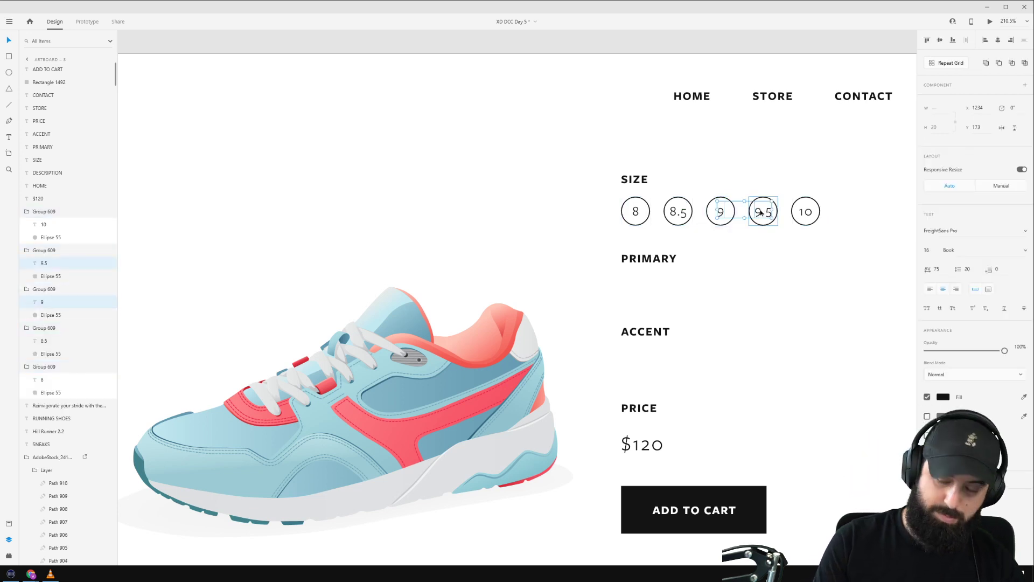
pyautogui.keyDown('ctrl'); pyautogui.click(806, 214); pyautogui.keyUp('ctrl')
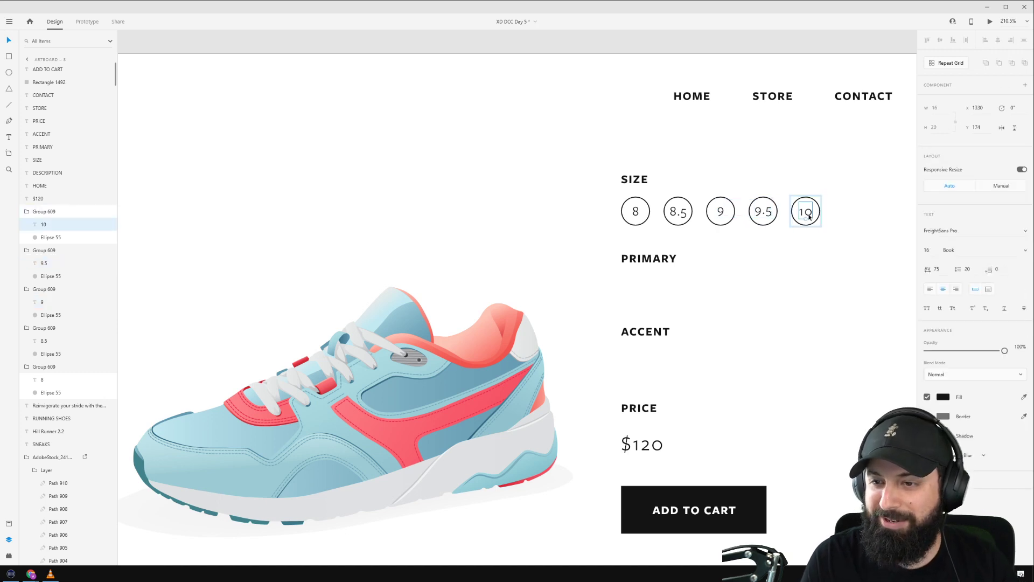
pyautogui.press('Up')
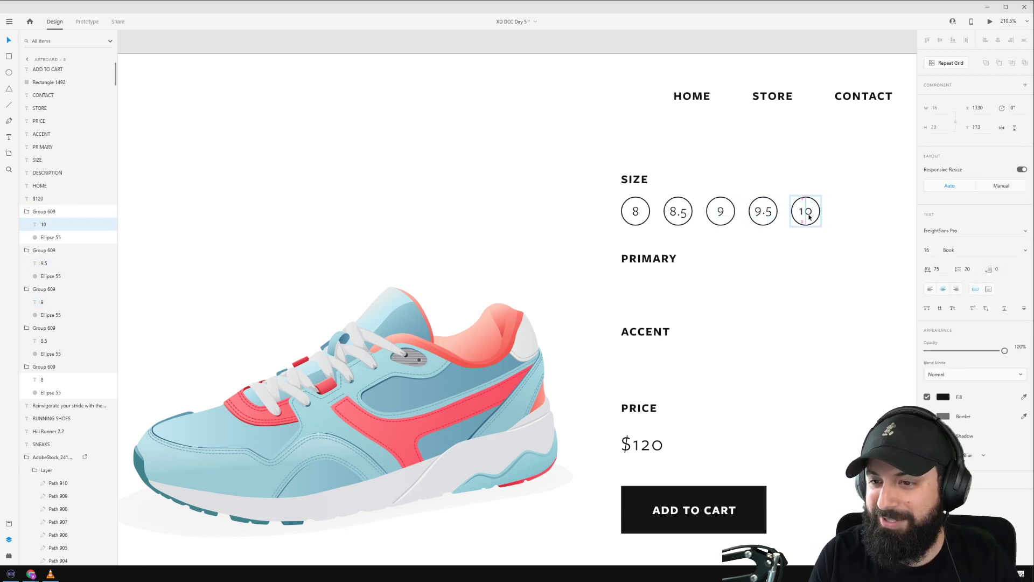
pyautogui.click(775, 150)
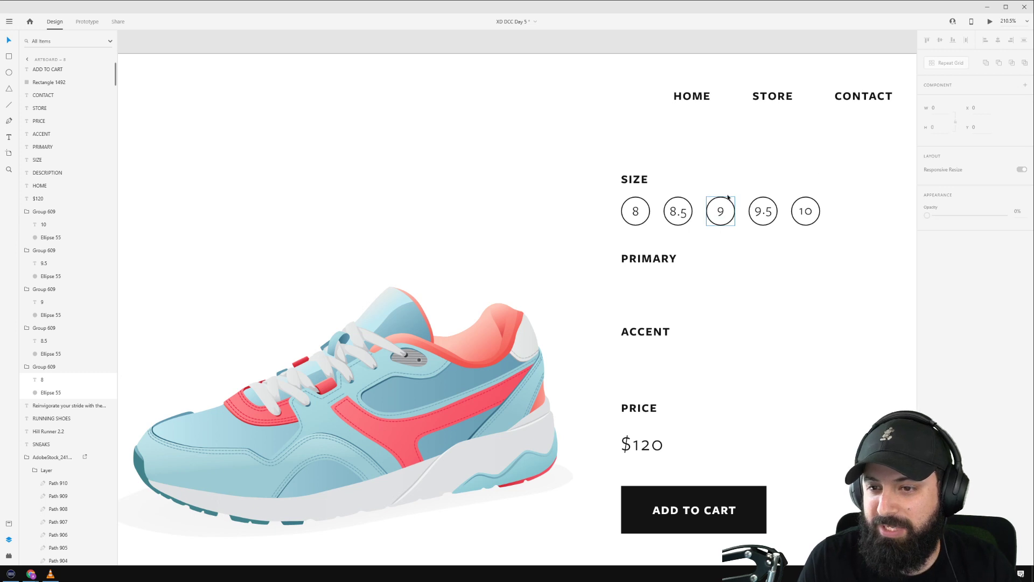
# Style size 9.5 as the selected option with white text and a circle fill sampled from the black ADD TO CART button.
pyautogui.keyDown('ctrl'); pyautogui.click(763, 212); pyautogui.keyUp('ctrl')
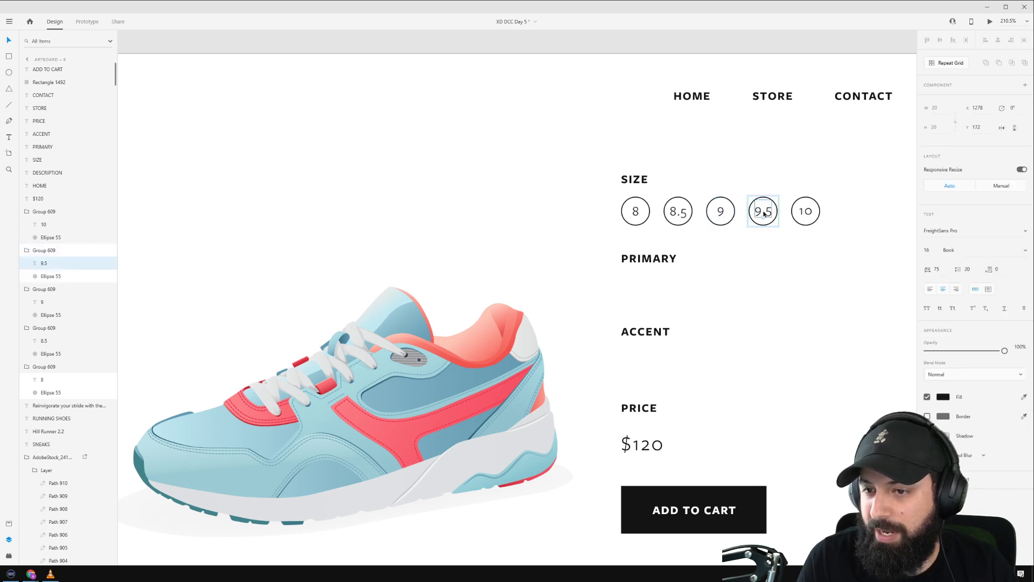
pyautogui.click(1024, 396)
pyautogui.click(787, 237)
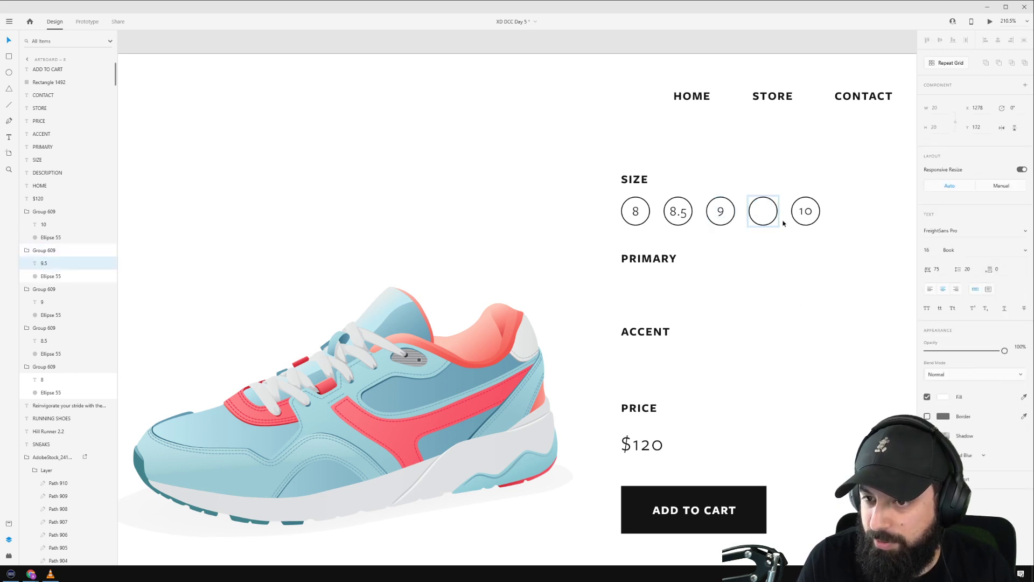
pyautogui.click(776, 221)
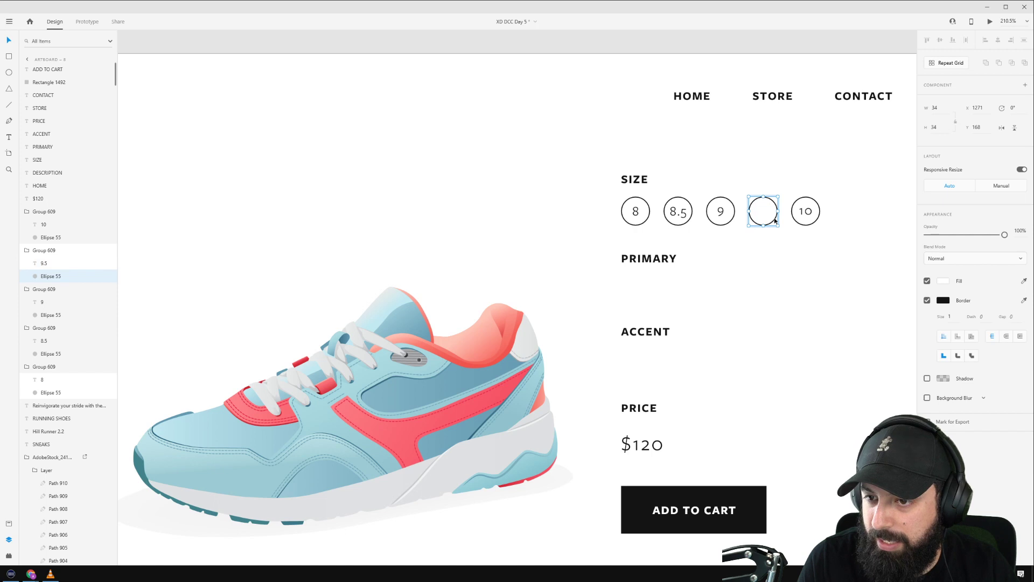
pyautogui.click(1025, 282)
pyautogui.click(761, 512)
pyautogui.click(822, 337)
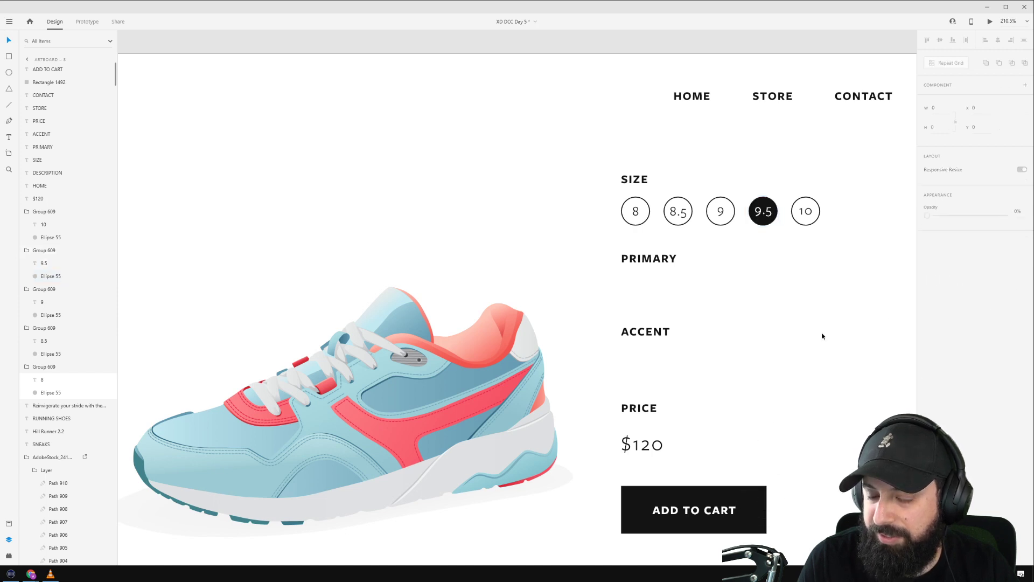
# Duplicate the size 8 circle directly below the PRIMARY label and delete the number inside the copy.
pyautogui.scroll(-2, 823, 337)
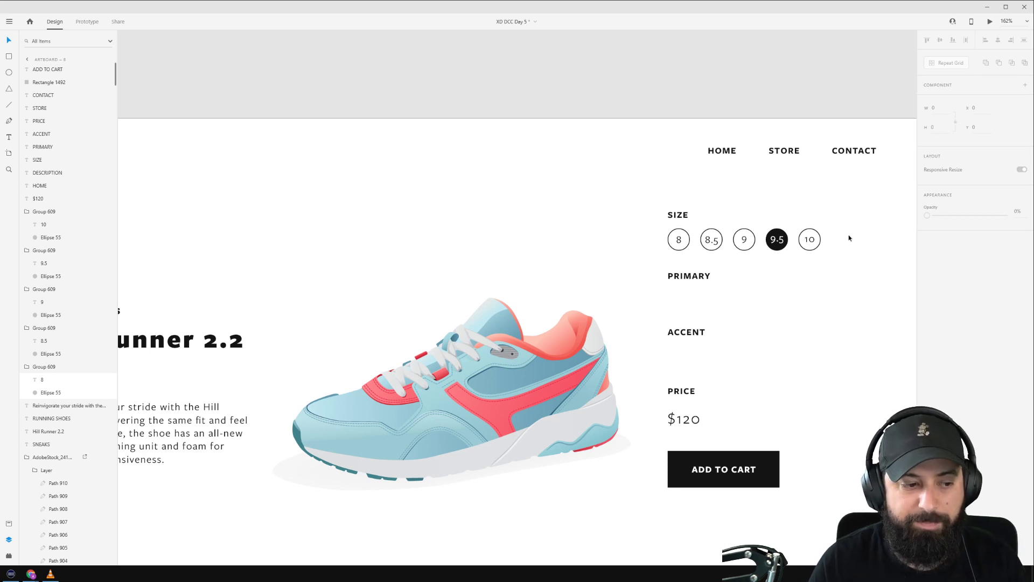
pyautogui.click(688, 276)
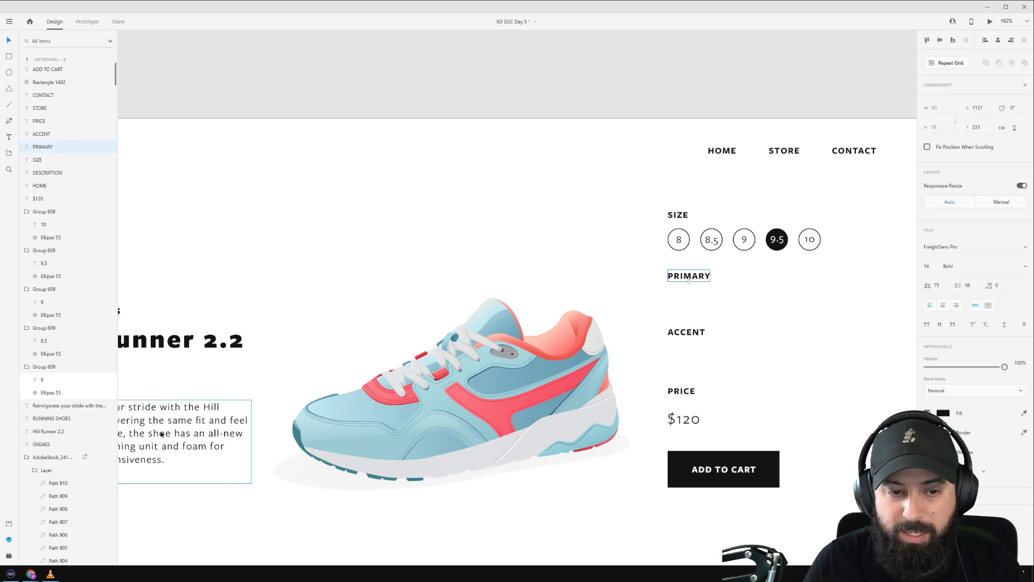
pyautogui.click(688, 238)
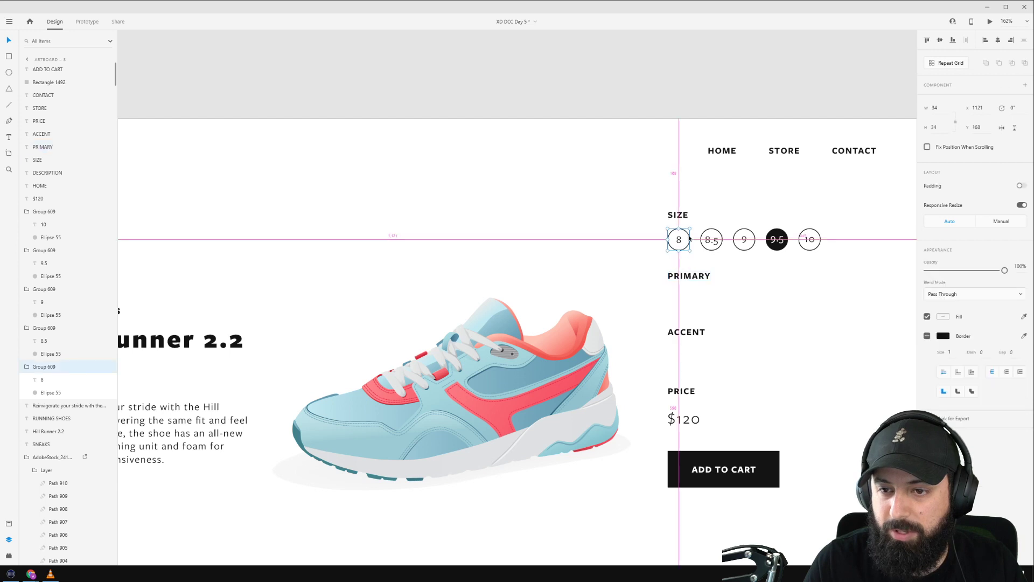
pyautogui.moveTo(687, 238); pyautogui.dragTo(688, 297)
pyautogui.doubleClick(678, 300)
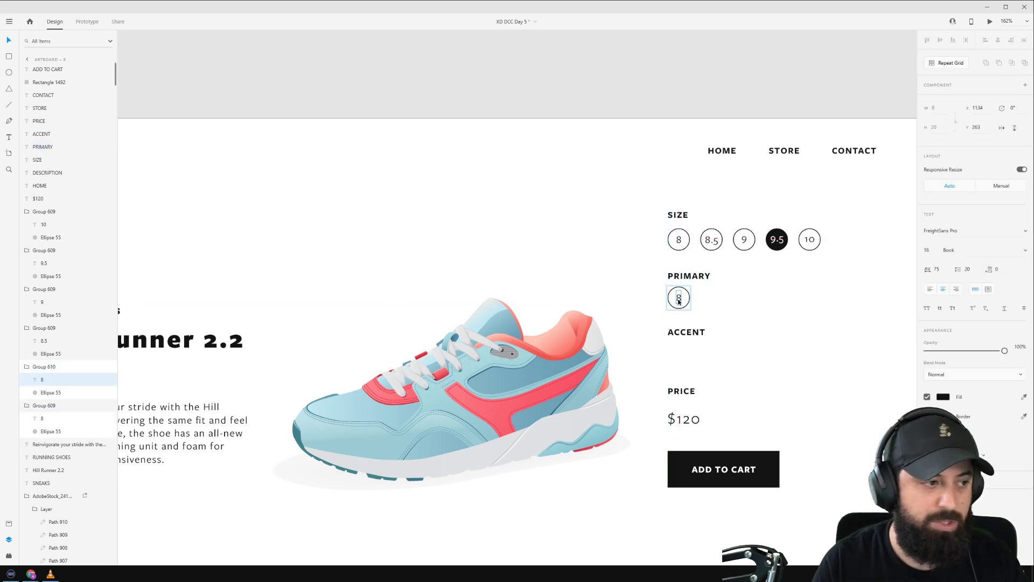
pyautogui.press('BackSpace')
pyautogui.click(694, 308)
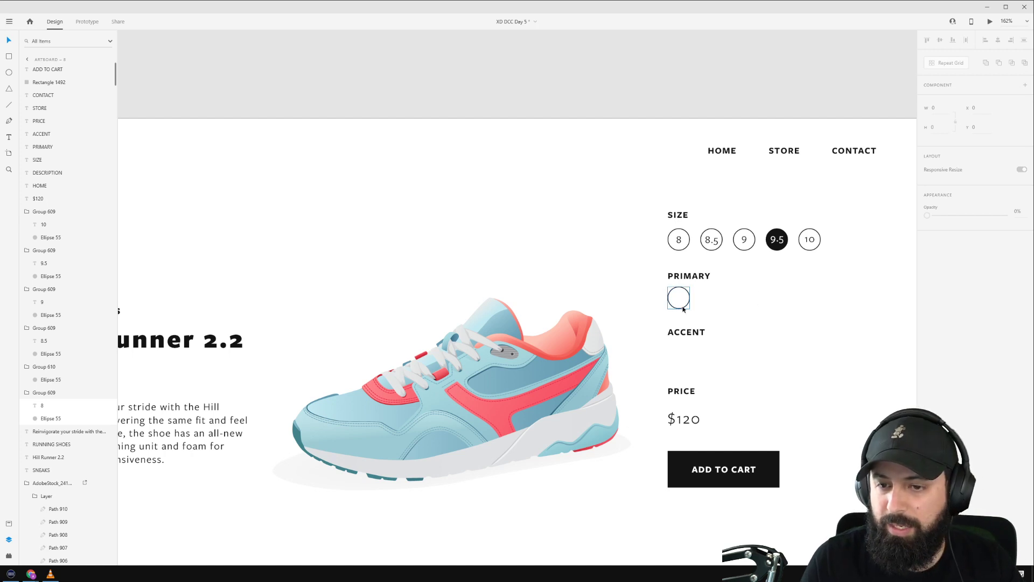
# Give the empty circle under PRIMARY a light grey border and duplicate it into an evenly spaced row of four.
pyautogui.click(683, 309)
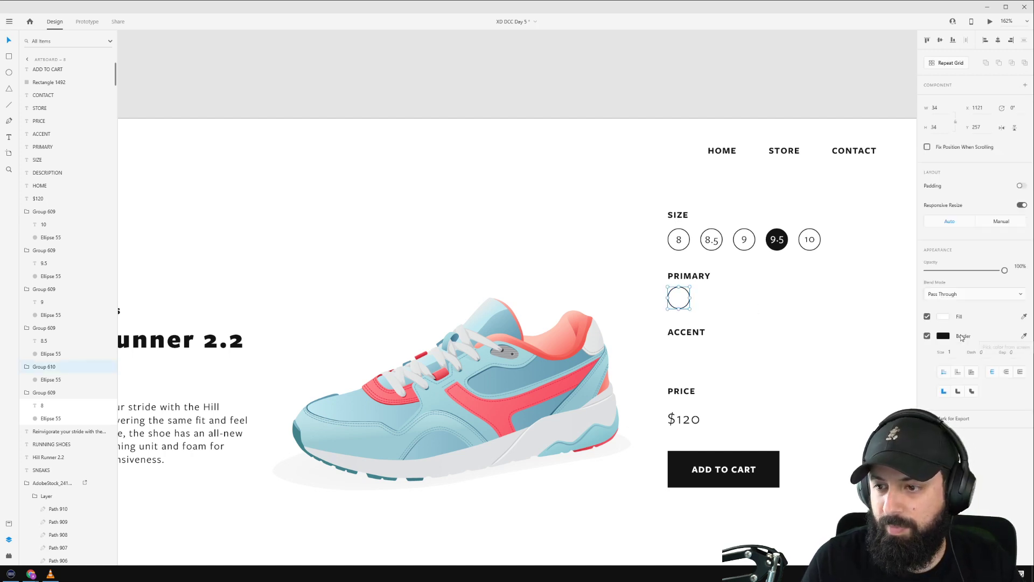
pyautogui.click(942, 335)
pyautogui.click(825, 328)
pyautogui.moveTo(826, 329); pyautogui.dragTo(810, 305)
pyautogui.click(710, 310)
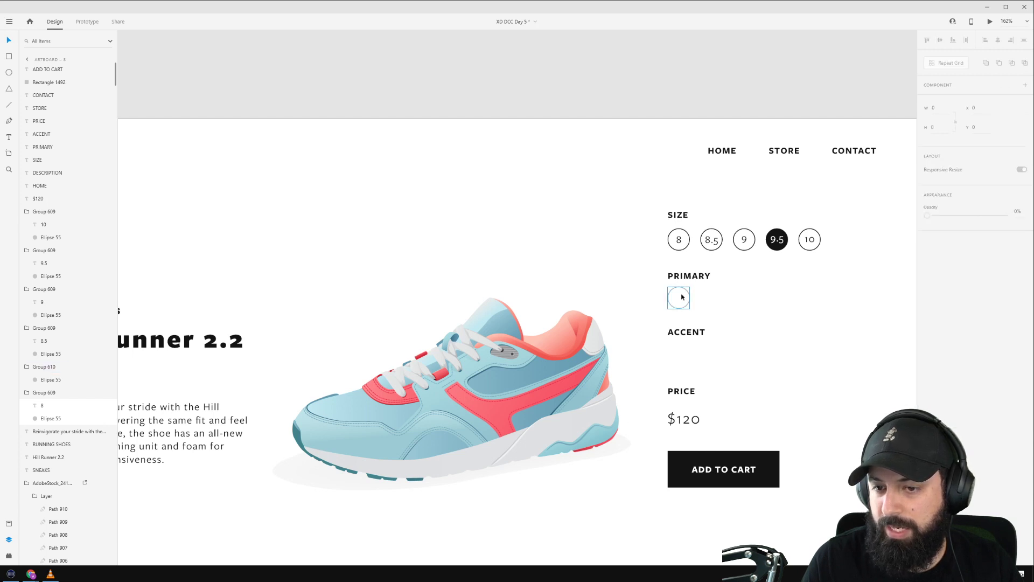
pyautogui.moveTo(682, 296); pyautogui.dragTo(776, 300)
pyautogui.click(822, 274)
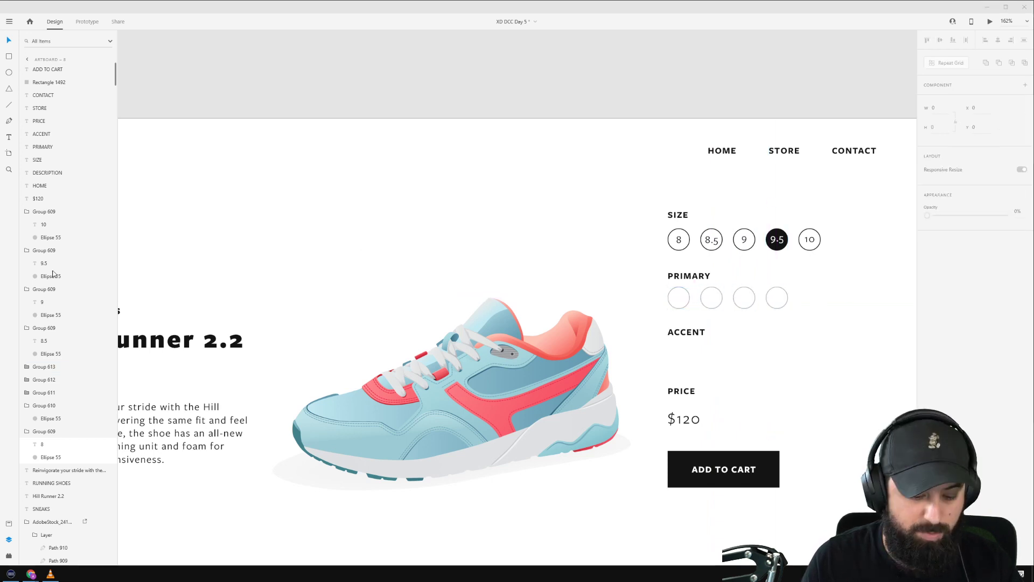
# Paste the dark grey reference circle, sample its color as the second PRIMARY circle's fill, and delete the pasted reference.
pyautogui.hotkey('ctrl', 'v')
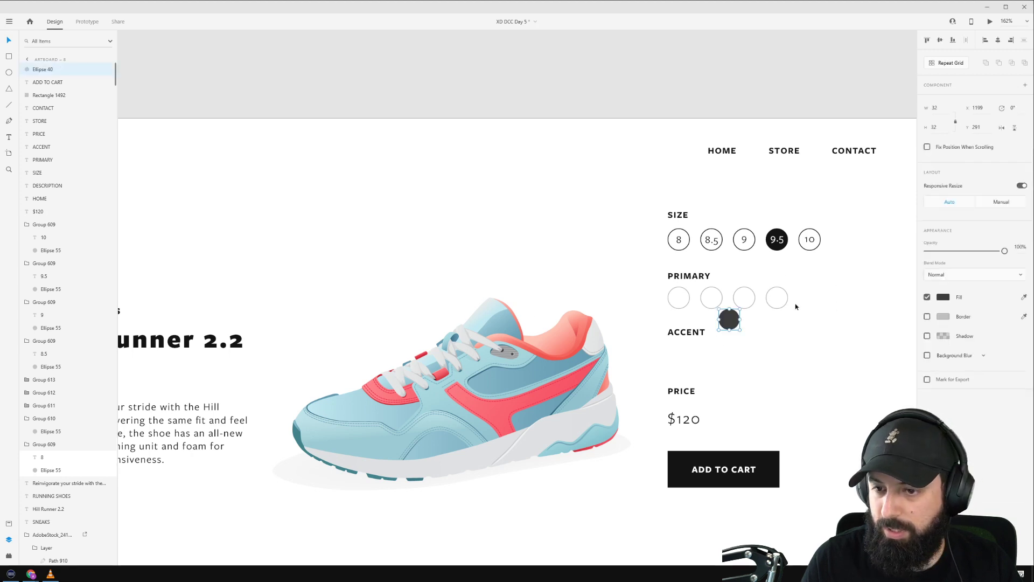
pyautogui.click(942, 297)
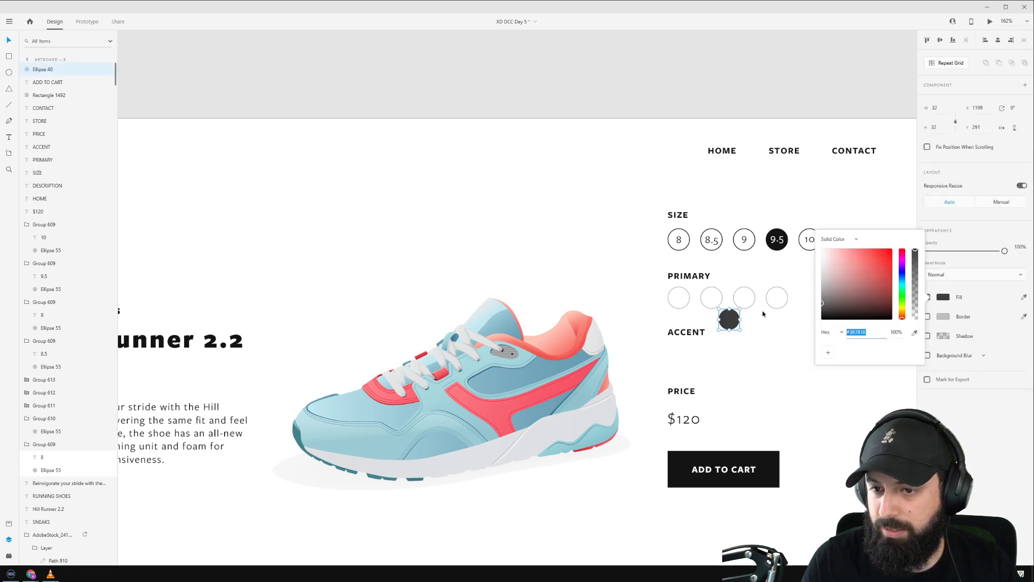
pyautogui.click(712, 306)
pyautogui.click(1024, 318)
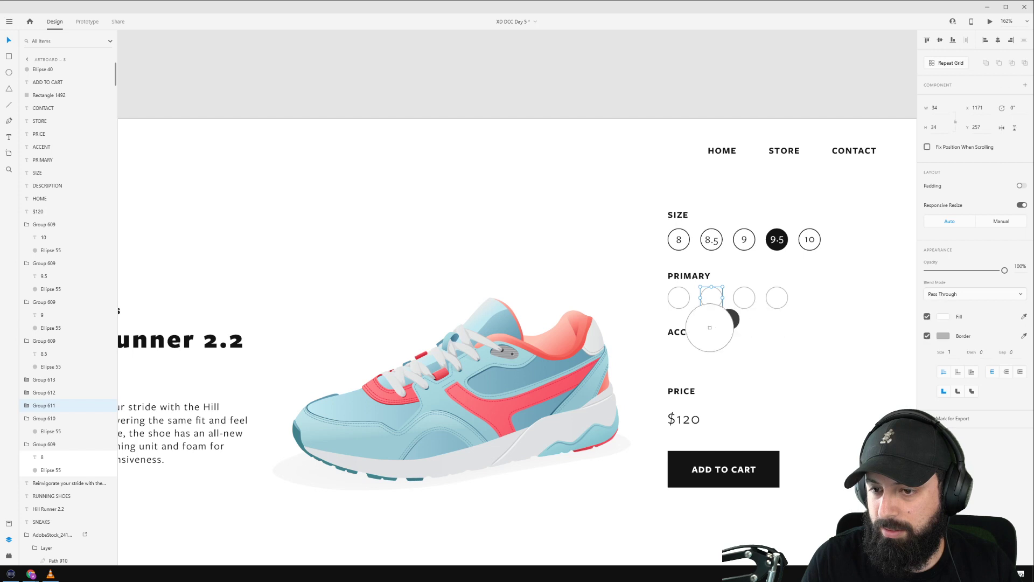
pyautogui.click(729, 319)
pyautogui.click(737, 323)
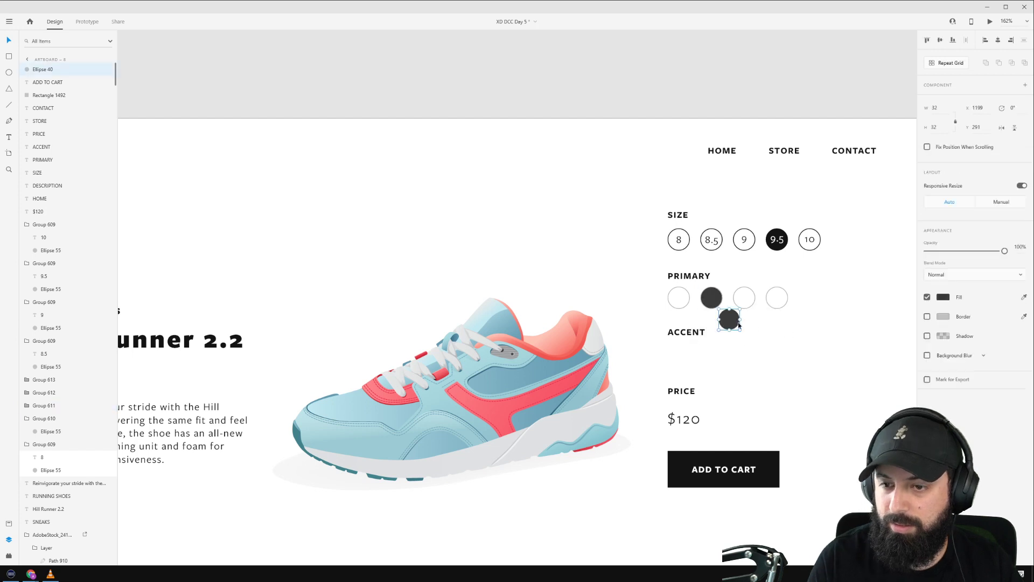
pyautogui.press('Delete')
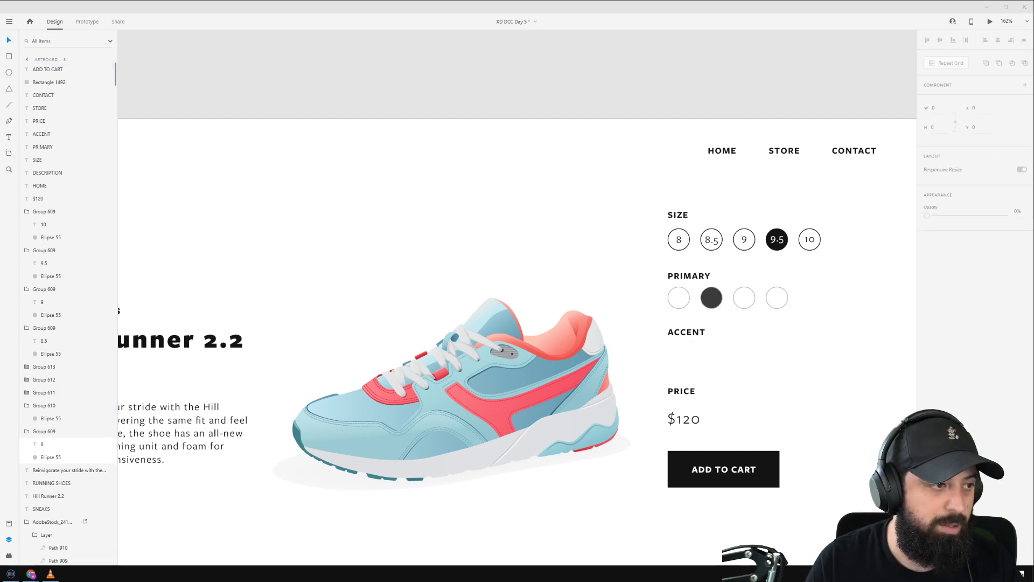
pyautogui.hotkey('ctrl', 'v')
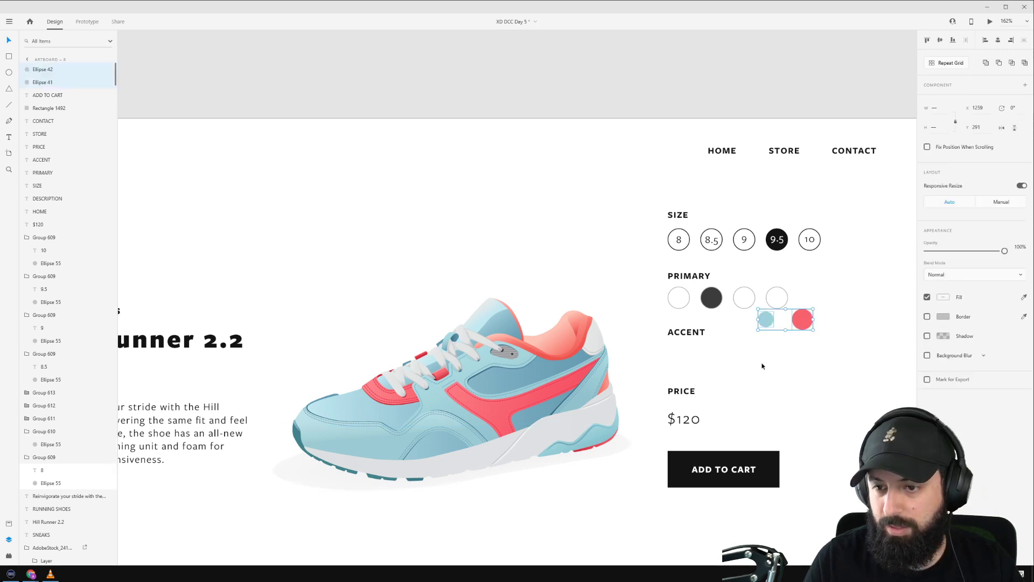
pyautogui.click(844, 303)
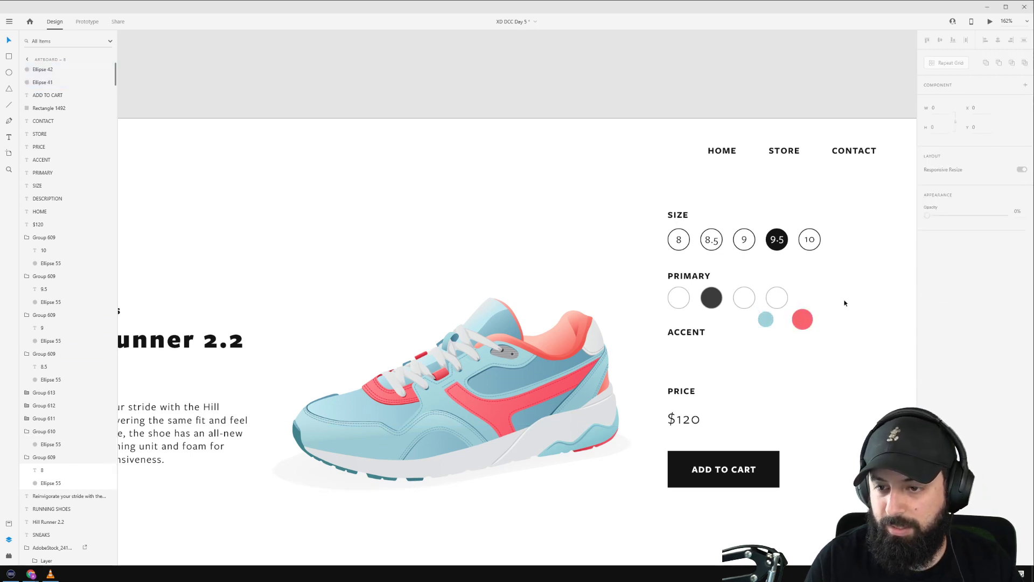
pyautogui.moveTo(805, 332); pyautogui.dragTo(759, 341)
pyautogui.press('Delete')
# Copy the black, teal and coral reference circles from the pasteboard into the page near ACCENT, and move the teal one off the black one.
pyautogui.moveTo(408, 302); pyautogui.dragTo(681, 94)
pyautogui.moveTo(412, 275); pyautogui.dragTo(728, 221)
pyautogui.moveTo(344, 155); pyautogui.dragTo(245, 203)
pyautogui.hotkey('ctrl', 'z')
pyautogui.moveTo(803, 182); pyautogui.dragTo(195, 364)
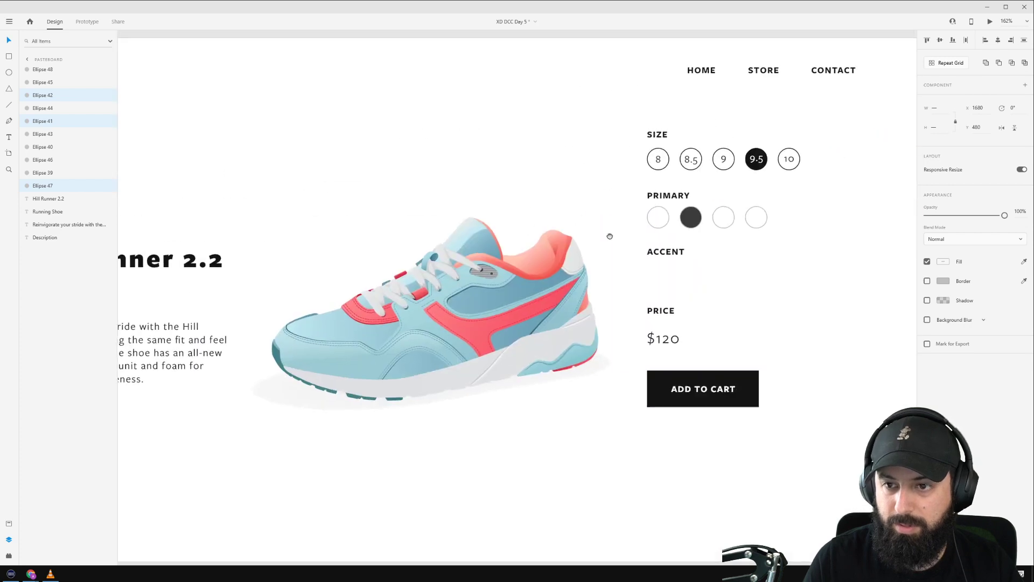
pyautogui.moveTo(812, 242); pyautogui.dragTo(609, 270)
pyautogui.hotkey('ctrl', 'v')
pyautogui.click(579, 284)
pyautogui.moveTo(534, 304); pyautogui.dragTo(568, 269)
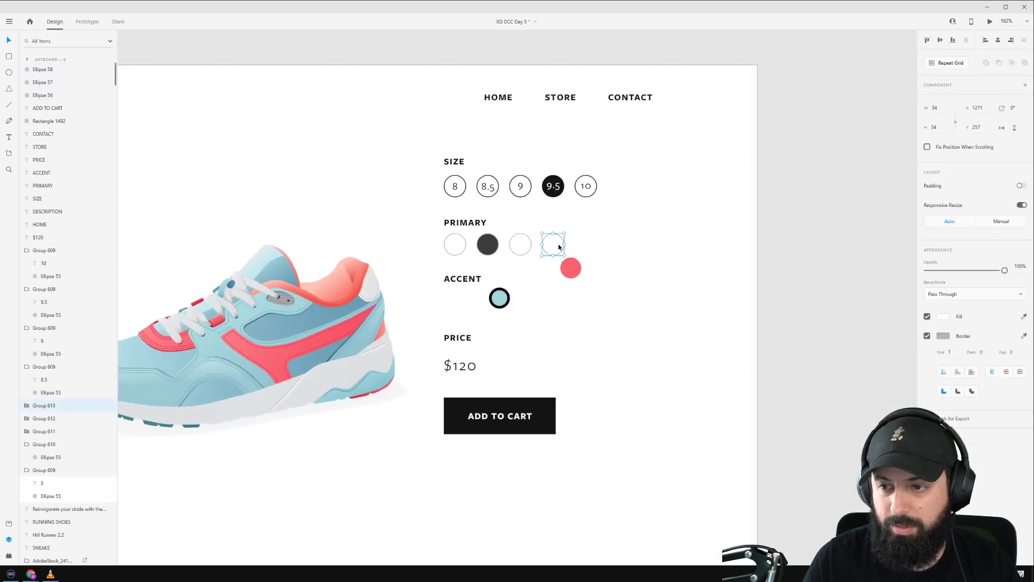
pyautogui.scroll(3, 559, 247)
pyautogui.moveTo(458, 337); pyautogui.dragTo(518, 279)
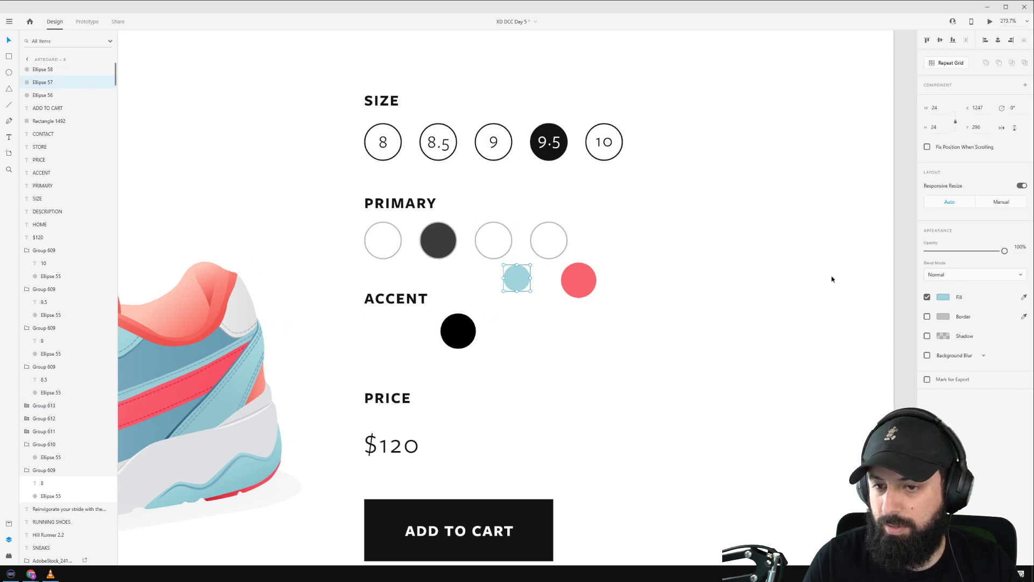
# Fill the third and fourth PRIMARY circles with teal and coral sampled from the pasted references, and delete those two references.
pyautogui.click(492, 244)
pyautogui.click(1024, 280)
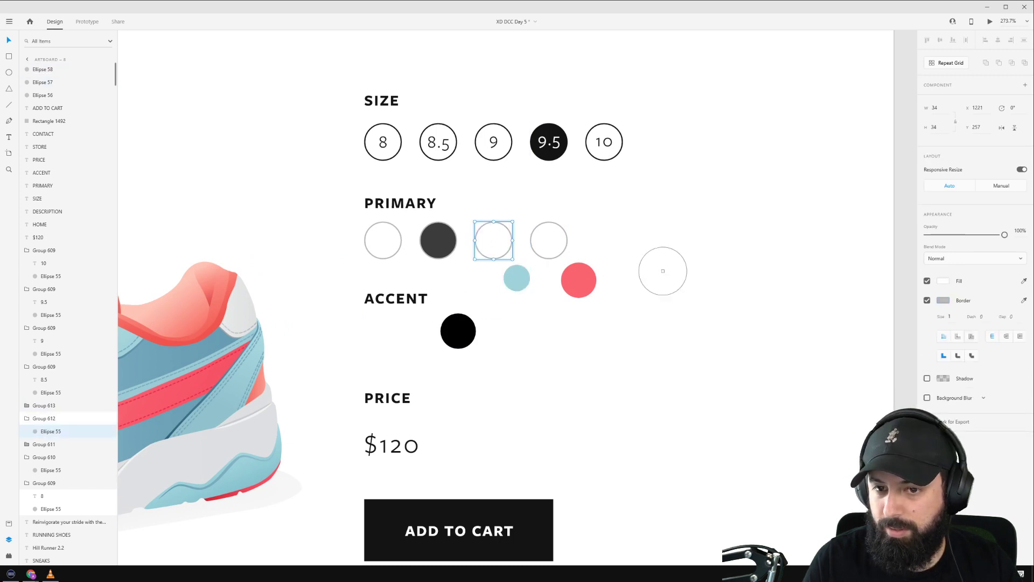
pyautogui.click(515, 280)
pyautogui.click(554, 250)
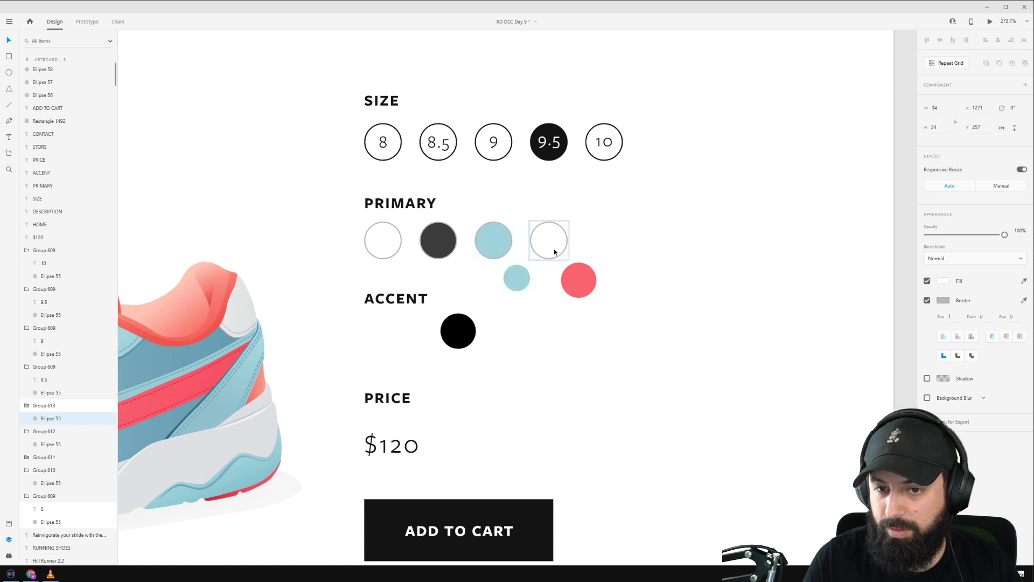
pyautogui.click(1024, 281)
pyautogui.click(578, 279)
pyautogui.moveTo(639, 283); pyautogui.dragTo(512, 295)
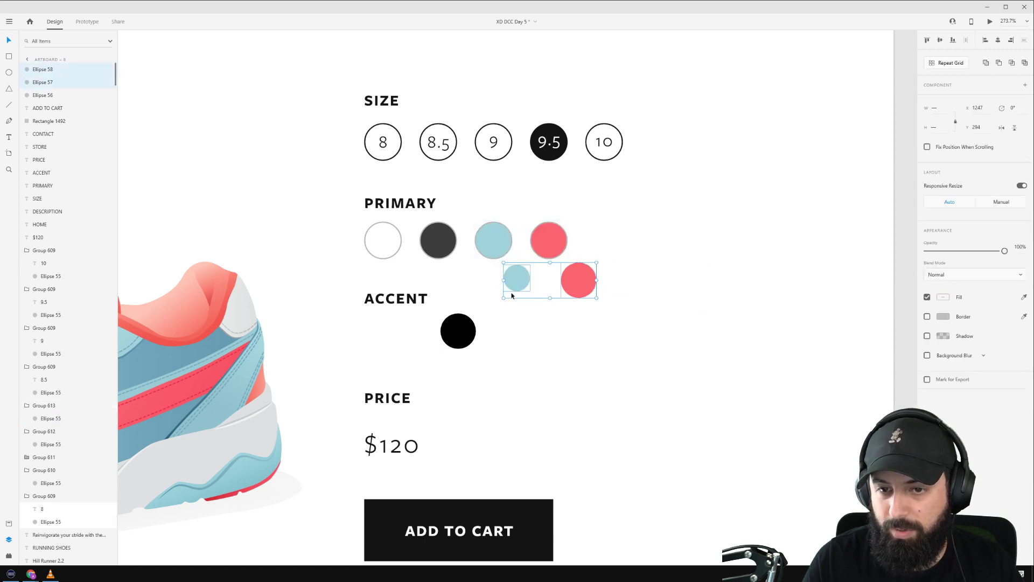
pyautogui.press('Delete')
# Remove the border from the teal, dark grey and coral circles under PRIMARY.
pyautogui.scroll(-3, 529, 277)
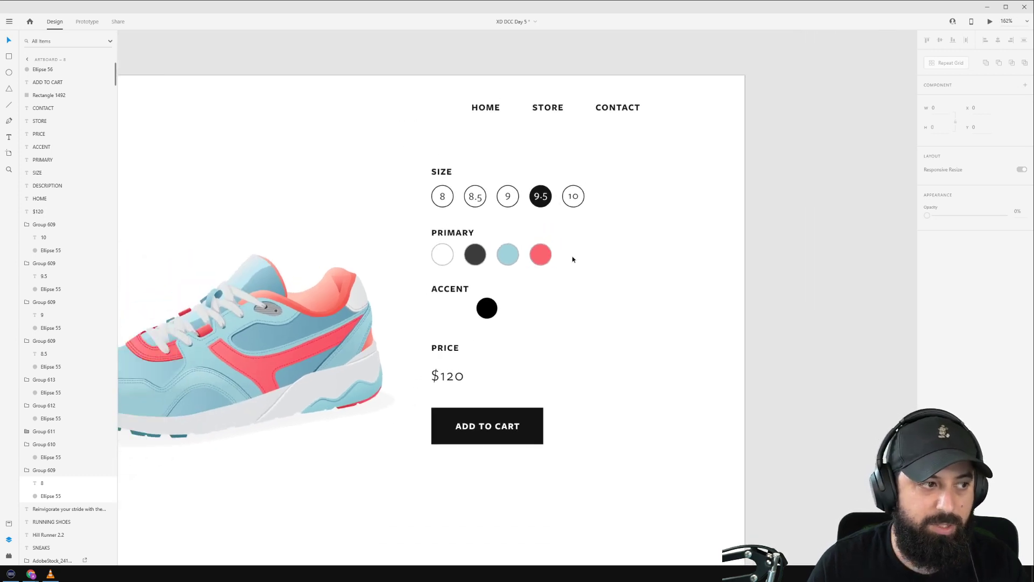
pyautogui.click(509, 263)
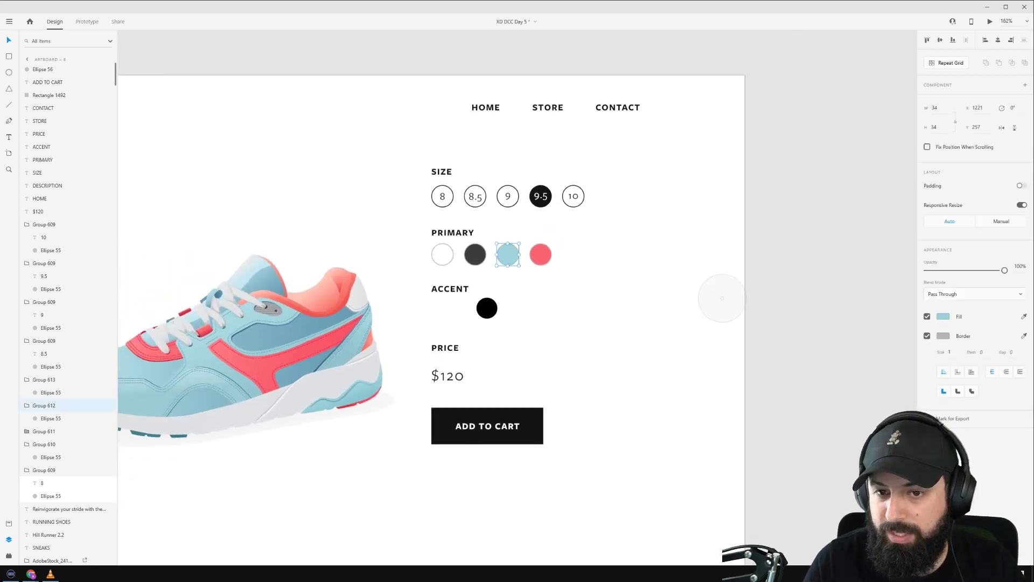
pyautogui.click(593, 255)
pyautogui.keyDown('ctrl'); pyautogui.click(477, 258); pyautogui.keyUp('ctrl')
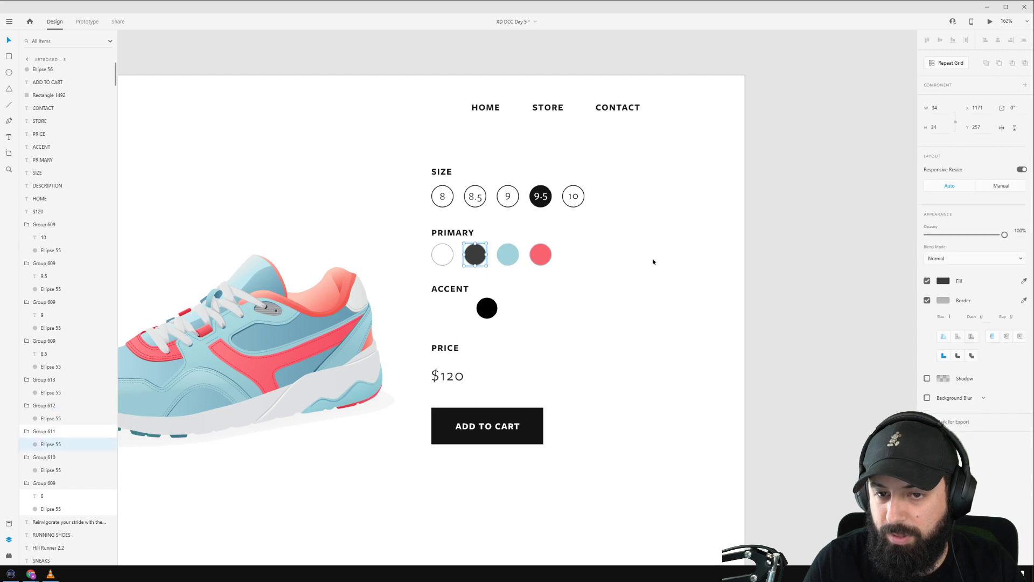
pyautogui.click(542, 258)
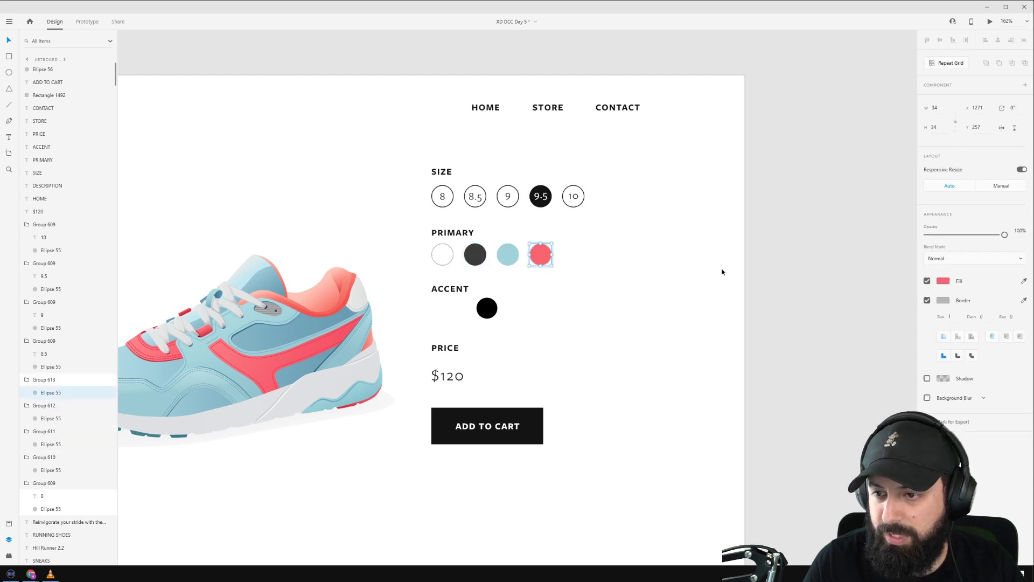
pyautogui.click(663, 284)
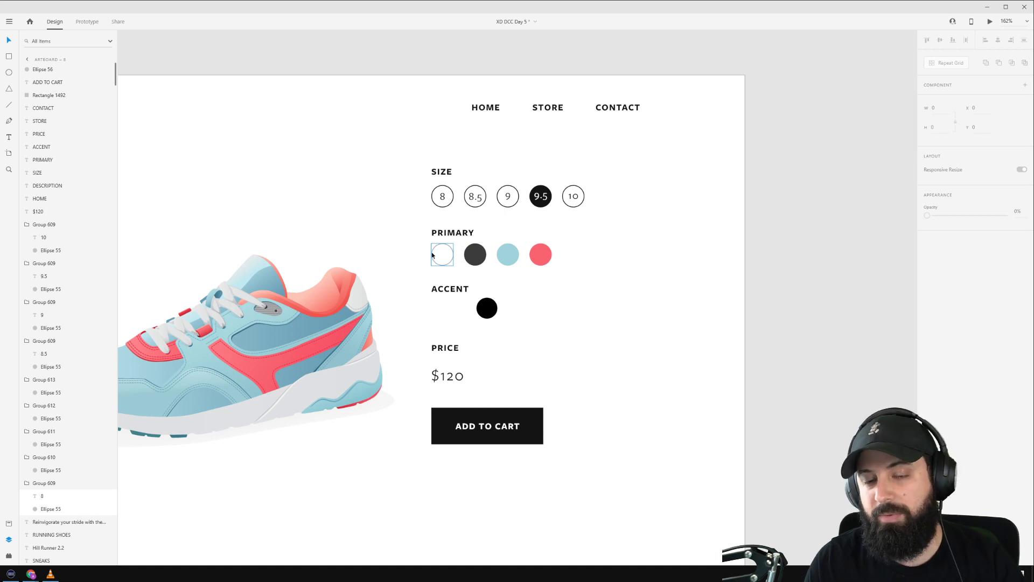
# Draw a borderless underline about 33 by 2 px beneath the teal circle and fill it with that circle's sampled teal.
pyautogui.scroll(5, 510, 282)
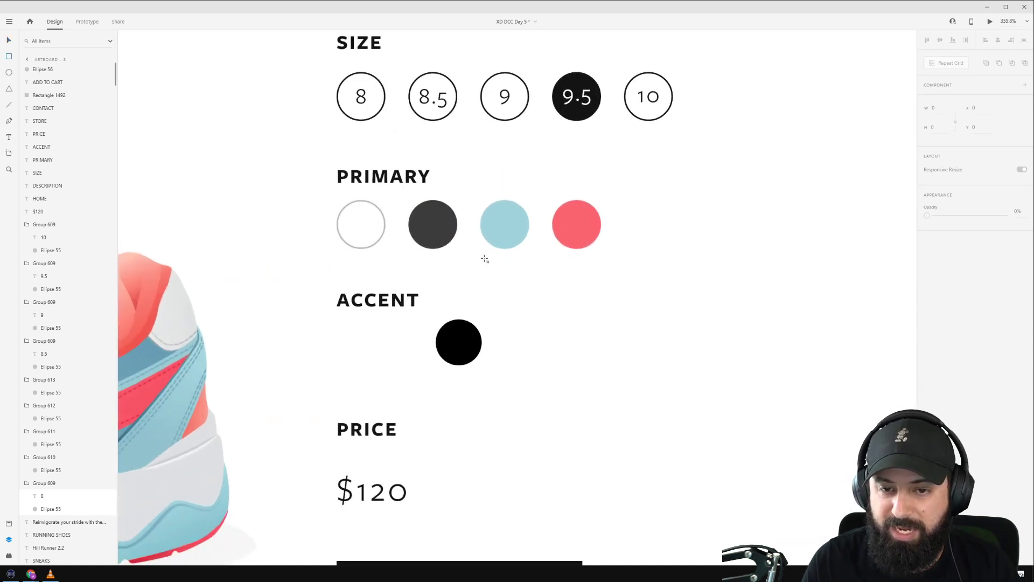
pyautogui.moveTo(481, 260); pyautogui.dragTo(531, 263)
pyautogui.click(927, 337)
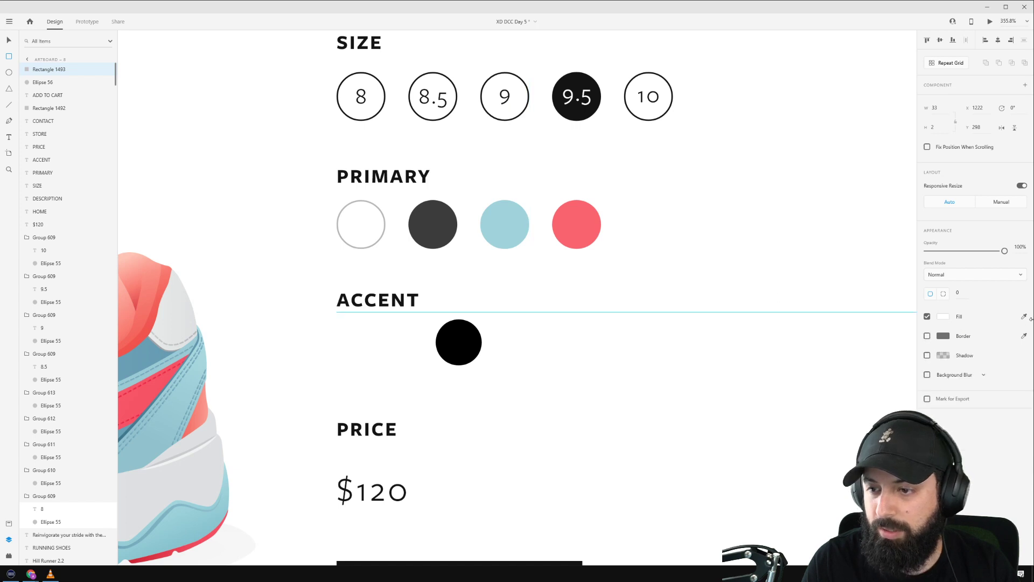
pyautogui.click(504, 225)
pyautogui.scroll(-4, 601, 167)
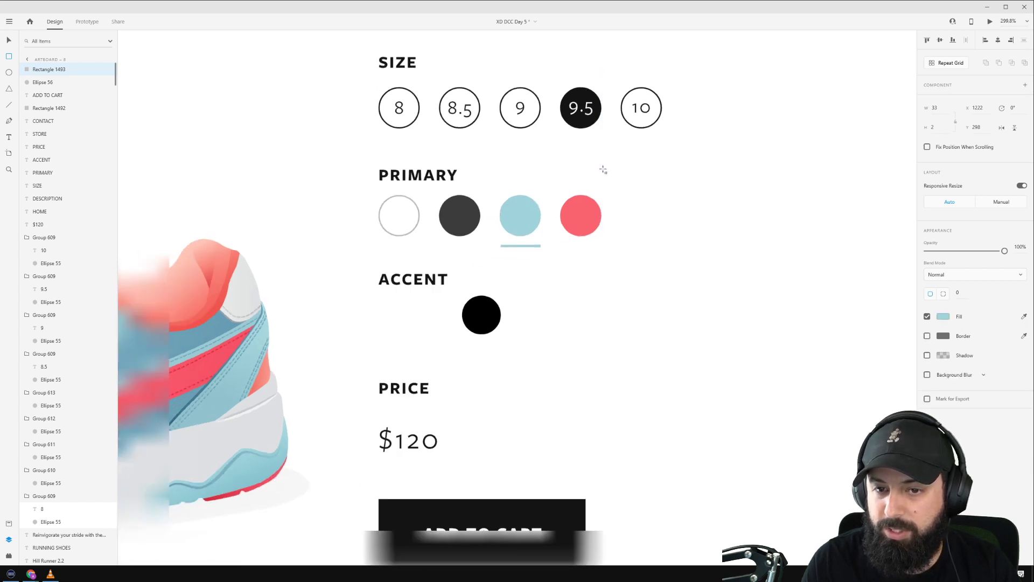
pyautogui.click(603, 261)
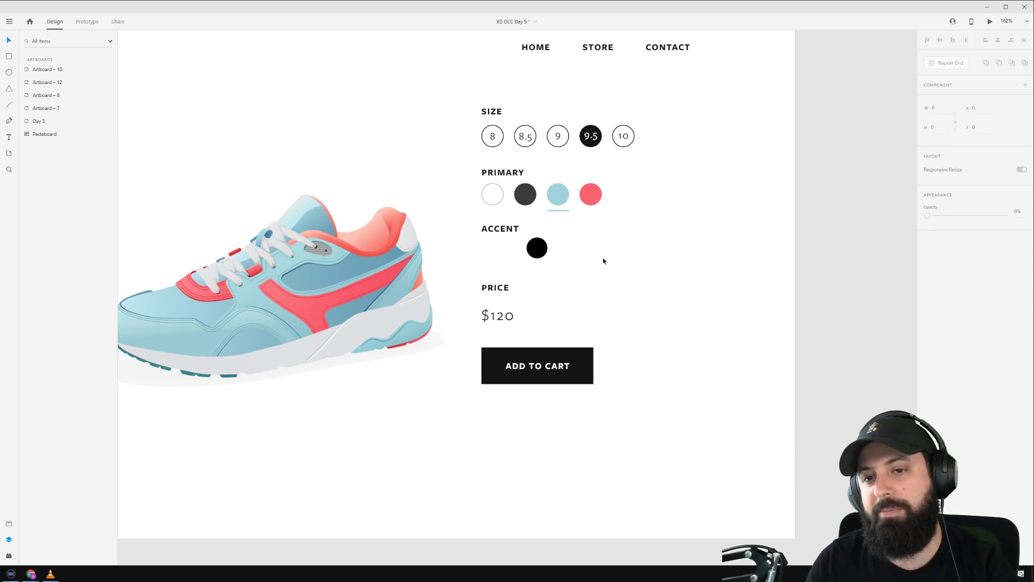
# Delete the leftover black circle below ACCENT and recolor the teal circle's underline with black sampled from the ADD TO CART button.
pyautogui.click(543, 254)
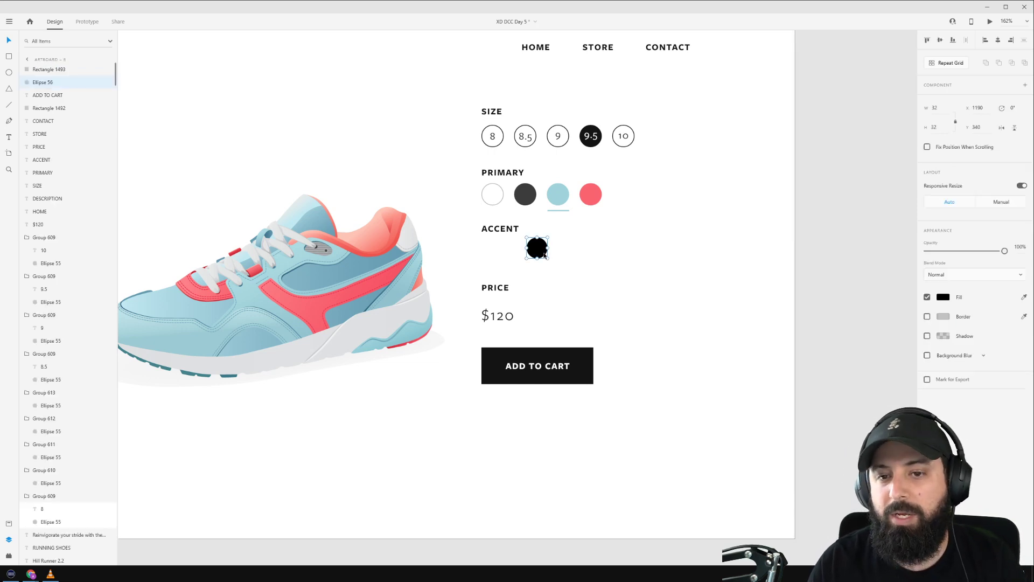
pyautogui.press('Delete')
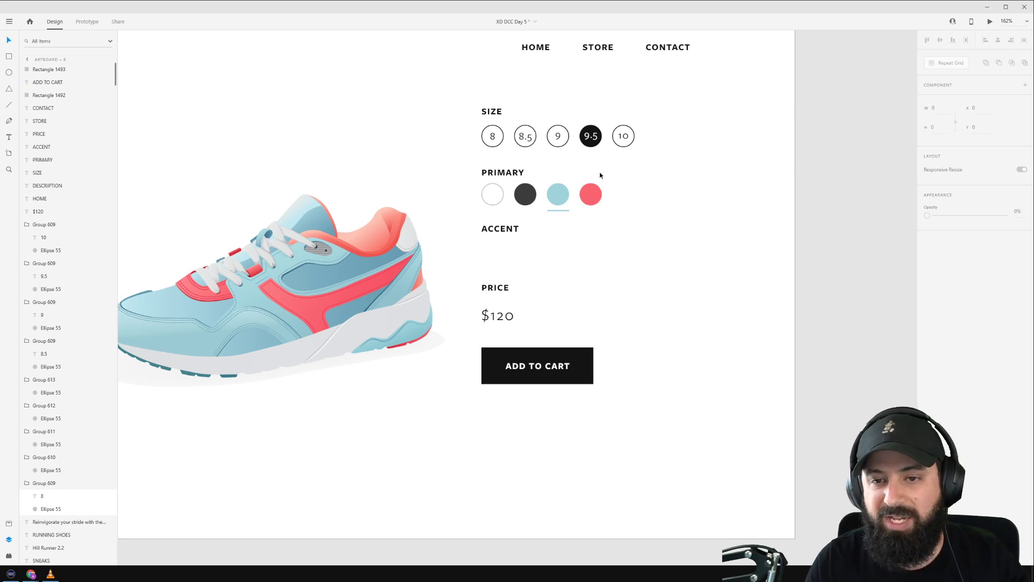
pyautogui.click(567, 210)
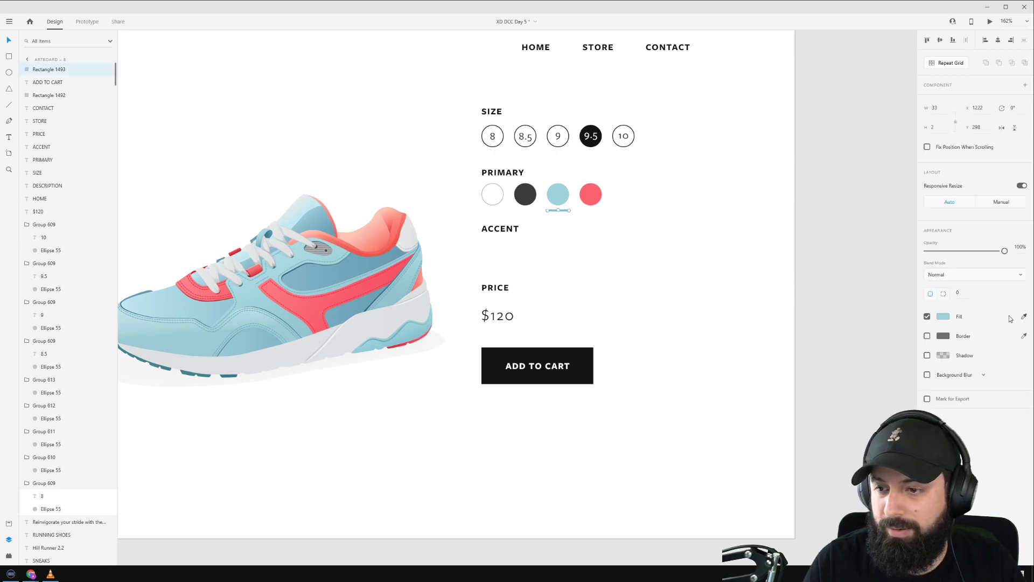
pyautogui.click(592, 360)
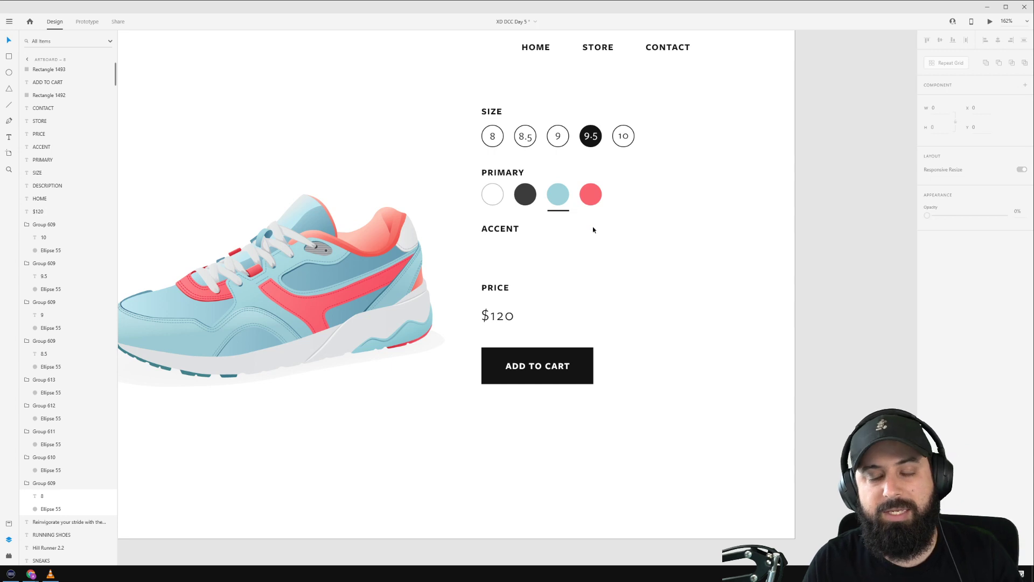
pyautogui.click(521, 199)
pyautogui.keyDown('shift'); pyautogui.click(590, 194); pyautogui.keyUp('shift')
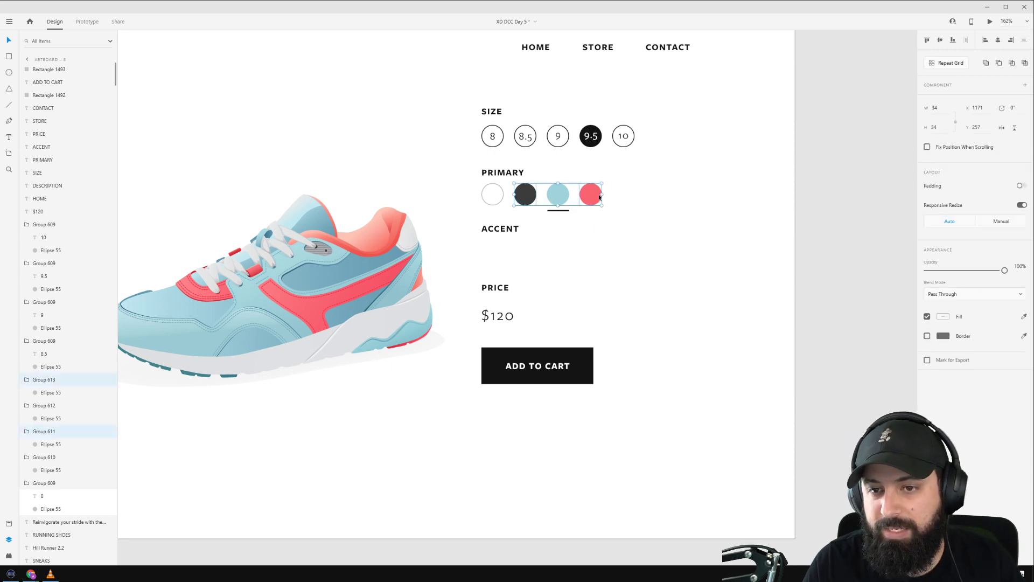
pyautogui.moveTo(1006, 270)
pyautogui.mouseDown()
pyautogui.moveTo(944, 271)
pyautogui.moveTo(1006, 271)
pyautogui.mouseUp()
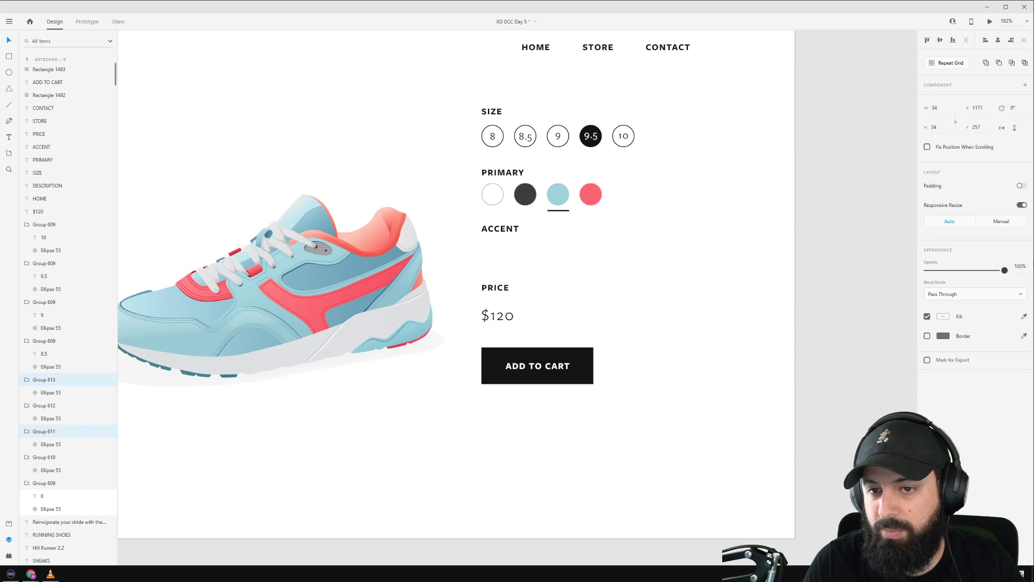
pyautogui.click(558, 228)
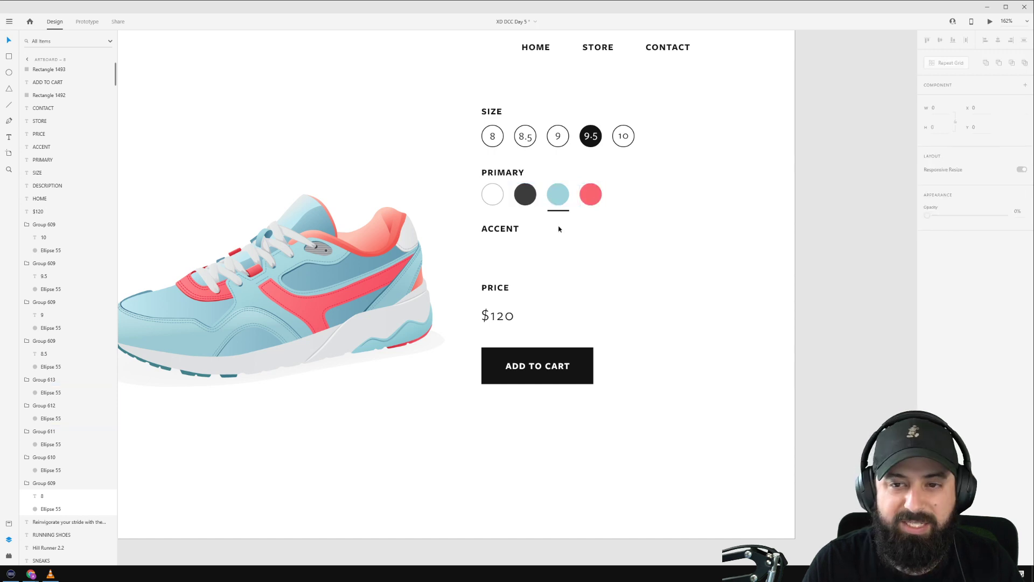
pyautogui.click(562, 188)
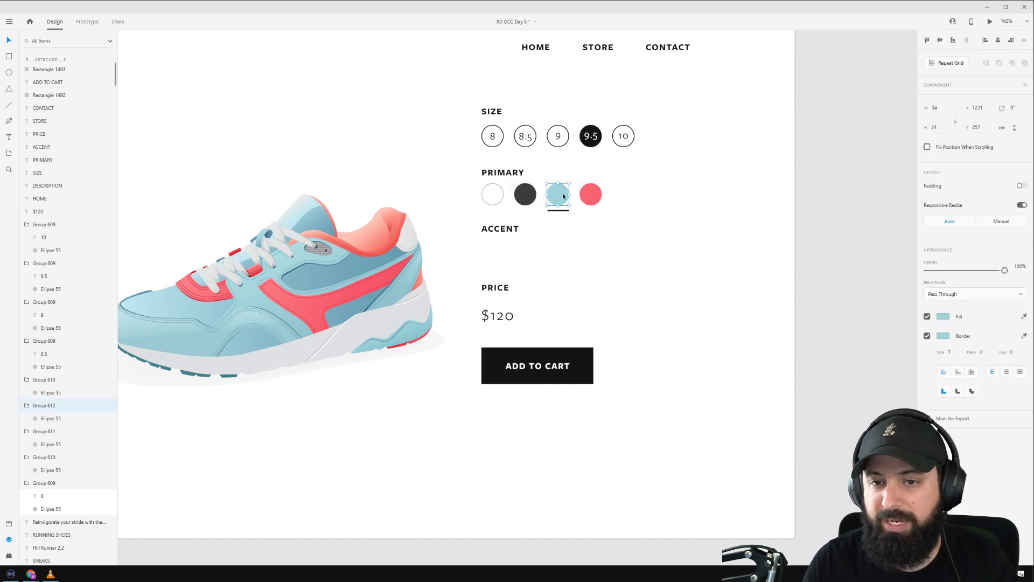
pyautogui.click(635, 217)
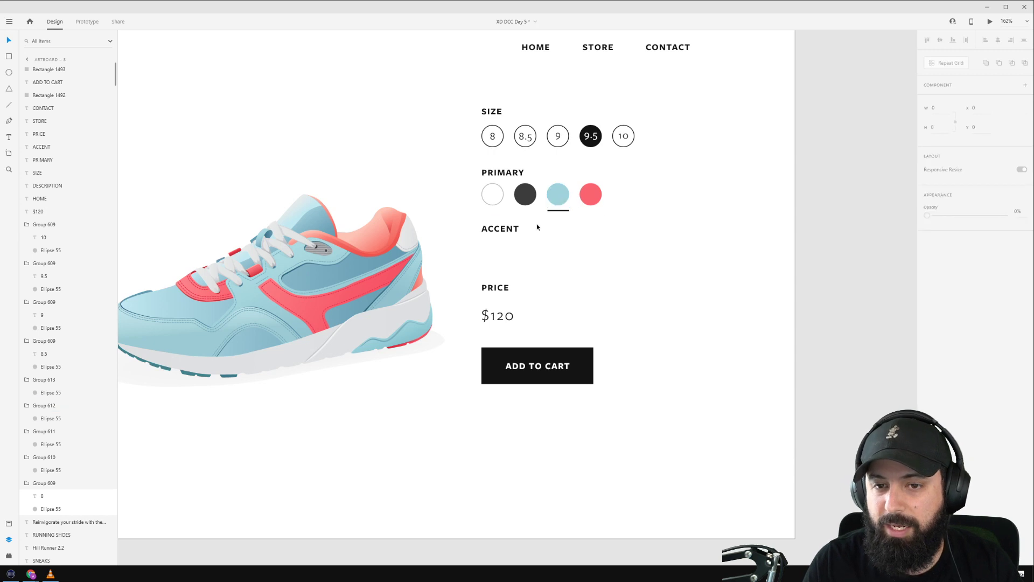
# Duplicate the four PRIMARY swatches and underline into a row below ACCENT, placing the copied underline beneath the coral circle.
pyautogui.click(504, 232)
pyautogui.moveTo(456, 186); pyautogui.dragTo(648, 225)
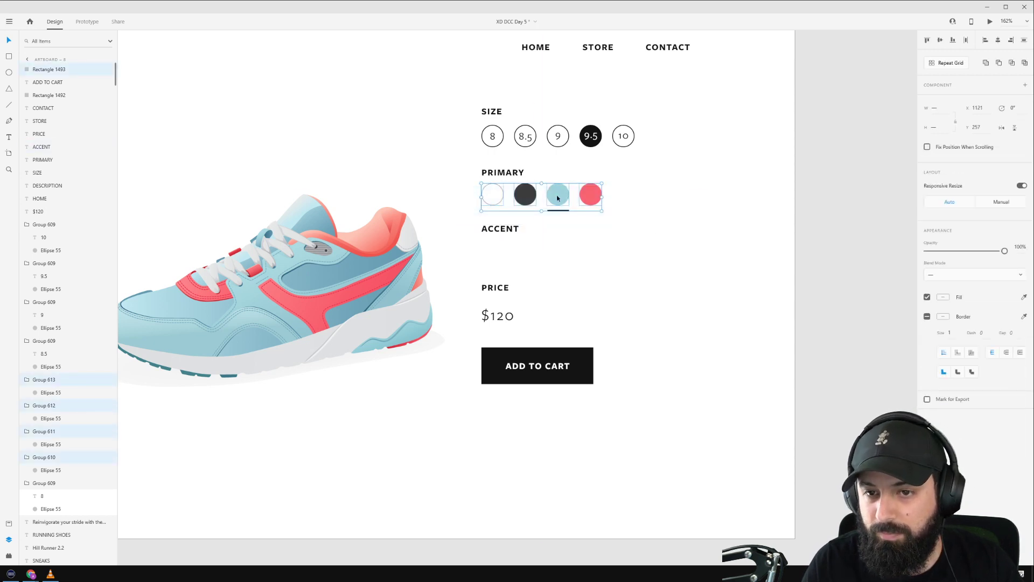
pyautogui.moveTo(557, 198); pyautogui.dragTo(586, 271)
pyautogui.click(558, 269)
pyautogui.click(683, 269)
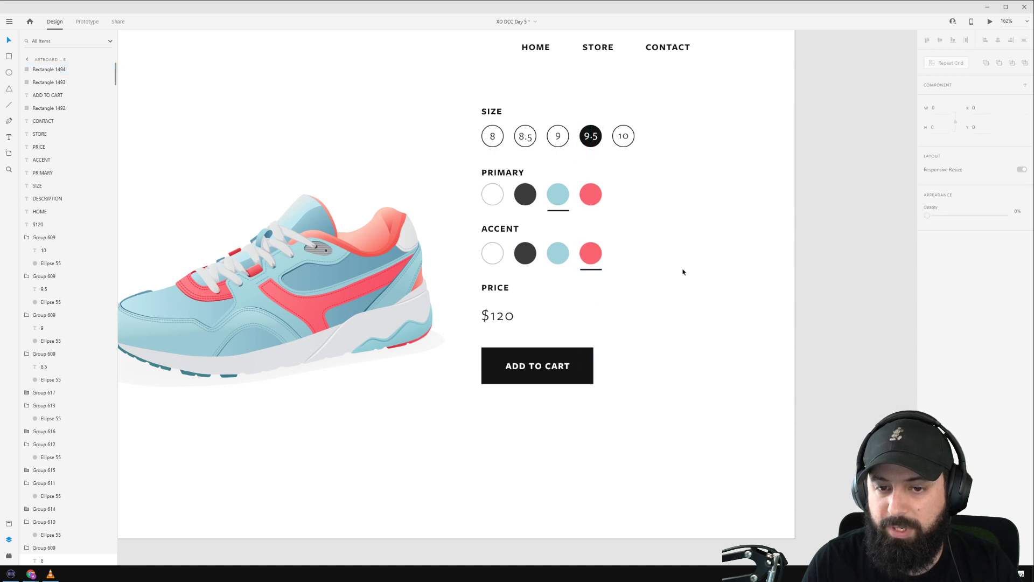
# Group the PRIMARY, ACCENT and SIZE labels each with their own row of circles.
pyautogui.scroll(-3, 683, 270)
pyautogui.moveTo(677, 207); pyautogui.dragTo(560, 242)
pyautogui.hotkey('ctrl', 'g')
pyautogui.moveTo(670, 241); pyautogui.dragTo(563, 274)
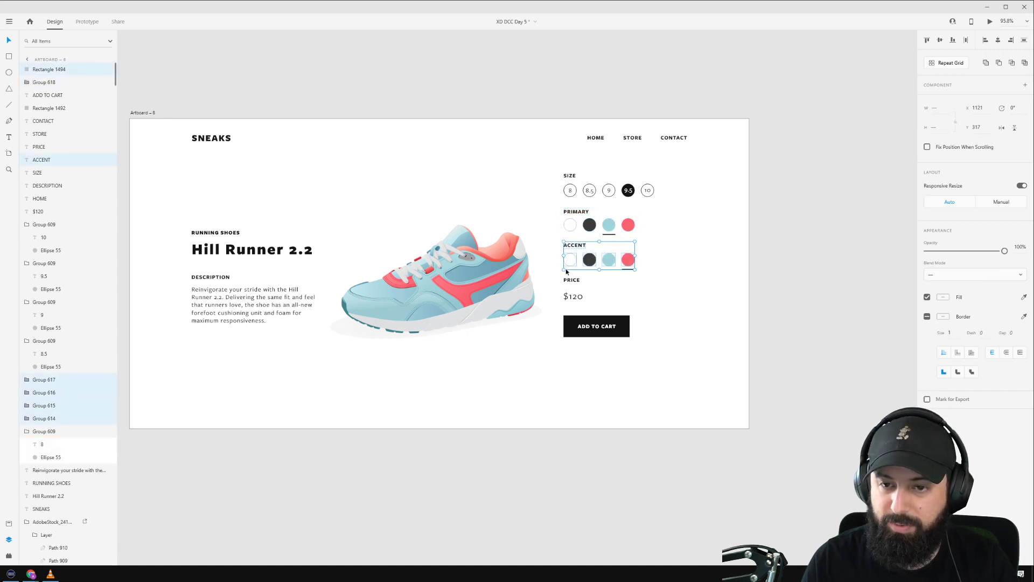
pyautogui.hotkey('ctrl', 'g')
pyautogui.moveTo(692, 166); pyautogui.dragTo(554, 210)
pyautogui.hotkey('ctrl', 'g')
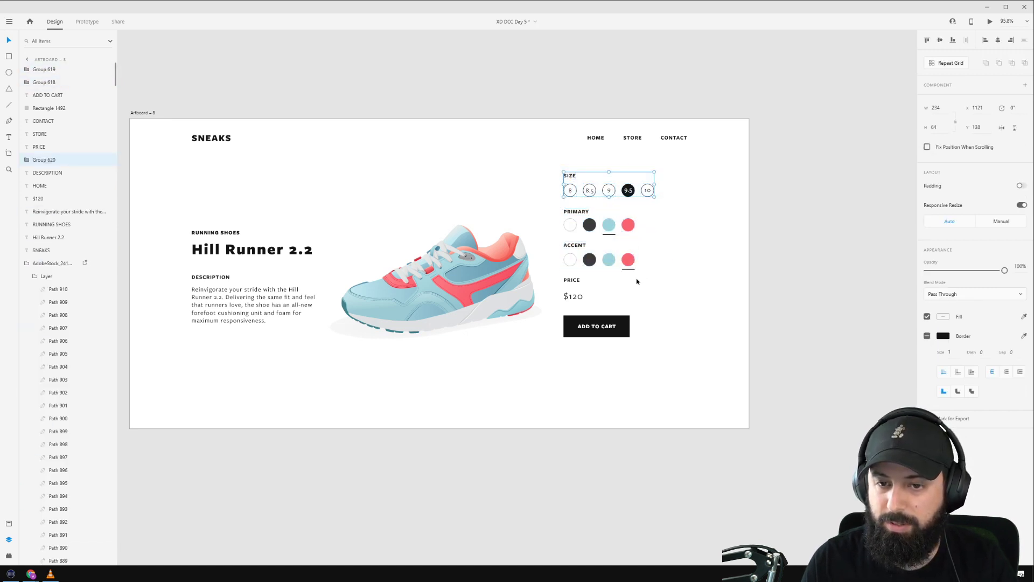
# Move $120 closer to the PRICE label and group them, and group the ADD TO CART text with its black rectangle.
pyautogui.click(570, 295)
pyautogui.moveTo(577, 297)
pyautogui.mouseDown()
pyautogui.moveTo(607, 279)
pyautogui.moveTo(562, 300)
pyautogui.mouseUp()
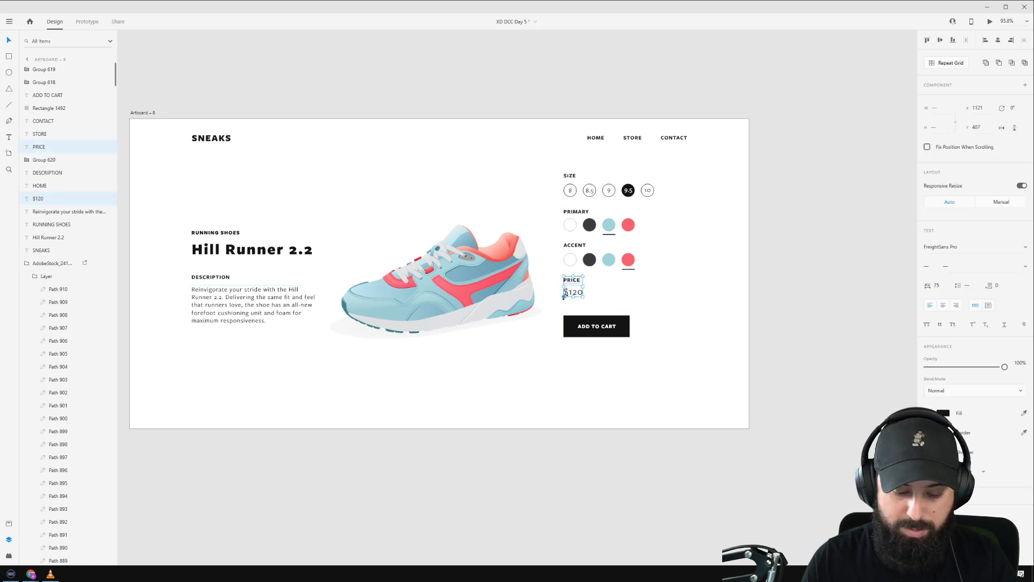
pyautogui.hotkey('ctrl', 'g')
pyautogui.moveTo(677, 310); pyautogui.dragTo(564, 350)
pyautogui.hotkey('ctrl', 'g')
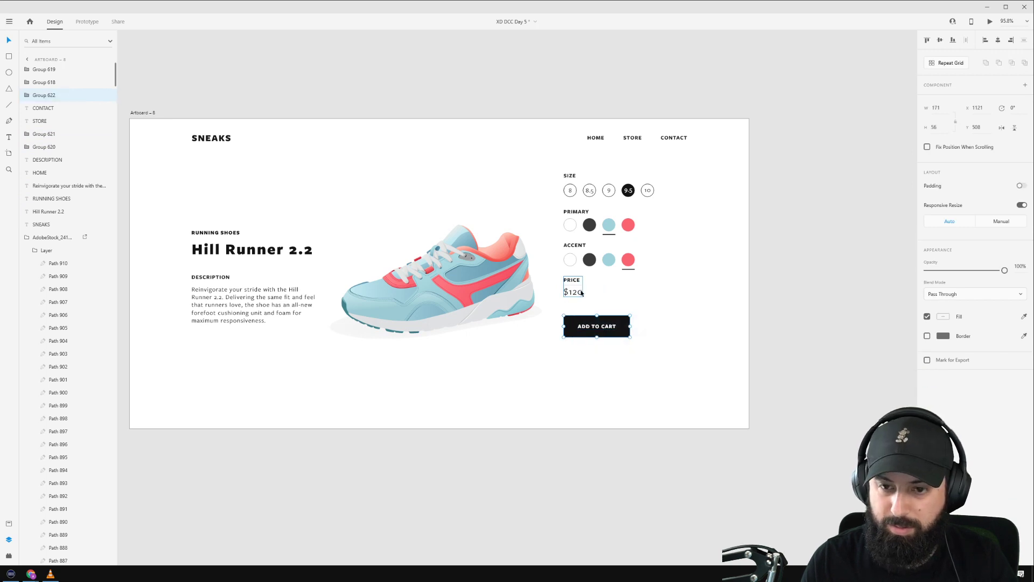
# Distribute the SIZE, PRIMARY, ACCENT, PRICE and ADD TO CART groups evenly in the vertical direction.
pyautogui.moveTo(686, 169); pyautogui.dragTo(568, 366)
pyautogui.click(1023, 41)
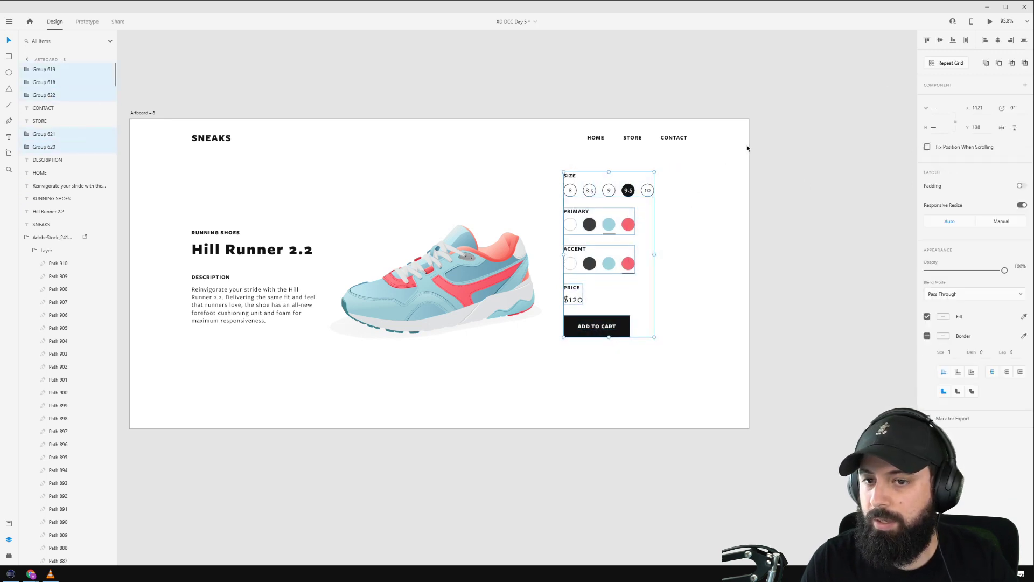
pyautogui.click(695, 201)
# Shift the options column right until its edge lines up with the end of CONTACT, and move the shoe slightly right.
pyautogui.moveTo(674, 169); pyautogui.dragTo(563, 377)
pyautogui.moveTo(589, 263); pyautogui.dragTo(622, 260)
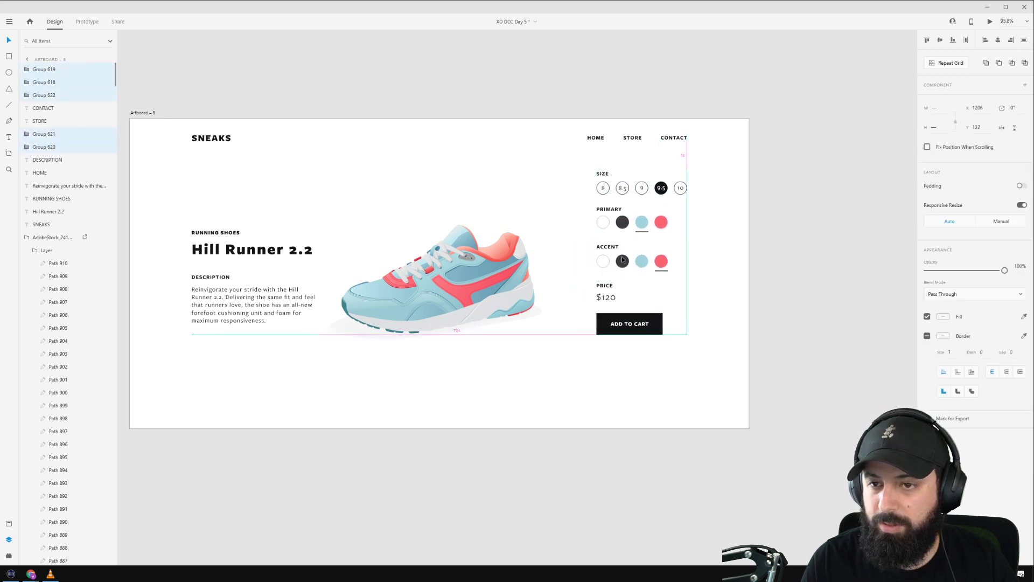
pyautogui.moveTo(481, 286); pyautogui.dragTo(498, 288)
pyautogui.click(464, 199)
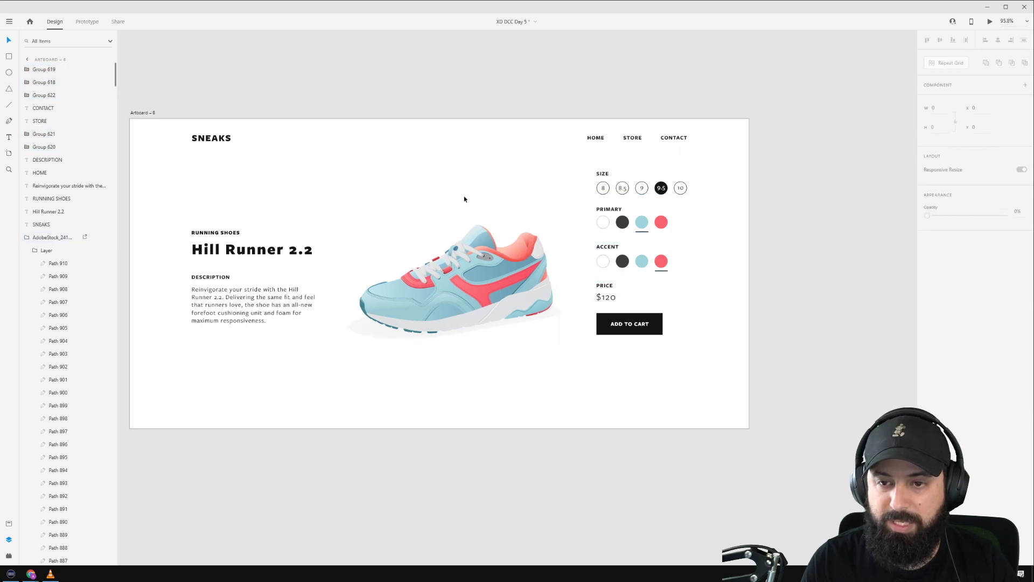
# Lower the whole options column to about Y 169, keeping it aligned with the end of CONTACT.
pyautogui.moveTo(715, 170); pyautogui.dragTo(607, 372)
pyautogui.moveTo(603, 188); pyautogui.dragTo(603, 202)
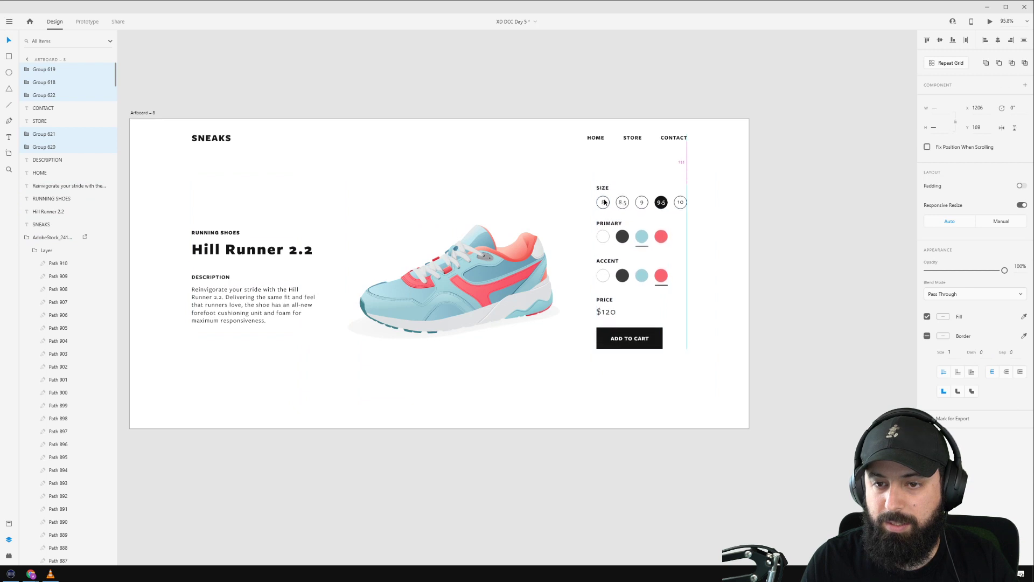
pyautogui.click(522, 197)
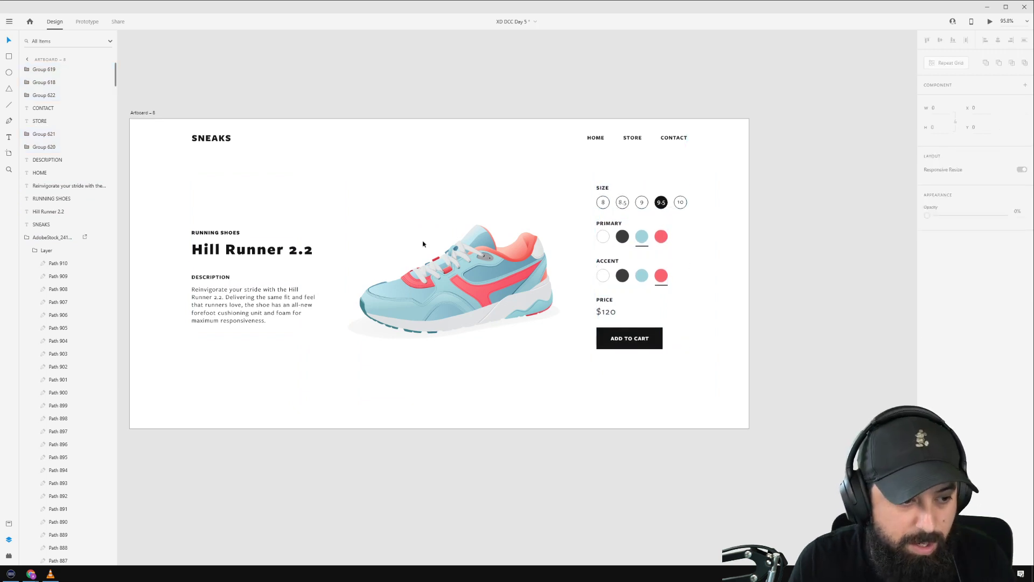
# Duplicate the finished sneaker artboard, Artboard – 8, and place the copy directly to its right.
pyautogui.scroll(-5, 422, 226)
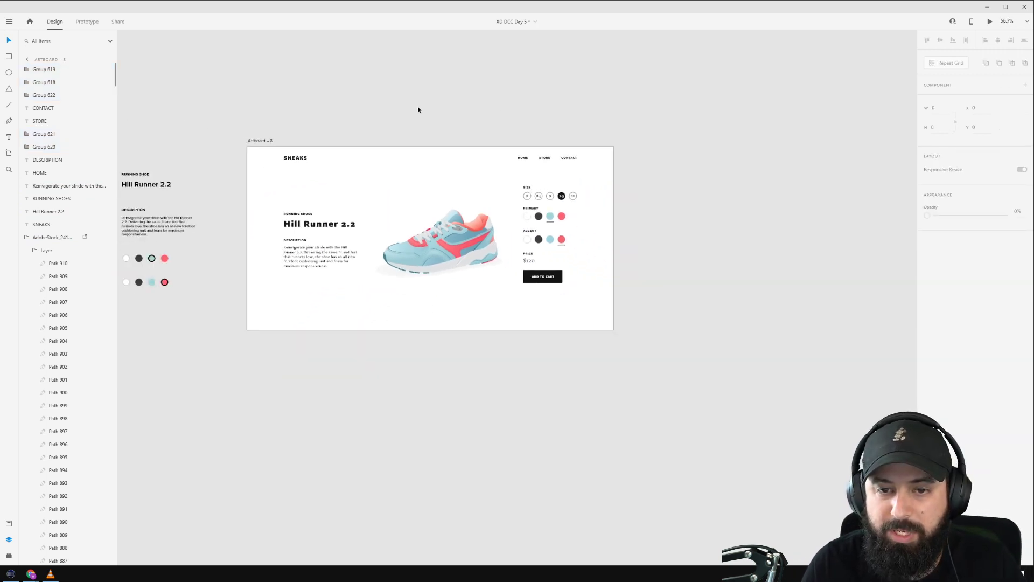
pyautogui.moveTo(656, 109); pyautogui.dragTo(553, 110)
pyautogui.moveTo(709, 100); pyautogui.dragTo(712, 77)
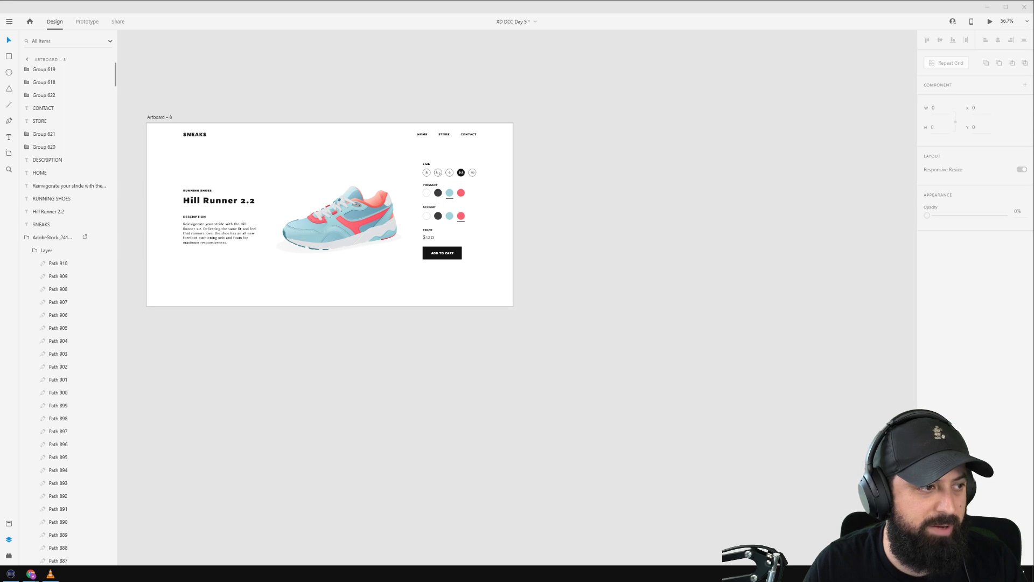
pyautogui.click(149, 118)
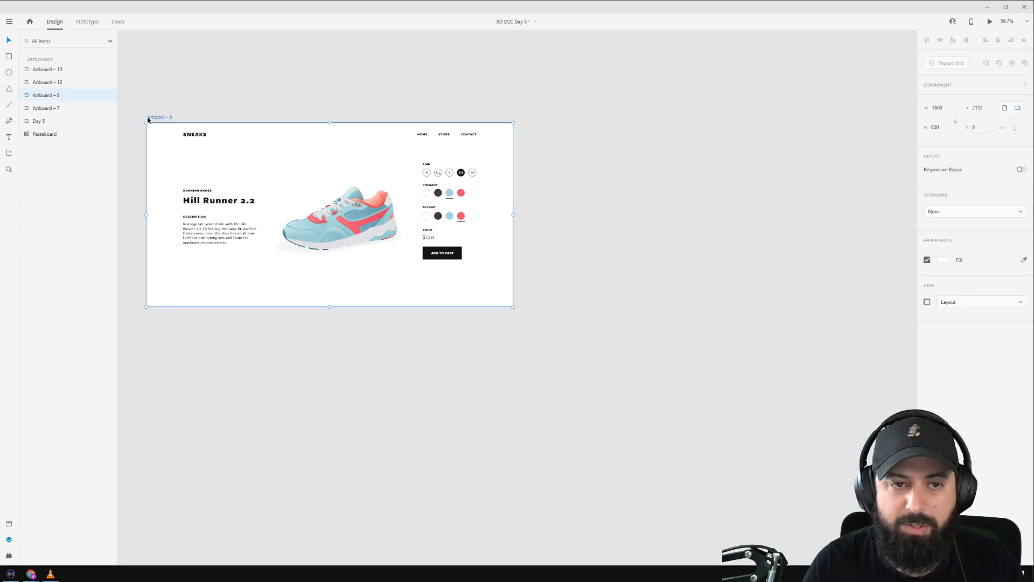
pyautogui.moveTo(174, 119); pyautogui.dragTo(536, 109)
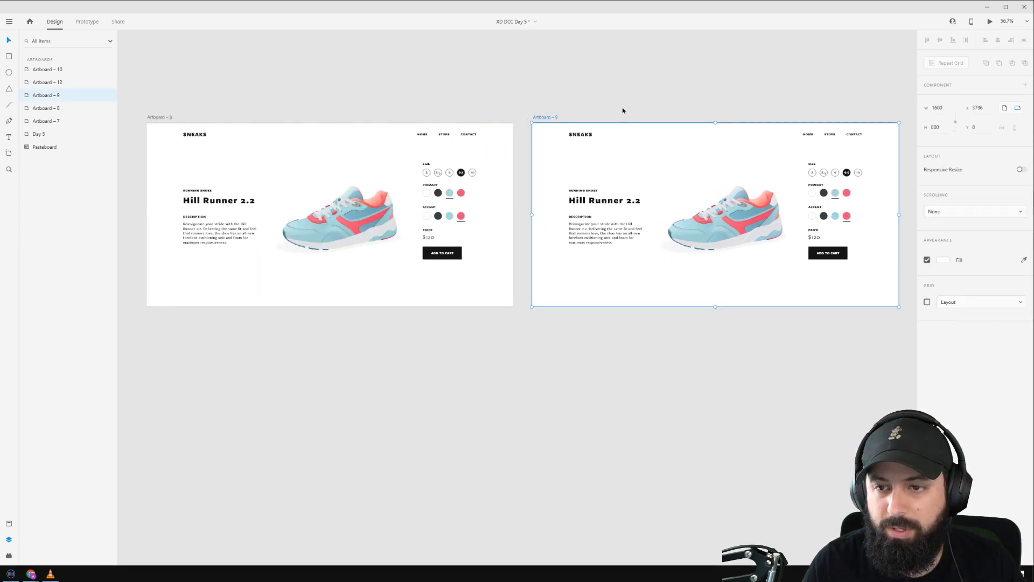
# Move the three reference artboards with black header bars farther right, away from the duplicated artboard.
pyautogui.moveTo(762, 99); pyautogui.dragTo(495, 86)
pyautogui.scroll(-8, 738, 102)
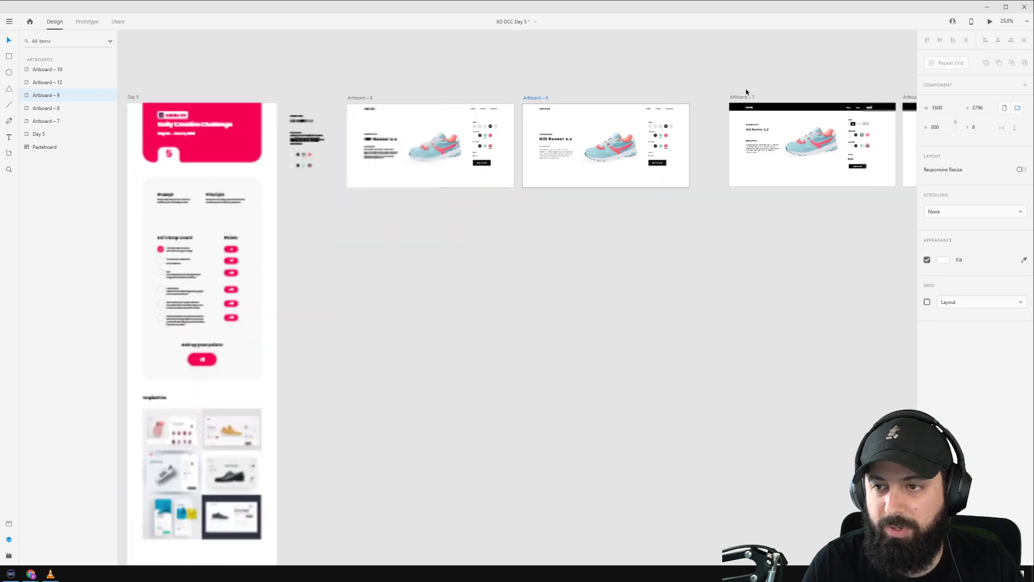
pyautogui.moveTo(727, 107); pyautogui.dragTo(414, 197)
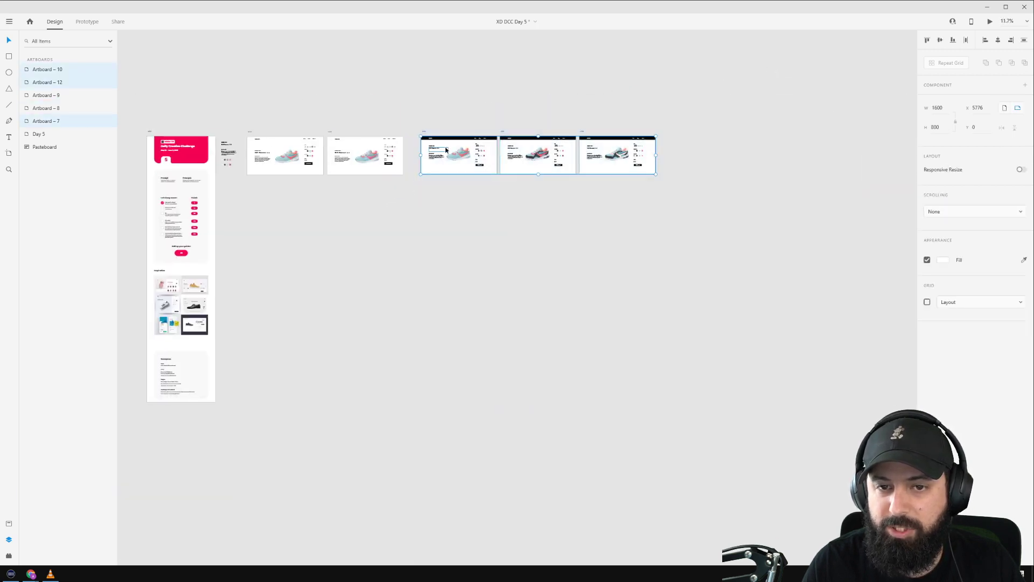
pyautogui.moveTo(539, 155); pyautogui.dragTo(806, 155)
pyautogui.click(462, 127)
# Replace the teal shoe on the duplicated artboard with the version that has black panels.
pyautogui.scroll(3, 325, 136)
pyautogui.scroll(5, 326, 137)
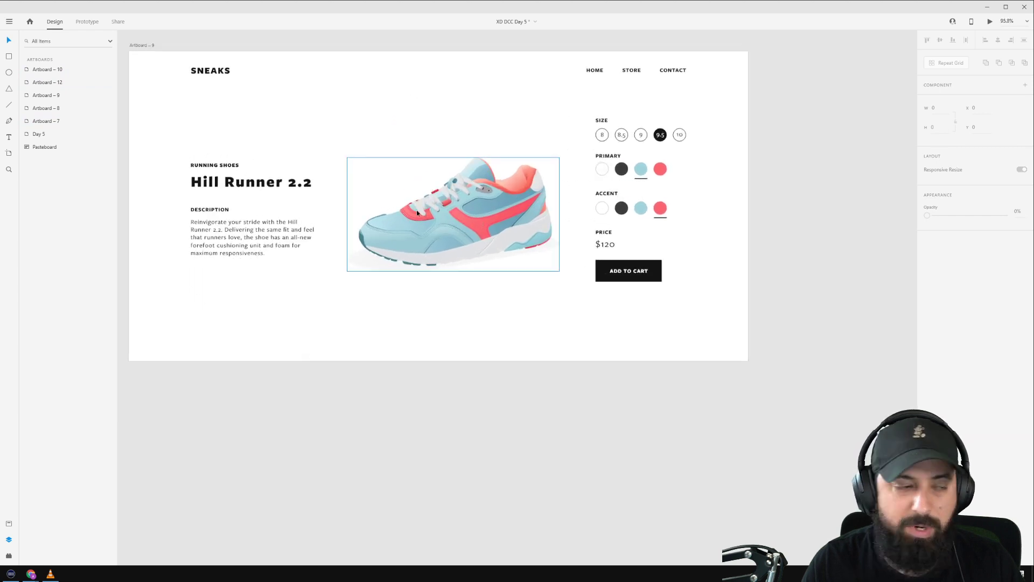
pyautogui.click(453, 218)
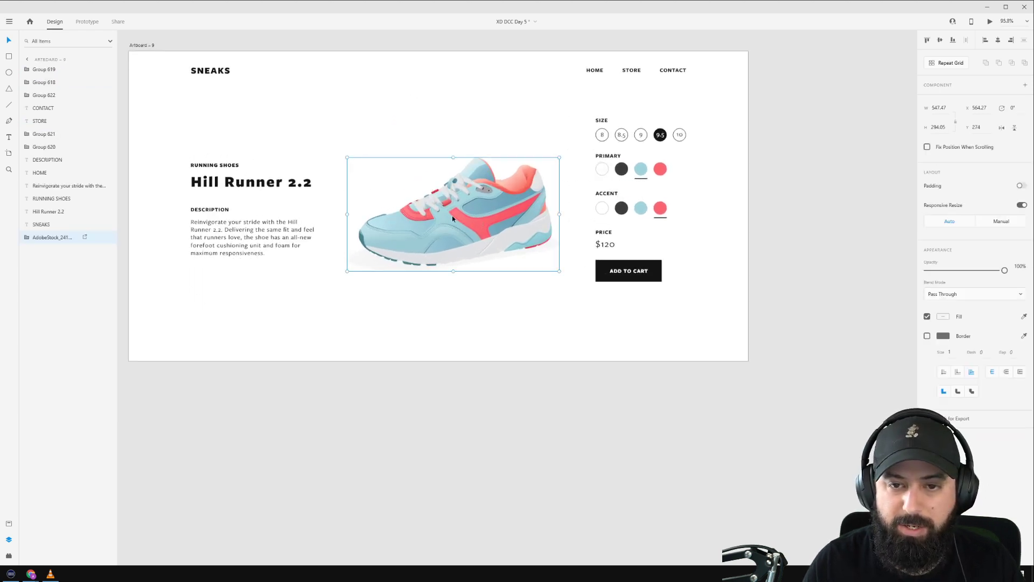
pyautogui.press('Delete')
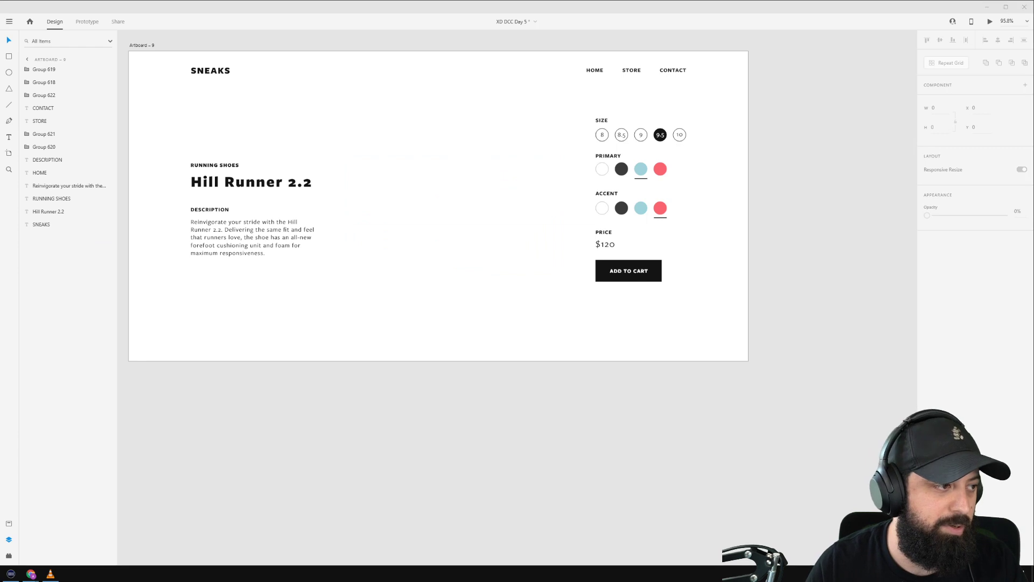
pyautogui.hotkey('ctrl', 'z')
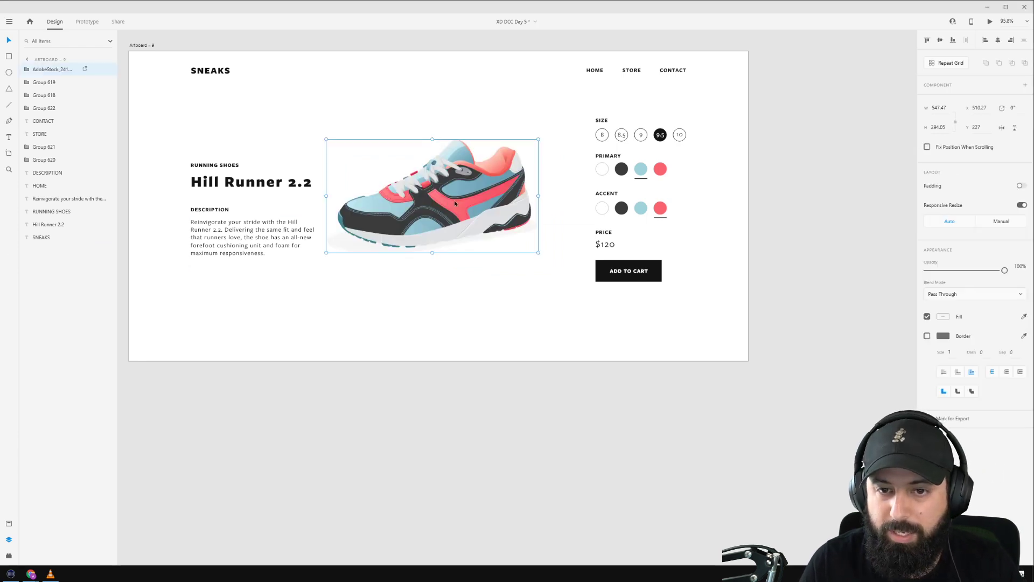
# Bottom-align the black-panelled shoe with the teal shoe on the original artboard.
pyautogui.scroll(-5, 450, 199)
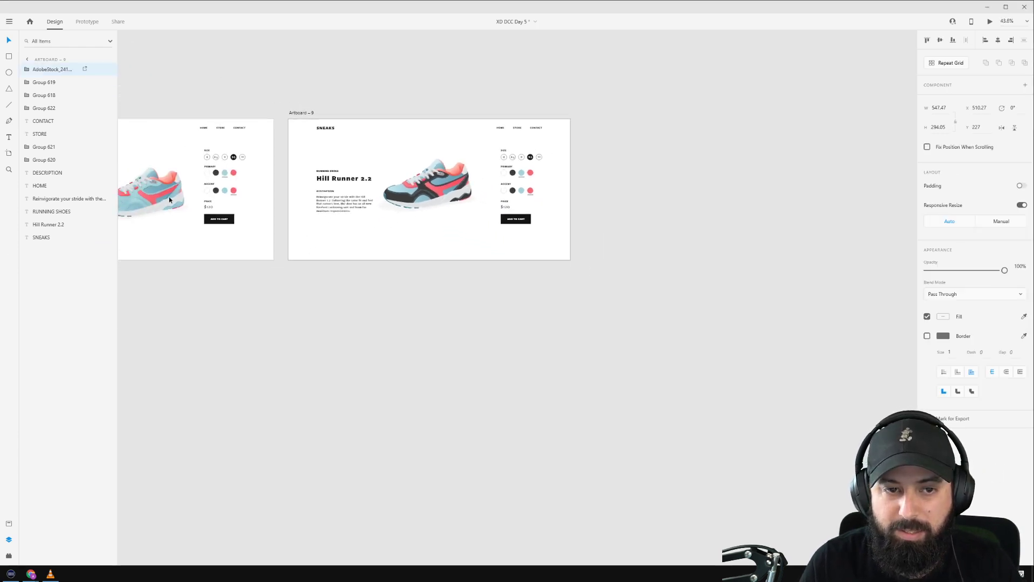
pyautogui.click(165, 201)
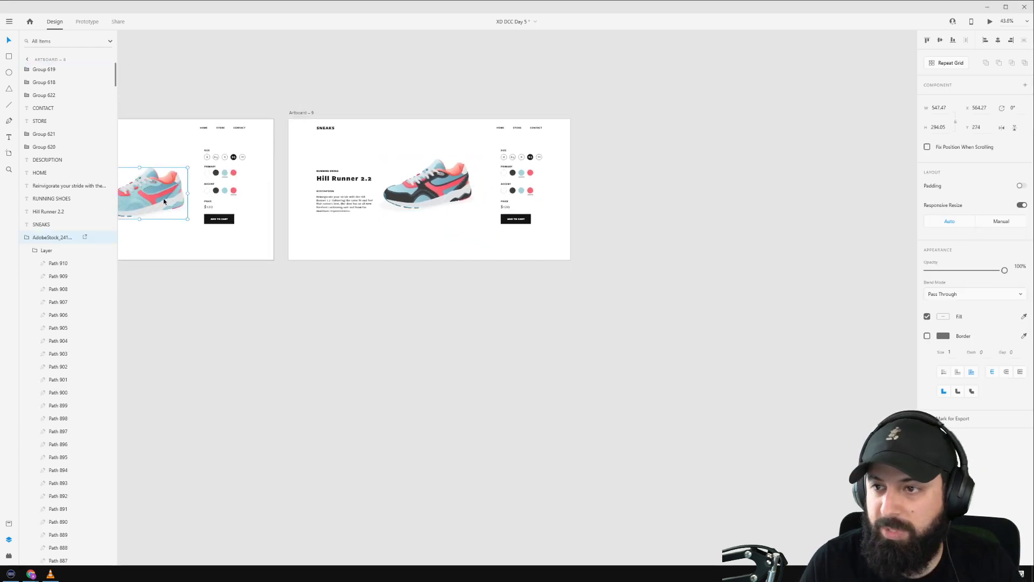
pyautogui.click(438, 194)
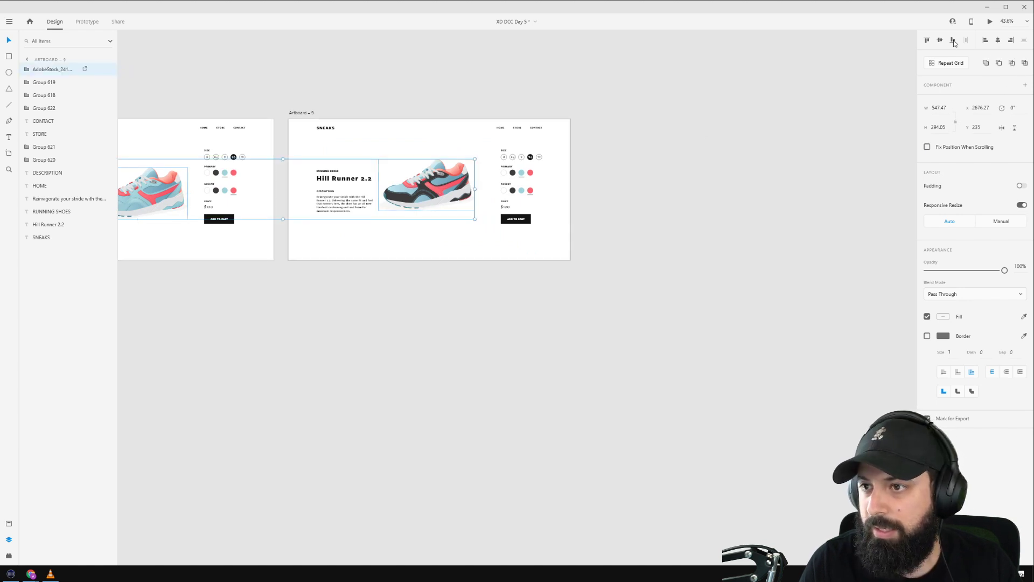
pyautogui.click(952, 40)
pyautogui.click(438, 194)
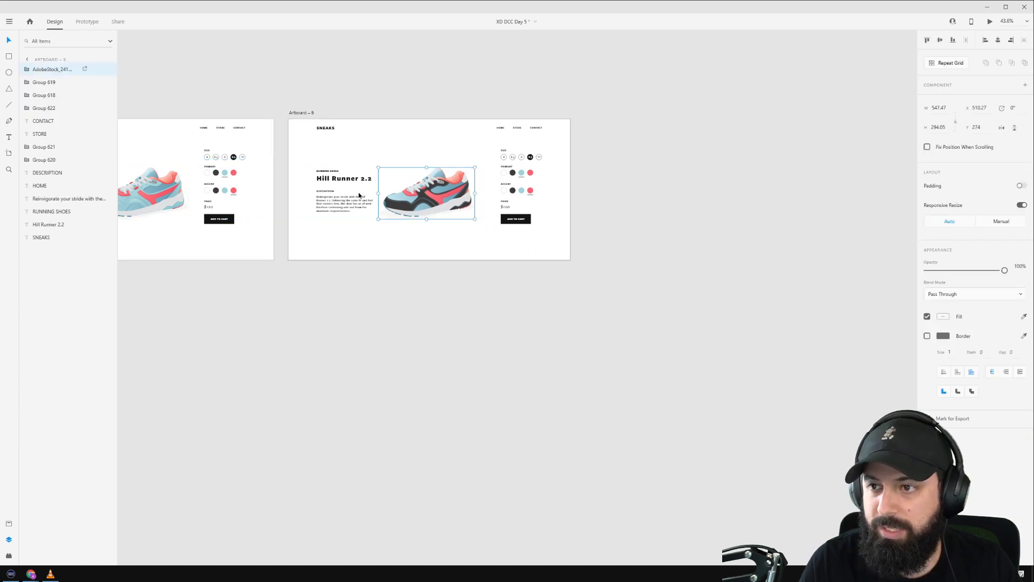
# Copy the teal shoe's X position of 564.27 to the black-panelled shoe on the duplicated artboard.
pyautogui.click(147, 197)
pyautogui.click(399, 191)
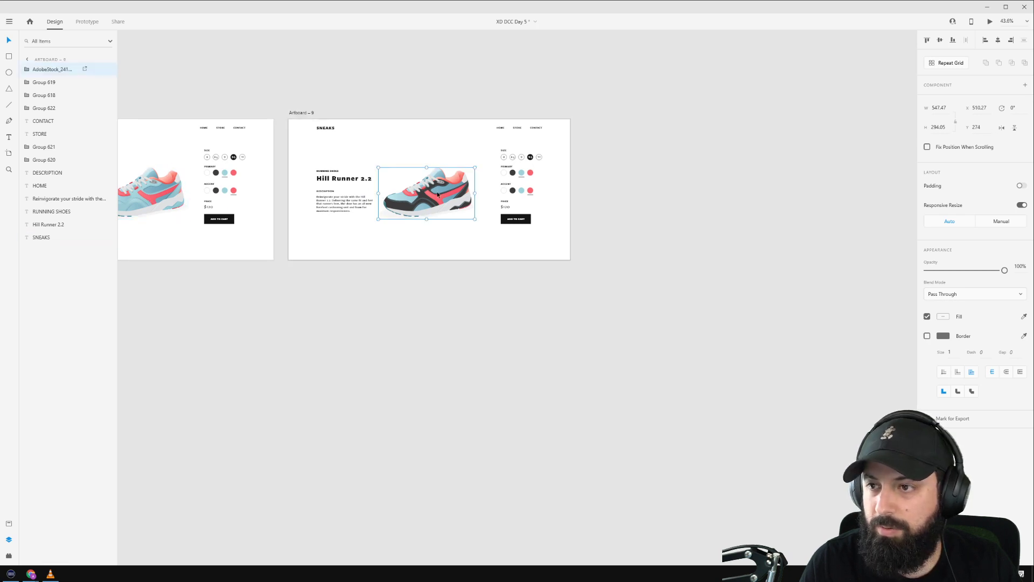
pyautogui.hotkey('ctrl', 'z')
pyautogui.click(976, 110)
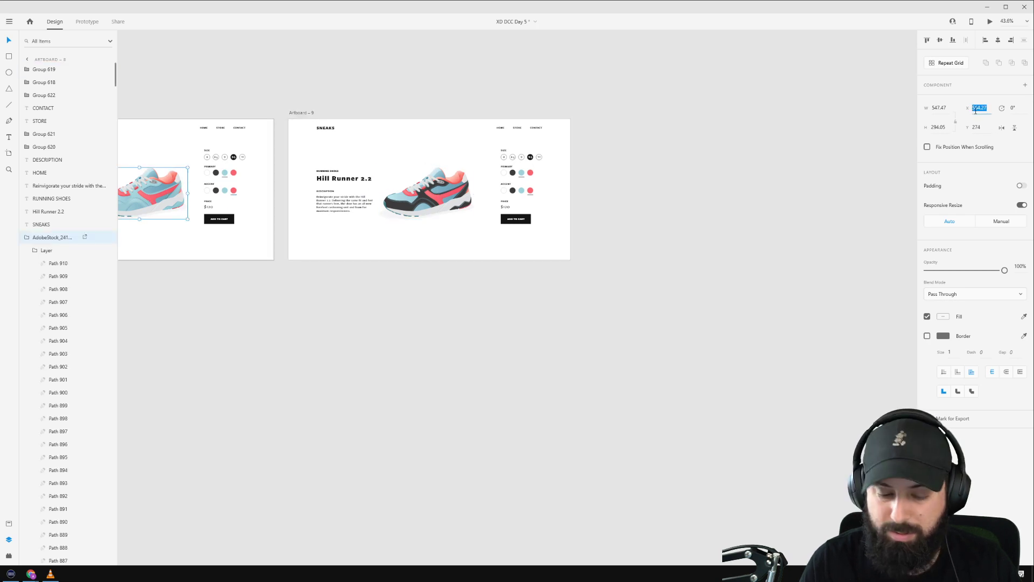
pyautogui.click(462, 184)
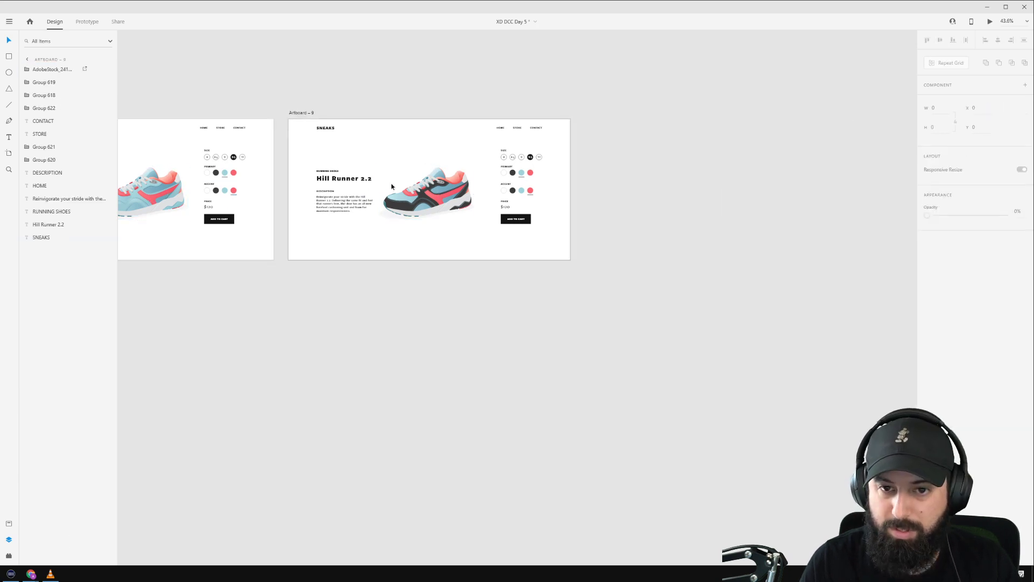
pyautogui.click(976, 108)
pyautogui.press('Tab')
pyautogui.click(714, 96)
pyautogui.scroll(2, 447, 139)
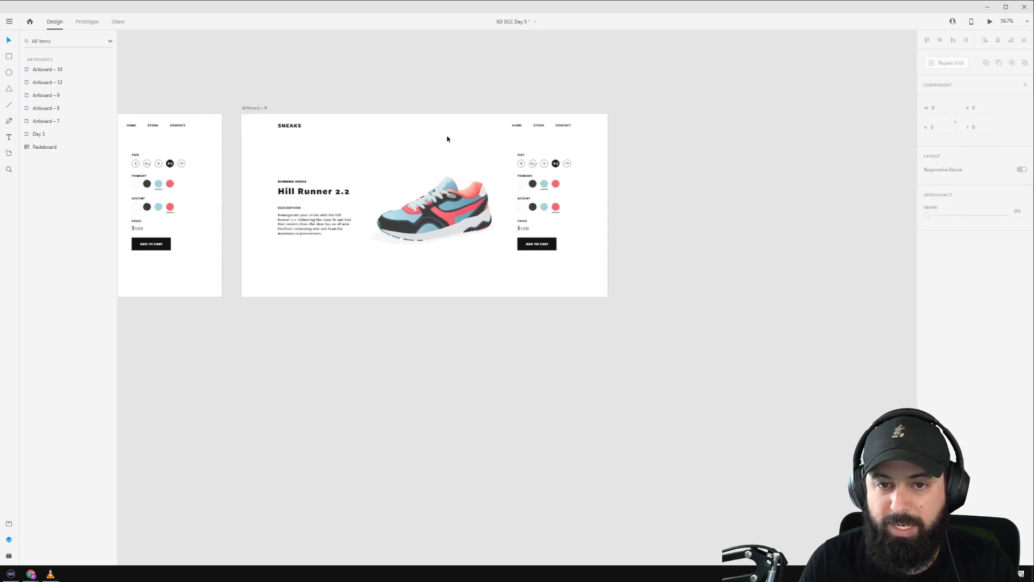
pyautogui.scroll(3, 447, 139)
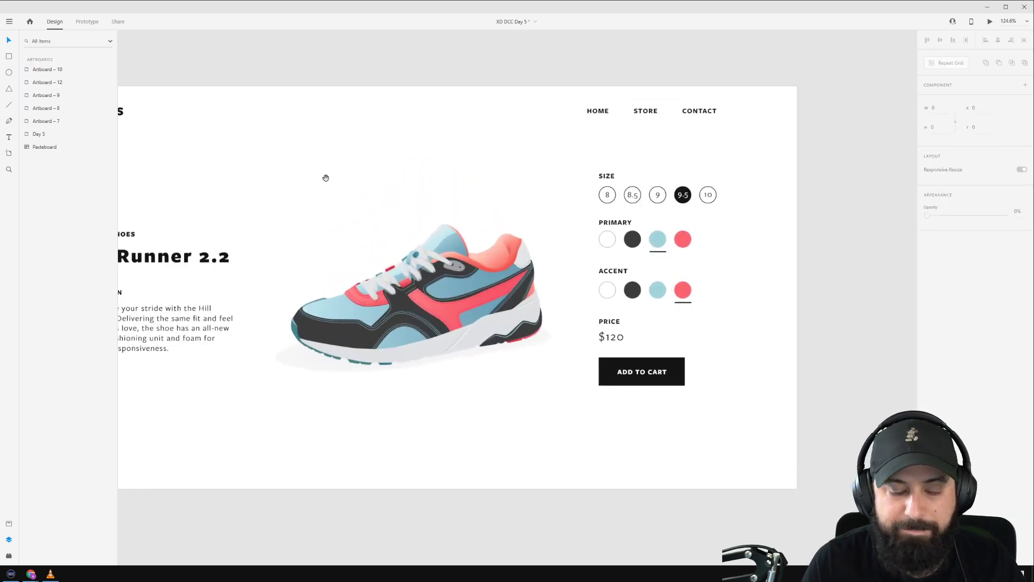
# Left-align the Primary selection underline with the black swatch on the artboard showing the black-panelled shoe.
pyautogui.scroll(-3, 360, 132)
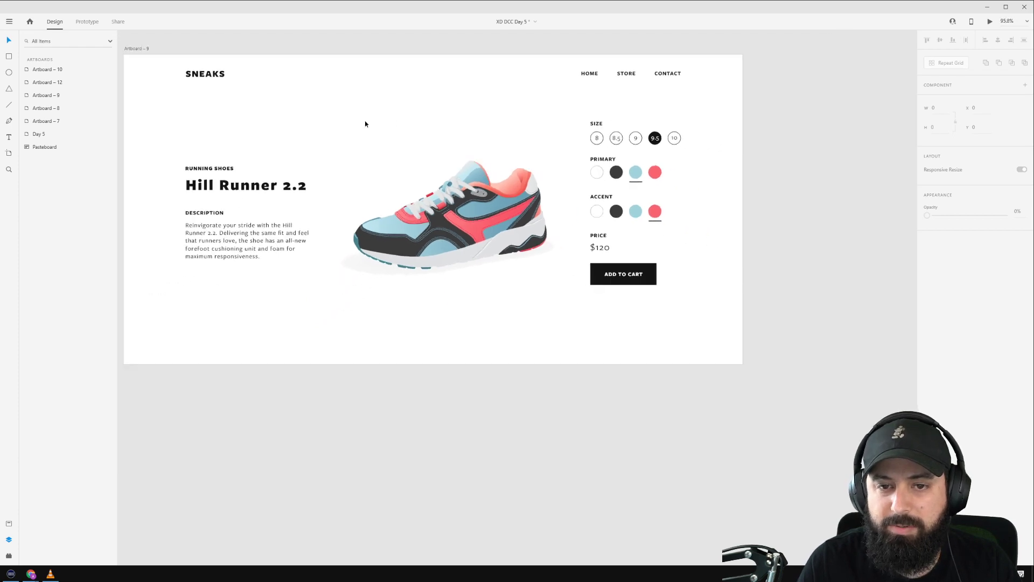
pyautogui.scroll(-1, 365, 124)
pyautogui.scroll(2, 548, 154)
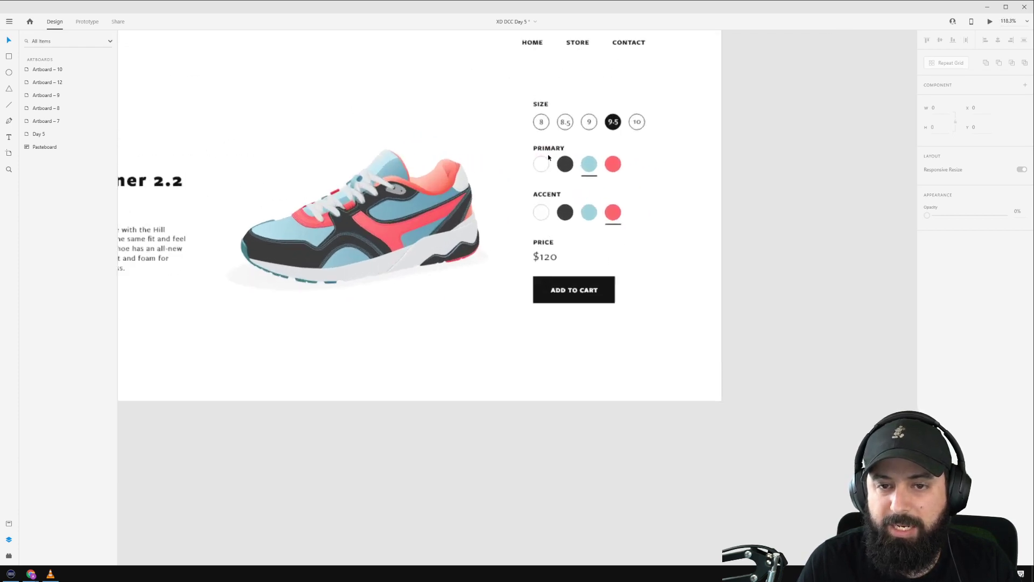
pyautogui.doubleClick(596, 179)
pyautogui.scroll(5, 595, 181)
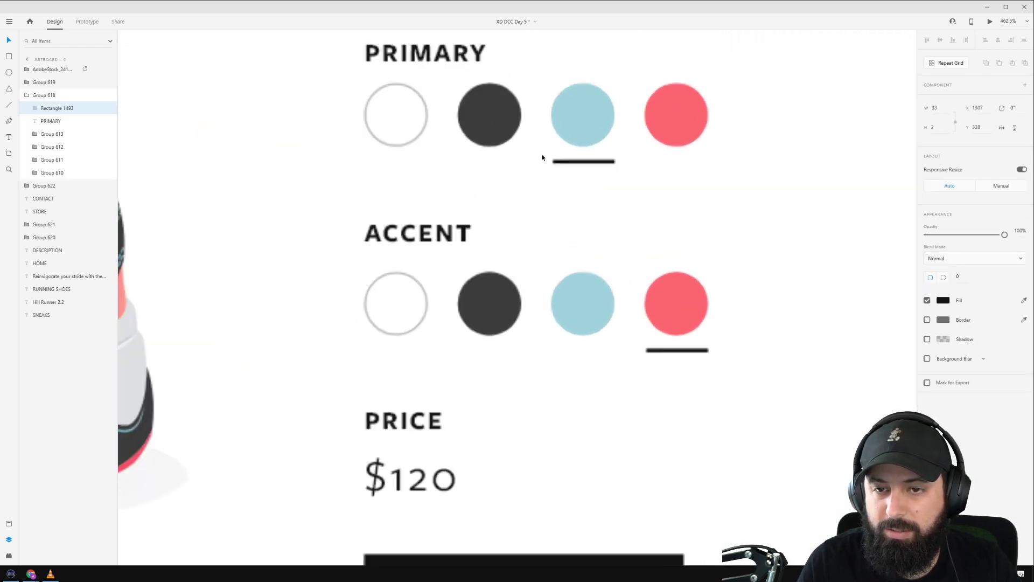
pyautogui.click(496, 128)
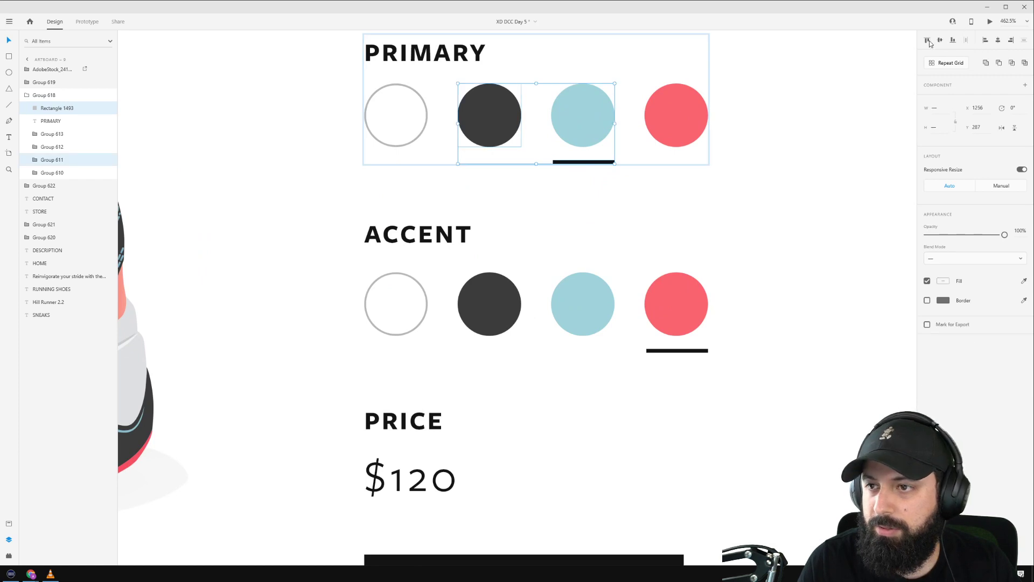
pyautogui.click(985, 40)
pyautogui.click(875, 106)
# Duplicate the black-panelled shoe artboard and place the copy just to its right.
pyautogui.scroll(-5, 614, 194)
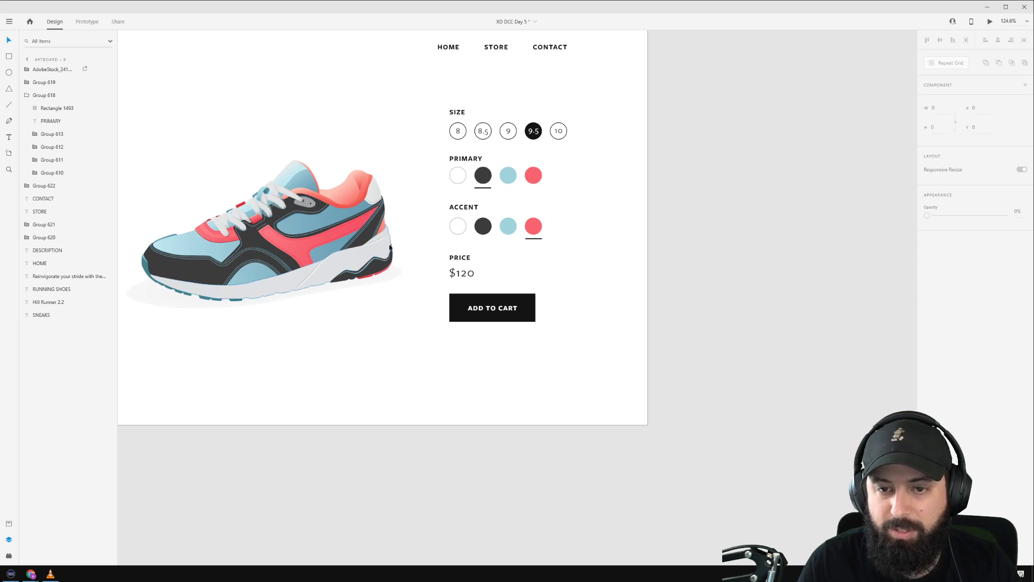
pyautogui.scroll(-5, 281, 260)
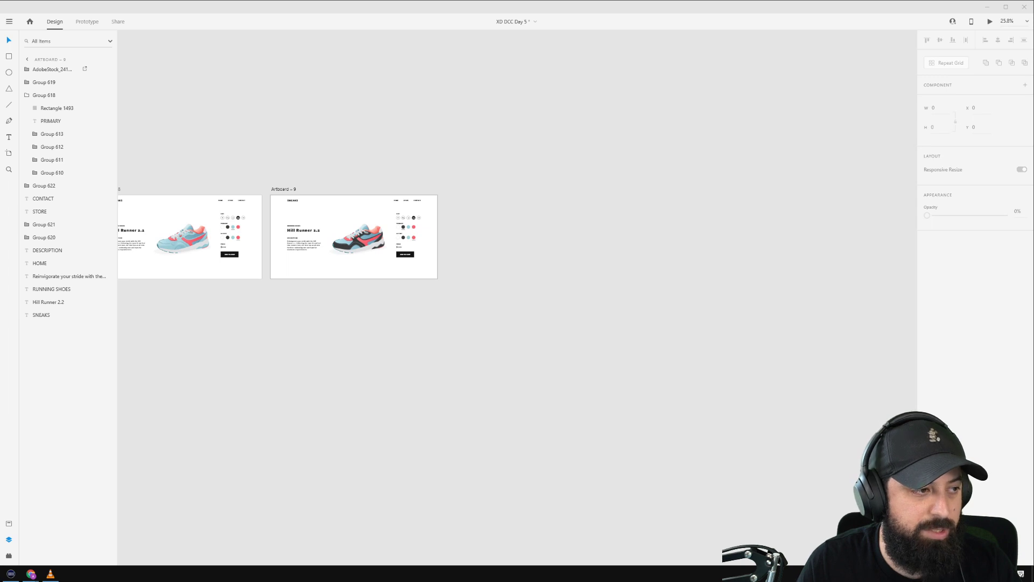
pyautogui.moveTo(279, 186); pyautogui.dragTo(455, 185)
pyautogui.click(455, 173)
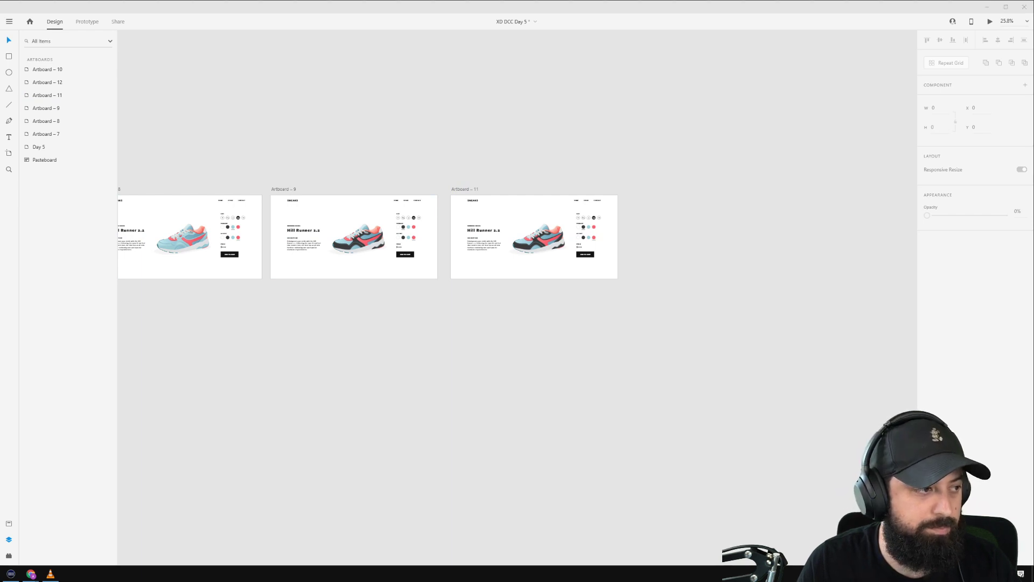
# Paste the white-accented shoe into the new artboard and align its bottom and right edges with the existing shoe.
pyautogui.scroll(3, 468, 182)
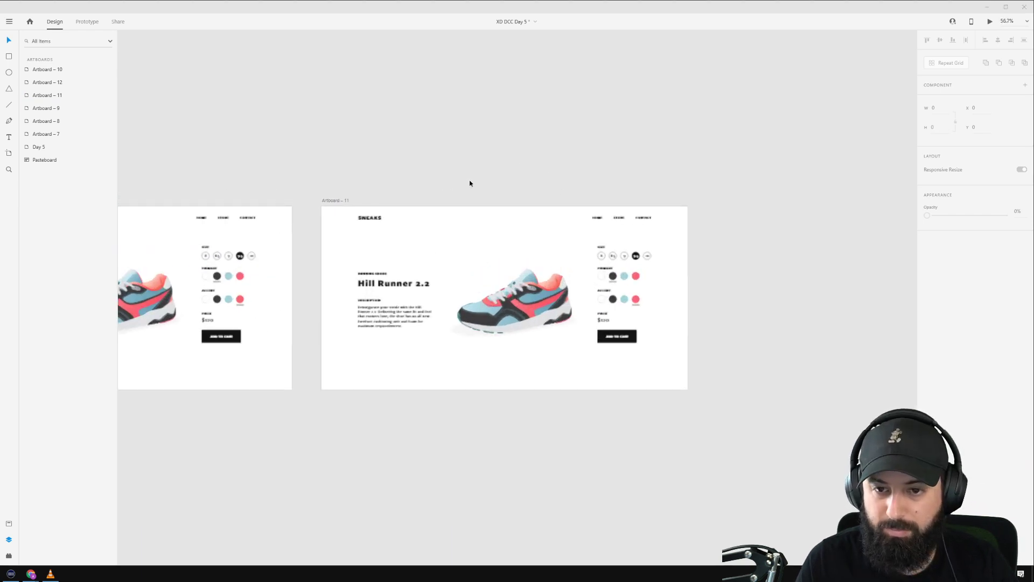
pyautogui.click(331, 203)
pyautogui.hotkey('ctrl', 'v')
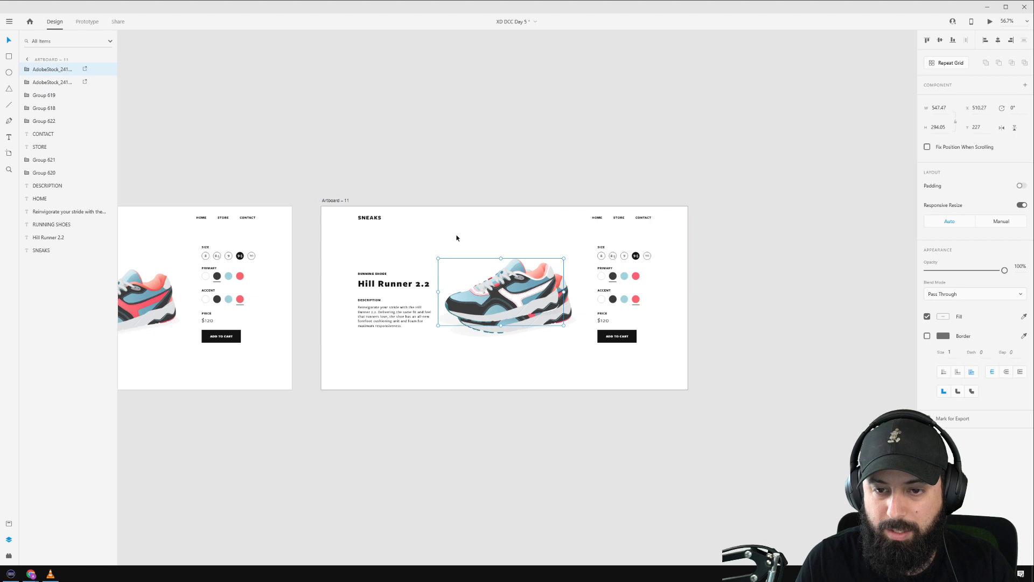
pyautogui.keyDown('shift'); pyautogui.click(574, 309); pyautogui.keyUp('shift')
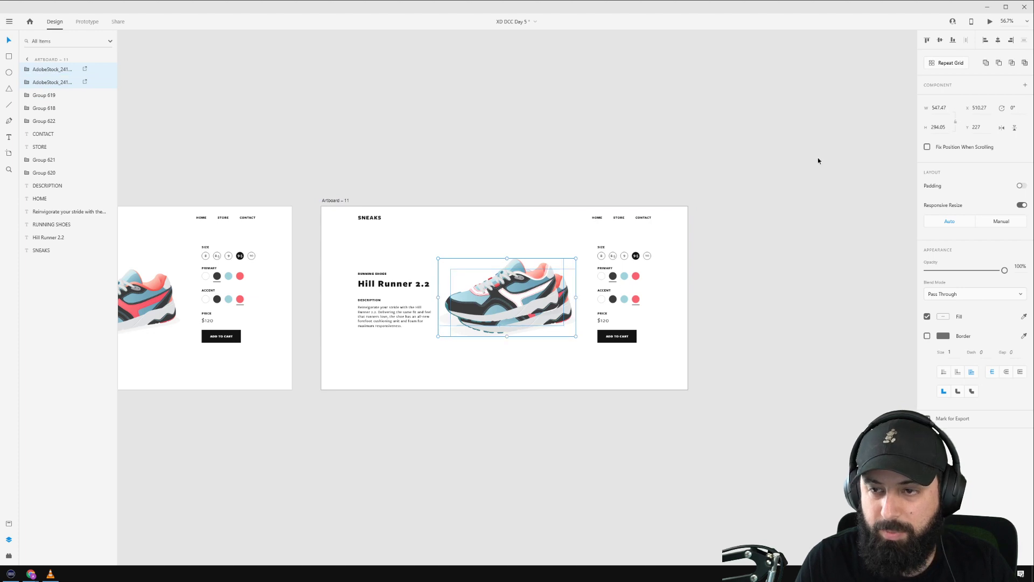
pyautogui.click(952, 40)
pyautogui.click(1010, 40)
pyautogui.click(612, 85)
# Delete the coral-accented shoe underneath the white-accented one on the new artboard.
pyautogui.click(530, 295)
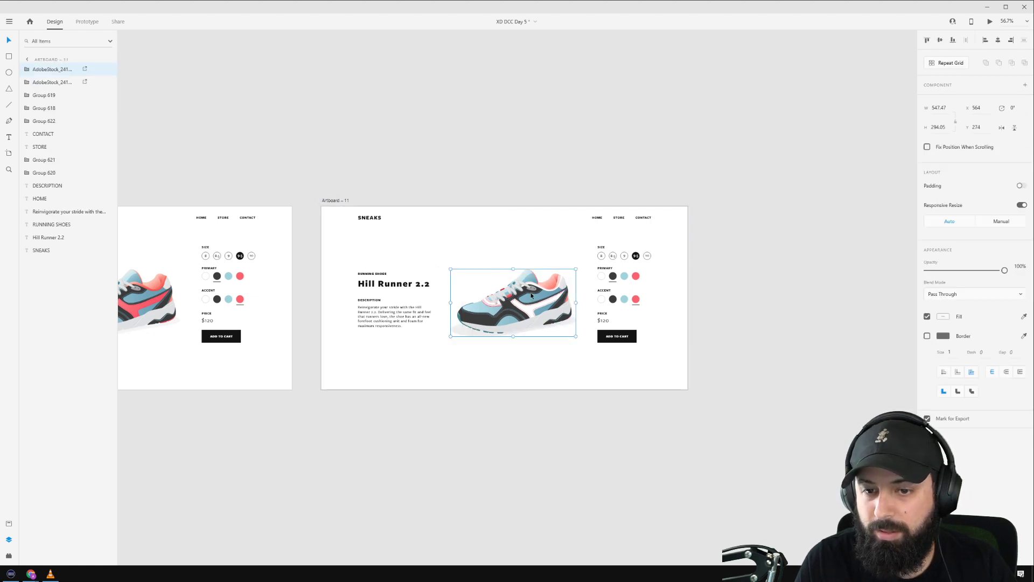
pyautogui.click(44, 83)
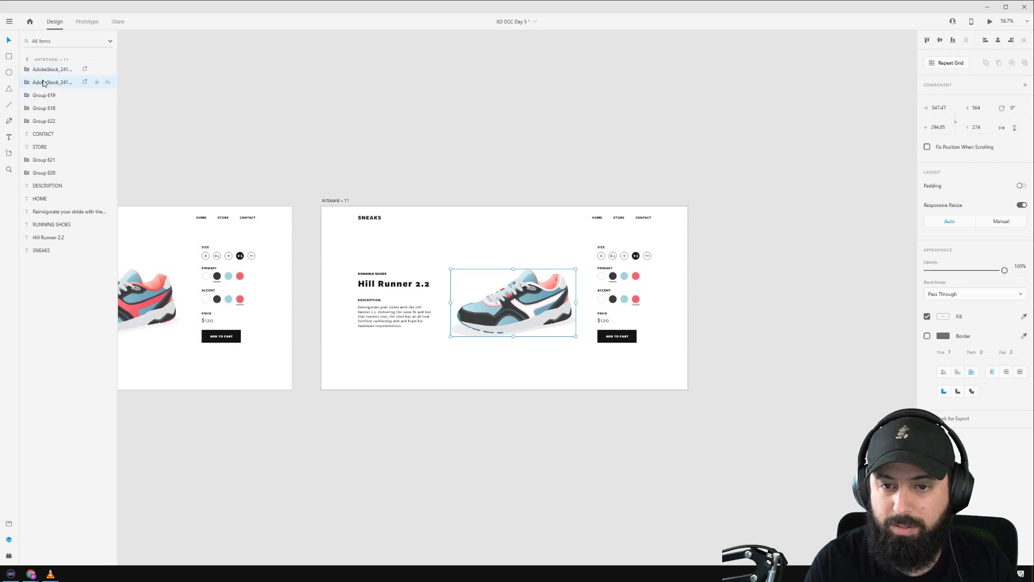
pyautogui.press('Delete')
# Left-align the Accent selection underline with the white swatch on the new artboard.
pyautogui.scroll(2, 435, 342)
pyautogui.moveTo(660, 125); pyautogui.dragTo(434, 115)
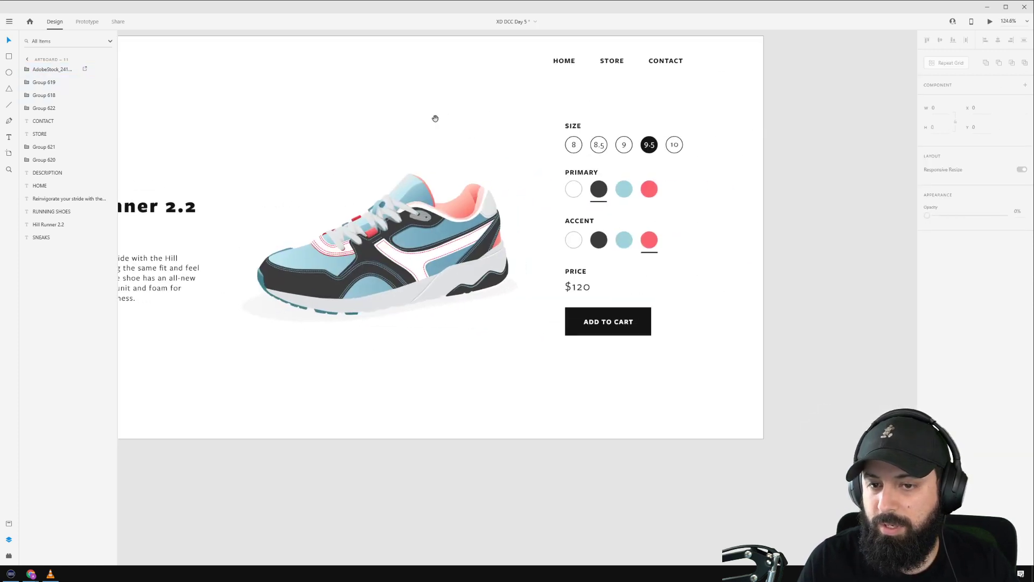
pyautogui.doubleClick(650, 252)
pyautogui.keyDown('shift'); pyautogui.click(576, 246); pyautogui.keyUp('shift')
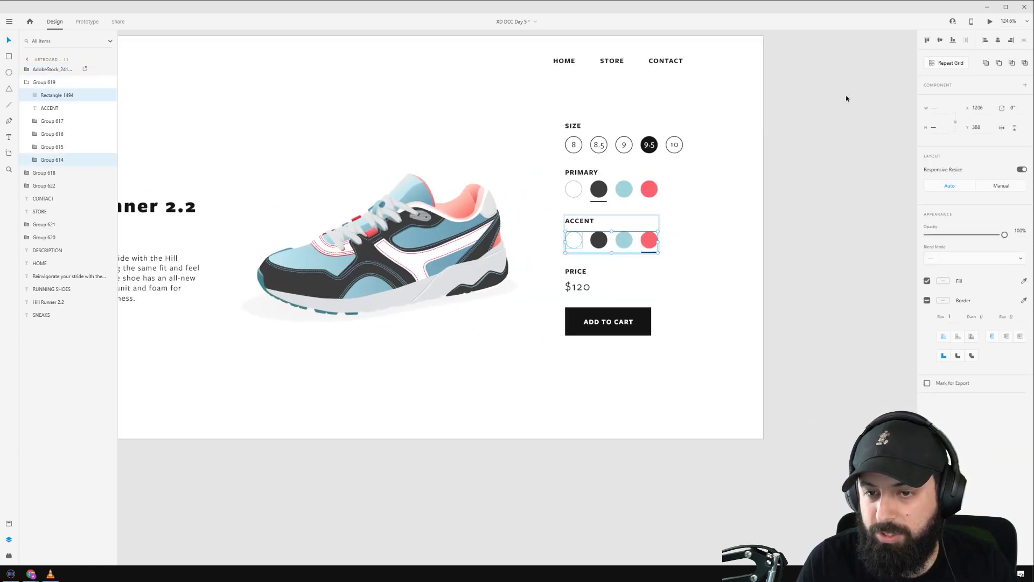
pyautogui.click(882, 135)
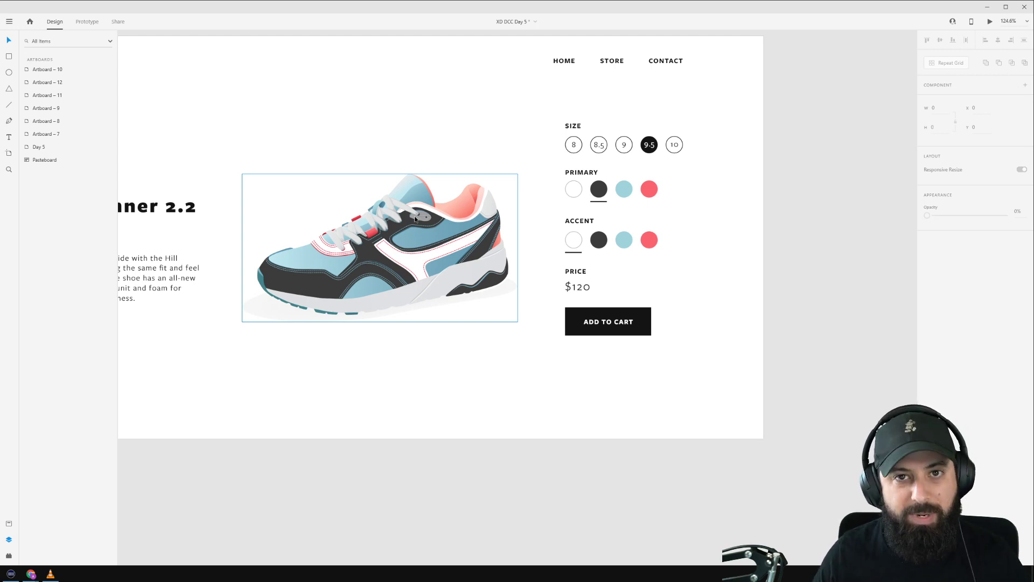
# In Prototype mode, link the black Primary swatch on the teal shoe artboard to Artboard – 9 with a tap-triggered Auto-Animate.
pyautogui.scroll(-5, 414, 218)
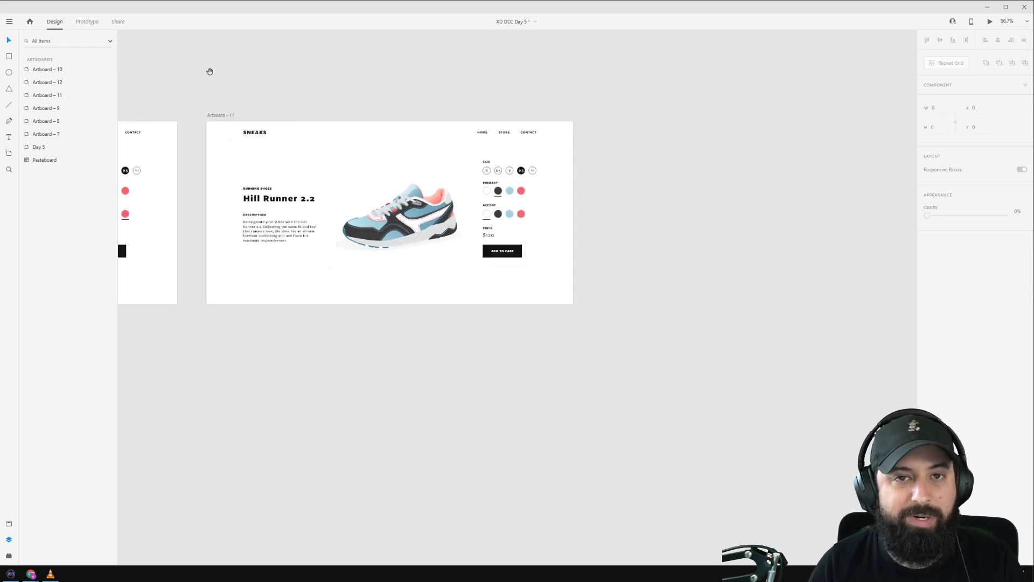
pyautogui.hscroll(-5, 346, 90)
pyautogui.hscroll(-5, 353, 86)
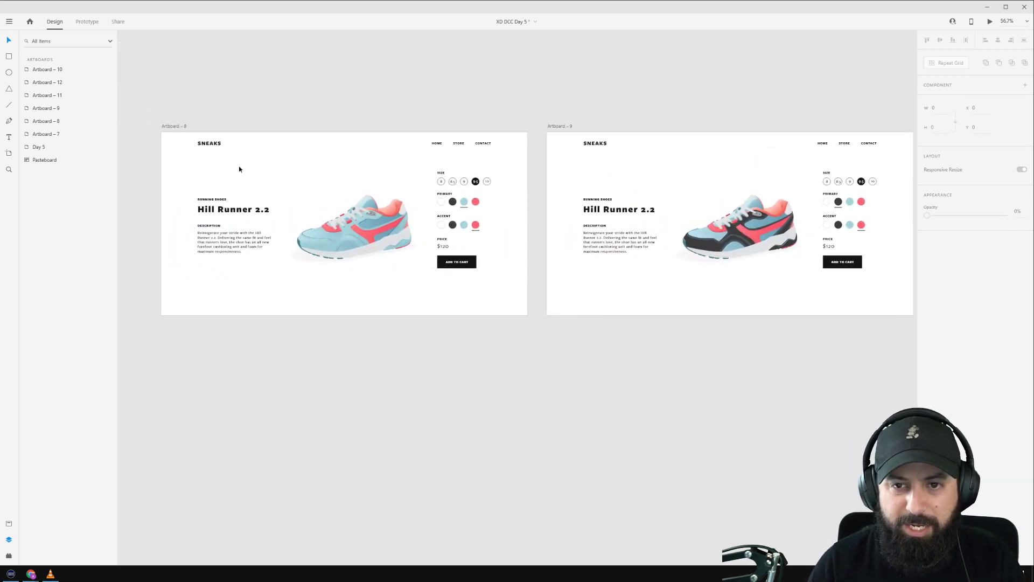
pyautogui.scroll(2, 225, 184)
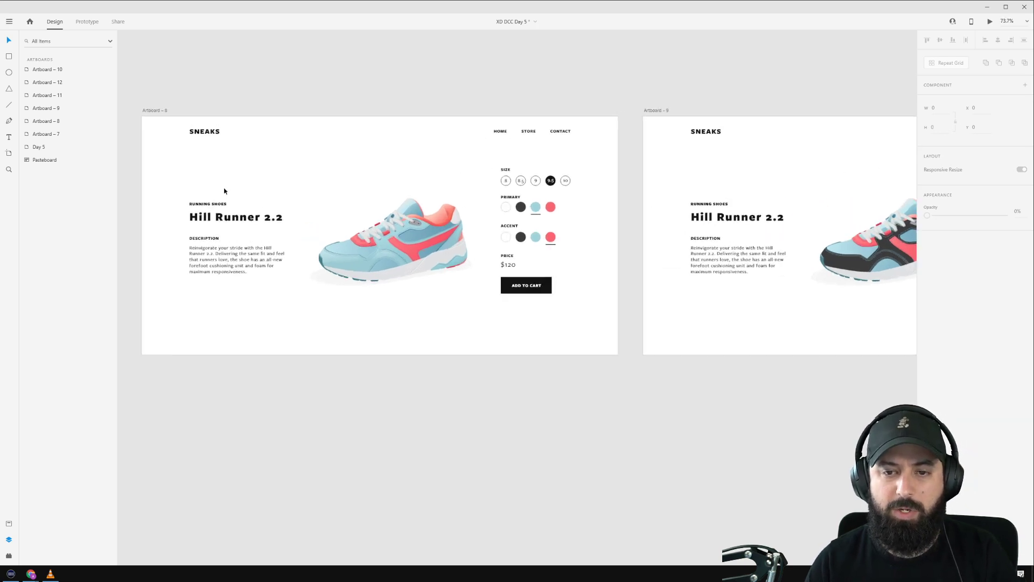
pyautogui.click(85, 23)
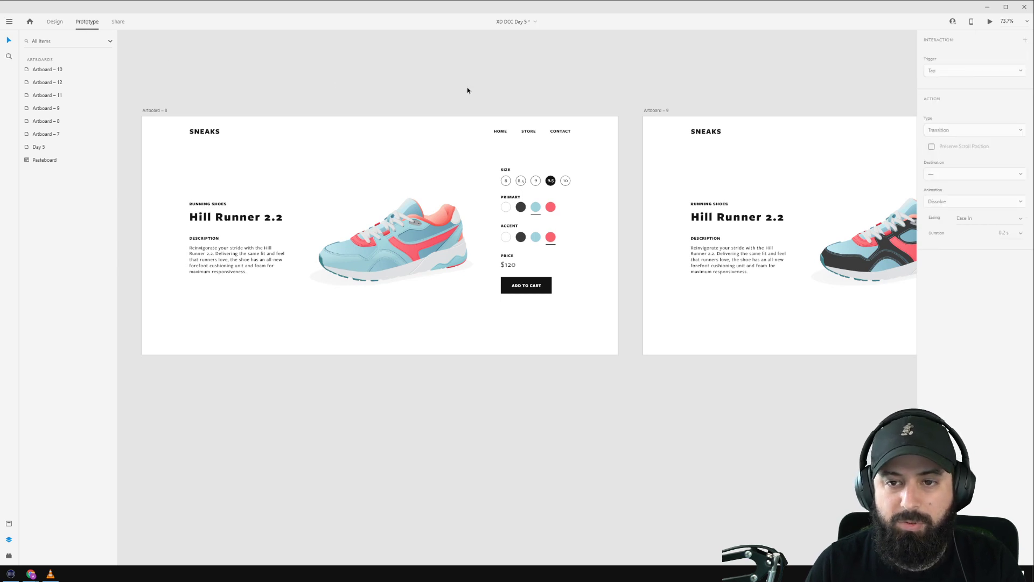
pyautogui.click(156, 111)
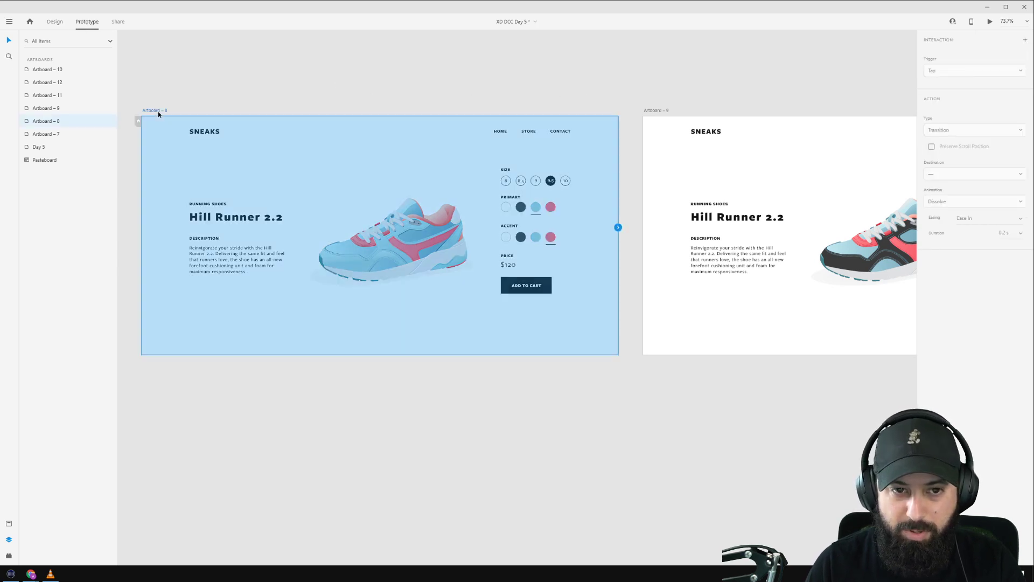
pyautogui.click(520, 210)
pyautogui.doubleClick(520, 209)
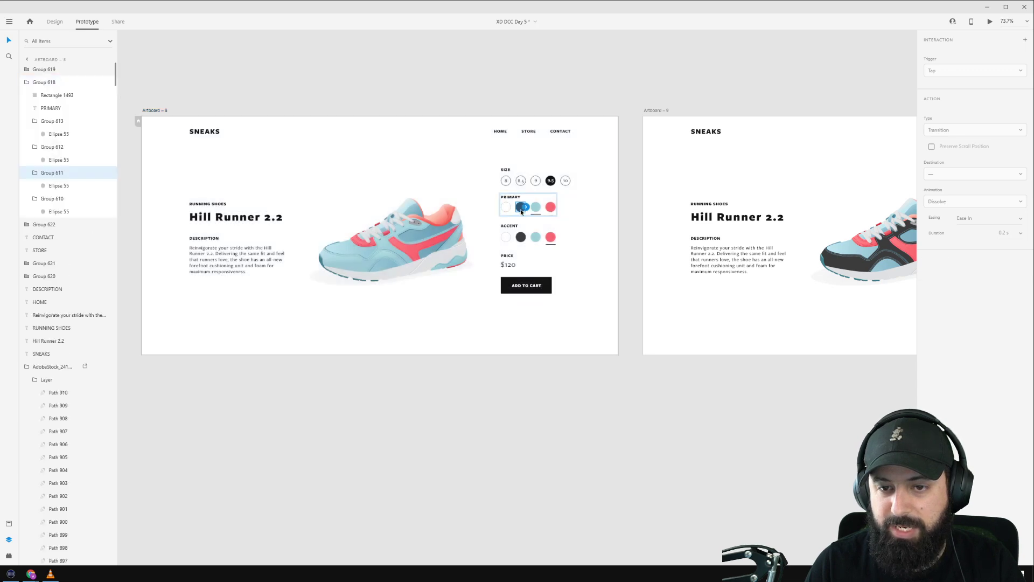
pyautogui.moveTo(662, 79); pyautogui.dragTo(383, 85)
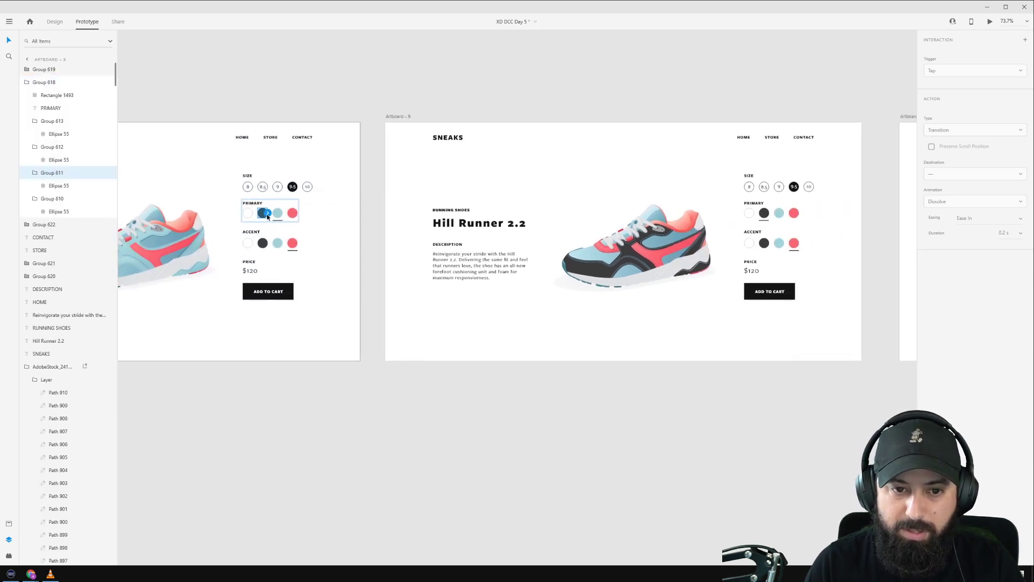
pyautogui.moveTo(268, 213); pyautogui.dragTo(668, 222)
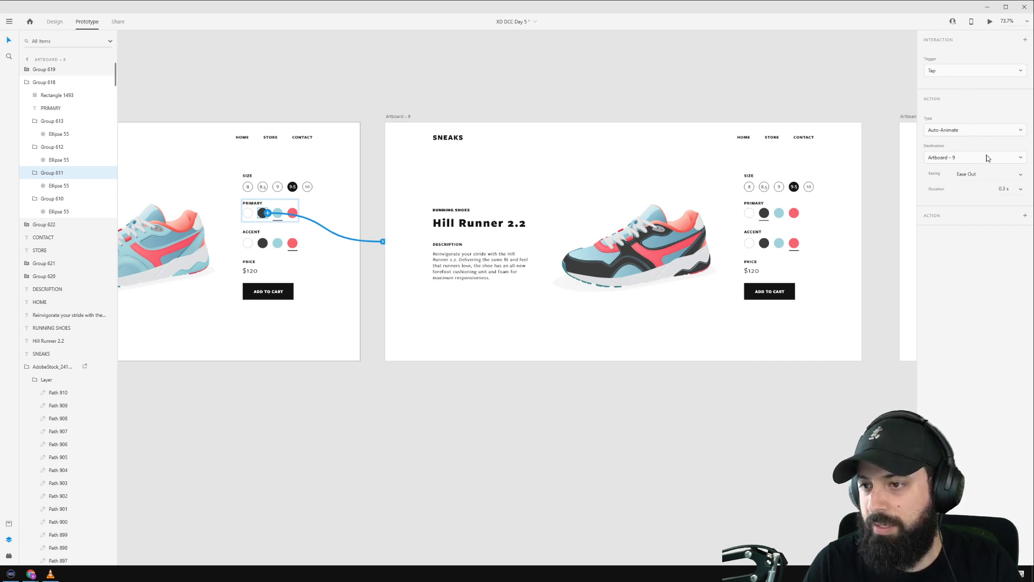
# Link the white Accent swatch on Artboard – 9 to Artboard – 11 with a tap-triggered Auto-Animate.
pyautogui.moveTo(818, 93); pyautogui.dragTo(526, 80)
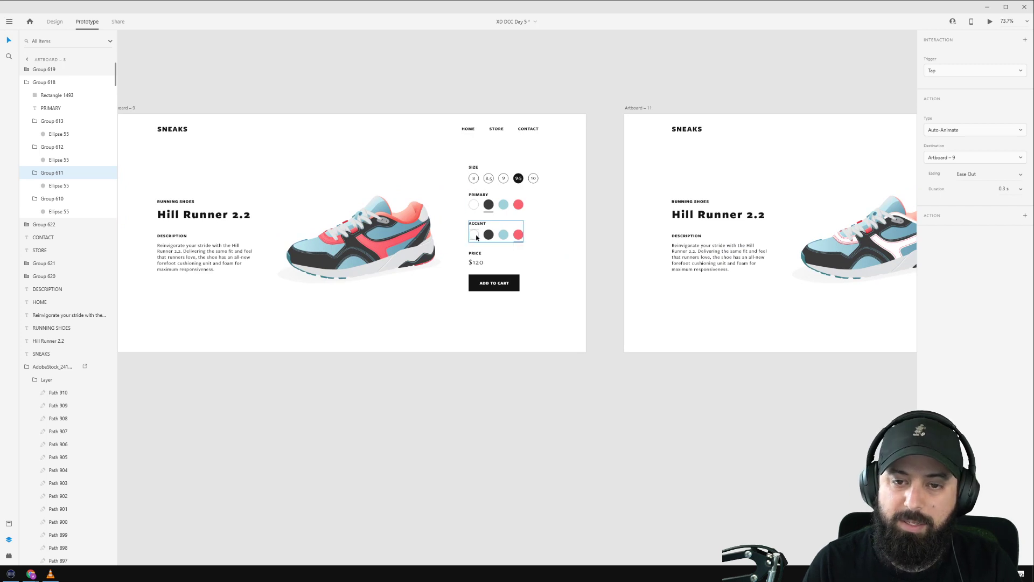
pyautogui.doubleClick(478, 236)
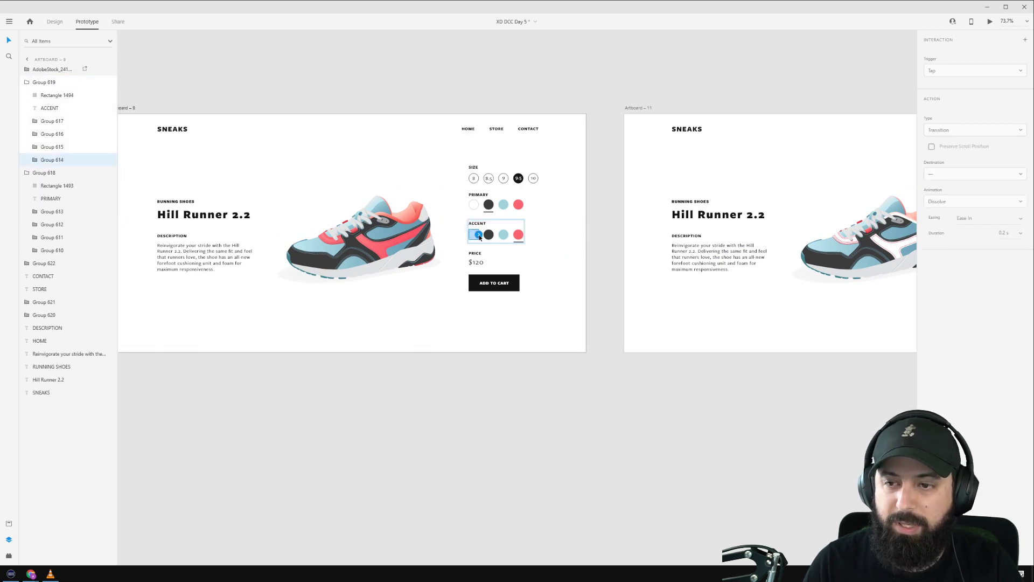
pyautogui.moveTo(478, 234); pyautogui.dragTo(853, 195)
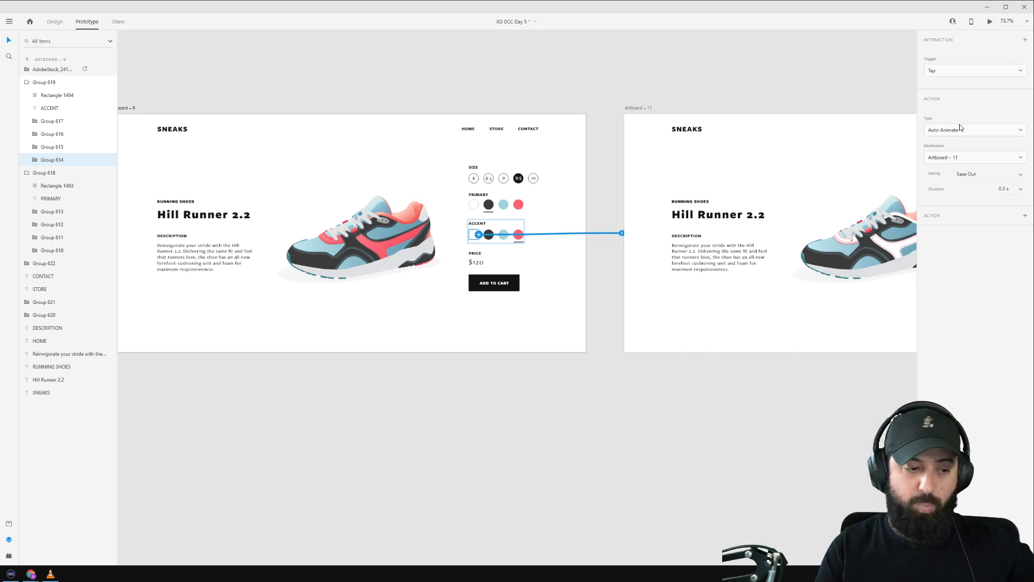
# Link the teal Primary swatch on Artboard – 9 back to Artboard – 8 with a tap-triggered Auto-Animate.
pyautogui.moveTo(715, 72); pyautogui.dragTo(639, 93)
pyautogui.scroll(-3, 250, 151)
pyautogui.moveTo(259, 129); pyautogui.dragTo(445, 138)
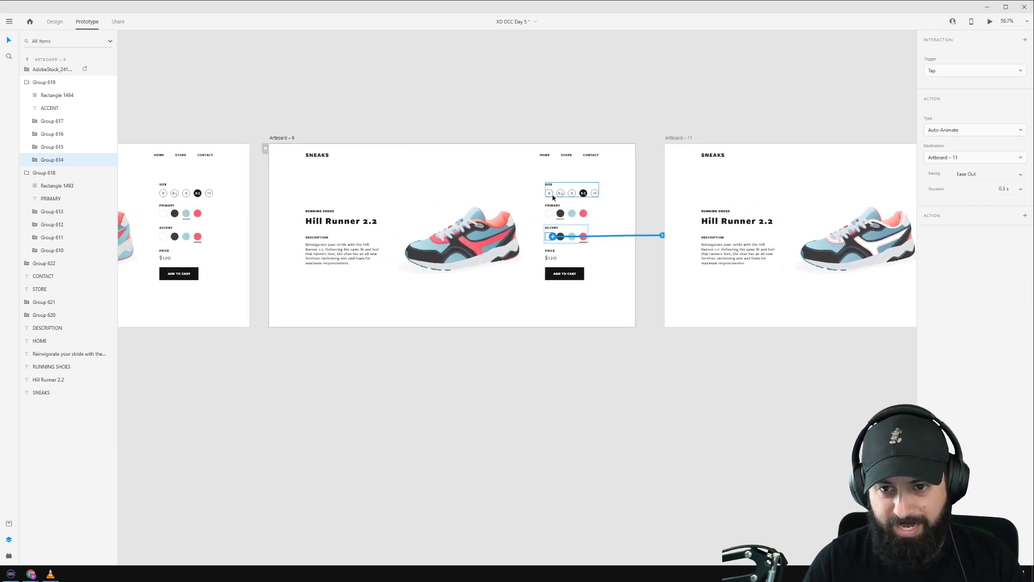
pyautogui.keyDown('ctrl'); pyautogui.click(573, 215); pyautogui.keyUp('ctrl')
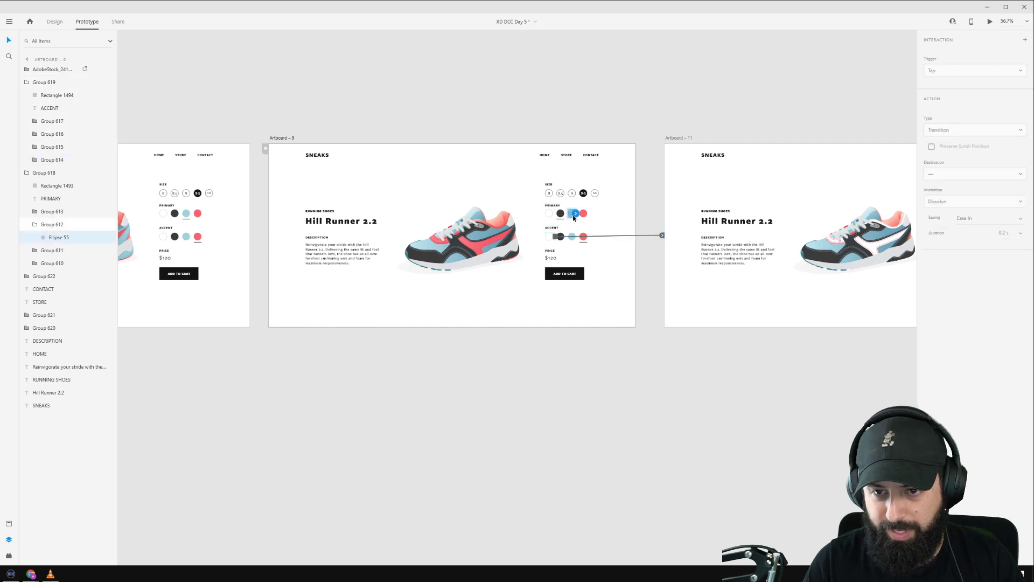
pyautogui.moveTo(575, 213); pyautogui.dragTo(207, 235)
# Link the coral Accent swatch on Artboard – 11 back to Artboard – 9 with a tap-triggered Auto-Animate.
pyautogui.hscroll(5, 778, 99)
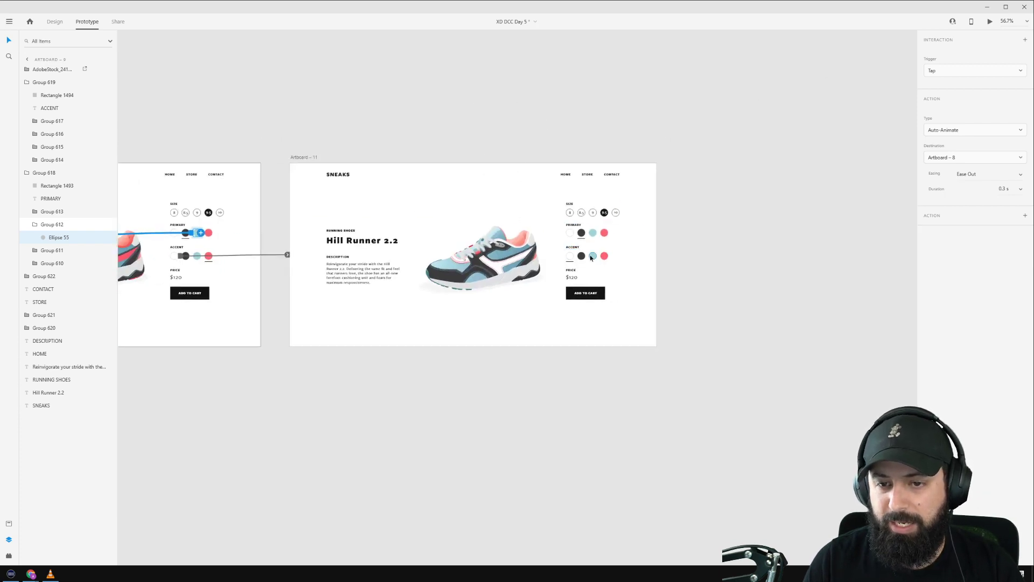
pyautogui.click(603, 256)
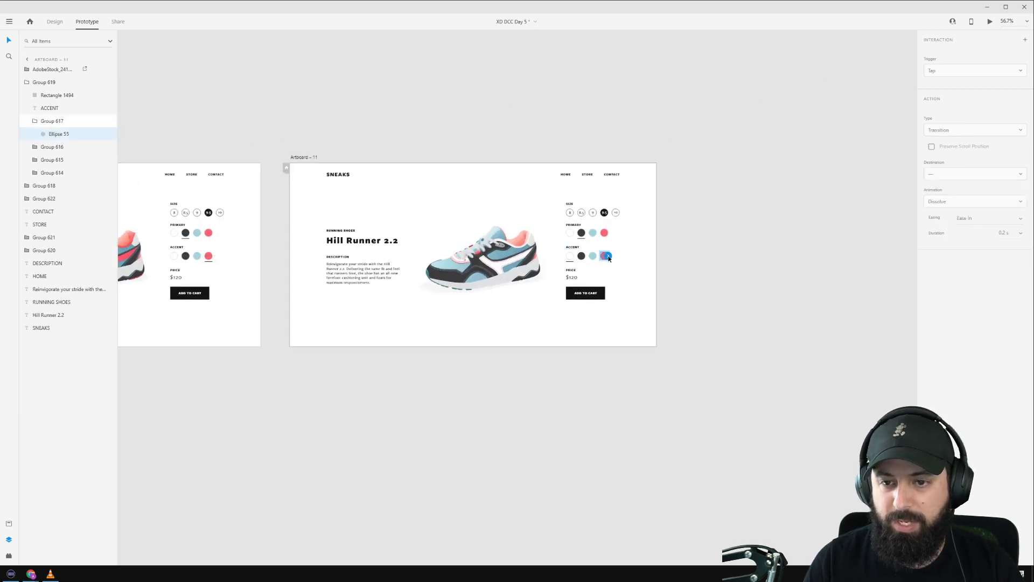
pyautogui.moveTo(608, 256); pyautogui.dragTo(230, 263)
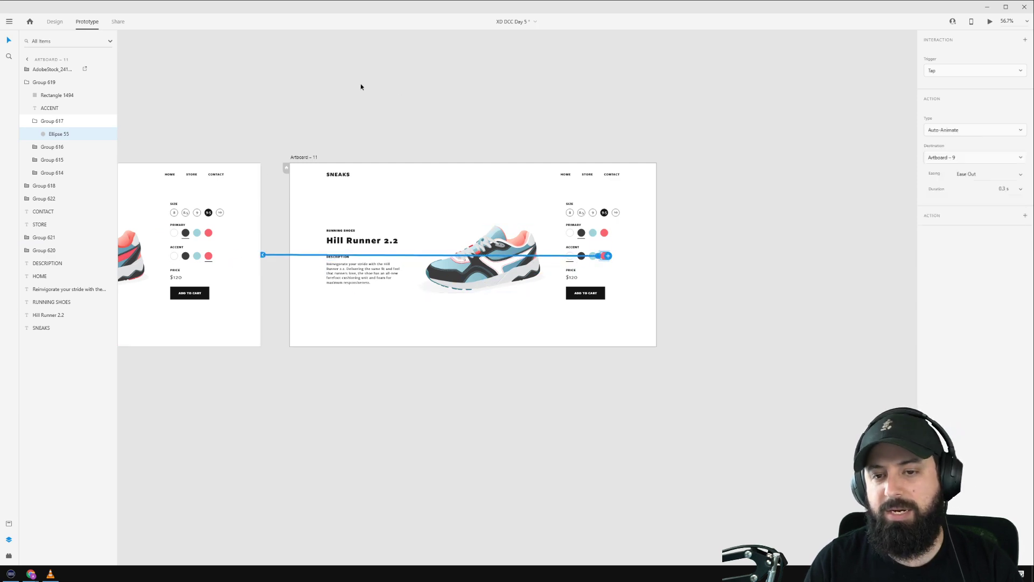
# Preview the prototype starting from the teal shoe artboard, Artboard – 8.
pyautogui.hscroll(-10, 292, 82)
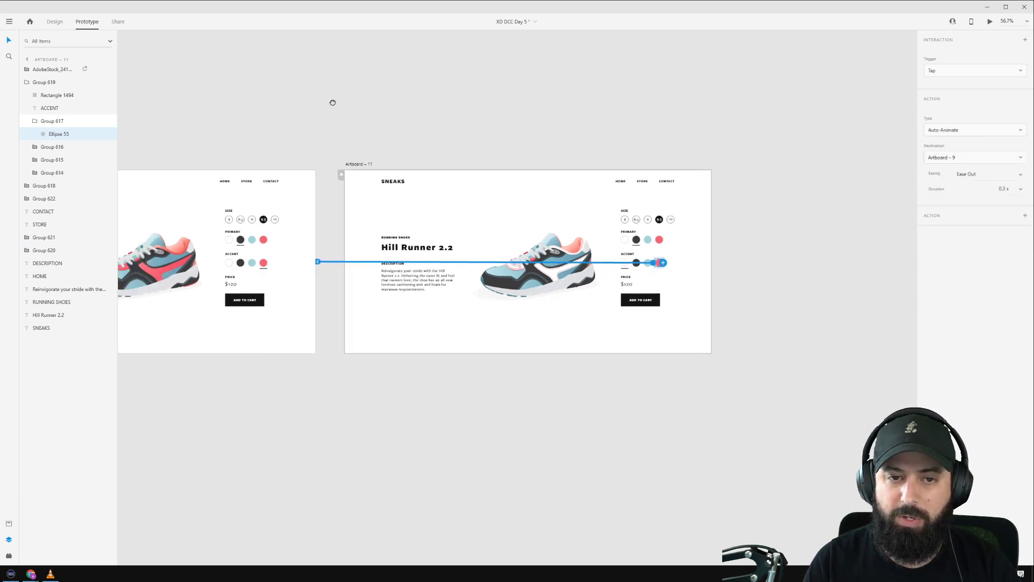
pyautogui.hscroll(-5, 433, 125)
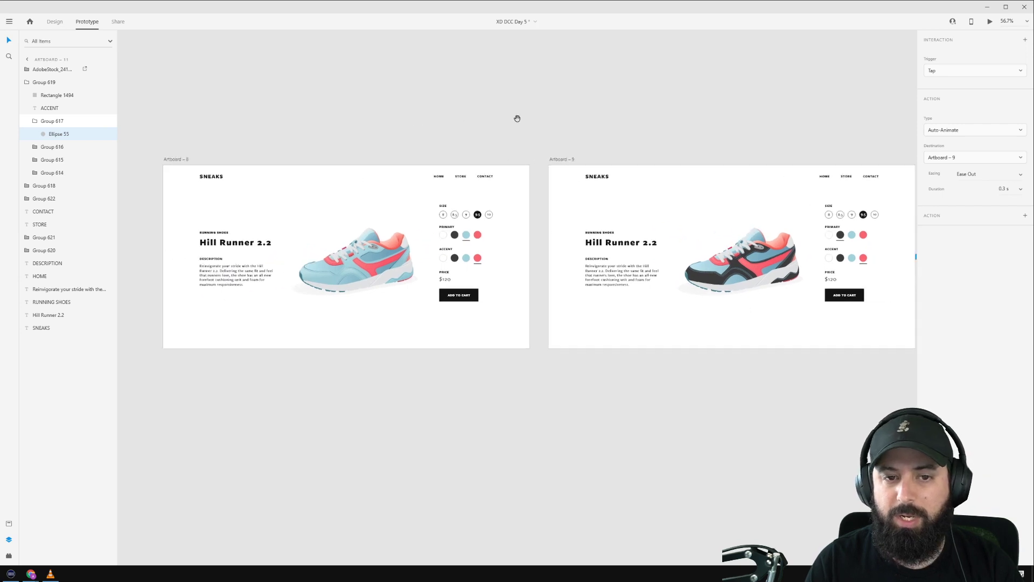
pyautogui.click(179, 160)
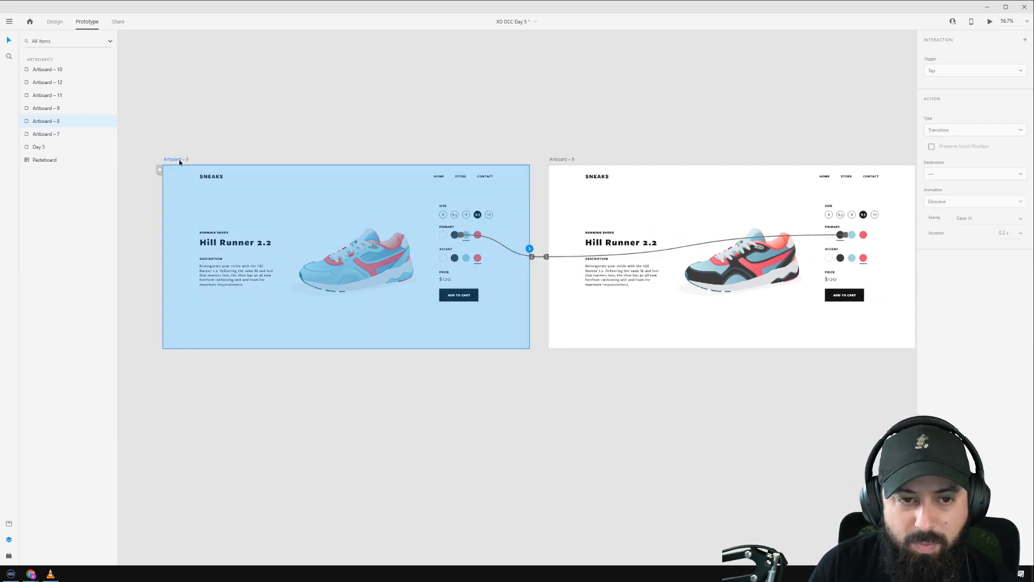
pyautogui.click(989, 22)
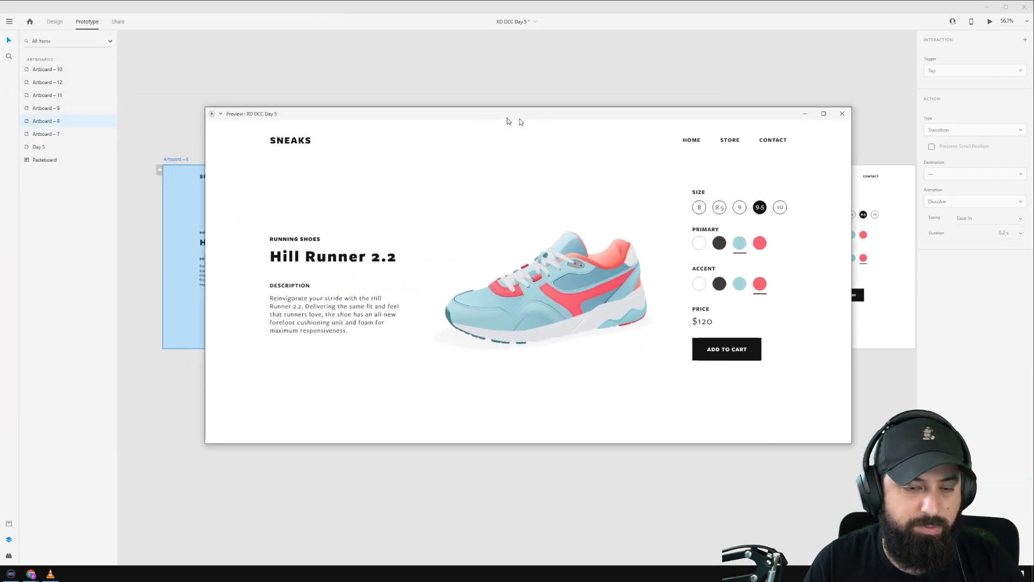
# Test the black and teal Primary swatches and the white Accent swatch in the preview, then close the preview.
pyautogui.moveTo(507, 117); pyautogui.dragTo(466, 104)
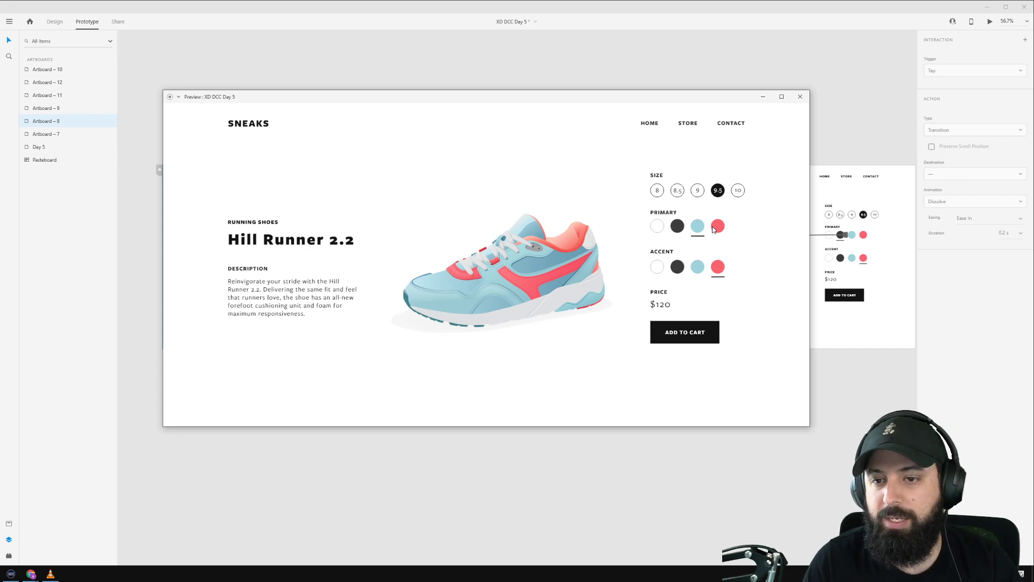
pyautogui.click(678, 229)
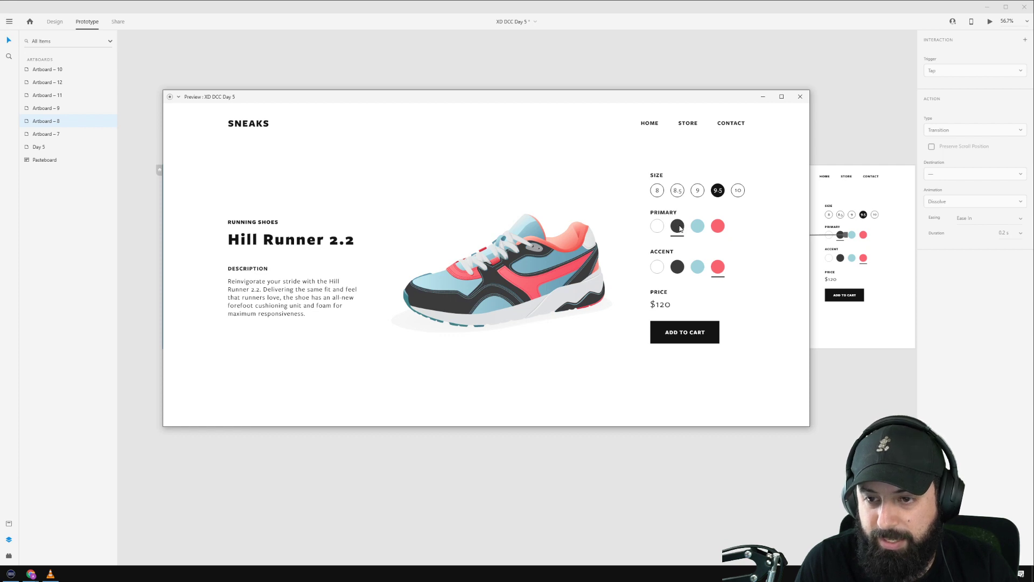
pyautogui.click(699, 228)
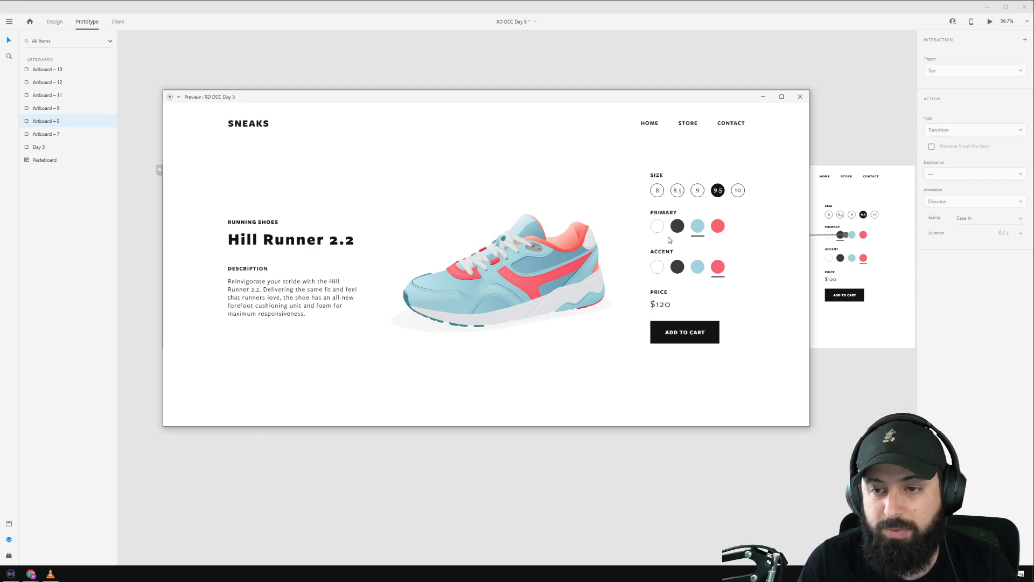
pyautogui.click(681, 229)
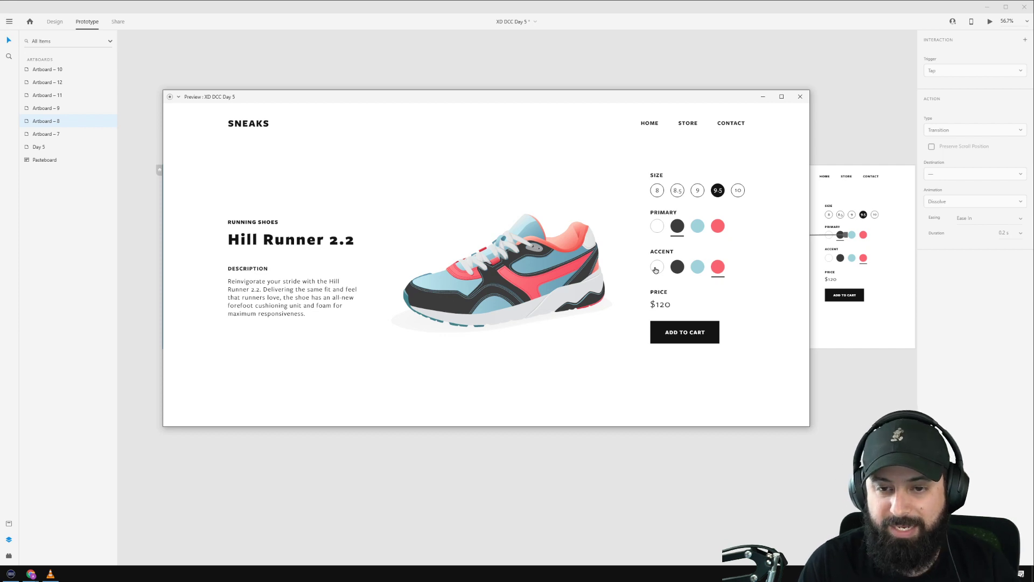
pyautogui.click(656, 269)
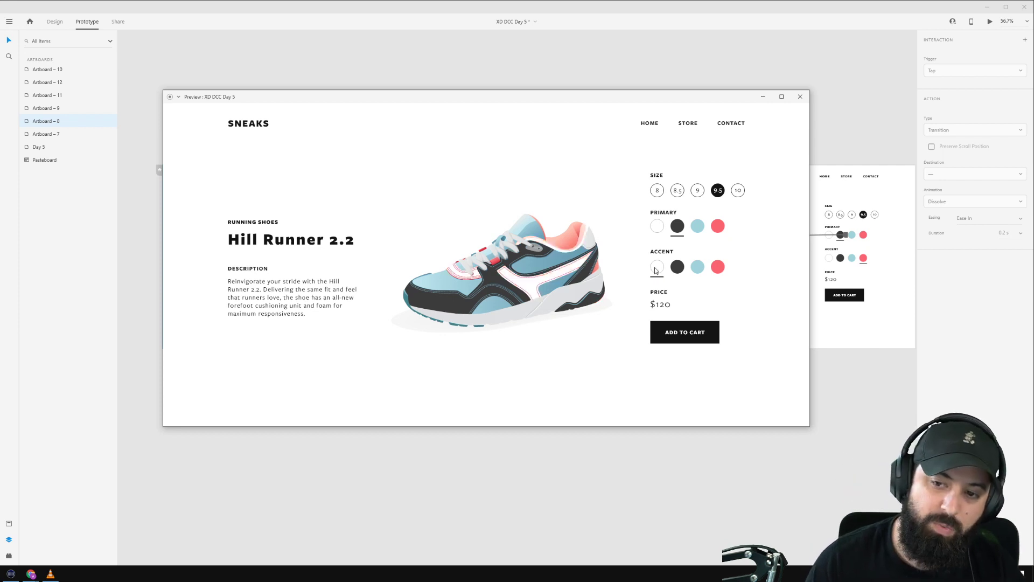
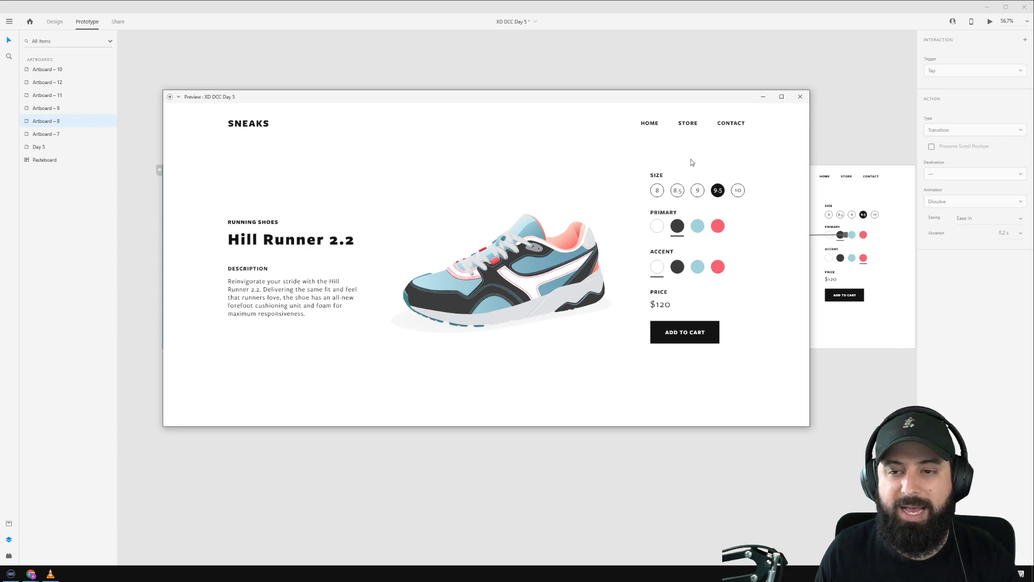
pyautogui.click(800, 96)
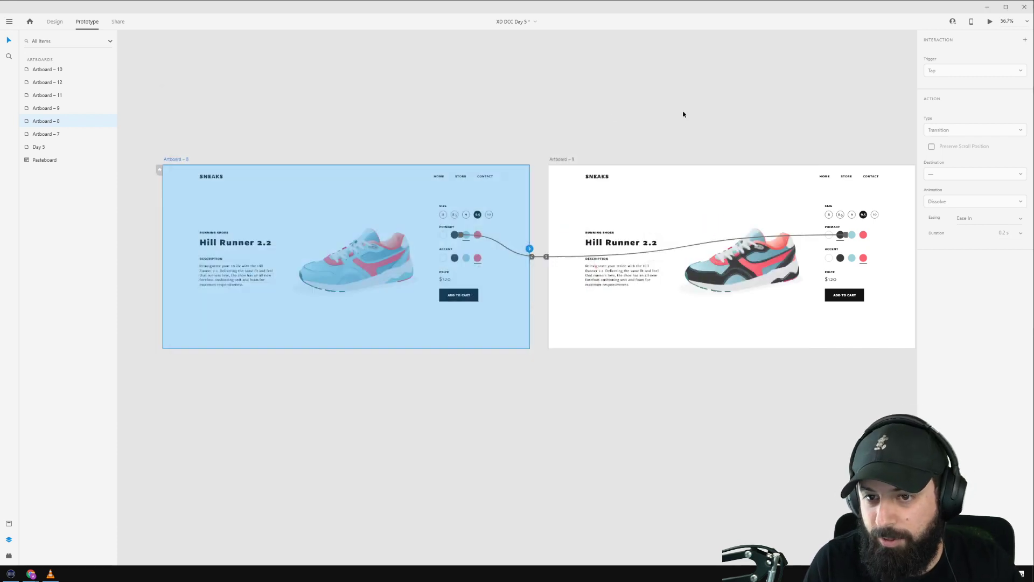
# In Design mode, duplicate the DESCRIPTION label on Artboard – 8 into the space below the SNEAKS logo, at about Y 142.
pyautogui.click(413, 148)
pyautogui.click(177, 160)
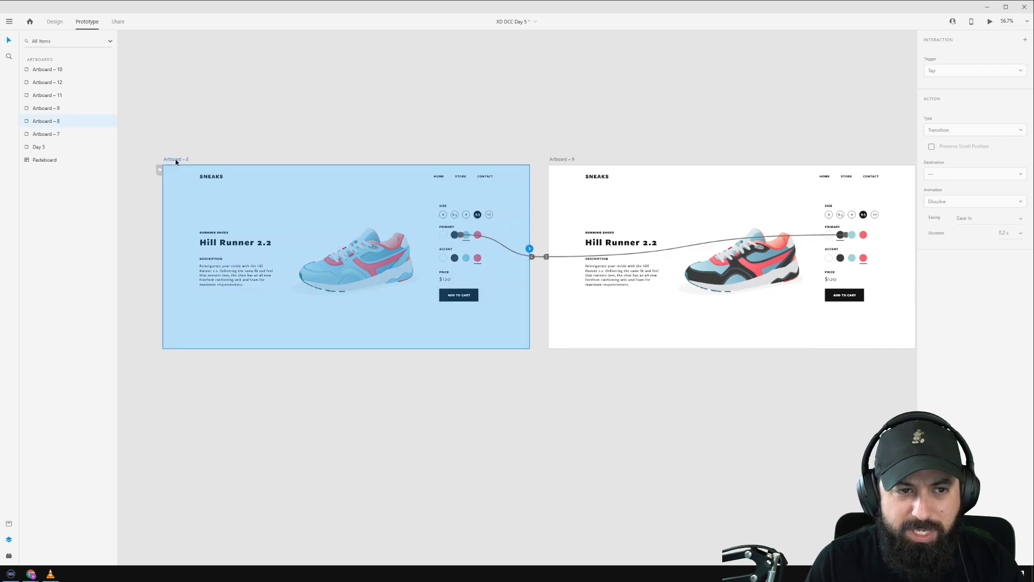
pyautogui.click(55, 22)
pyautogui.hotkey('ctrl', '3')
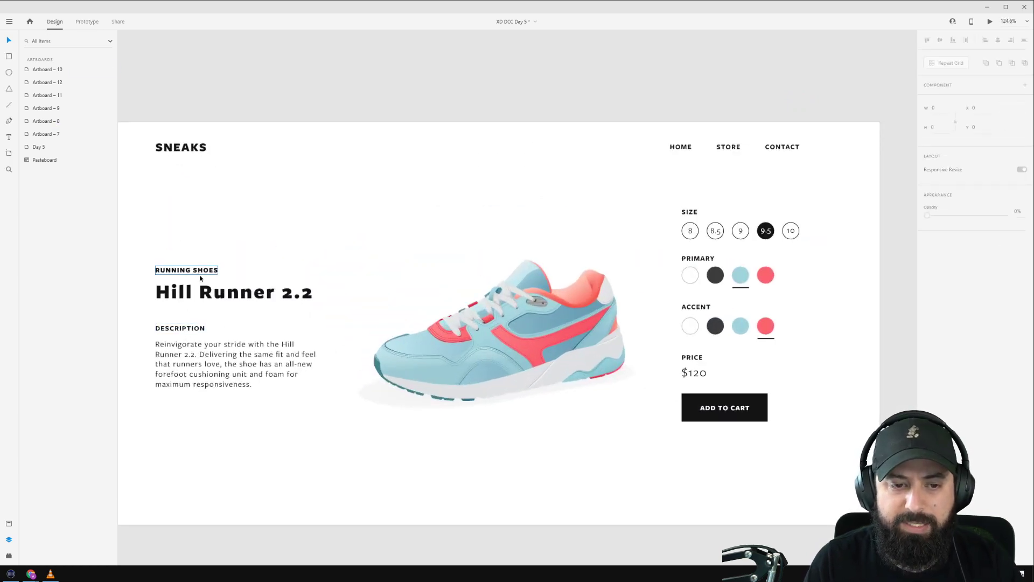
pyautogui.moveTo(182, 328); pyautogui.dragTo(193, 199)
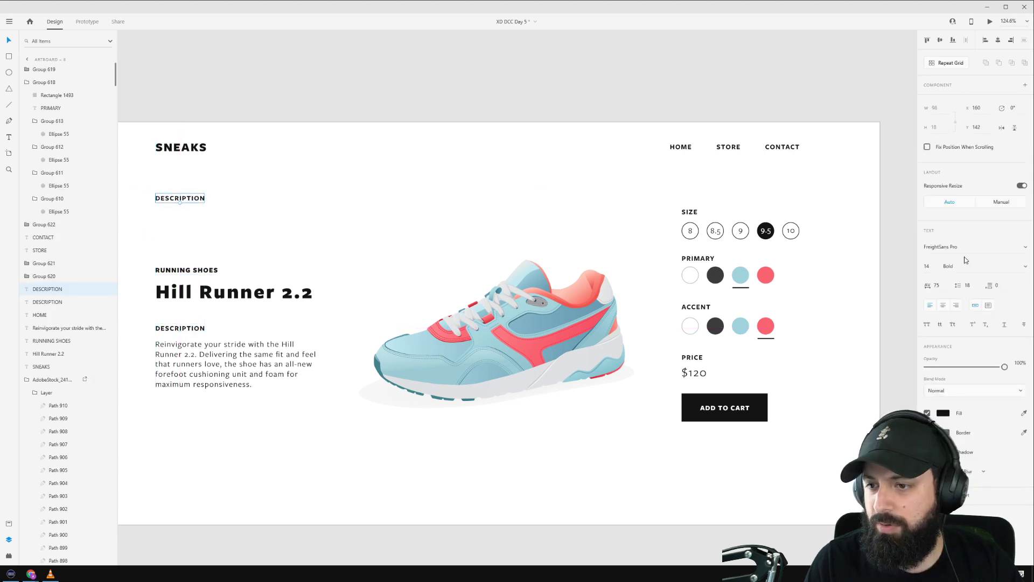
# Set the duplicated DESCRIPTION label to font size 16 and Book weight.
pyautogui.click(926, 266)
pyautogui.write('16')
pyautogui.press('Tab')
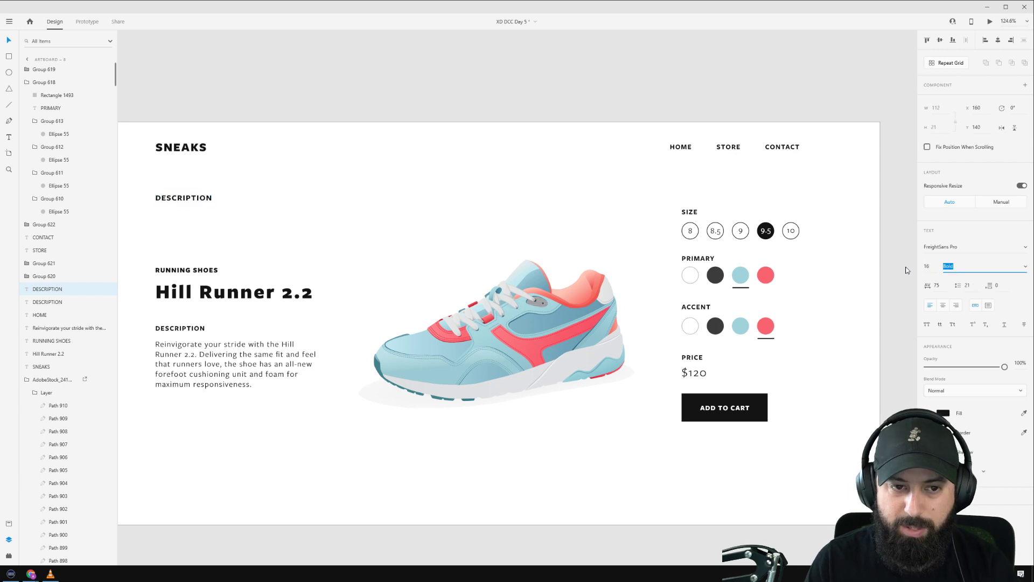
pyautogui.click(1028, 269)
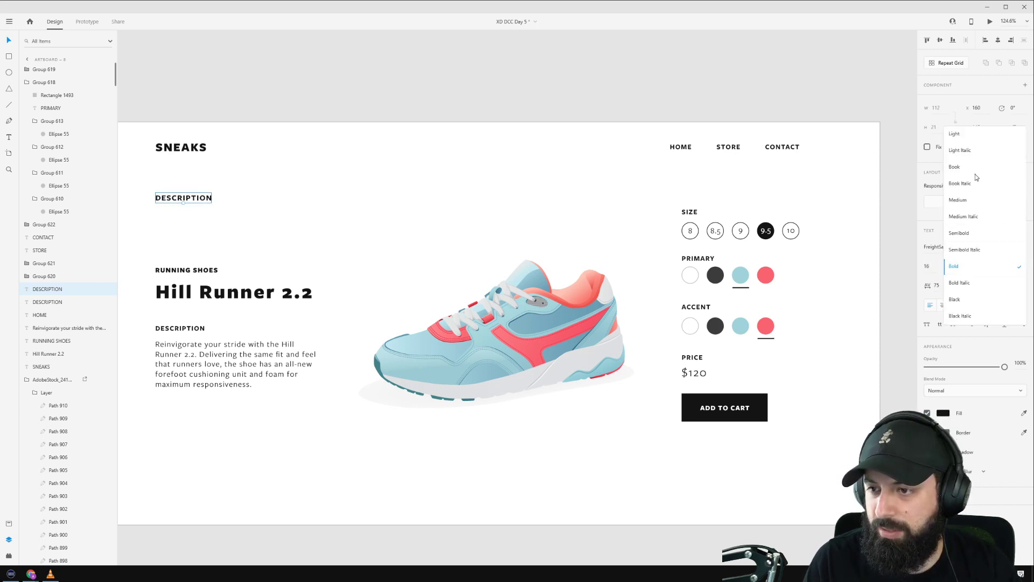
pyautogui.click(975, 174)
# Replace the duplicated label's text with the breadcrumb "STORE > SHOES > RUNNING", leaving wide gaps around the separators.
pyautogui.doubleClick(194, 198)
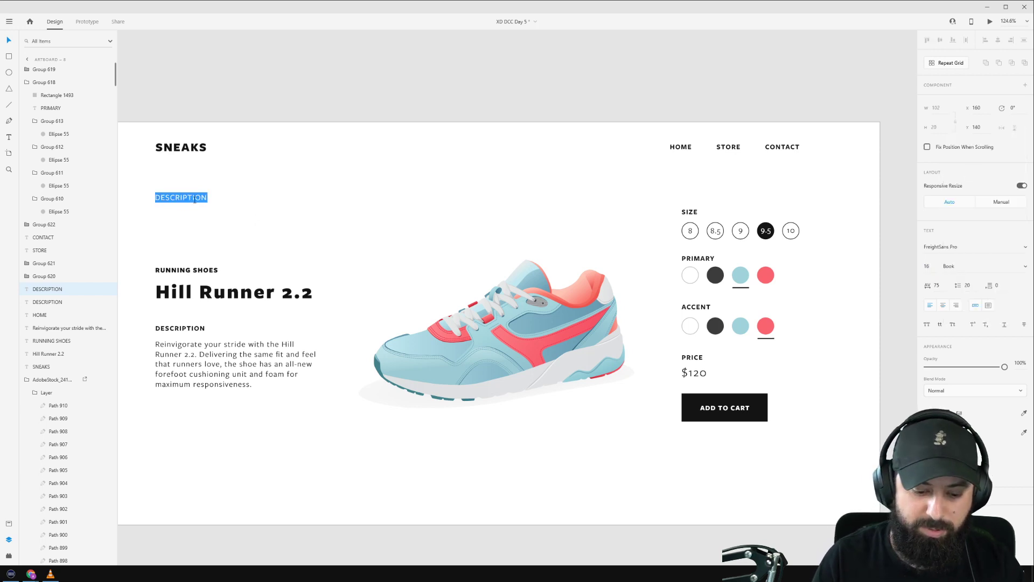
pyautogui.write('STORE')
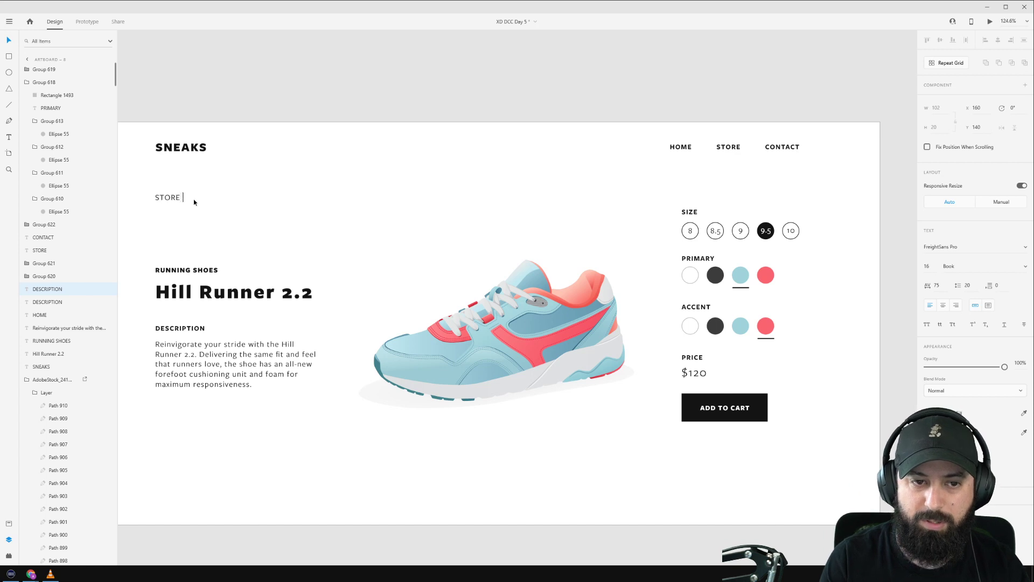
pyautogui.write(' > RU')
pyautogui.press('BackSpace')
pyautogui.press('BackSpace')
pyautogui.press('BackSpace')
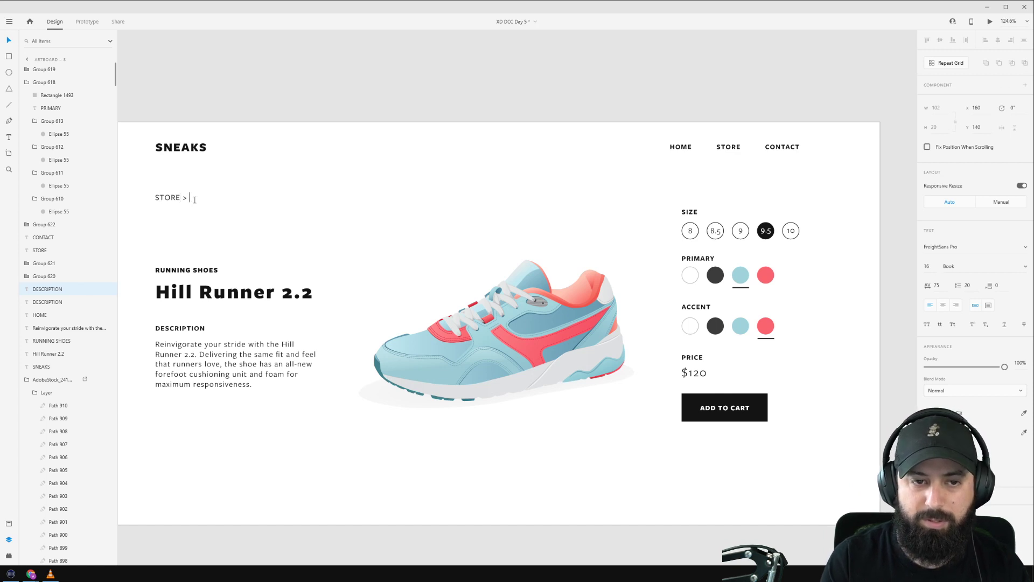
pyautogui.write('S')
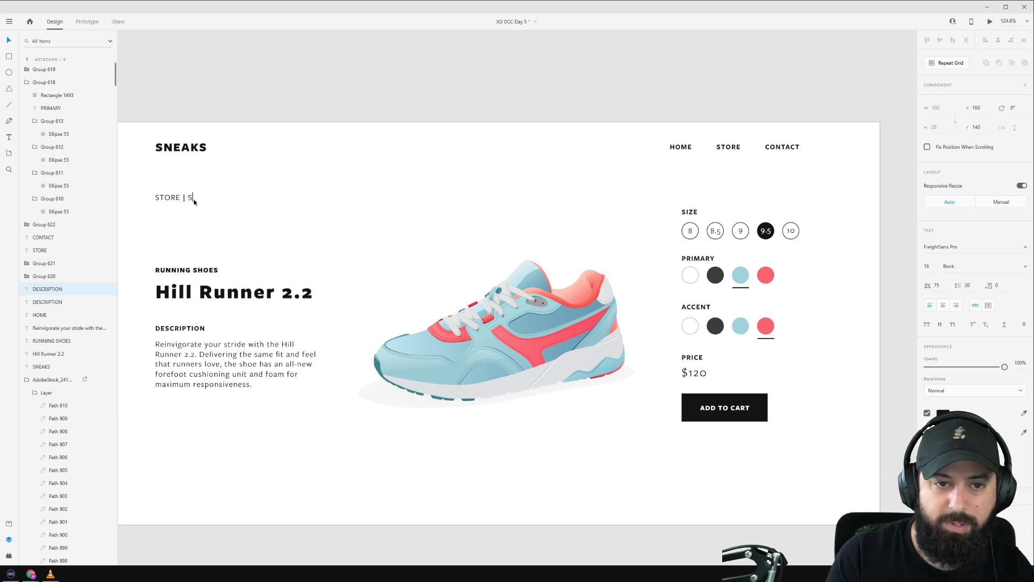
pyautogui.write('HOE')
pyautogui.press('BackSpace')
pyautogui.press('BackSpace')
pyautogui.press('BackSpace')
pyautogui.press('BackSpace')
pyautogui.press('BackSpace')
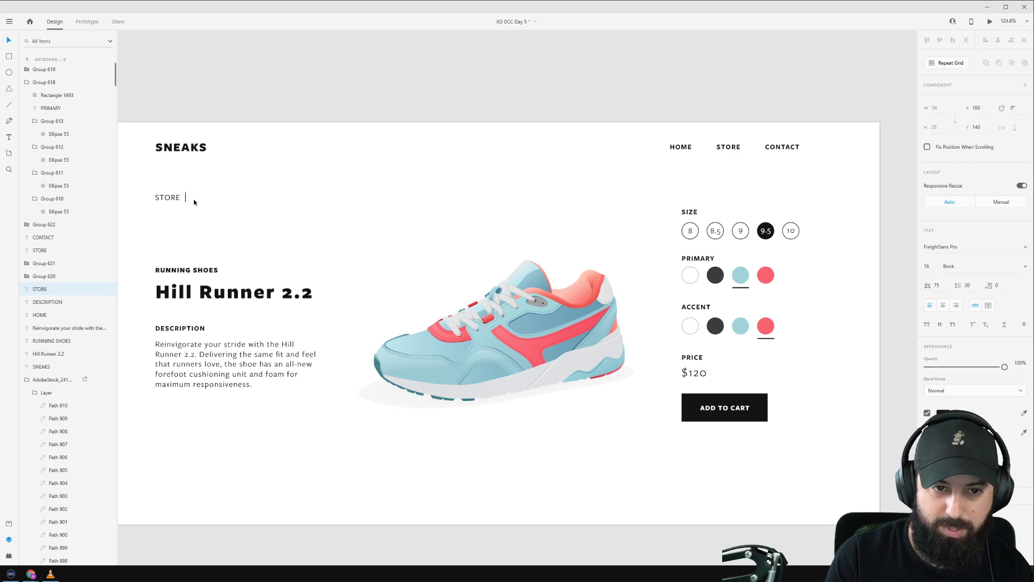
pyautogui.write('> ')
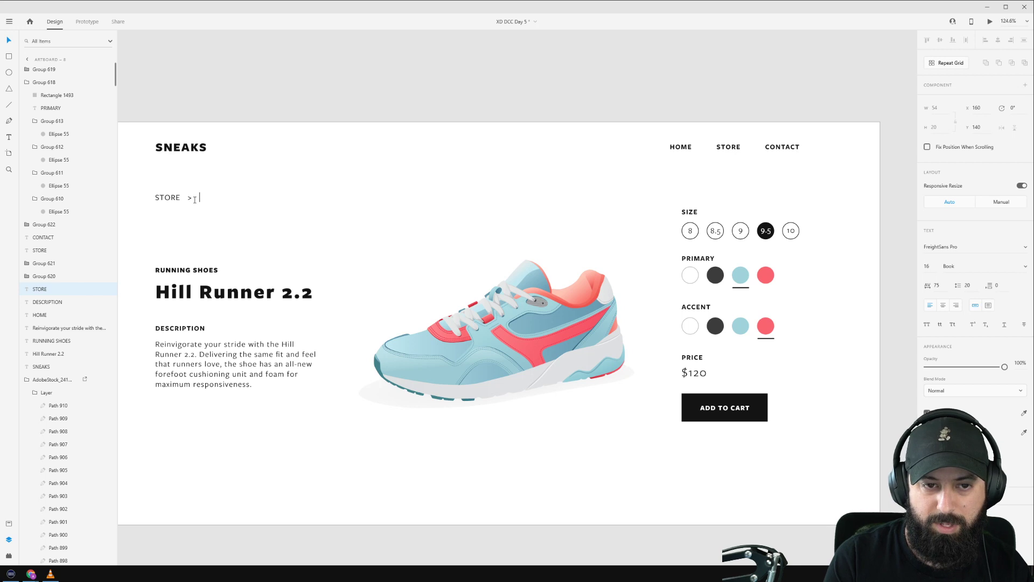
pyautogui.write('SHOES ')
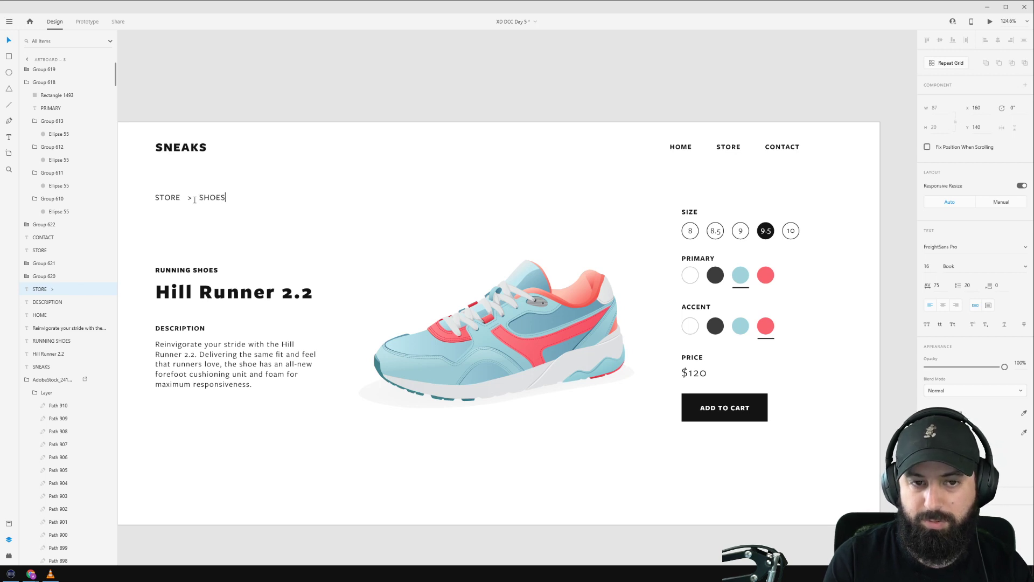
pyautogui.write('?')
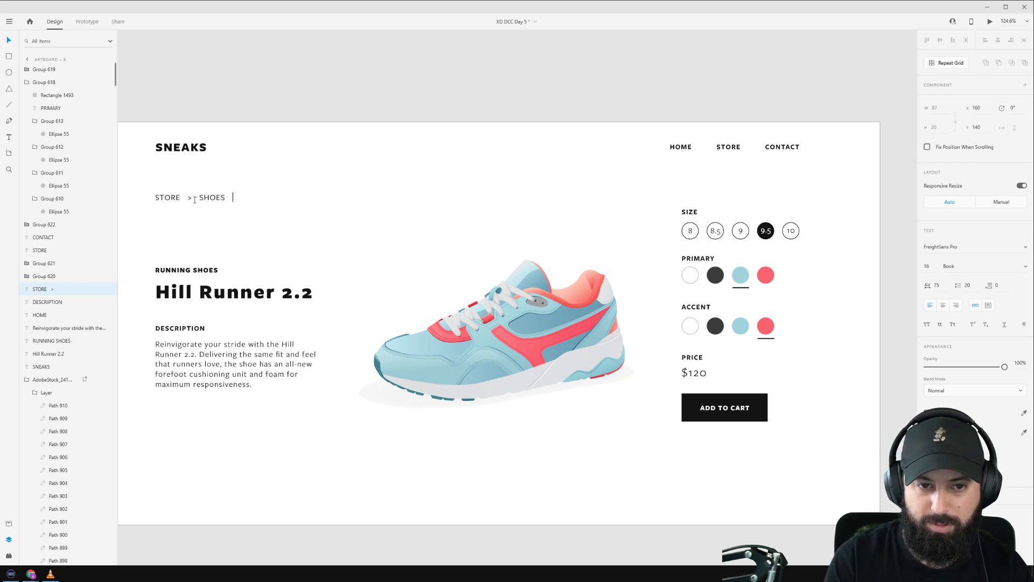
pyautogui.write('>')
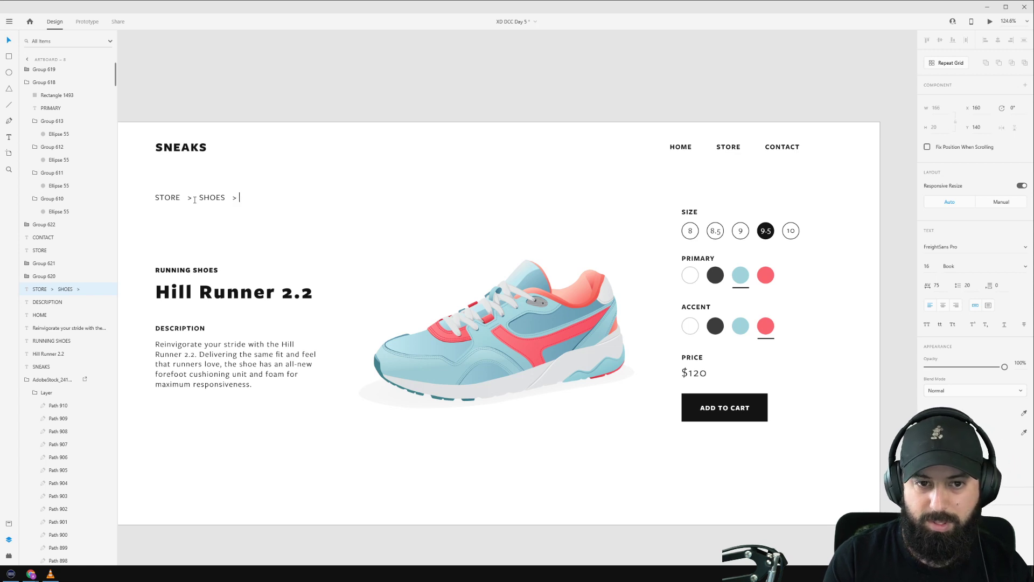
pyautogui.write('RUNNIN')
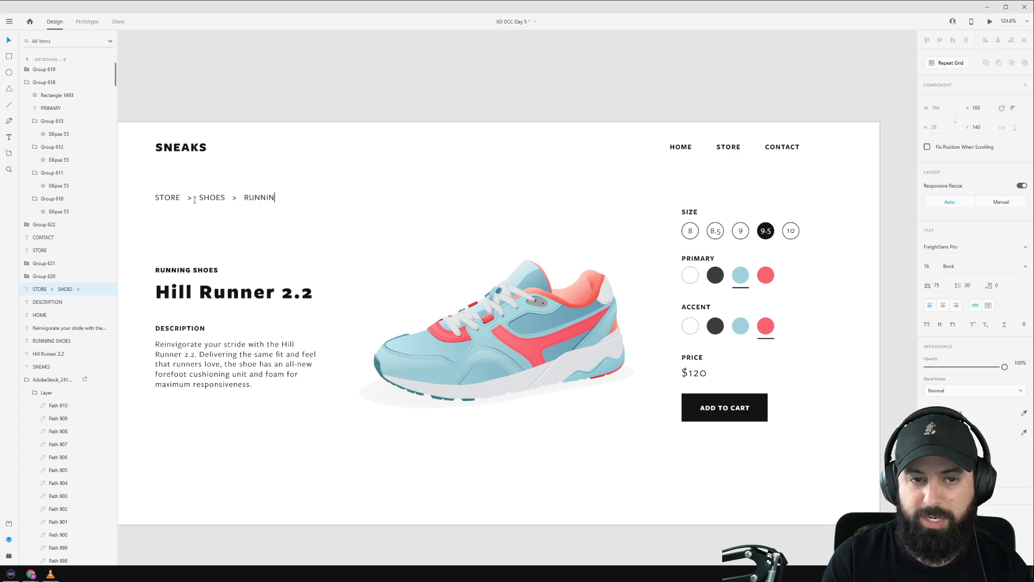
pyautogui.write('G  ./')
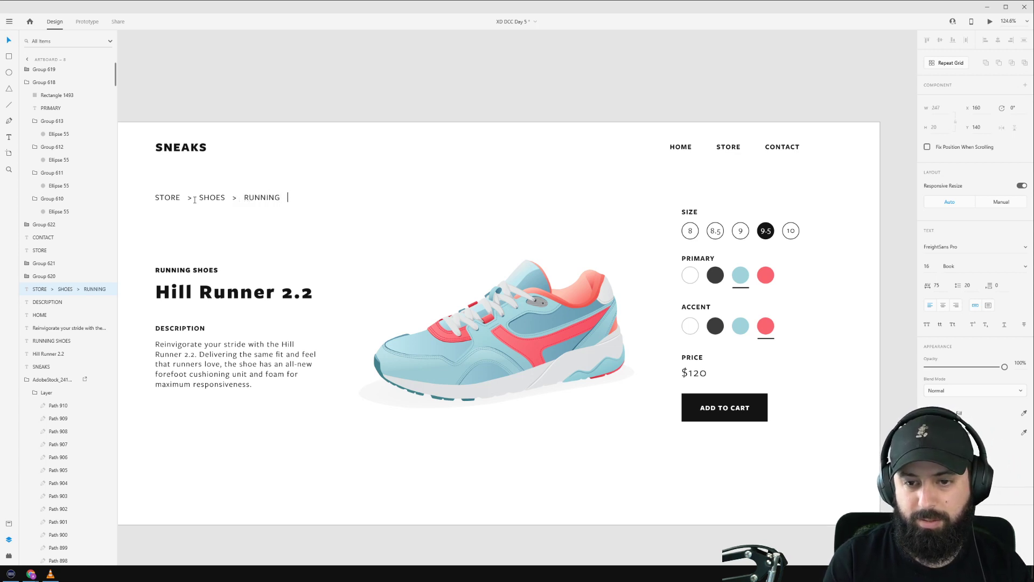
pyautogui.press('BackSpace')
pyautogui.press('BackSpace')
pyautogui.press('BackSpace')
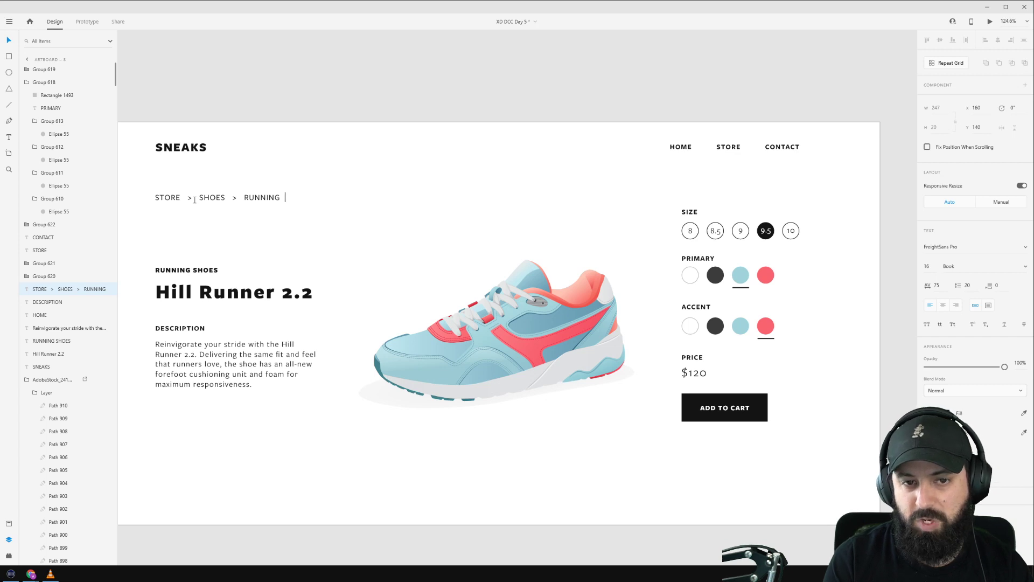
pyautogui.press('Escape')
# Examine the kalli orange sneaker page among the reference designs, including its header, size and colour options.
pyautogui.scroll(-5, 358, 108)
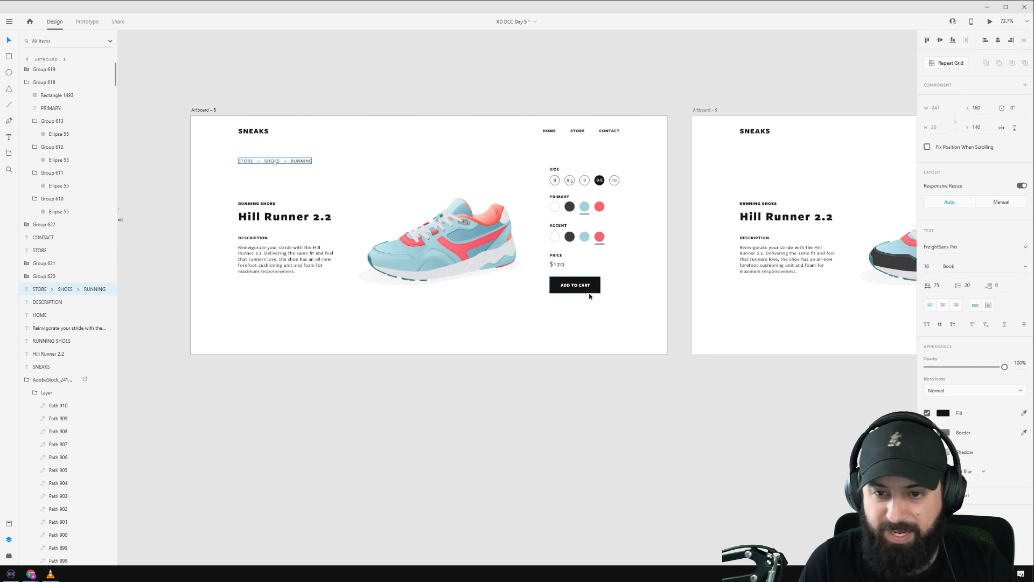
pyautogui.scroll(-15, 467, 235)
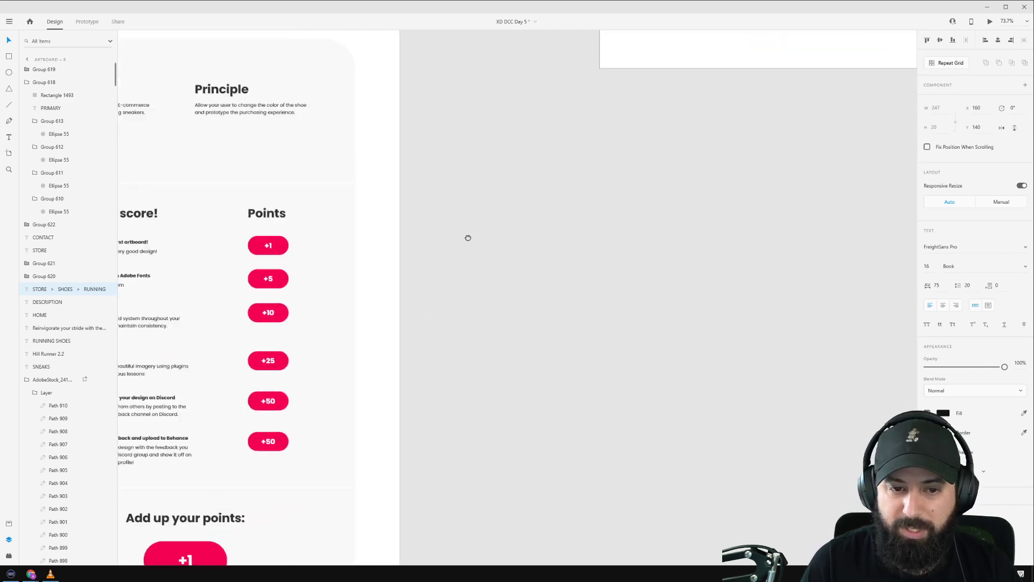
pyautogui.scroll(3, 503, 255)
pyautogui.scroll(5, 503, 255)
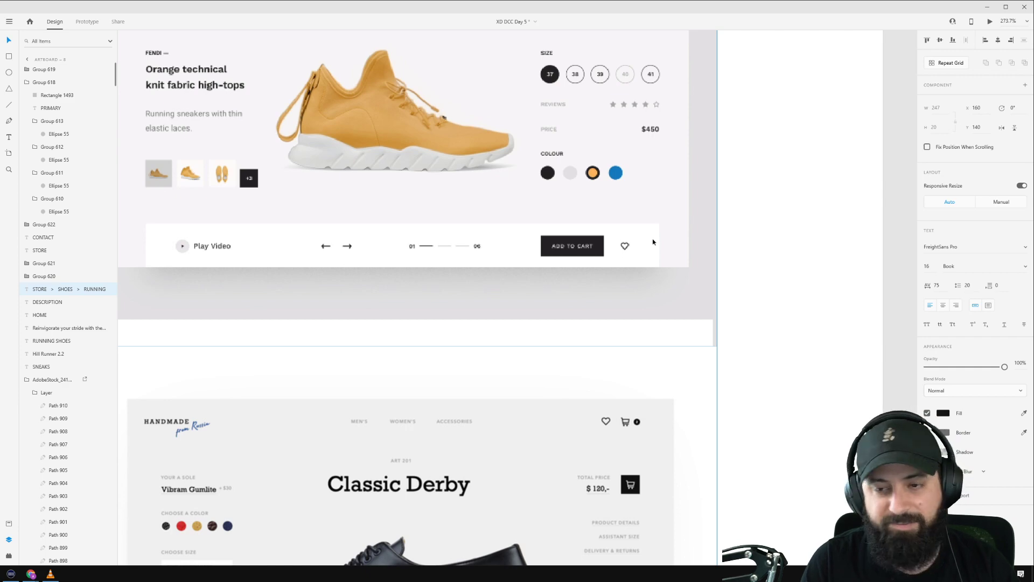
pyautogui.scroll(-3, 653, 242)
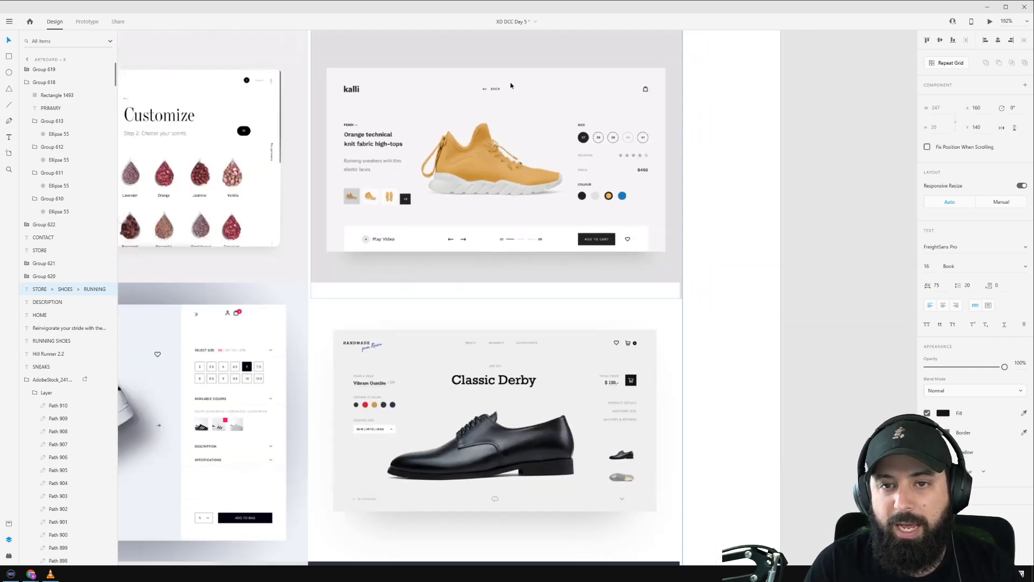
pyautogui.scroll(3, 512, 85)
pyautogui.hscroll(3, 559, 77)
pyautogui.scroll(2, 559, 77)
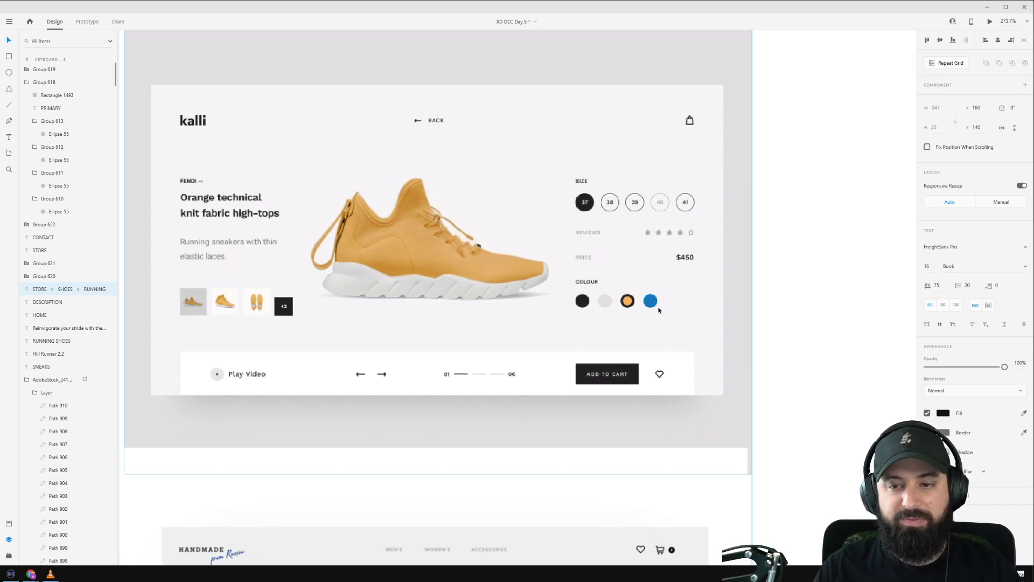
pyautogui.scroll(-5, 659, 311)
pyautogui.scroll(10, 658, 311)
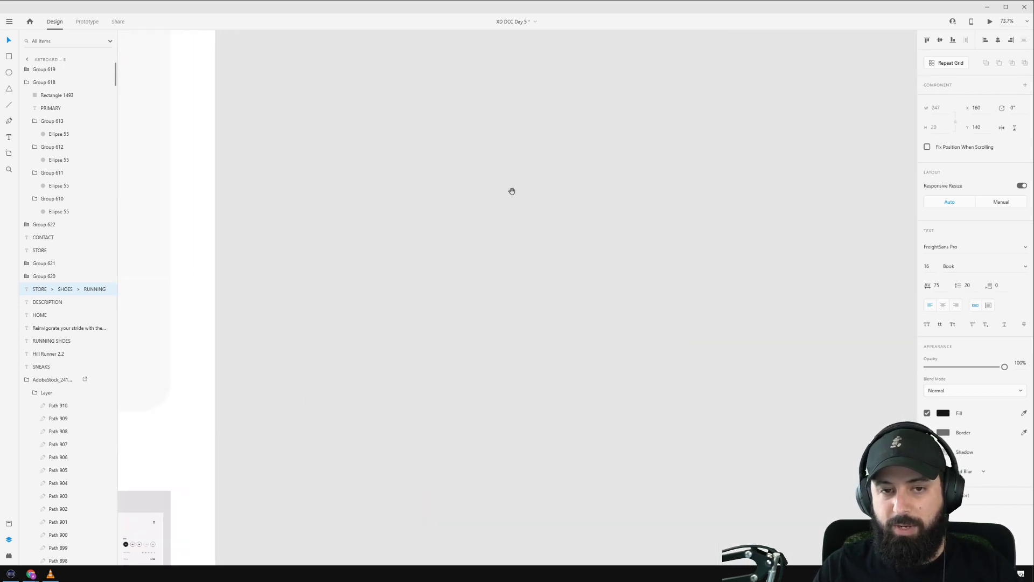
# Turn the size 8 circle group on Artboard – 8 into a component in the document assets.
pyautogui.moveTo(512, 191); pyautogui.dragTo(510, 392)
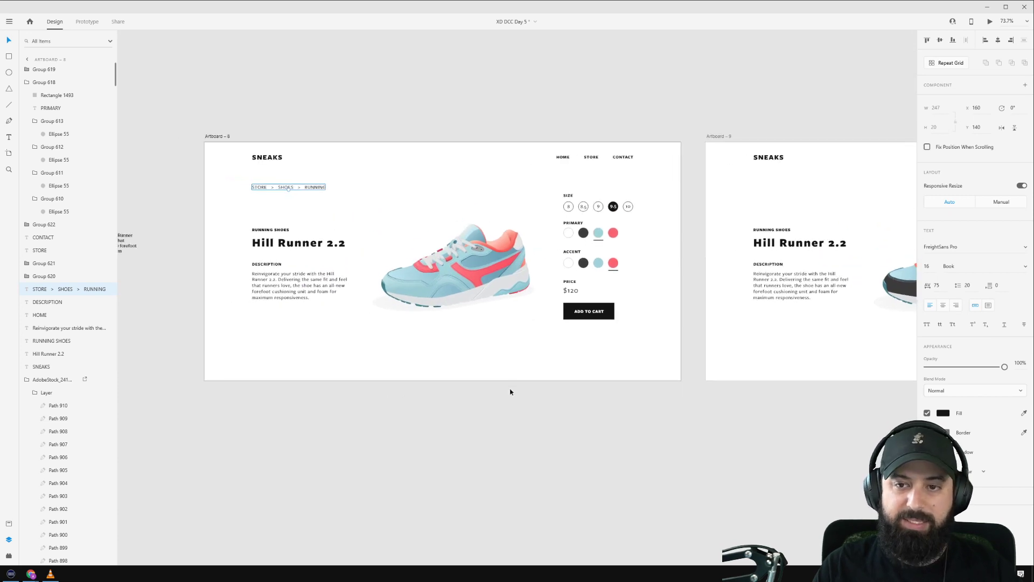
pyautogui.scroll(5, 604, 201)
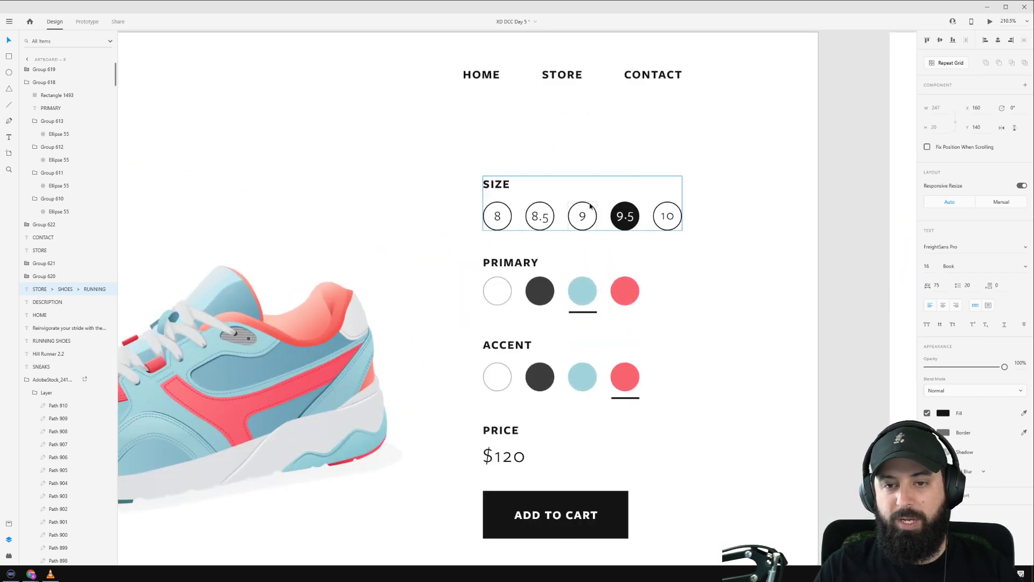
pyautogui.doubleClick(495, 215)
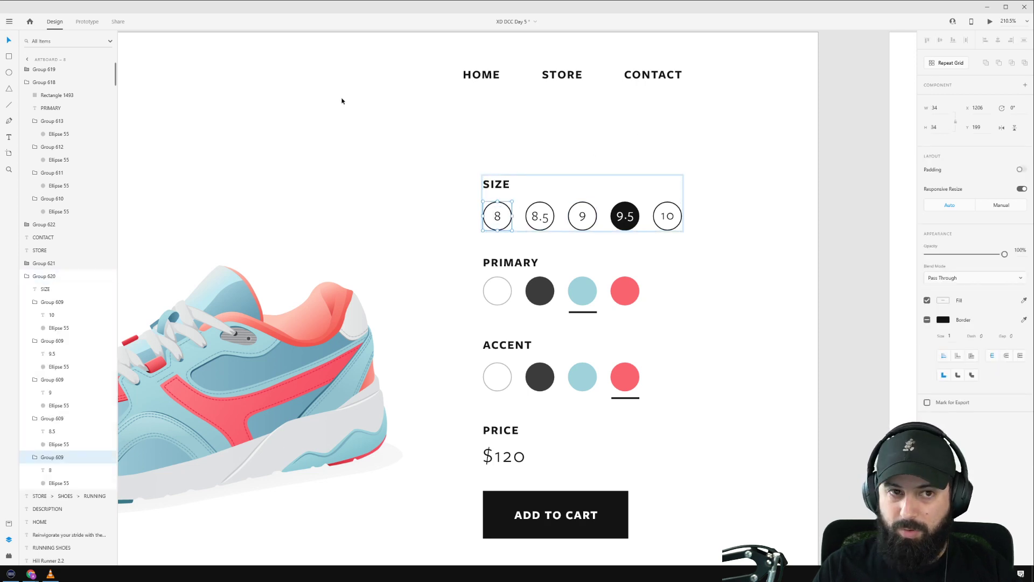
pyautogui.click(9, 523)
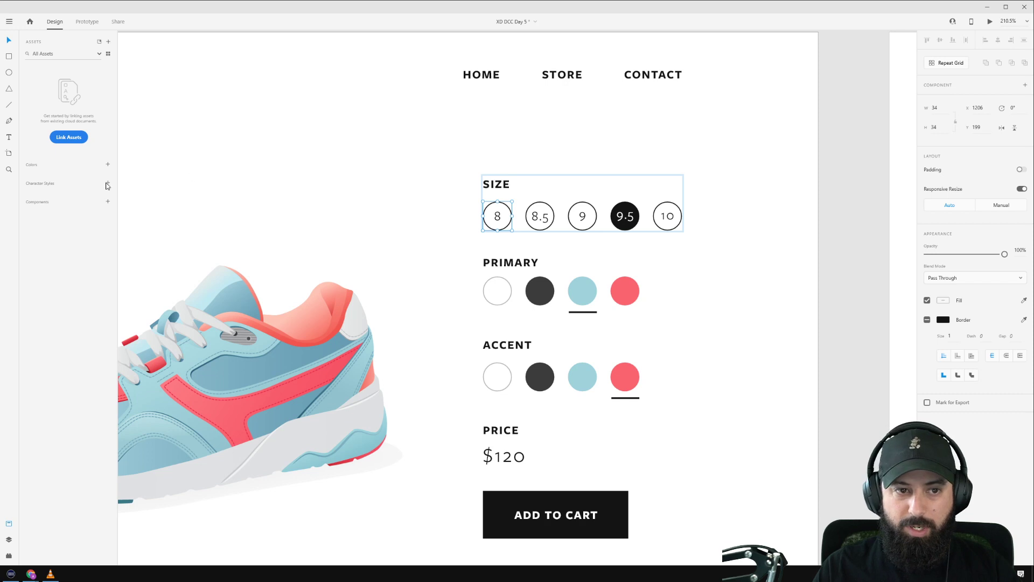
pyautogui.click(109, 203)
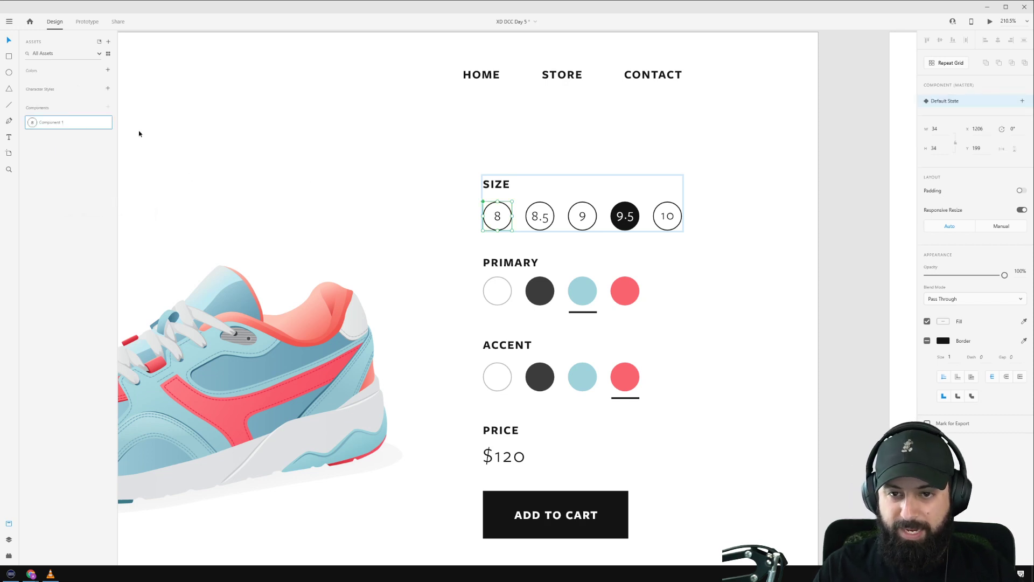
# Add a Hover State to the size 8 component.
pyautogui.click(1022, 101)
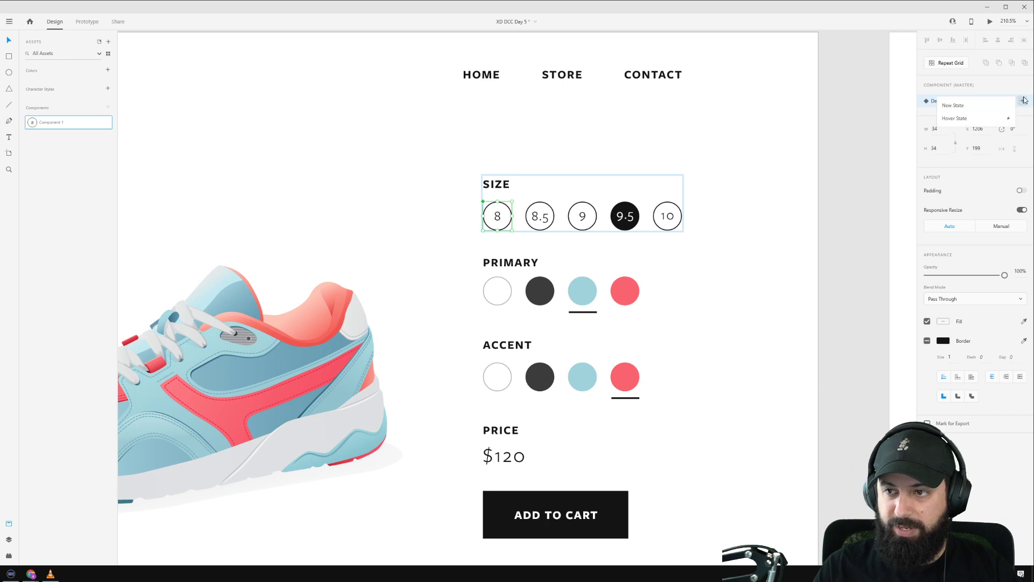
pyautogui.click(975, 118)
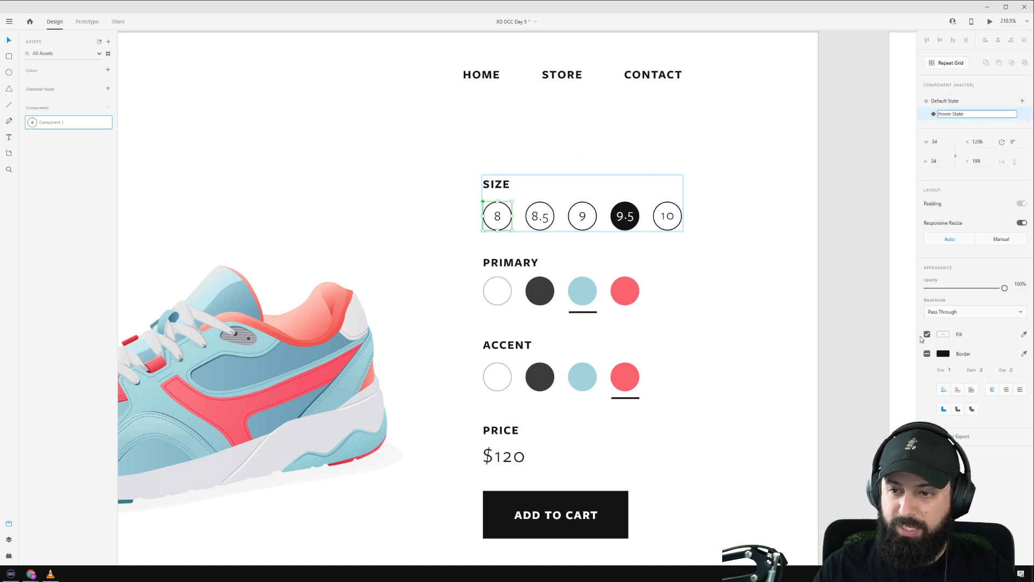
pyautogui.click(736, 158)
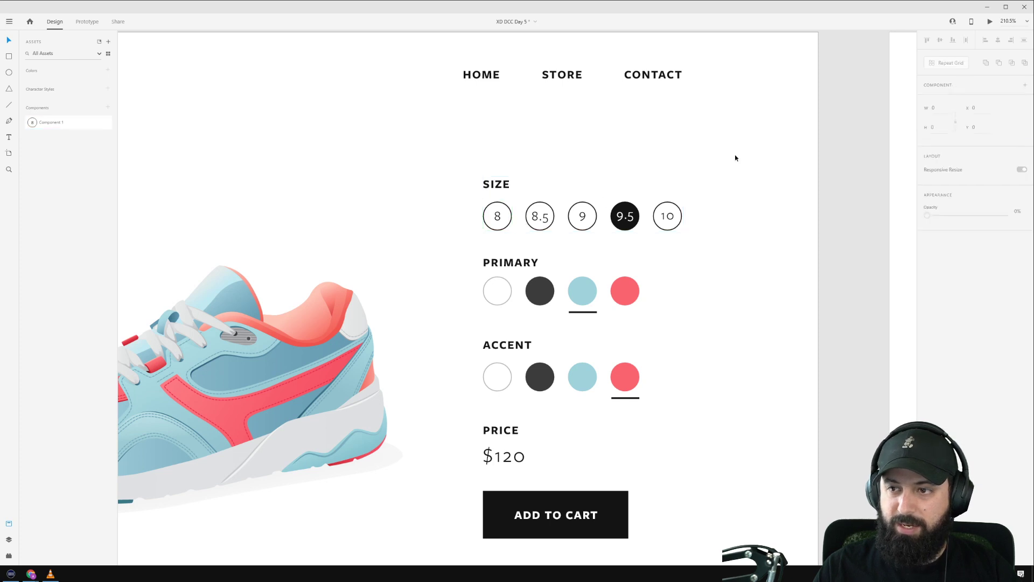
# Make the size 8 hover state's number white and its circle black like the 9.5 circle, and return the component to Default State.
pyautogui.doubleClick(506, 208)
pyautogui.scroll(3, 723, 260)
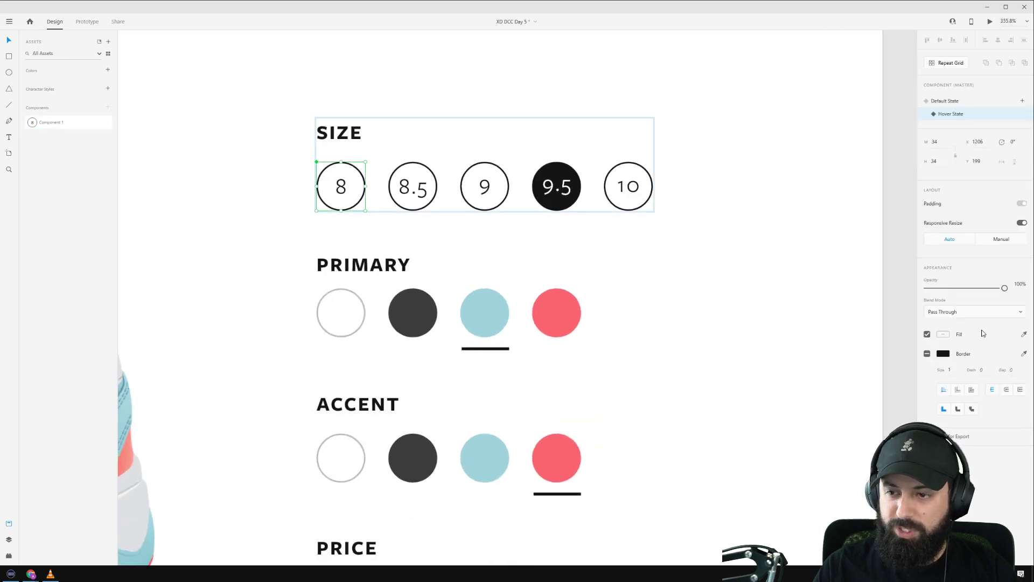
pyautogui.click(759, 257)
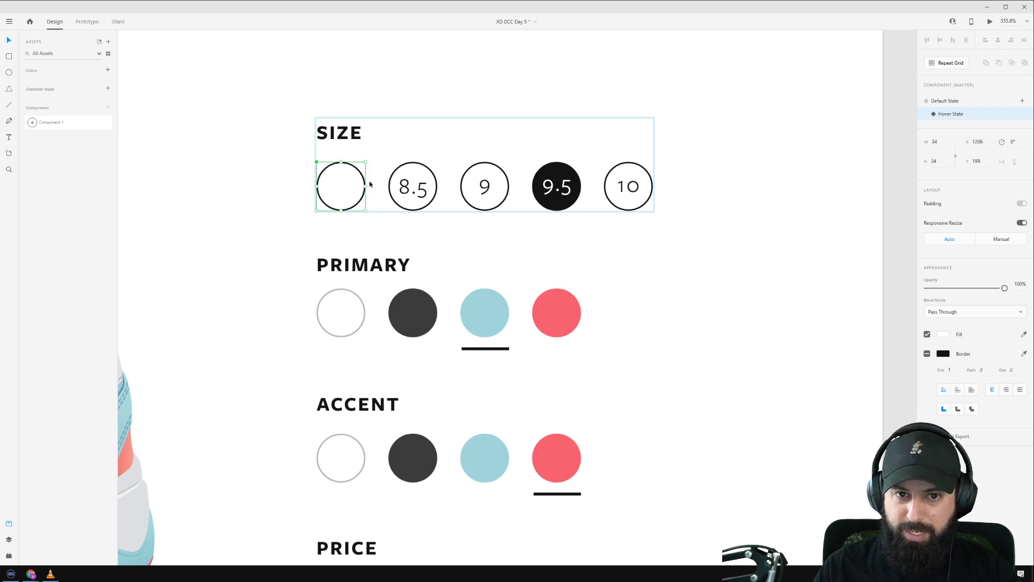
pyautogui.click(1024, 334)
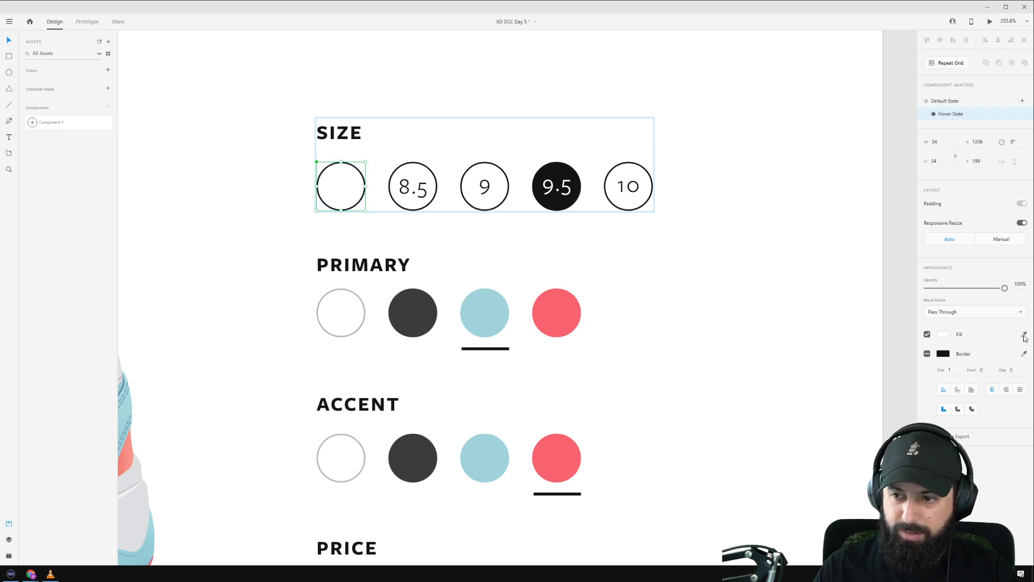
pyautogui.click(559, 171)
pyautogui.doubleClick(339, 191)
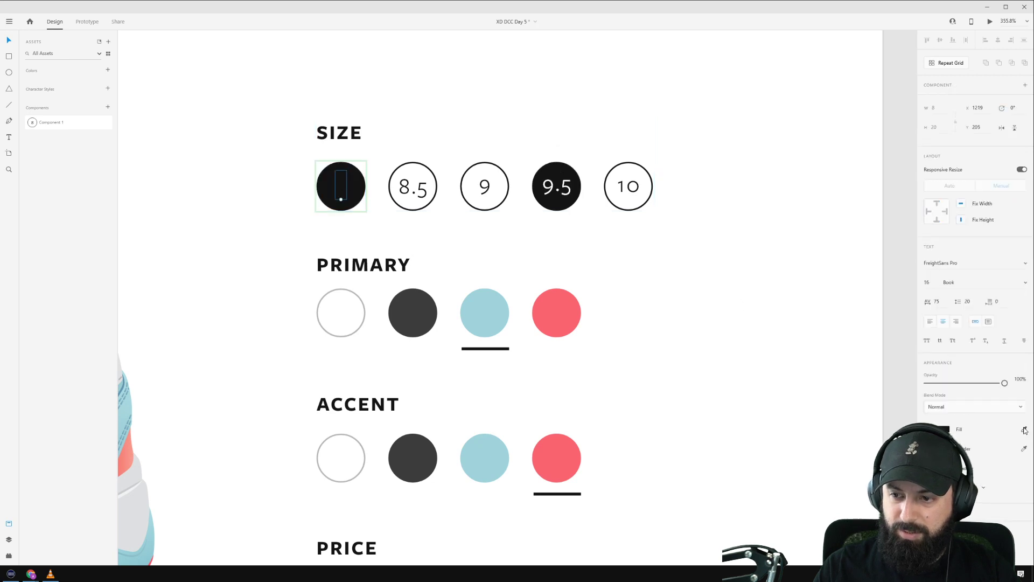
pyautogui.press('Escape')
pyautogui.press('Escape')
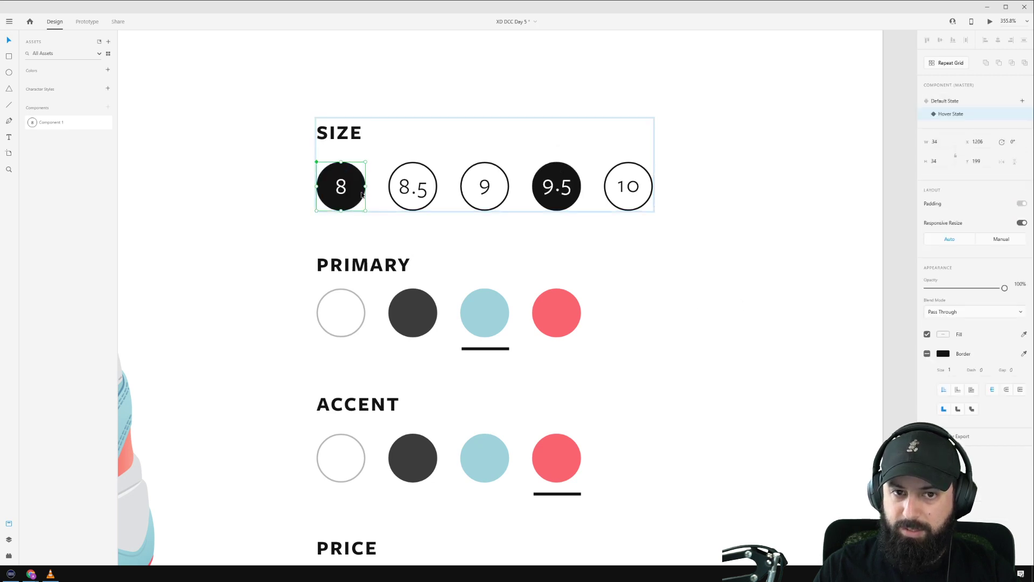
pyautogui.click(961, 101)
pyautogui.click(467, 139)
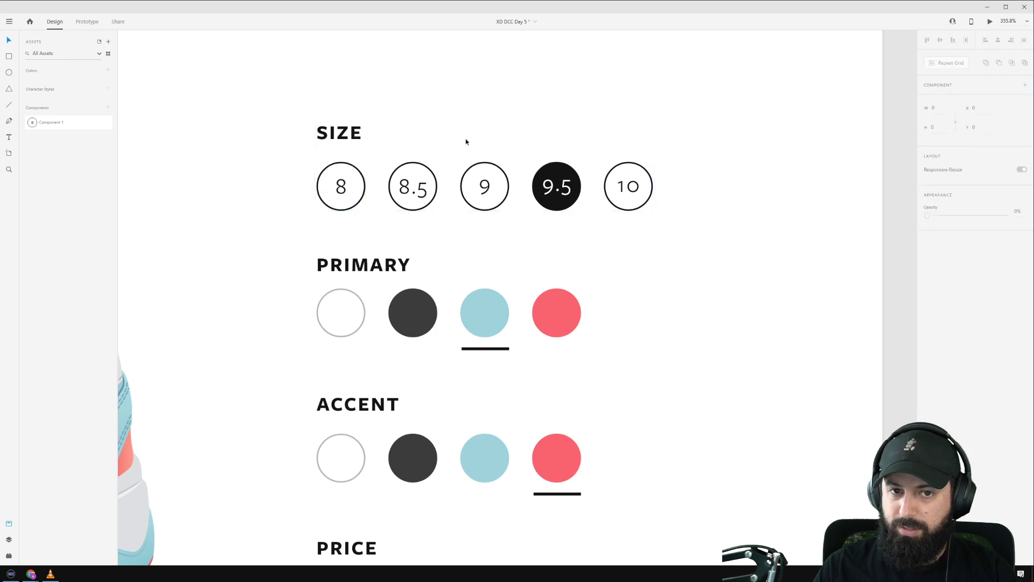
# Turn the size 8.5 circle group into a component in the document assets.
pyautogui.click(412, 192)
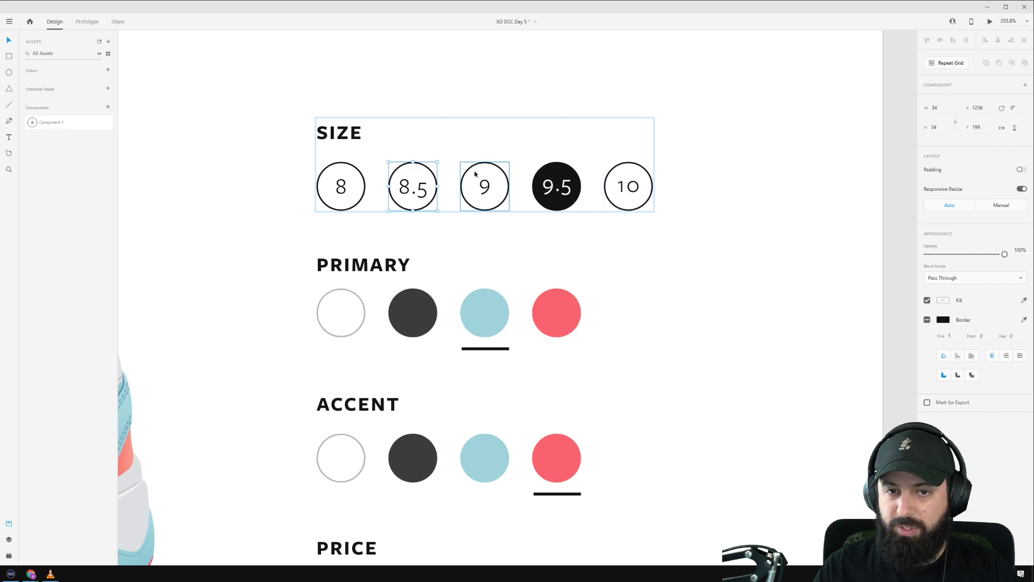
pyautogui.click(108, 106)
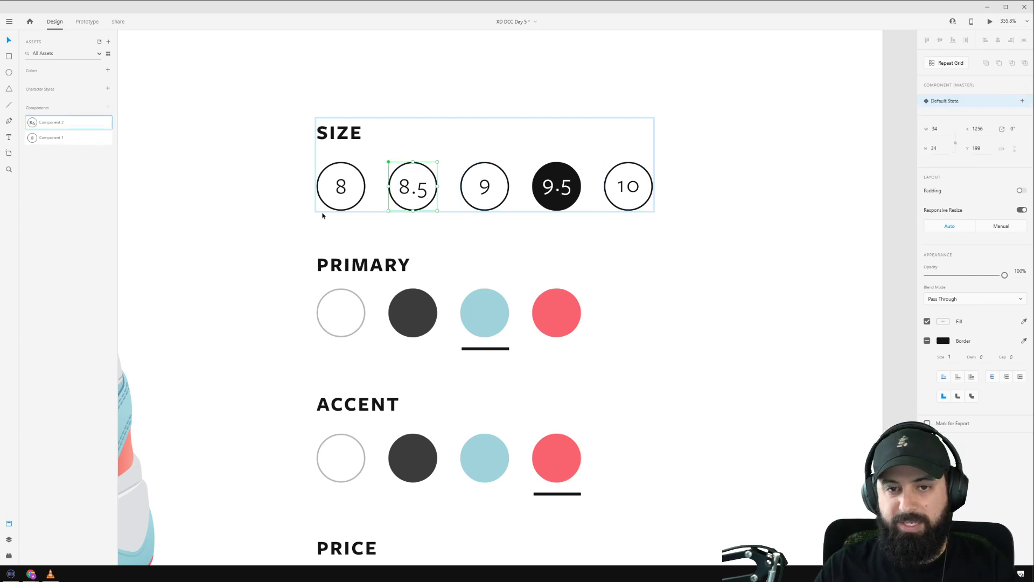
pyautogui.doubleClick(414, 186)
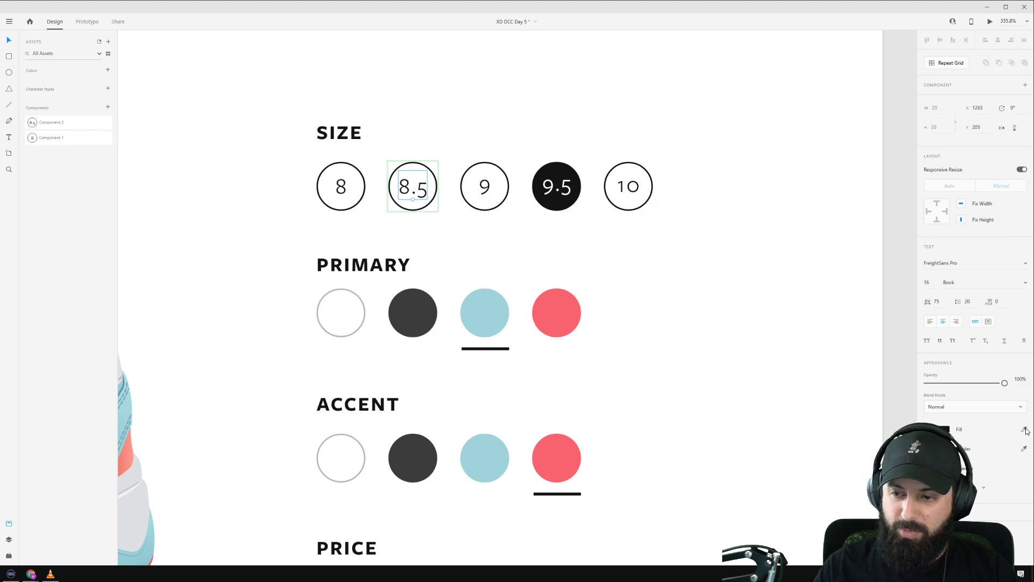
pyautogui.press('Delete')
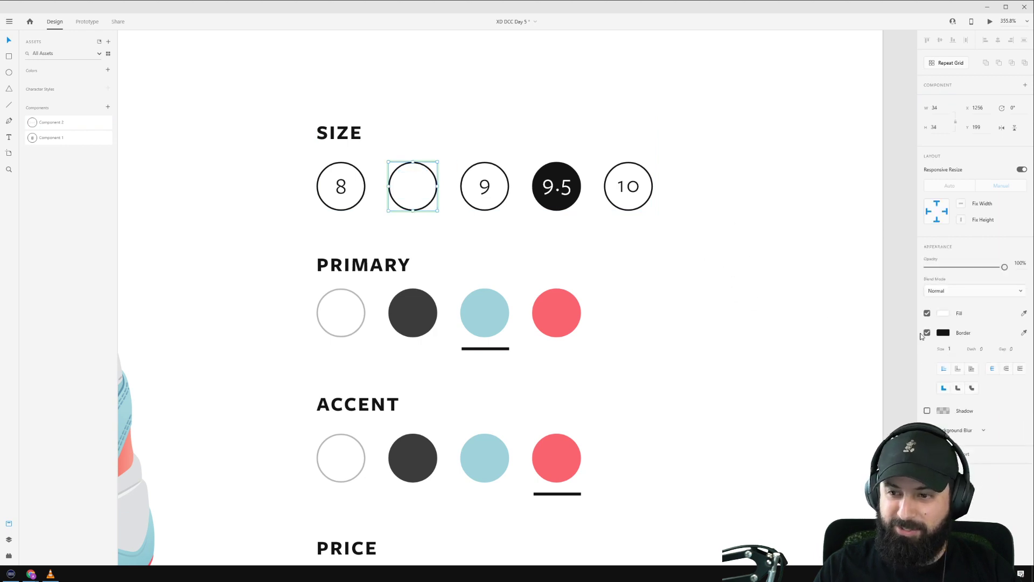
pyautogui.moveTo(556, 186); pyautogui.dragTo(551, 173)
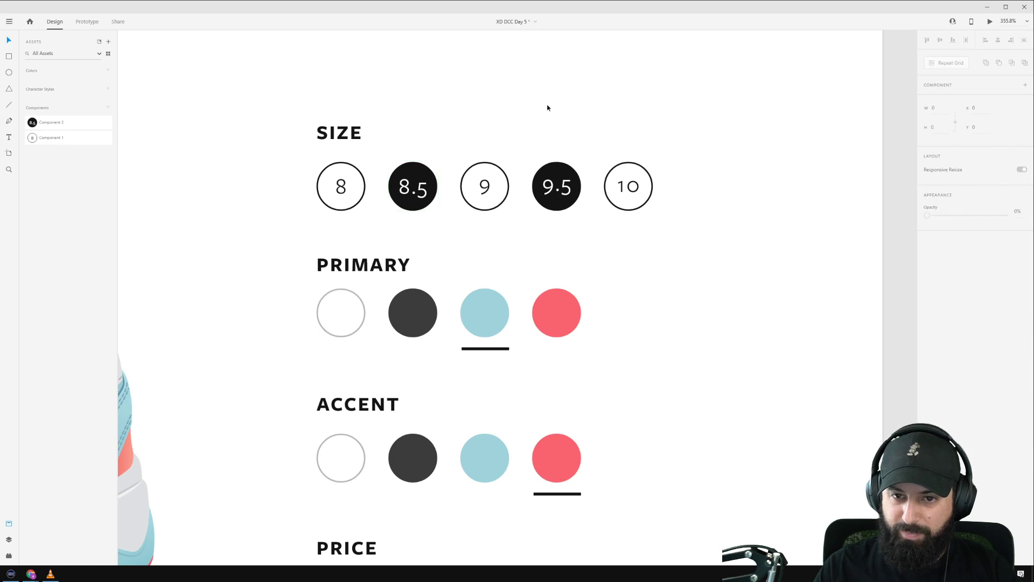
pyautogui.scroll(-3, 547, 106)
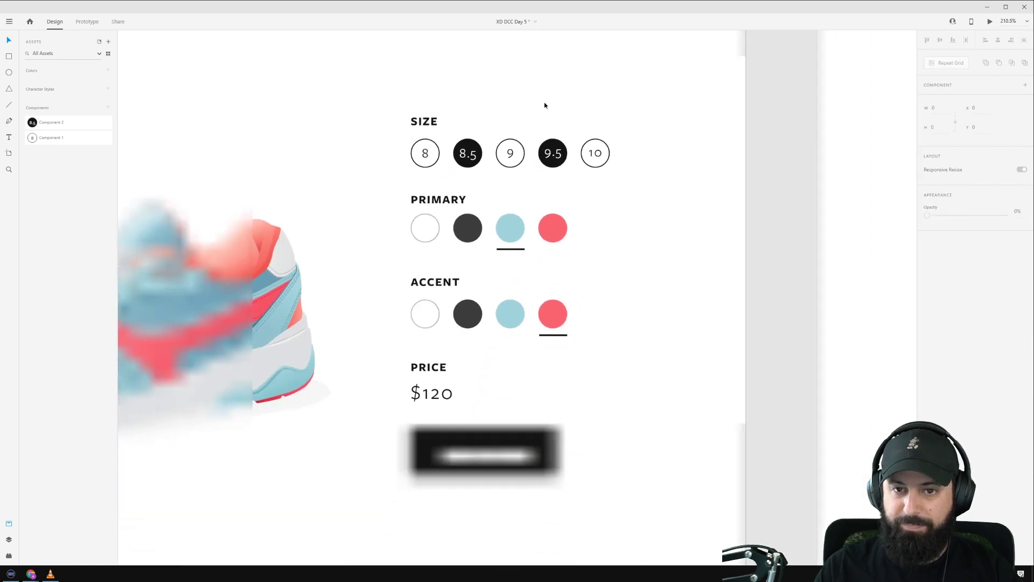
pyautogui.doubleClick(469, 149)
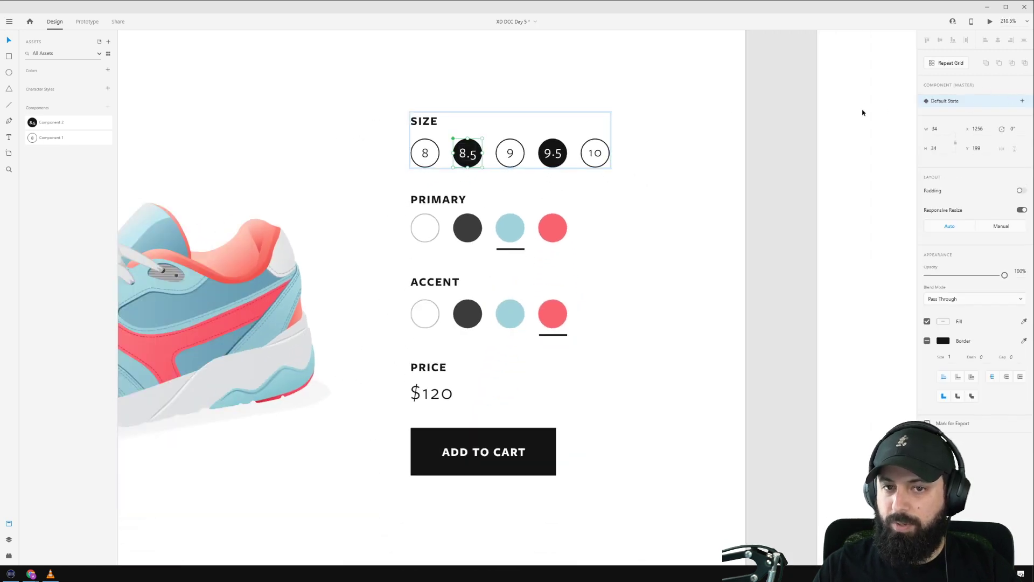
pyautogui.hotkey('ctrl', 'z')
pyautogui.hotkey('ctrl', 'z')
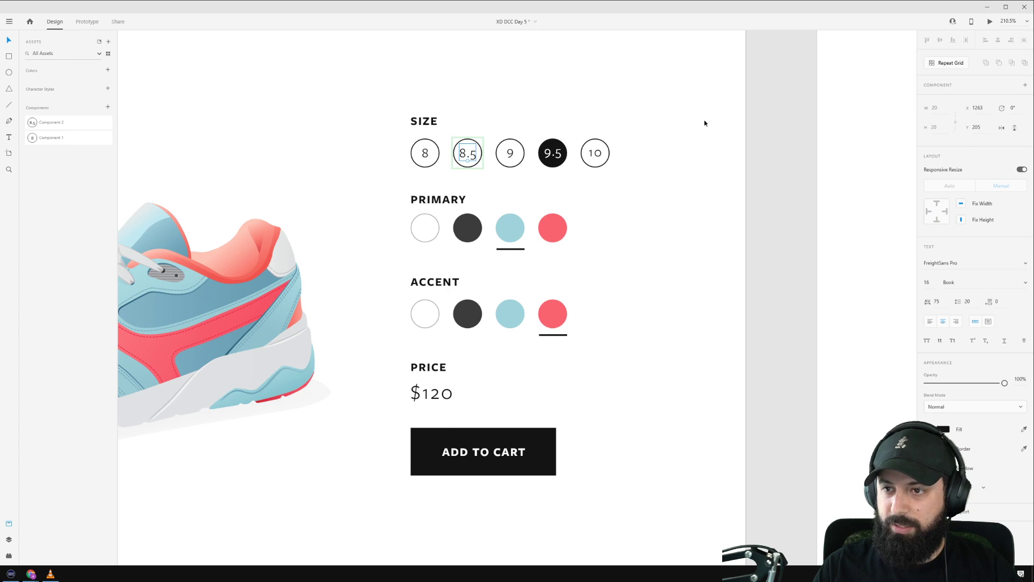
pyautogui.click(516, 113)
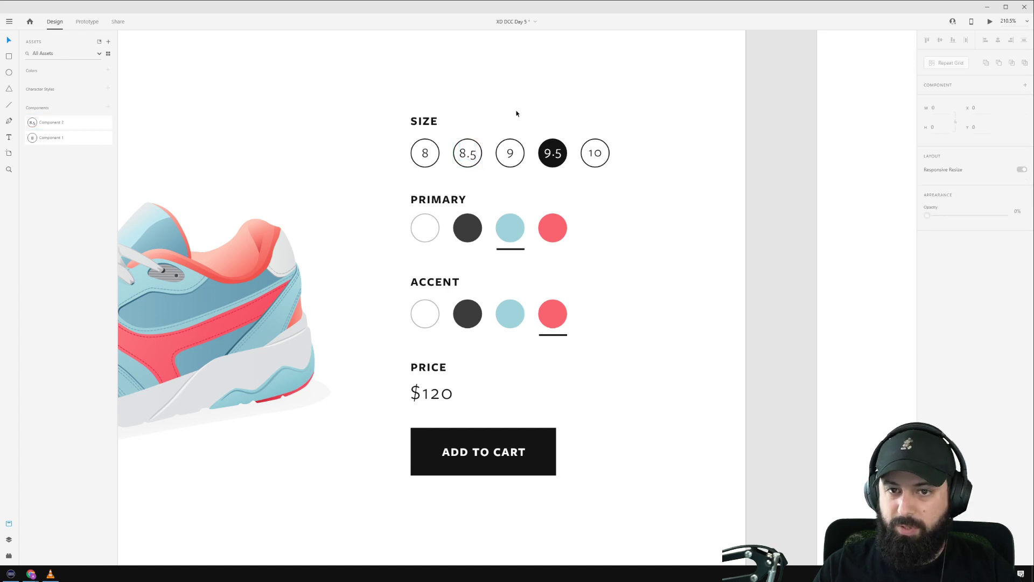
# Add a Hover State to the size 8.5 component.
pyautogui.doubleClick(468, 155)
pyautogui.click(1020, 101)
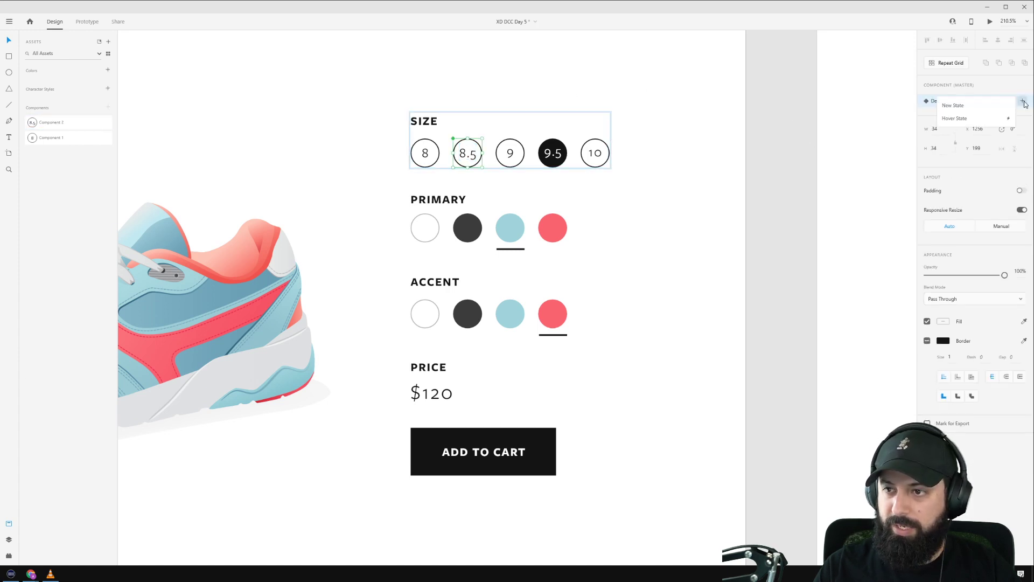
pyautogui.click(983, 118)
pyautogui.click(540, 79)
pyautogui.scroll(4, 476, 135)
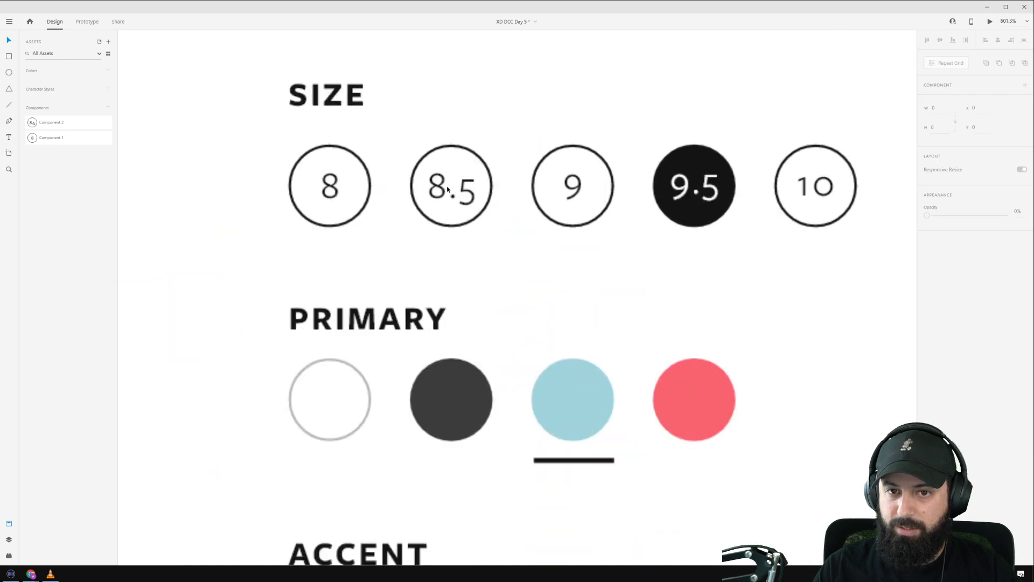
pyautogui.doubleClick(448, 187)
pyautogui.doubleClick(448, 187)
pyautogui.click(448, 187)
pyautogui.press('Escape')
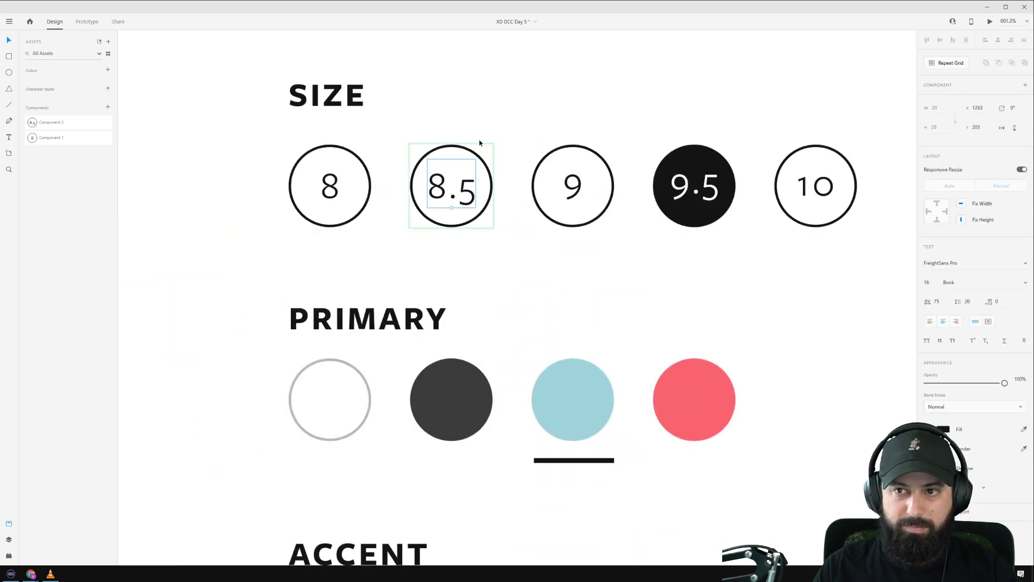
pyautogui.press('Delete')
pyautogui.hotkey('ctrl', 'z')
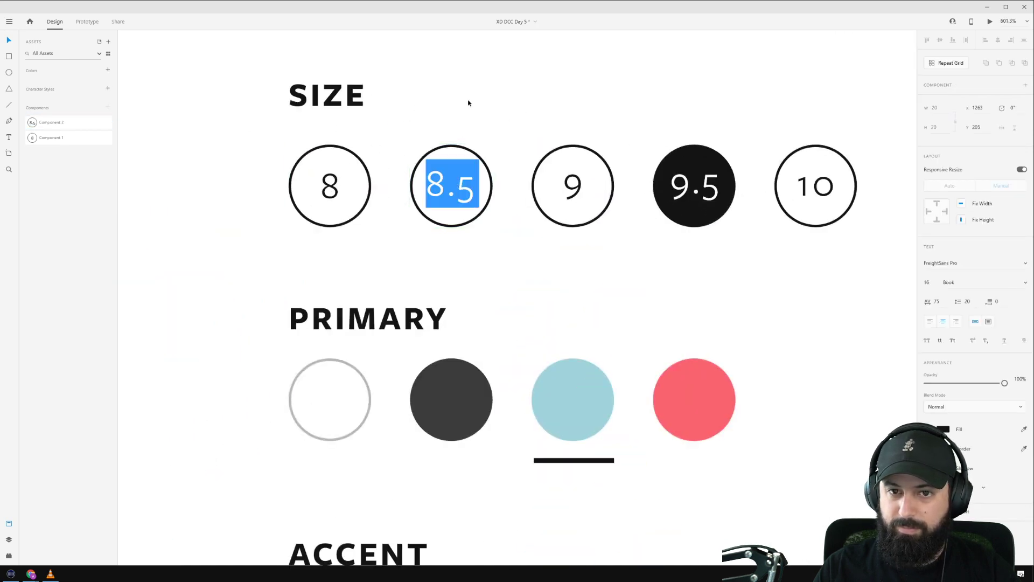
pyautogui.click(563, 307)
# In the size 8.5 hover state, sample white for the number and the 9.5 circle's black for the circle fill.
pyautogui.doubleClick(455, 185)
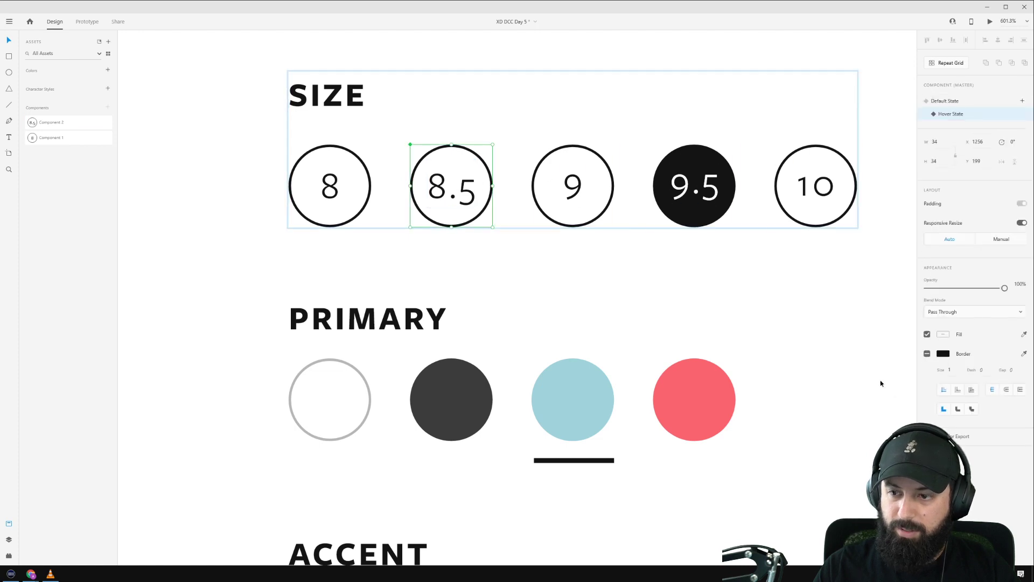
pyautogui.doubleClick(452, 185)
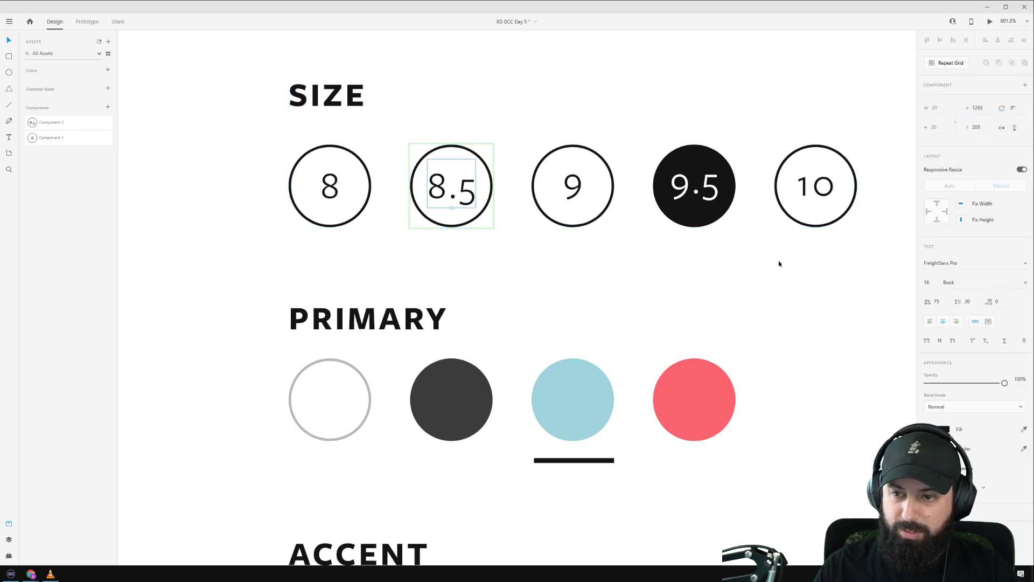
pyautogui.click(1023, 429)
pyautogui.click(646, 270)
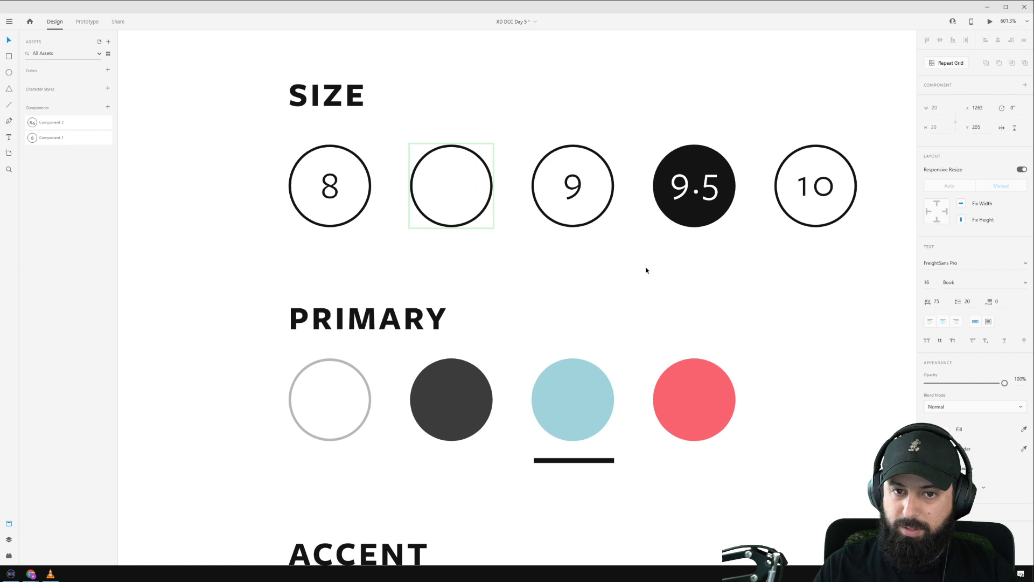
pyautogui.click(447, 149)
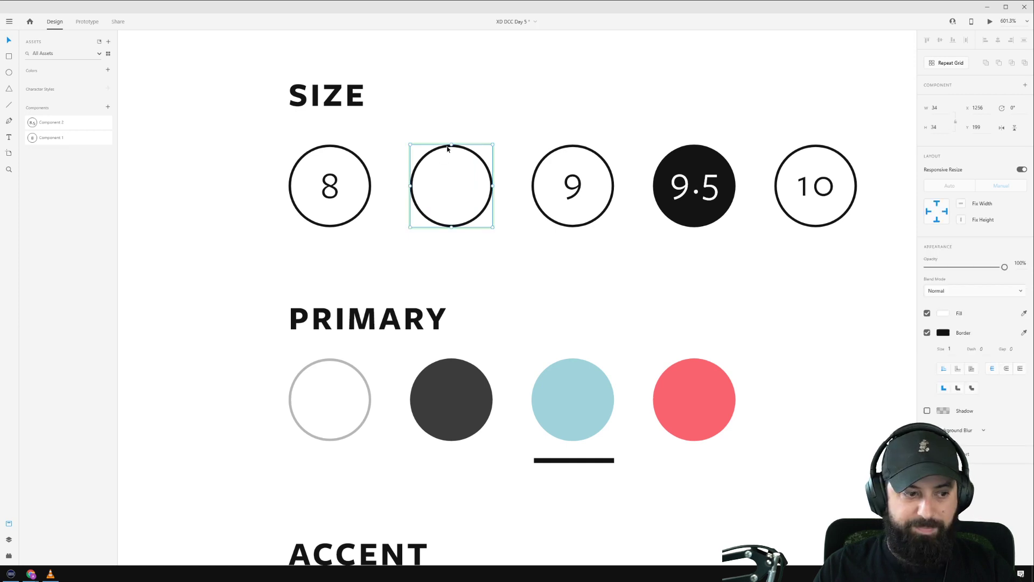
pyautogui.click(1023, 313)
pyautogui.click(670, 165)
pyautogui.click(500, 102)
# Switch the size 8.5 component back to its Default State.
pyautogui.click(476, 180)
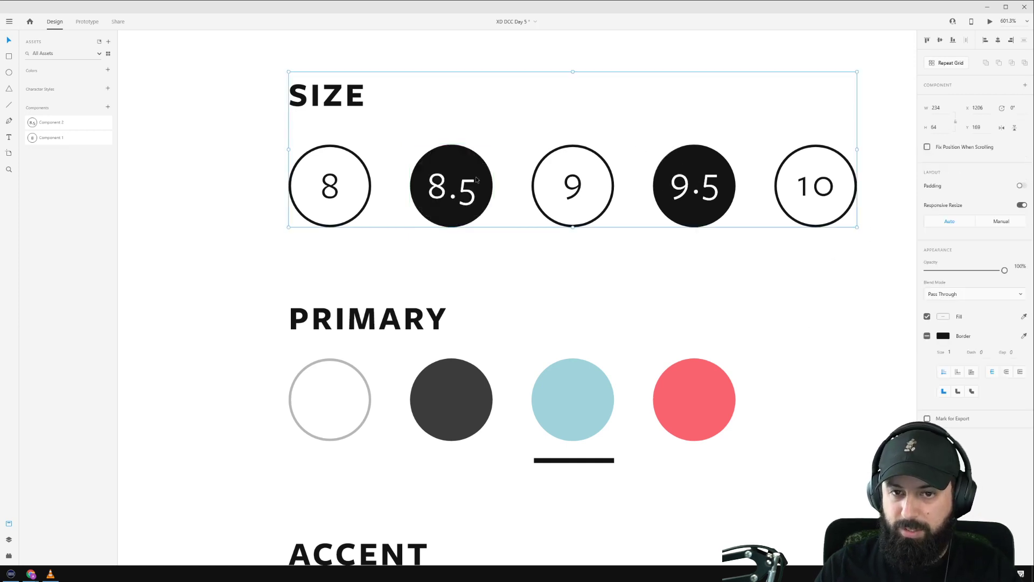
pyautogui.doubleClick(476, 181)
pyautogui.click(962, 105)
pyautogui.click(597, 62)
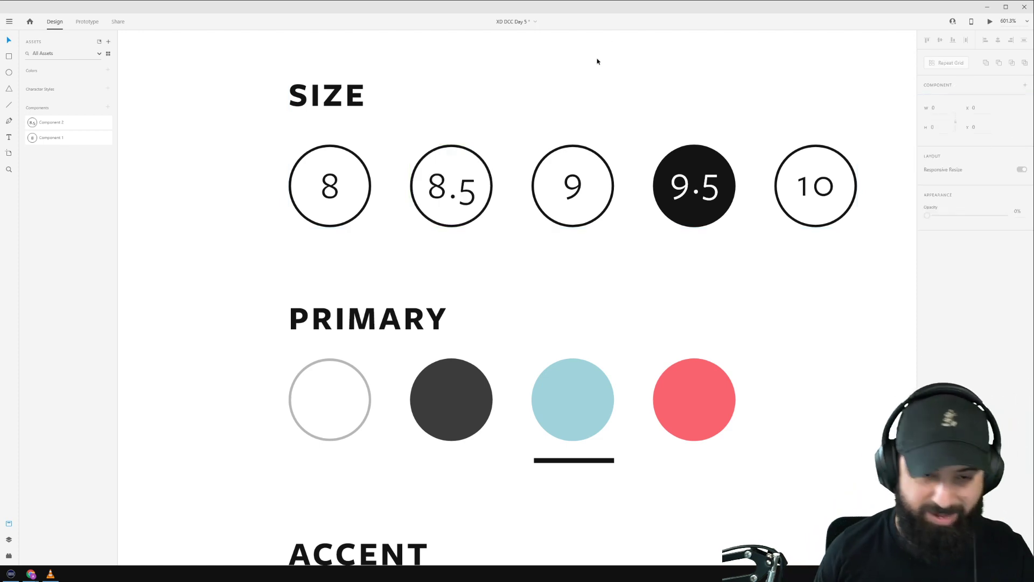
# Examine how the Superstar Shoes page and the sneaker app among the reference designs present their colour options.
pyautogui.scroll(-5, 617, 98)
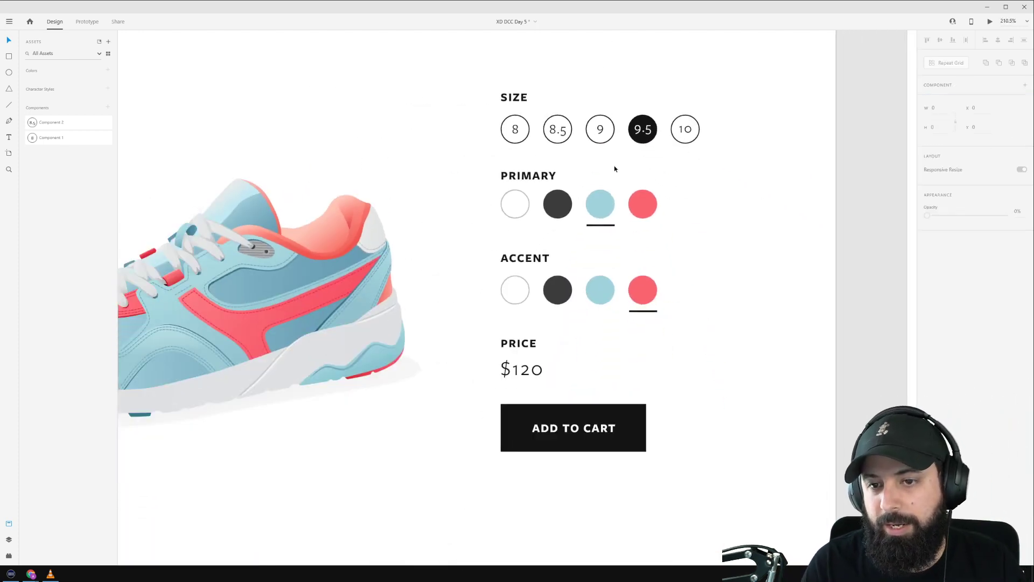
pyautogui.scroll(2, 599, 202)
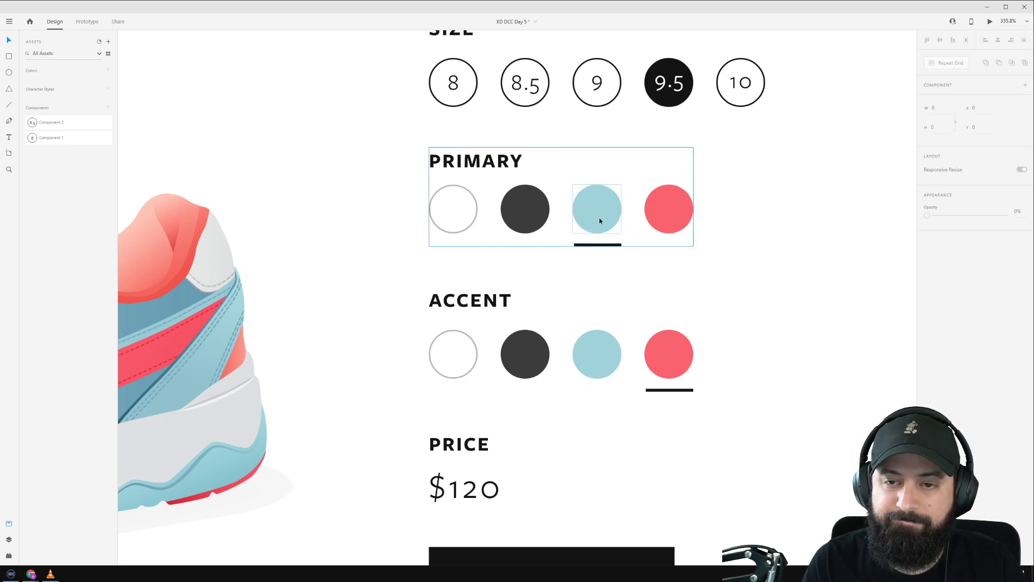
pyautogui.scroll(-8, 409, 408)
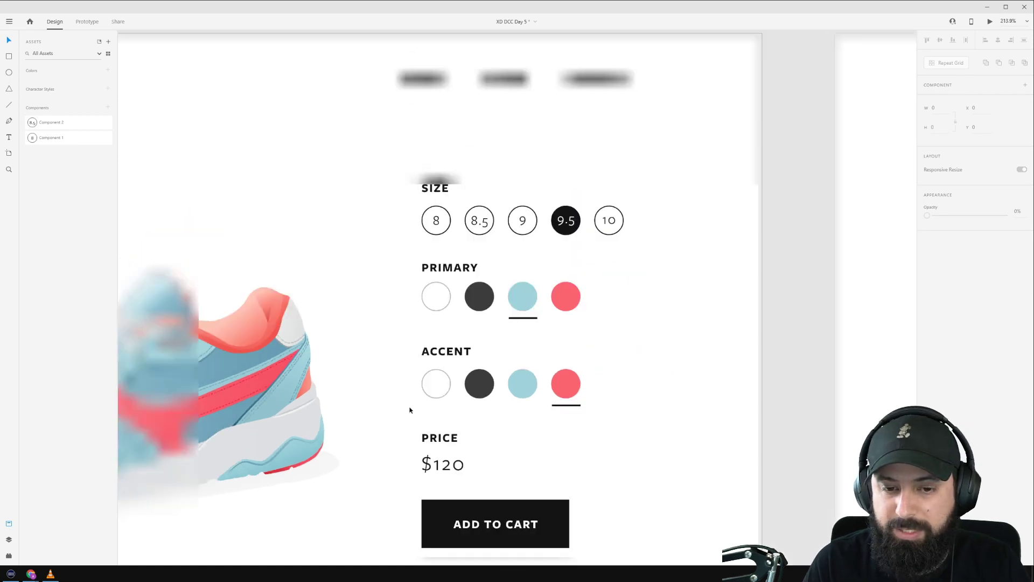
pyautogui.moveTo(302, 385); pyautogui.dragTo(642, 93)
pyautogui.scroll(-4, 496, 245)
pyautogui.scroll(4, 420, 178)
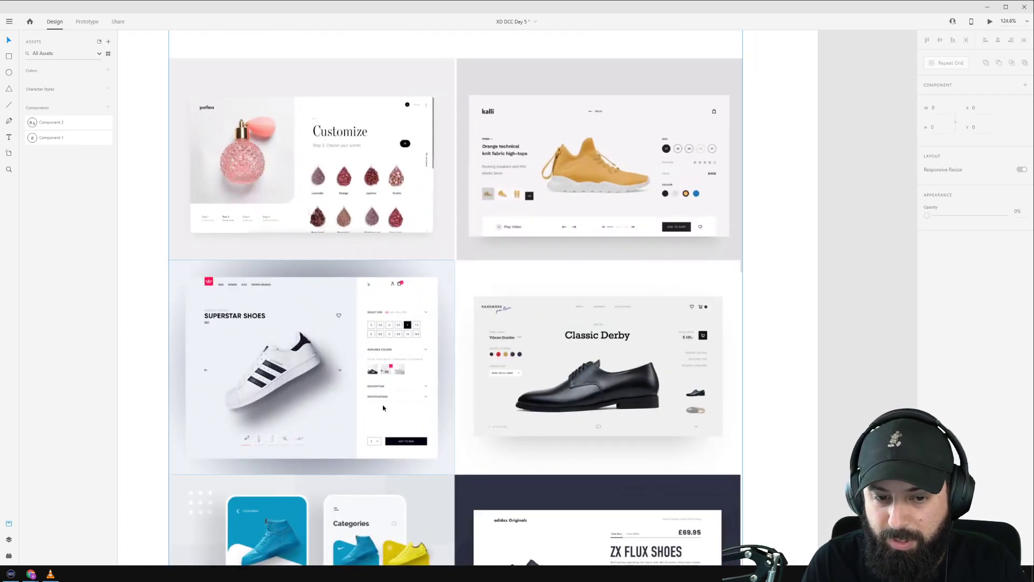
pyautogui.scroll(-4, 354, 220)
pyautogui.scroll(9, 354, 220)
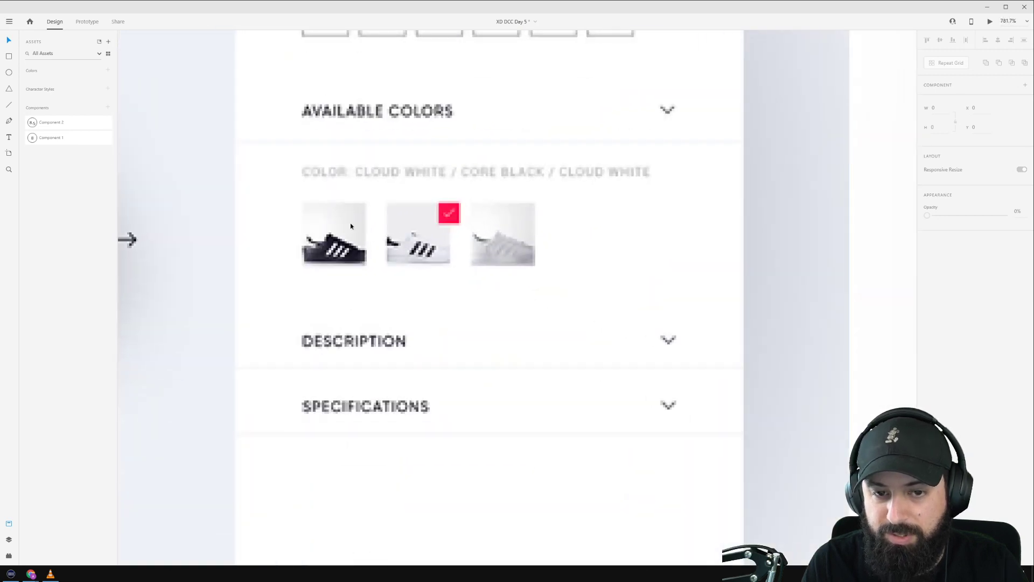
pyautogui.scroll(-9, 360, 251)
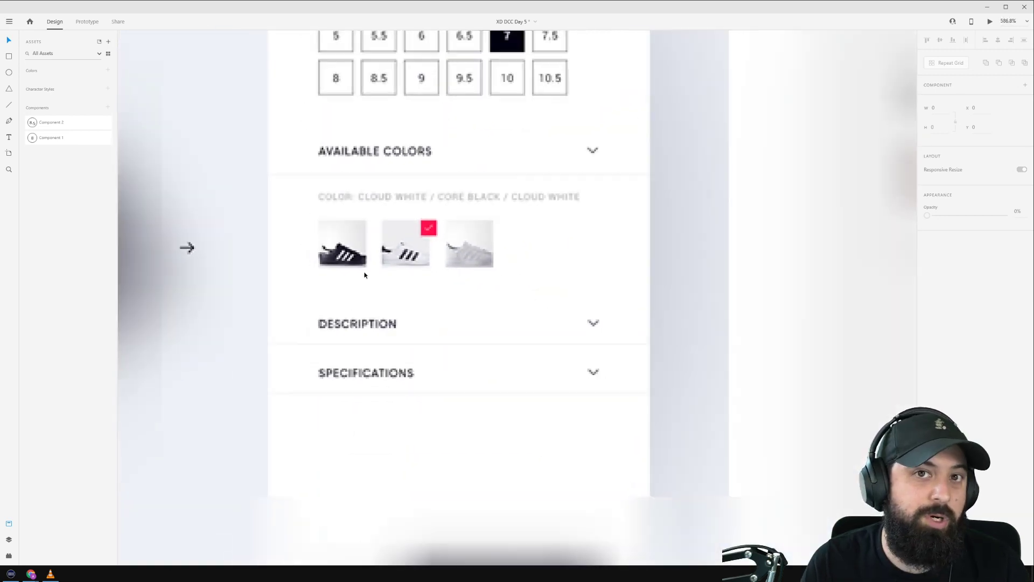
pyautogui.scroll(-2, 369, 311)
pyautogui.scroll(9, 370, 311)
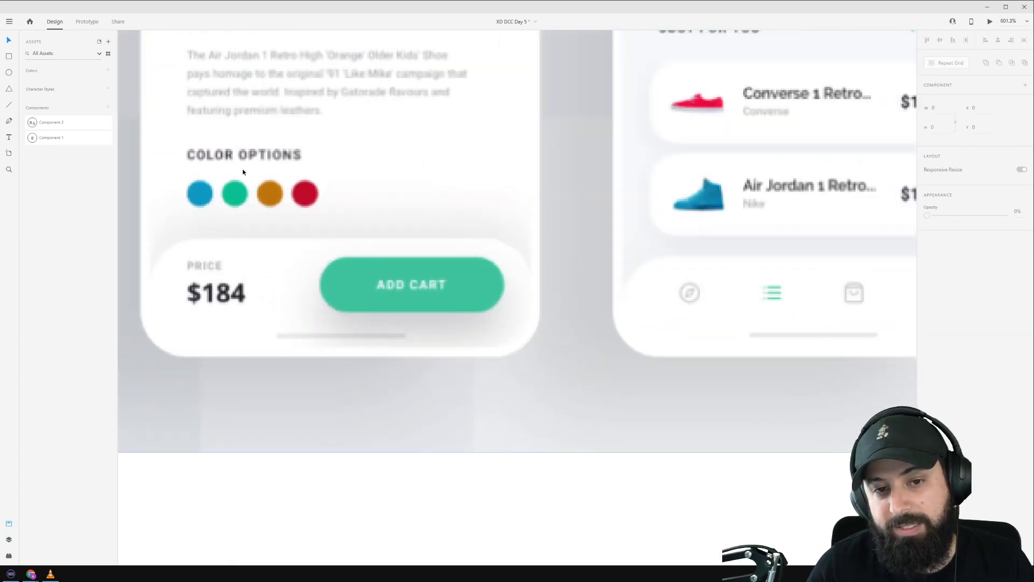
# Copy the STORE > SHOES > RUNNING breadcrumb from Artboard – 8 to the same place on Artboard – 9.
pyautogui.scroll(-6, 242, 172)
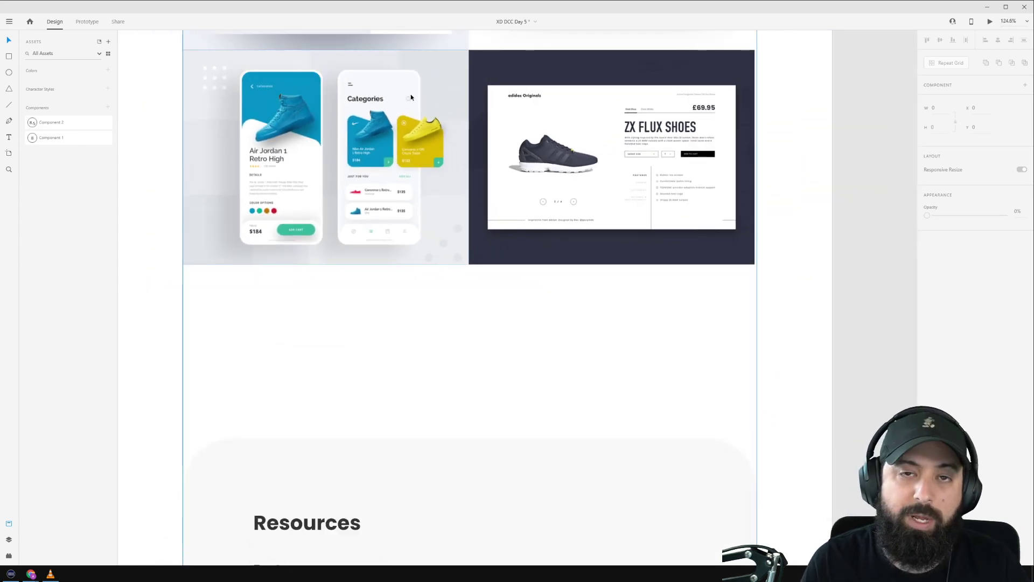
pyautogui.scroll(10, 465, 260)
pyautogui.hscroll(6, 465, 260)
pyautogui.scroll(-8, 399, 379)
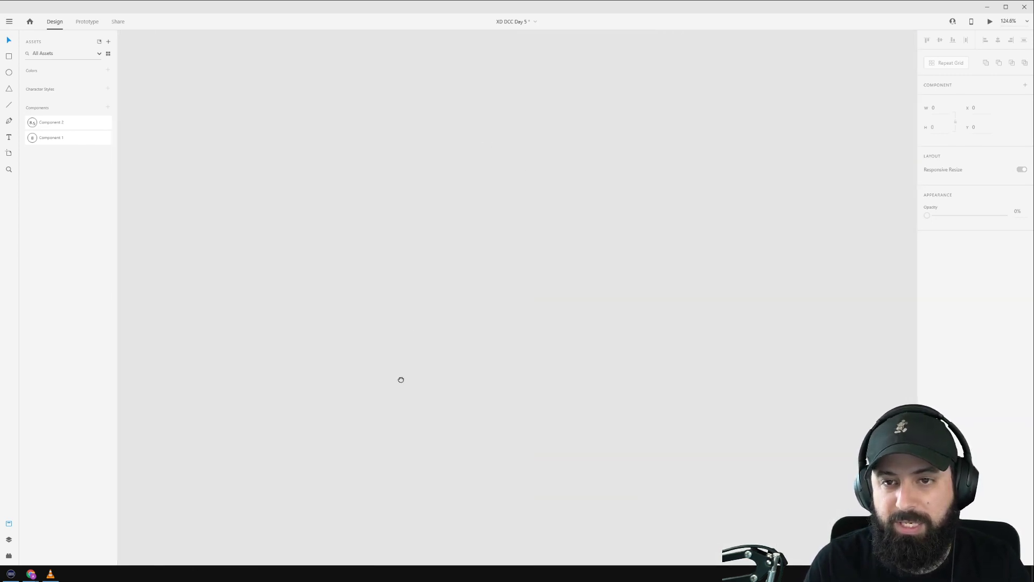
pyautogui.scroll(3, 485, 278)
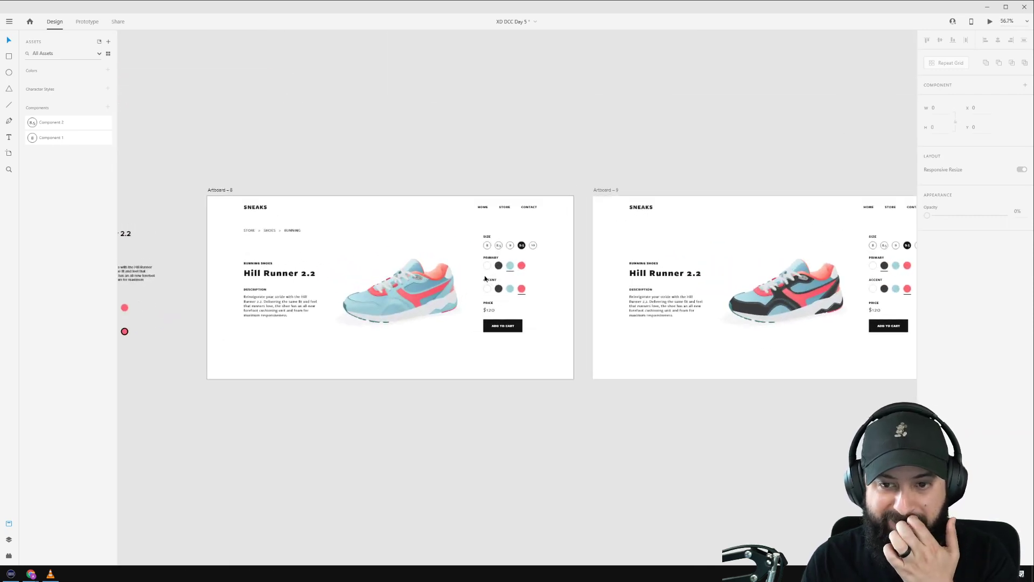
pyautogui.moveTo(554, 314); pyautogui.dragTo(262, 274)
pyautogui.hscroll(-5, 281, 184)
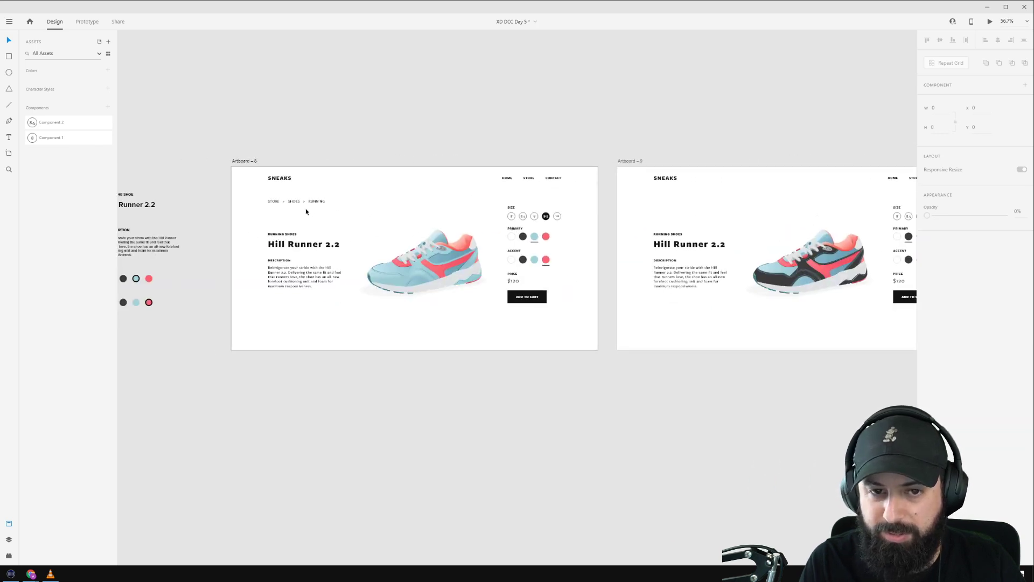
pyautogui.click(301, 204)
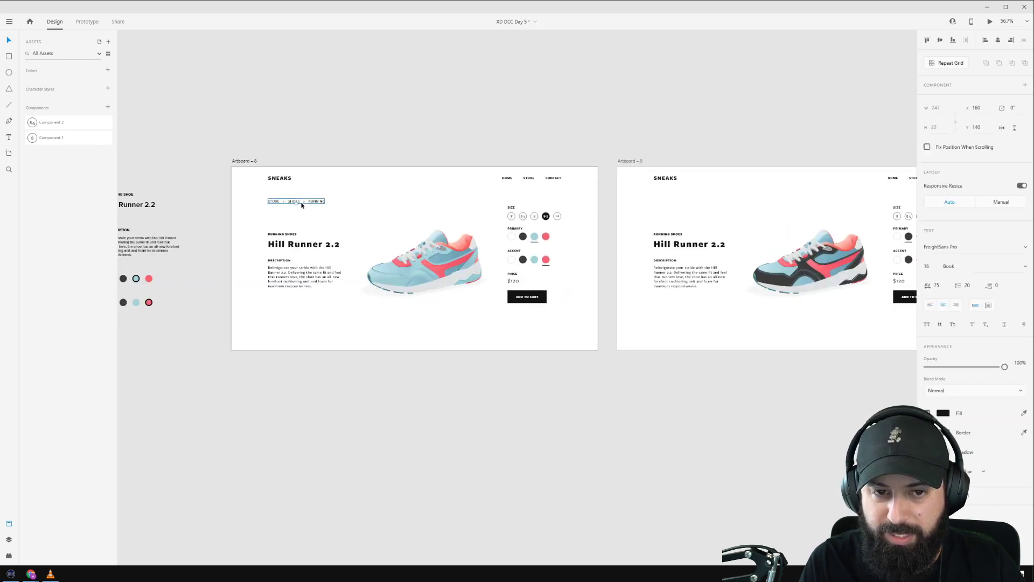
pyautogui.click(626, 163)
pyautogui.hotkey('ctrl', 'v')
# Paste the STORE > SHOES > RUNNING breadcrumb onto Artboard – 11 as well.
pyautogui.moveTo(838, 115); pyautogui.dragTo(256, 116)
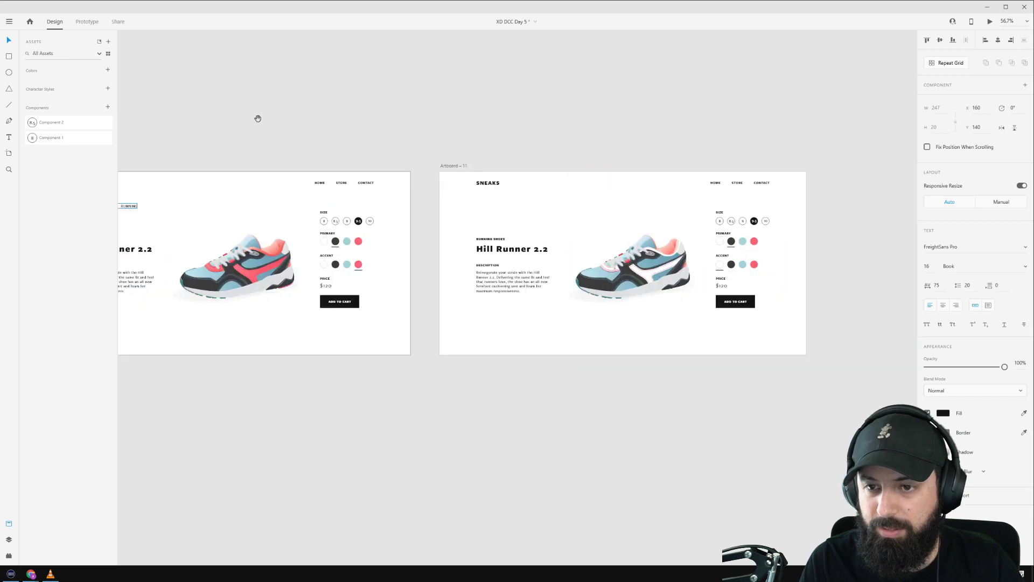
pyautogui.click(454, 167)
pyautogui.write('STORE > SHOES > RUNNING')
pyautogui.click(494, 156)
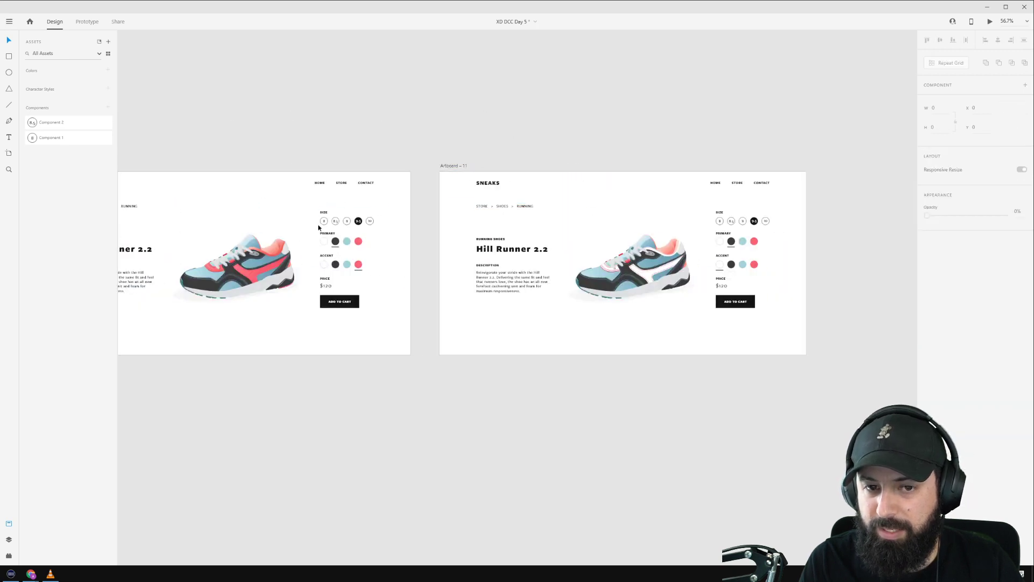
# Replace the size selector on Artboard – 9 with a copy of the one from Artboard – 8.
pyautogui.hscroll(-6, 307, 187)
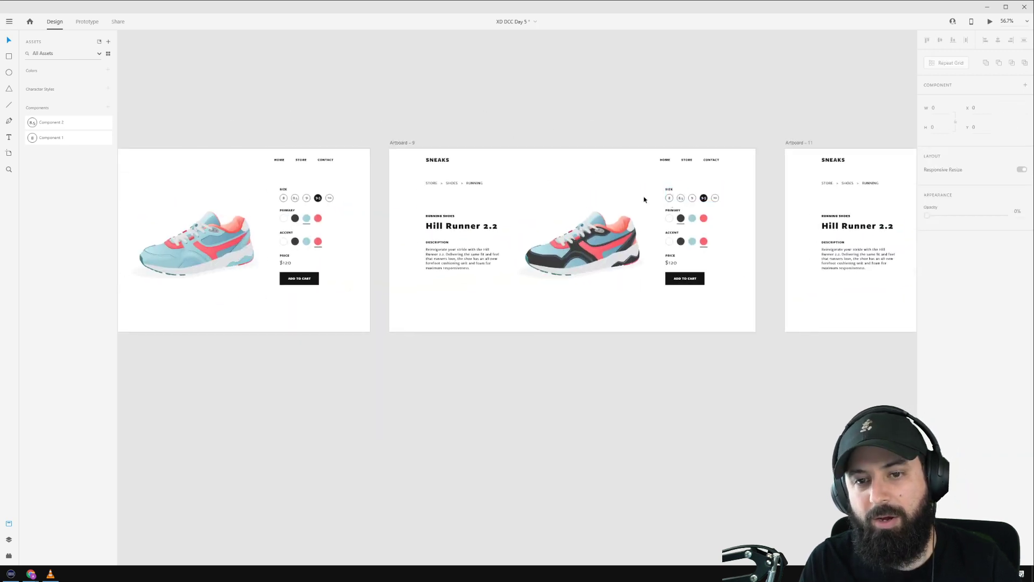
pyautogui.click(715, 198)
pyautogui.press('Delete')
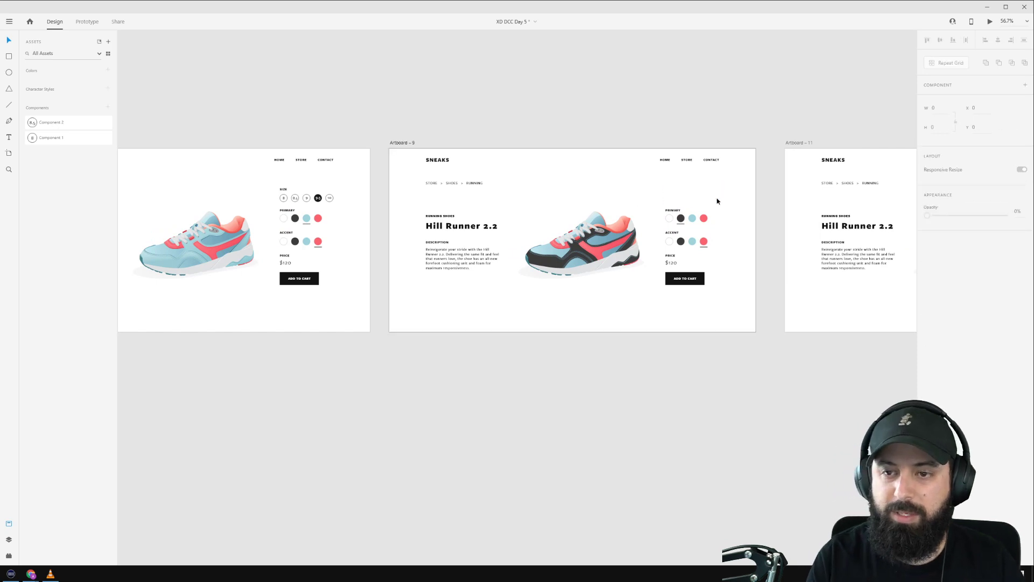
pyautogui.click(310, 198)
pyautogui.hotkey('ctrl', 'c')
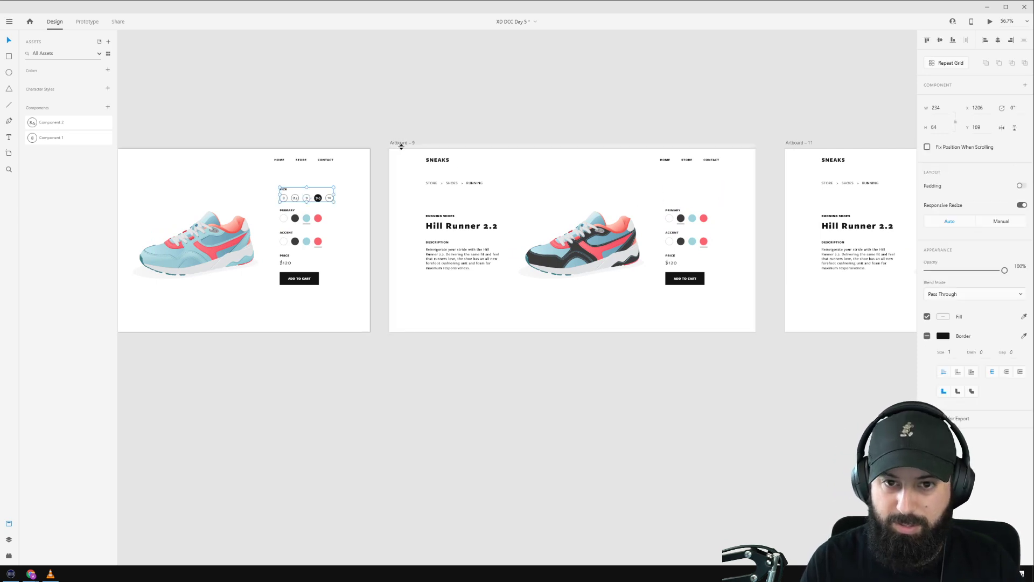
pyautogui.click(399, 143)
pyautogui.hotkey('ctrl', 'v')
# Replace the size selector on Artboard – 11 with the copied one from Artboard – 8.
pyautogui.hscroll(1, 752, 99)
pyautogui.hscroll(8, 752, 99)
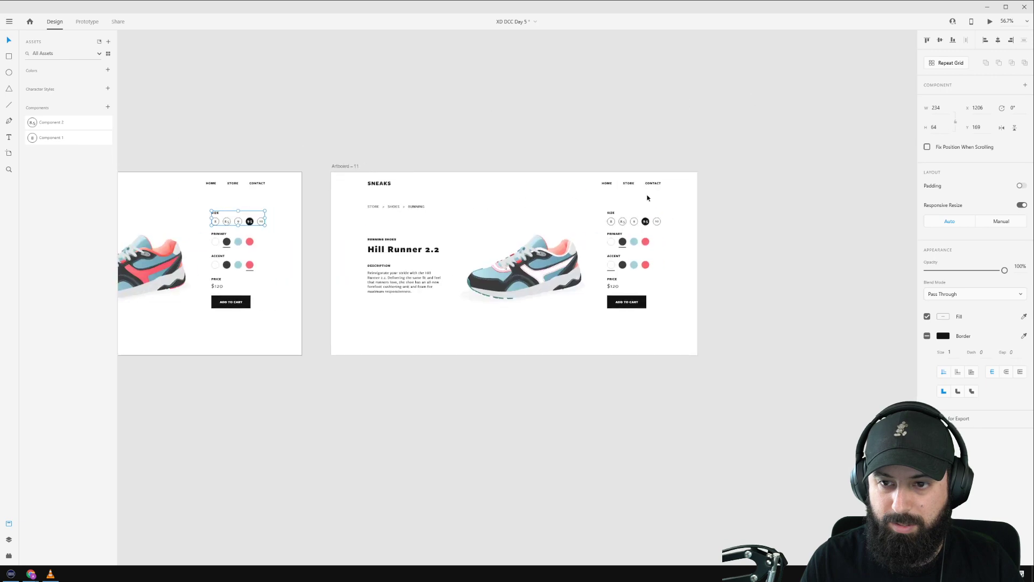
pyautogui.click(631, 219)
pyautogui.press('Delete')
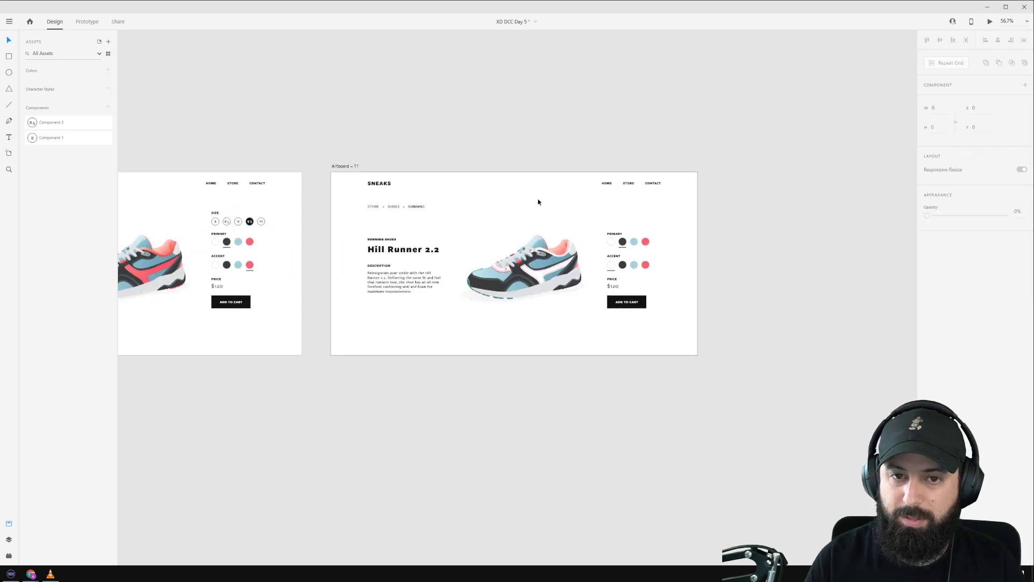
pyautogui.click(345, 166)
pyautogui.hotkey('ctrl', 'v')
# Preview the prototype starting from Artboard – 8 and check the hover states of the size circles.
pyautogui.hscroll(-15, 232, 122)
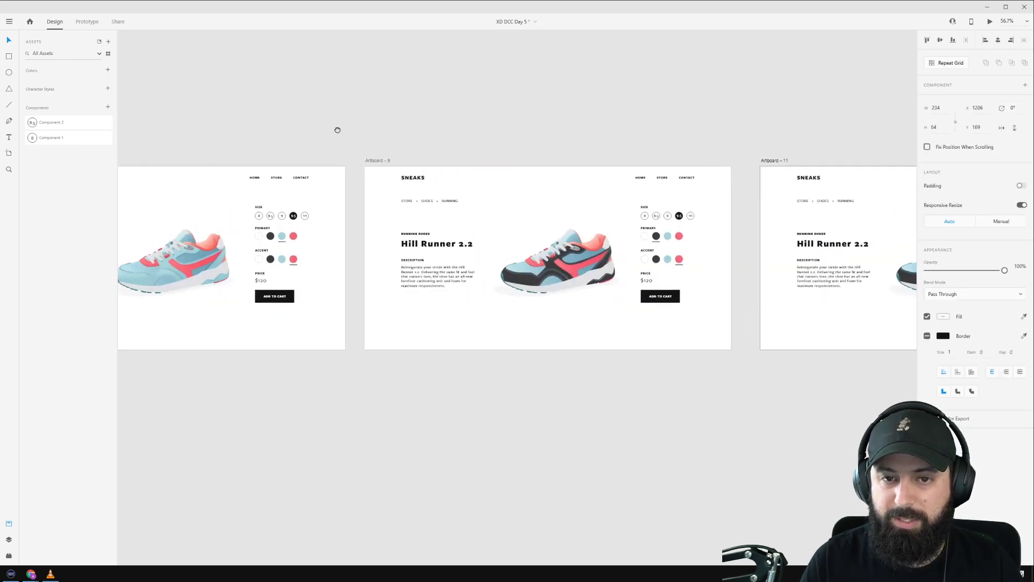
pyautogui.click(229, 146)
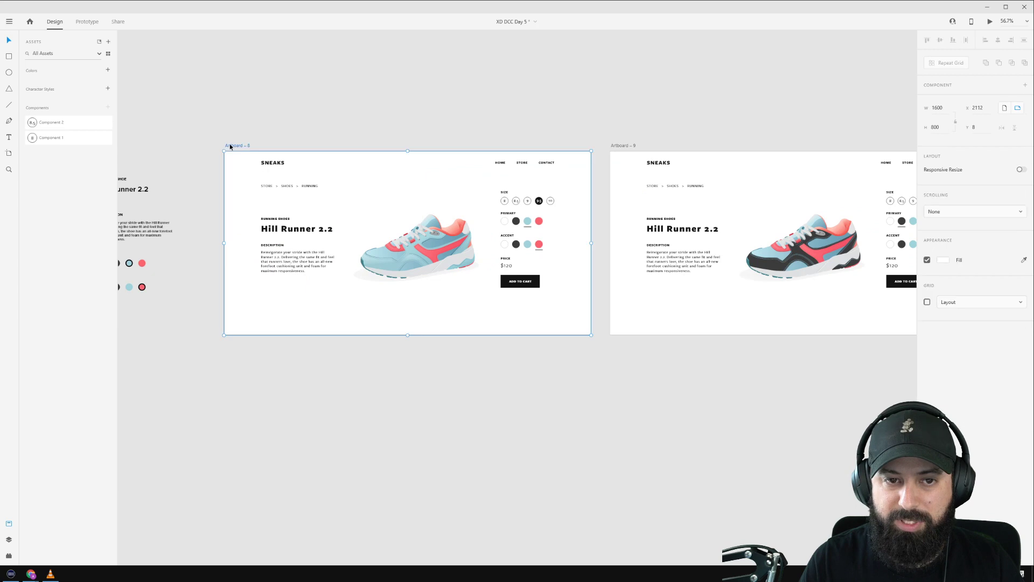
pyautogui.click(990, 21)
pyautogui.moveTo(46, 15); pyautogui.dragTo(509, 109)
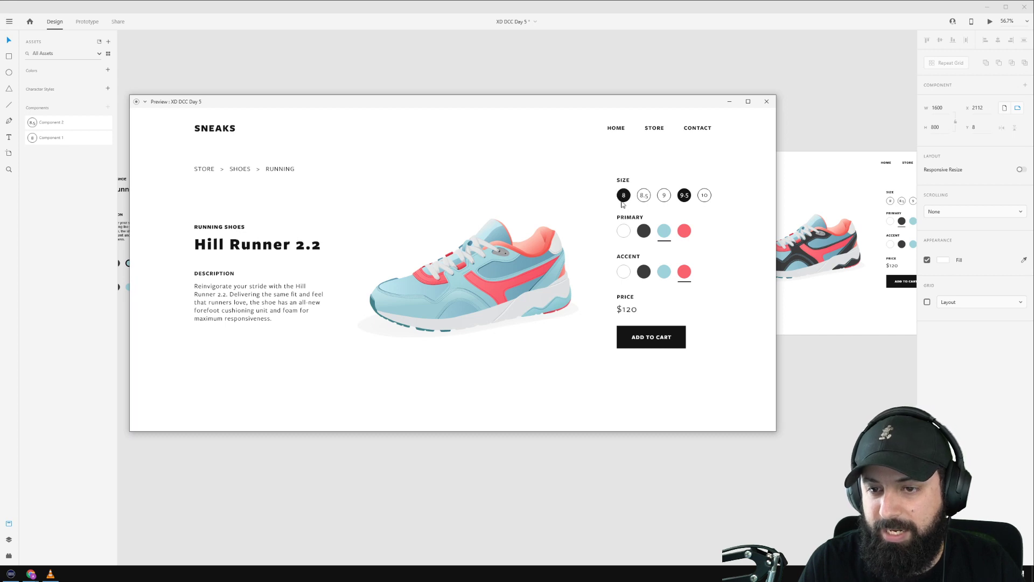
# In the preview, test switching the primary colour between black and light blue, finishing on black, and set the accent to white.
pyautogui.click(645, 231)
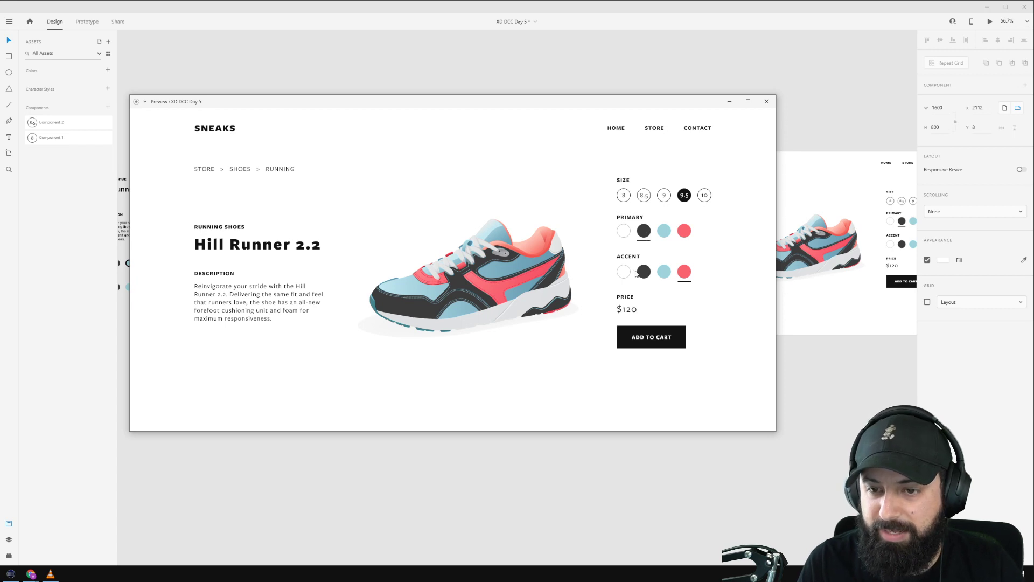
pyautogui.click(665, 234)
pyautogui.click(648, 233)
pyautogui.click(665, 233)
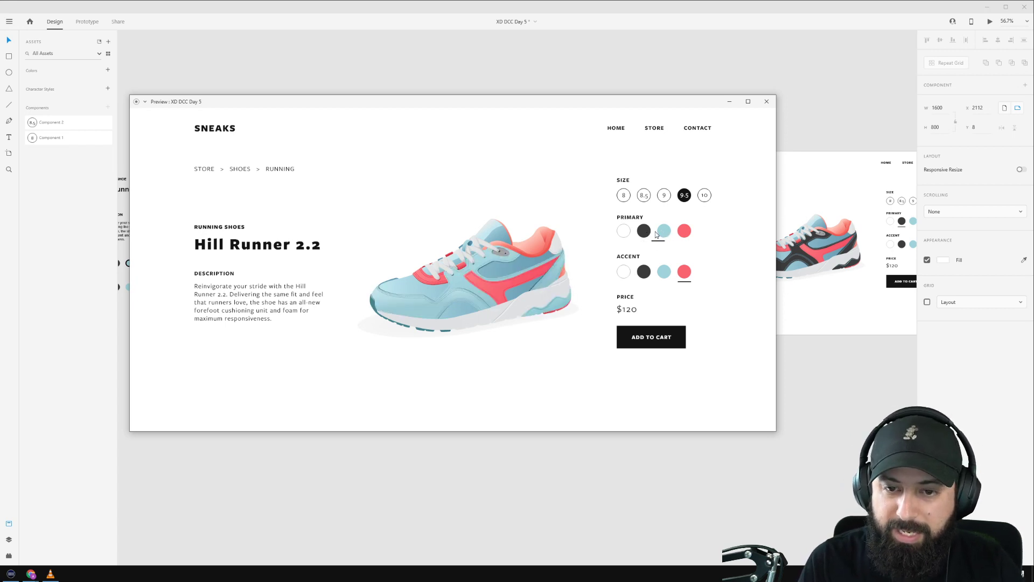
pyautogui.click(650, 234)
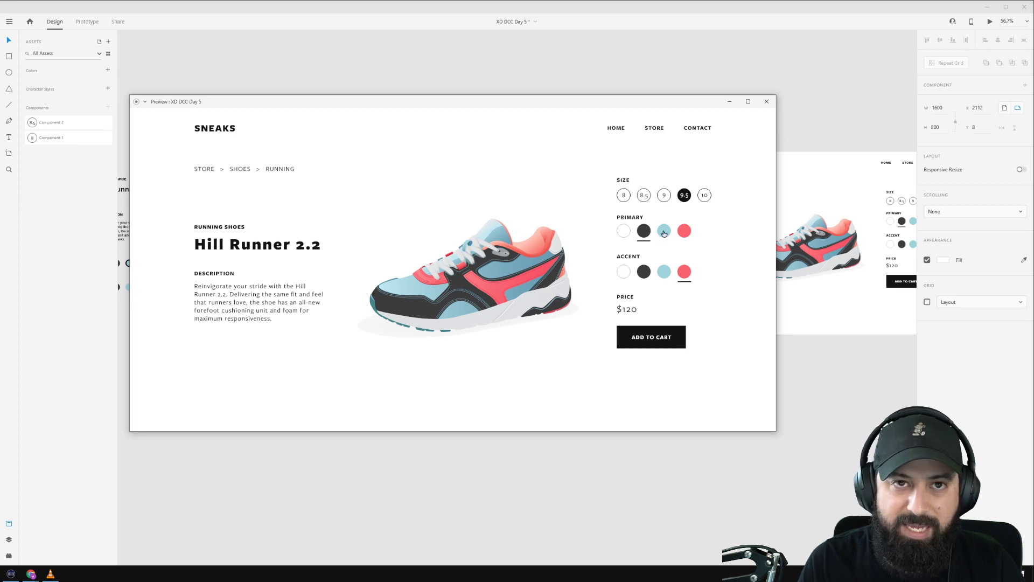
pyautogui.click(626, 277)
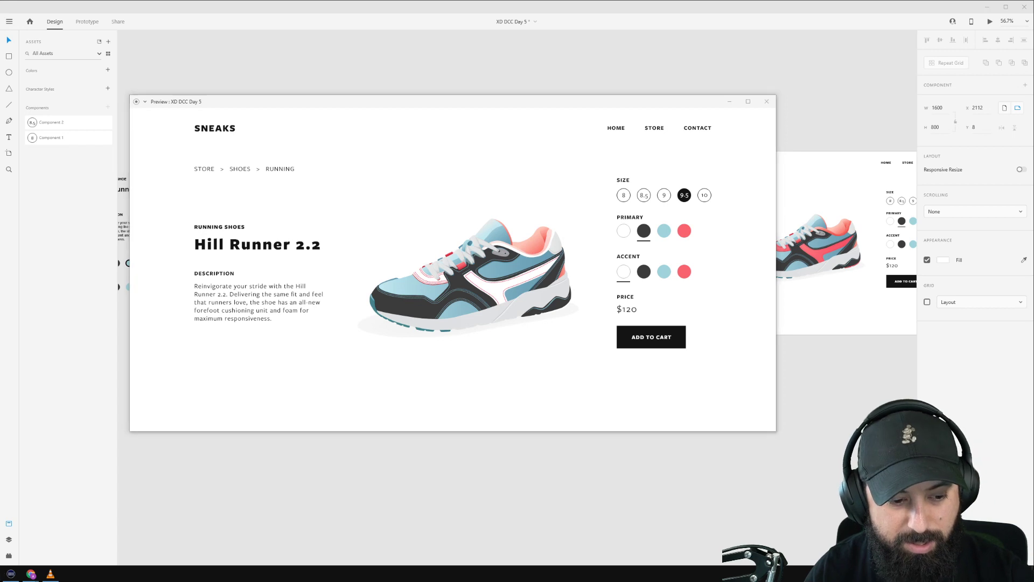
# Switch to Discord to view the current-challenge channel of the Adobe XD server.
pyautogui.hotkey('alt', 'Tab')
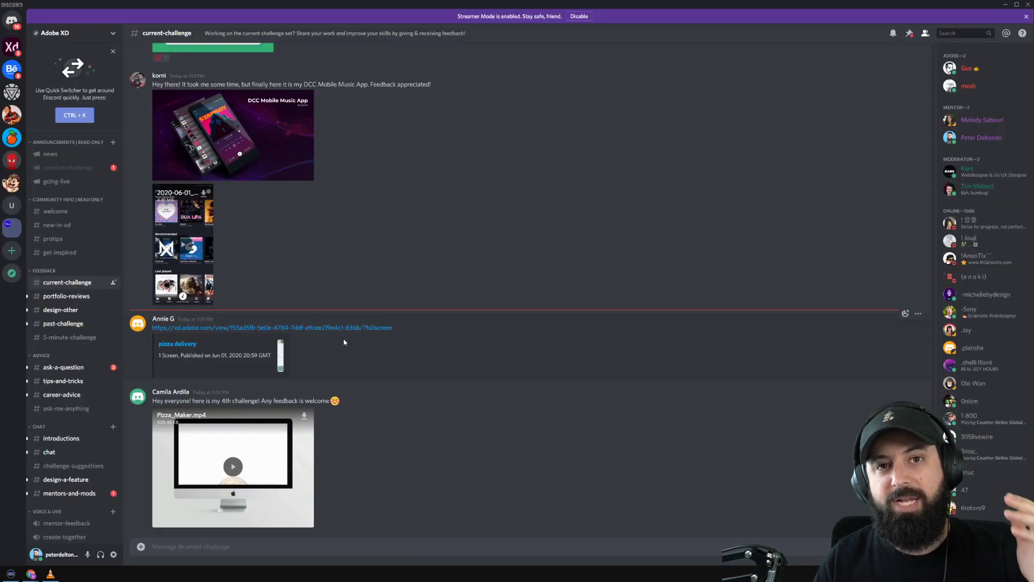